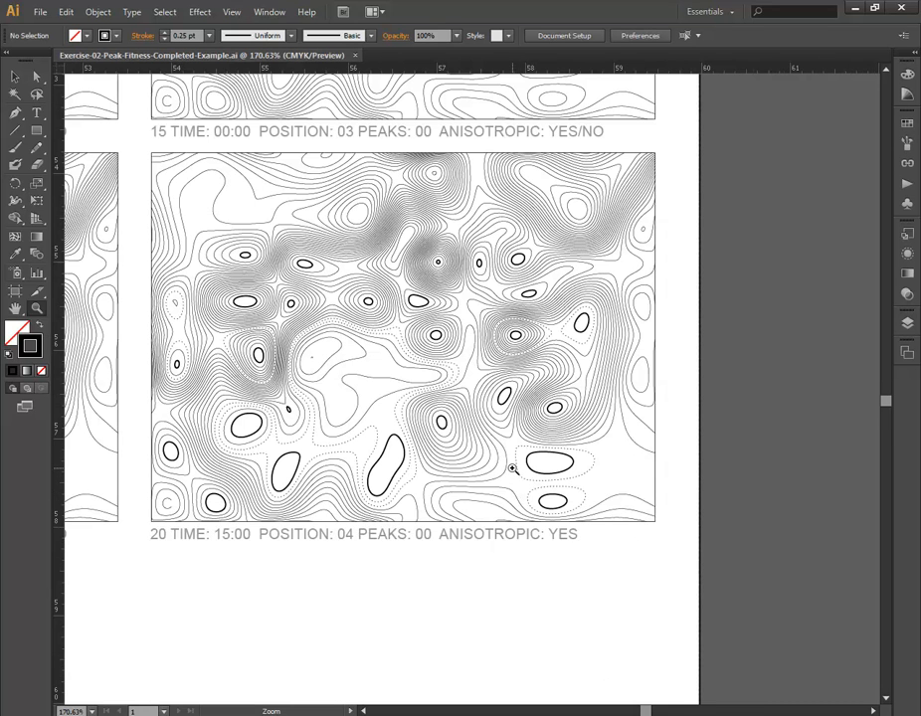
Step: Draw a new artboard about 17.3 by 17 in in the empty space beside the existing artboard
{"action": "left_click", "coordinate": [512, 468], "text": "alt"}
{"action": "left_click", "coordinate": [513, 467], "text": "alt"}
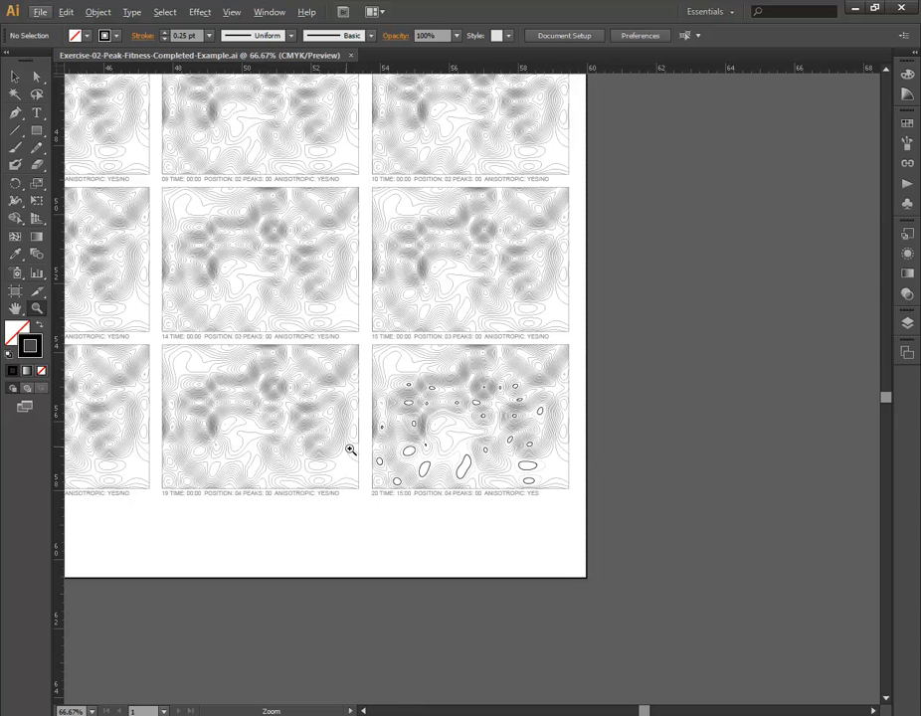
{"action": "left_click", "coordinate": [15, 75]}
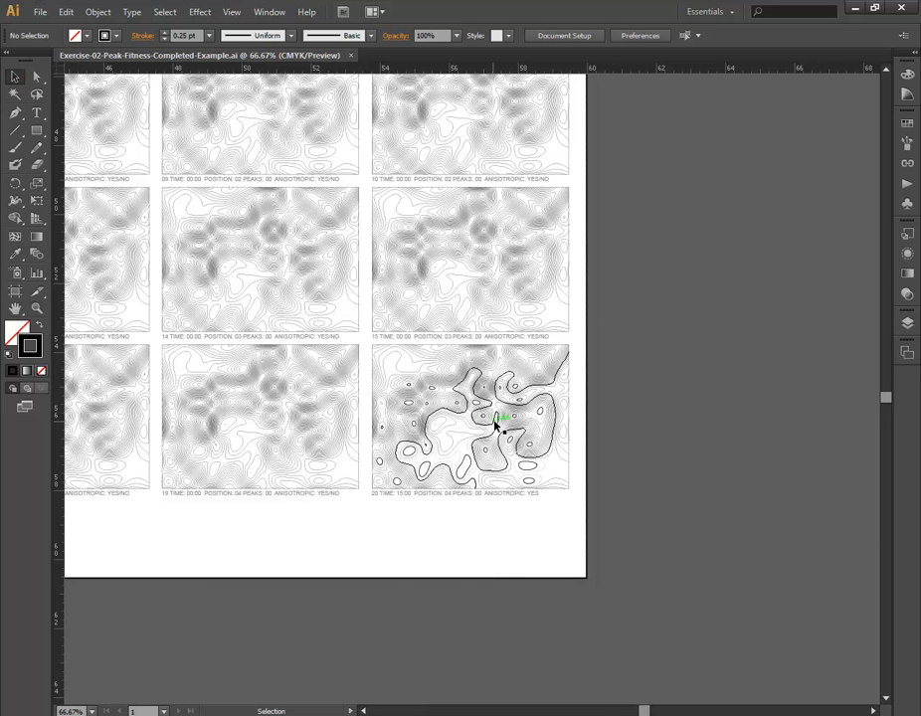
{"action": "scroll", "coordinate": [494, 426], "scroll_direction": "down", "scroll_amount": 2, "text": "alt"}
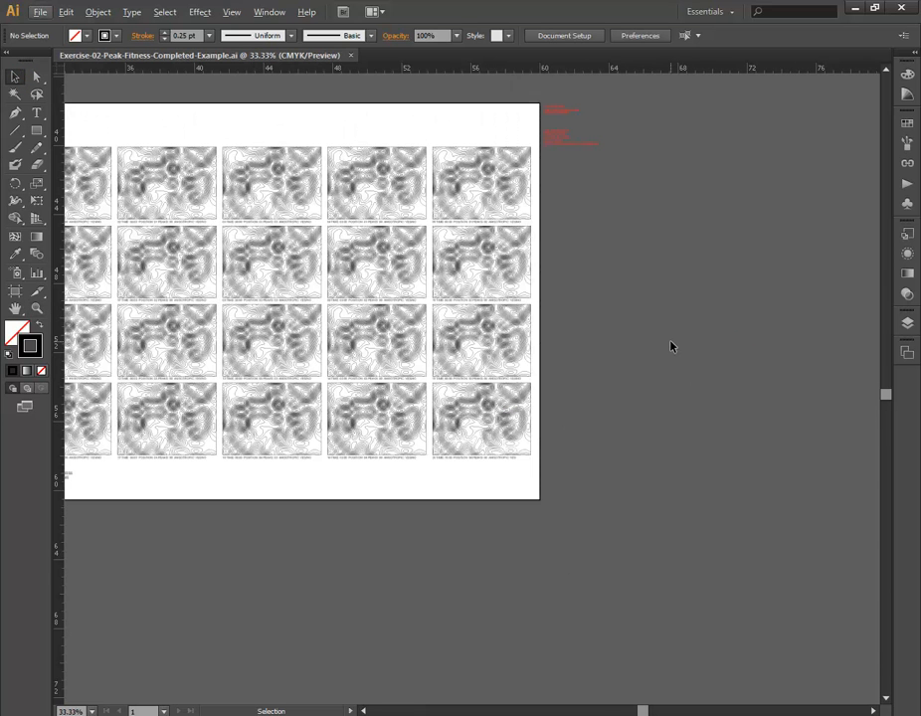
{"action": "left_click_drag", "start_coordinate": [673, 339], "coordinate": [753, 354]}
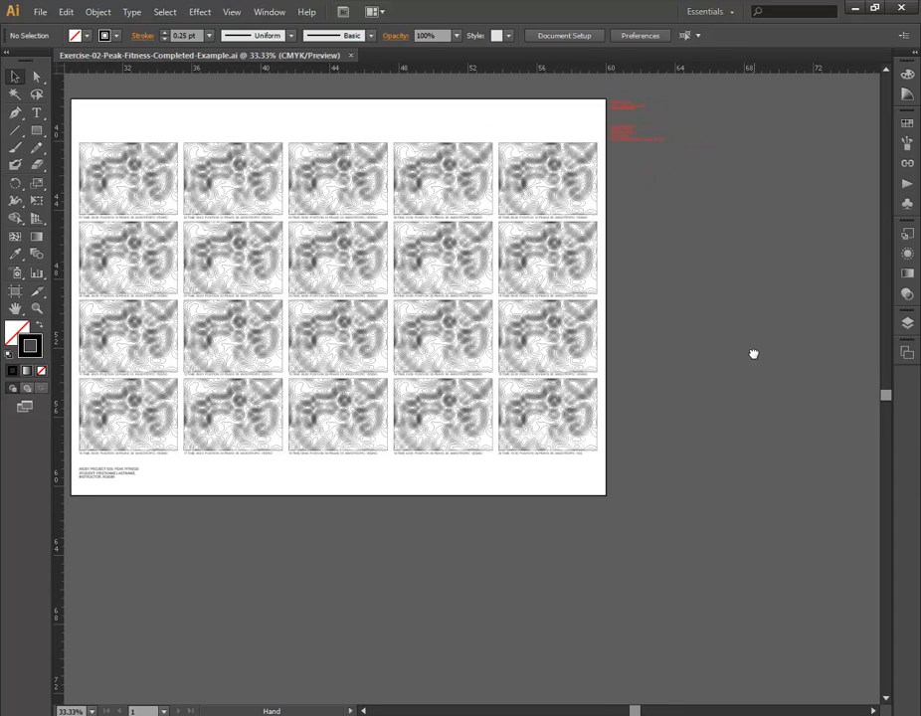
{"action": "left_click", "coordinate": [15, 294]}
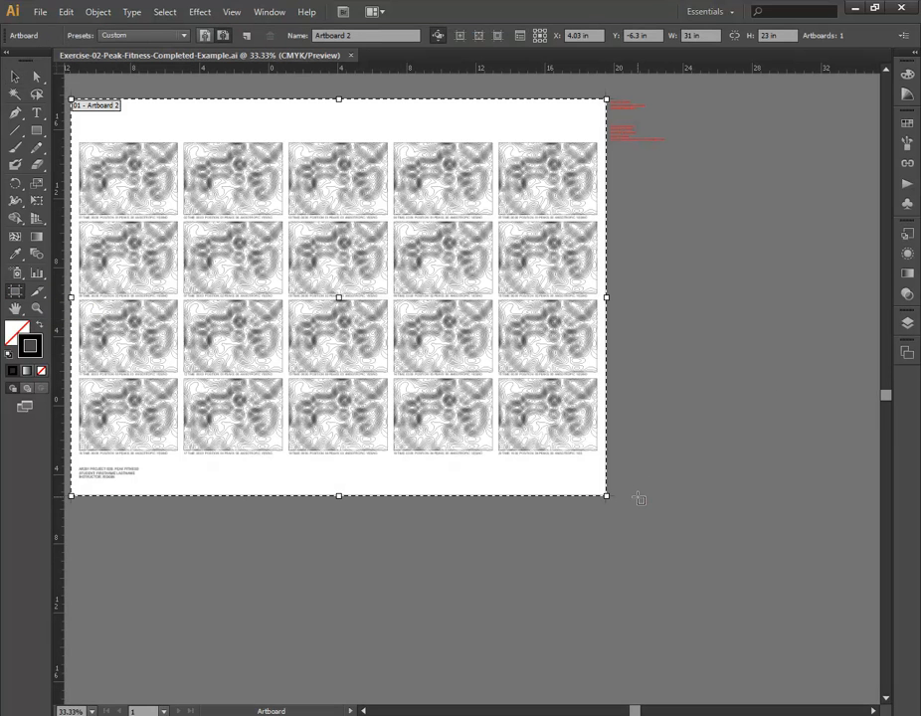
{"action": "left_click", "coordinate": [711, 496]}
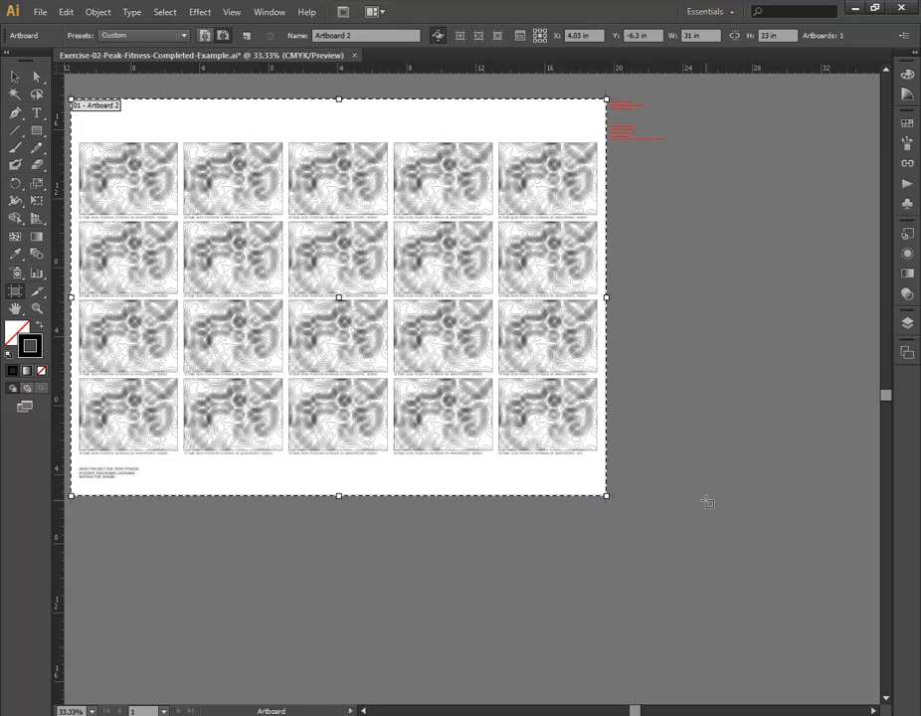
{"action": "left_click_drag", "start_coordinate": [708, 496], "coordinate": [825, 202]}
{"action": "scroll", "coordinate": [643, 125], "scroll_direction": "up", "scroll_amount": 2}
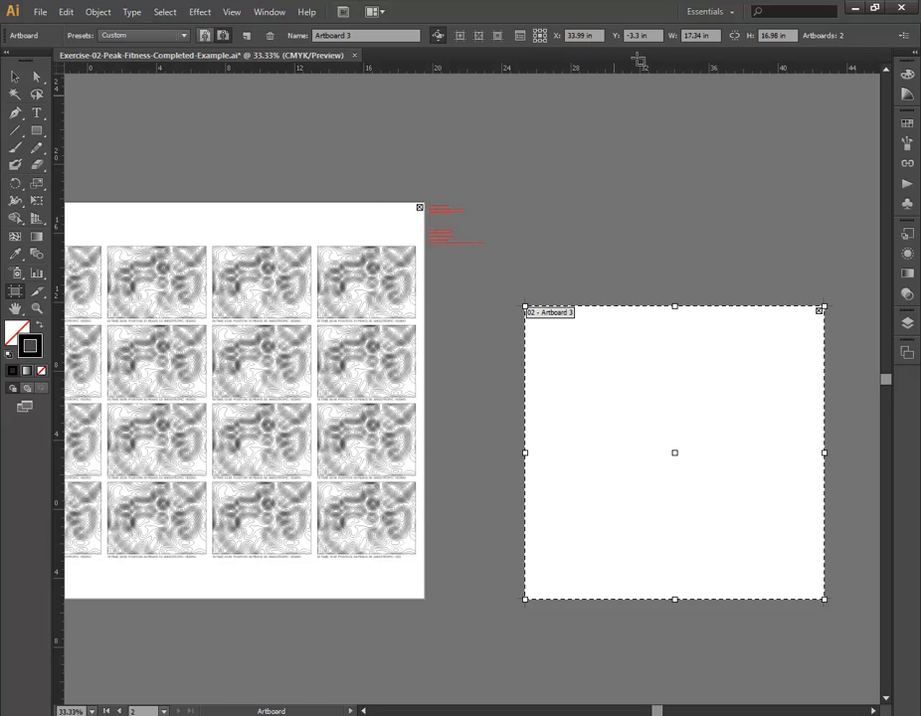
Step: Try a width of 23 in for the new artboard about its center point, and undo it
{"action": "left_click", "coordinate": [542, 37]}
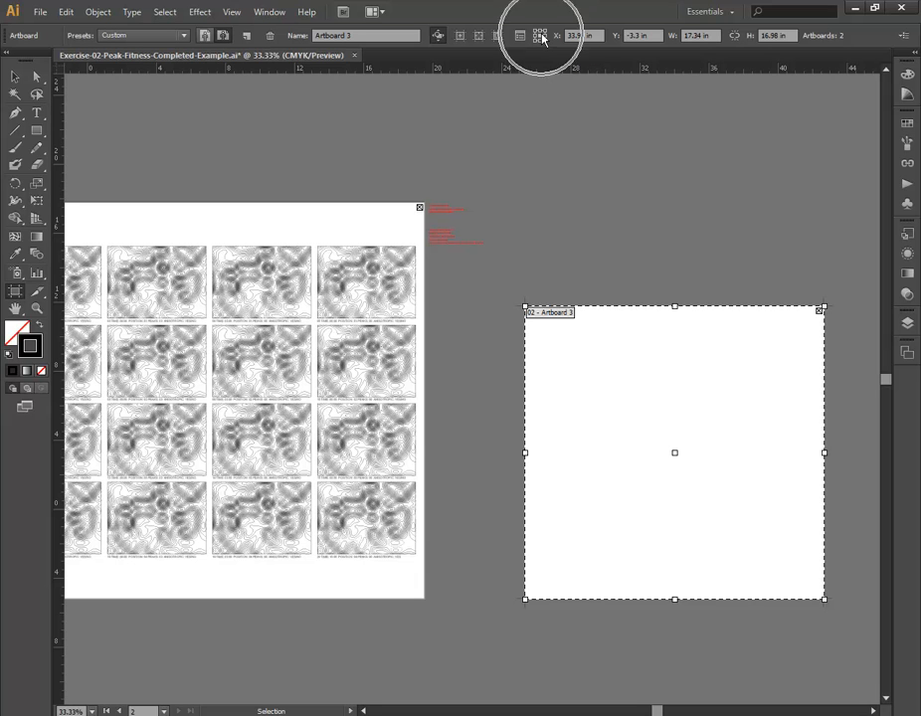
{"action": "left_click", "coordinate": [542, 39]}
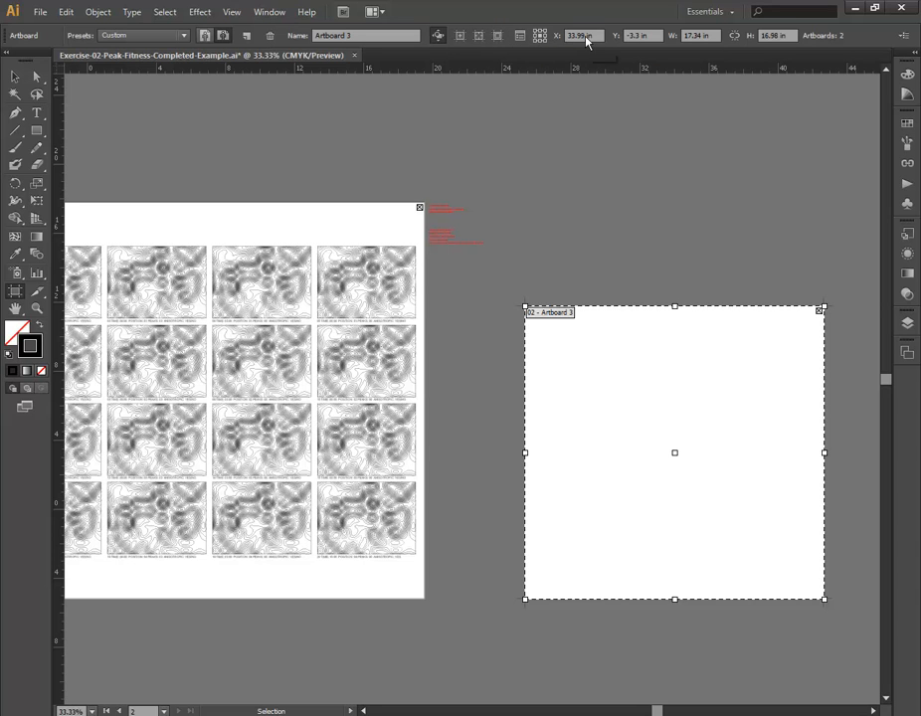
{"action": "double_click", "coordinate": [691, 36]}
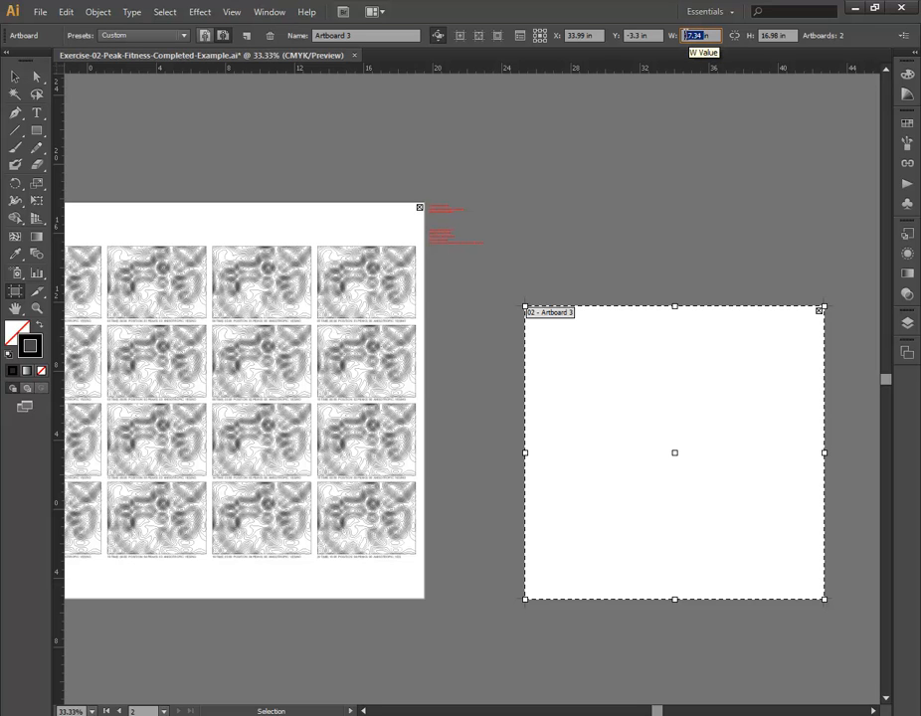
{"action": "type", "text": "23"}
{"action": "key", "text": "Return"}
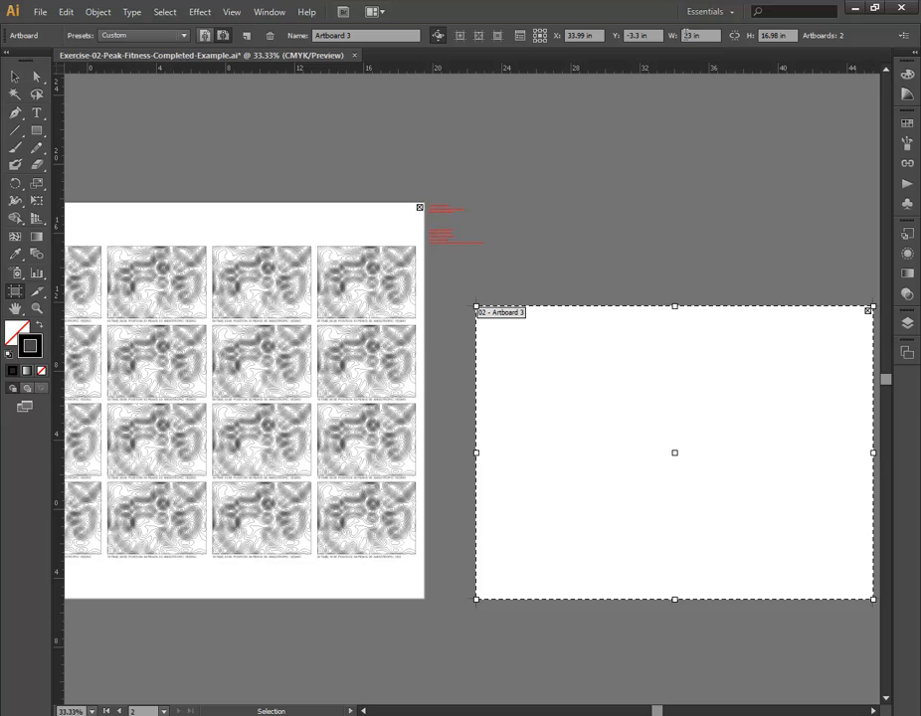
{"action": "key", "text": "ctrl+z"}
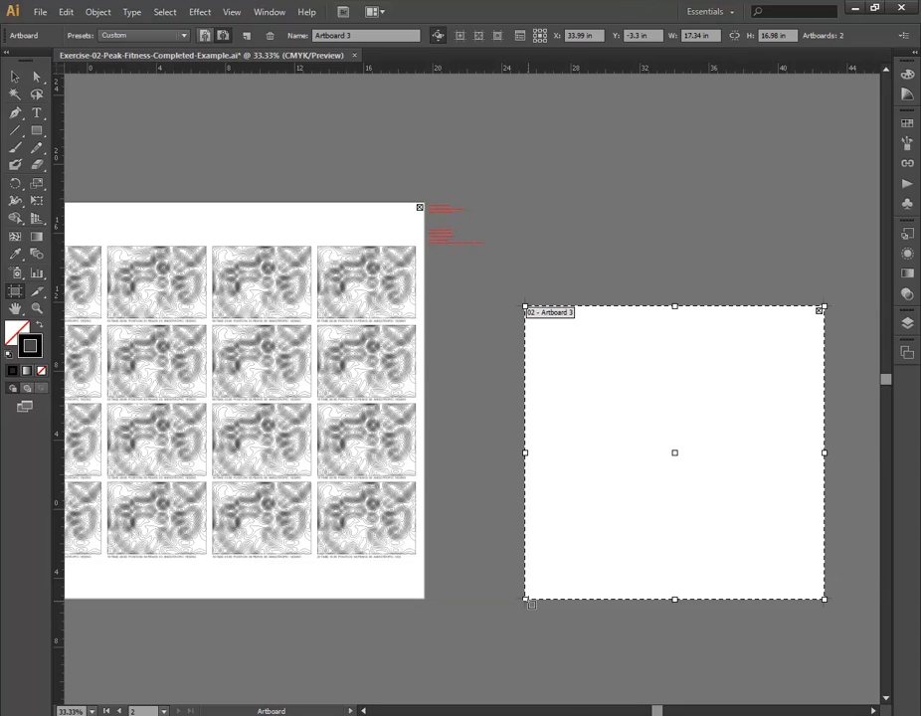
Step: Resize the new artboard to 30 in wide by 22 in high, using its lower-left corner as the reference point
{"action": "left_click", "coordinate": [537, 38]}
{"action": "double_click", "coordinate": [692, 35]}
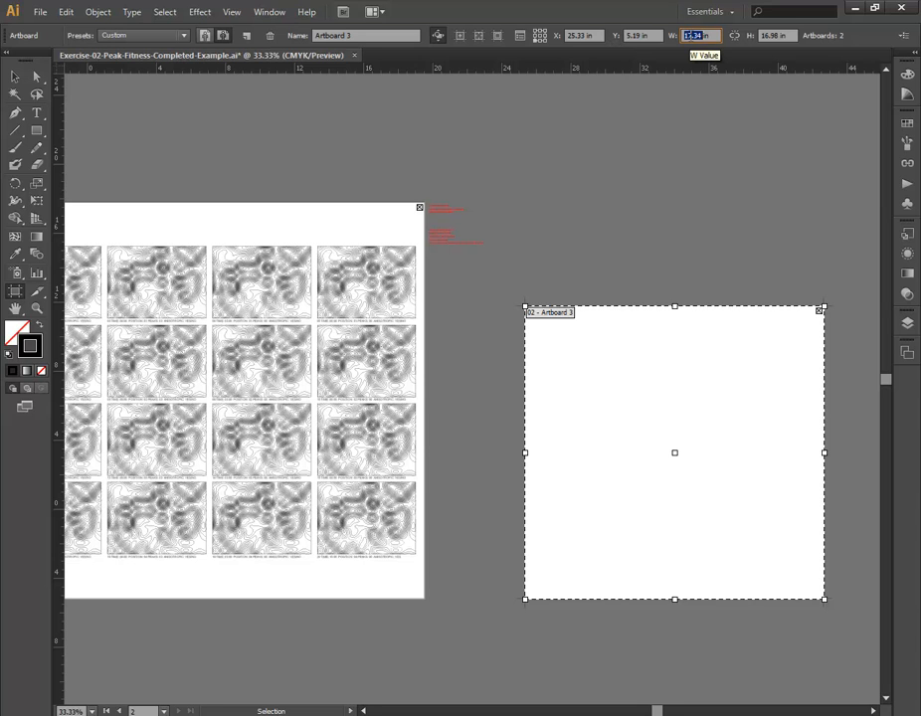
{"action": "type", "text": "3in"}
{"action": "key", "text": "Return"}
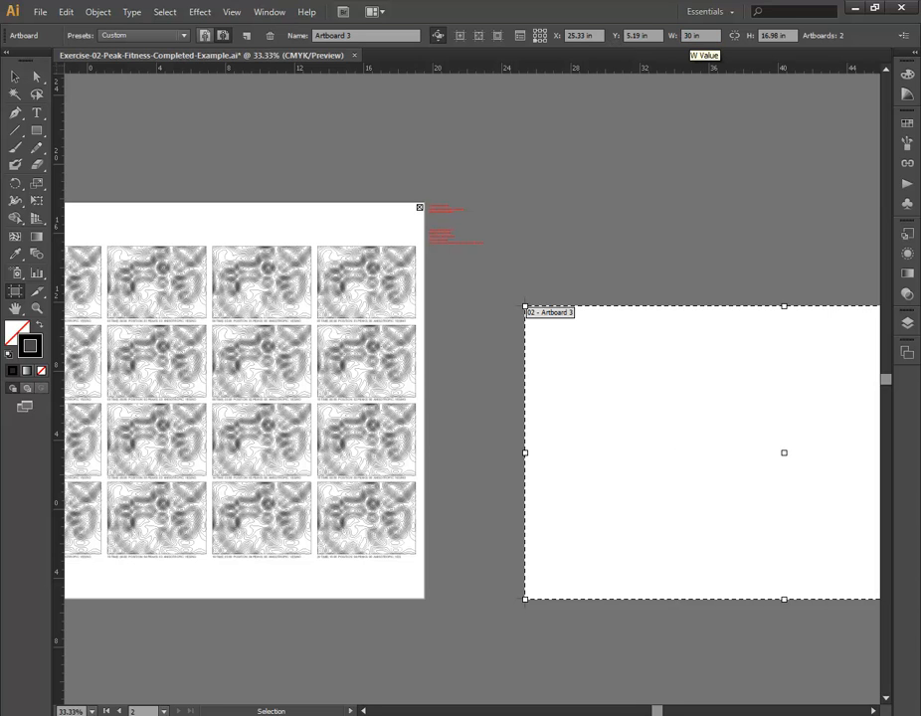
{"action": "left_click", "coordinate": [772, 35]}
{"action": "type", "text": "22"}
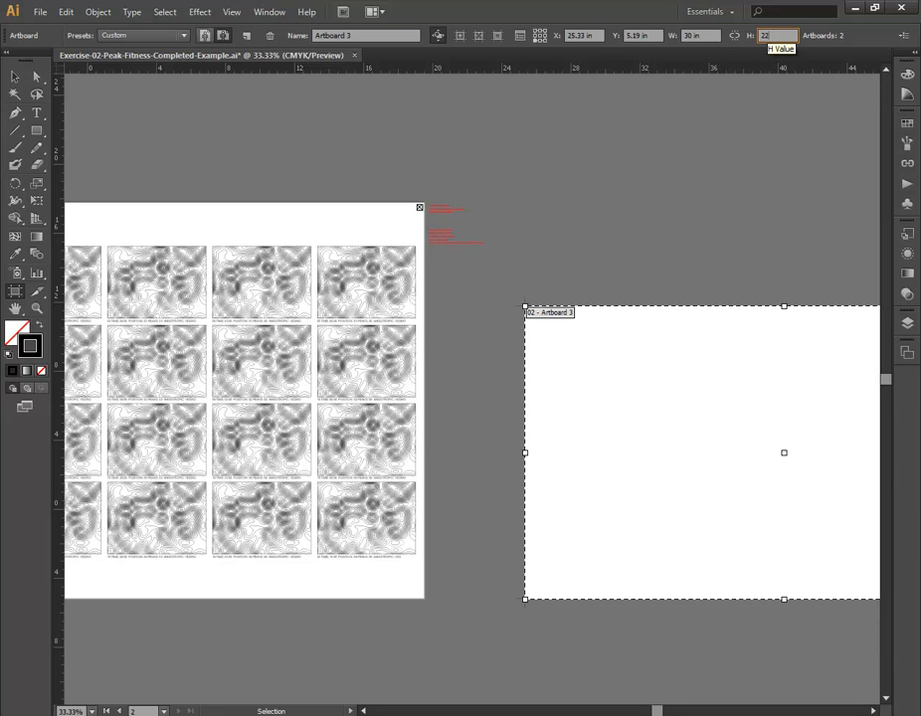
{"action": "key", "text": "Return"}
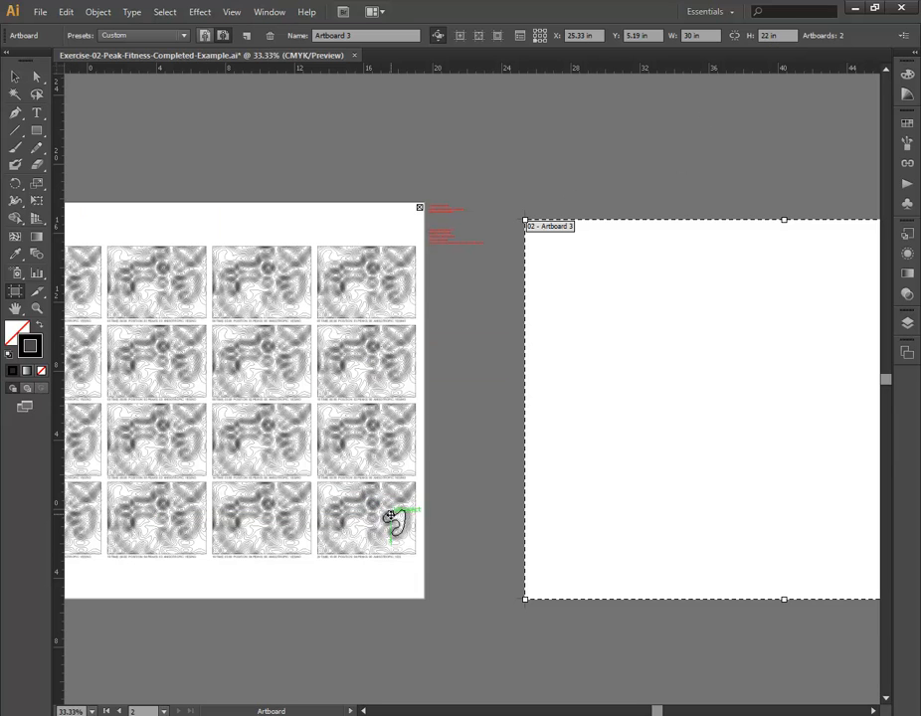
Step: Copy the contour map of frame 20, without its caption, onto the new artboard
{"action": "left_click", "coordinate": [14, 76]}
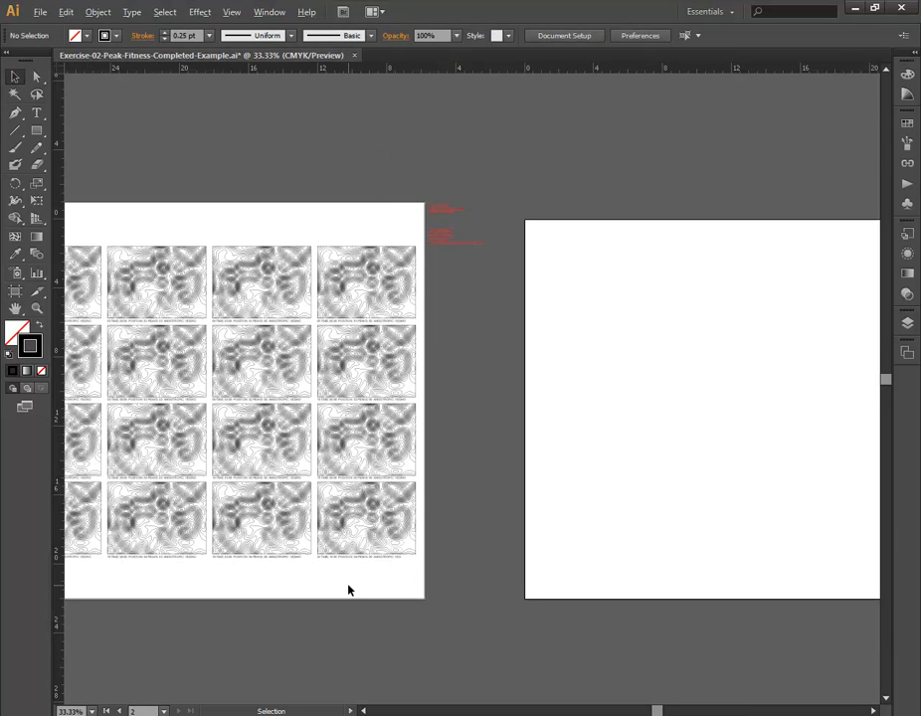
{"action": "scroll", "coordinate": [348, 590], "scroll_direction": "up", "scroll_amount": 3, "text": "alt"}
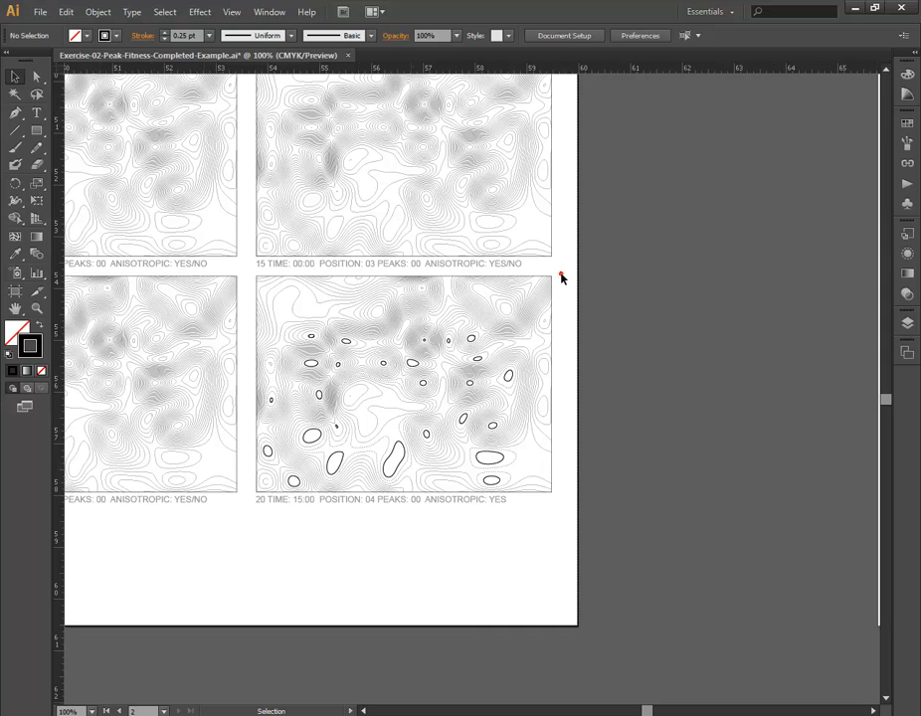
{"action": "left_click_drag", "start_coordinate": [563, 275], "coordinate": [246, 493]}
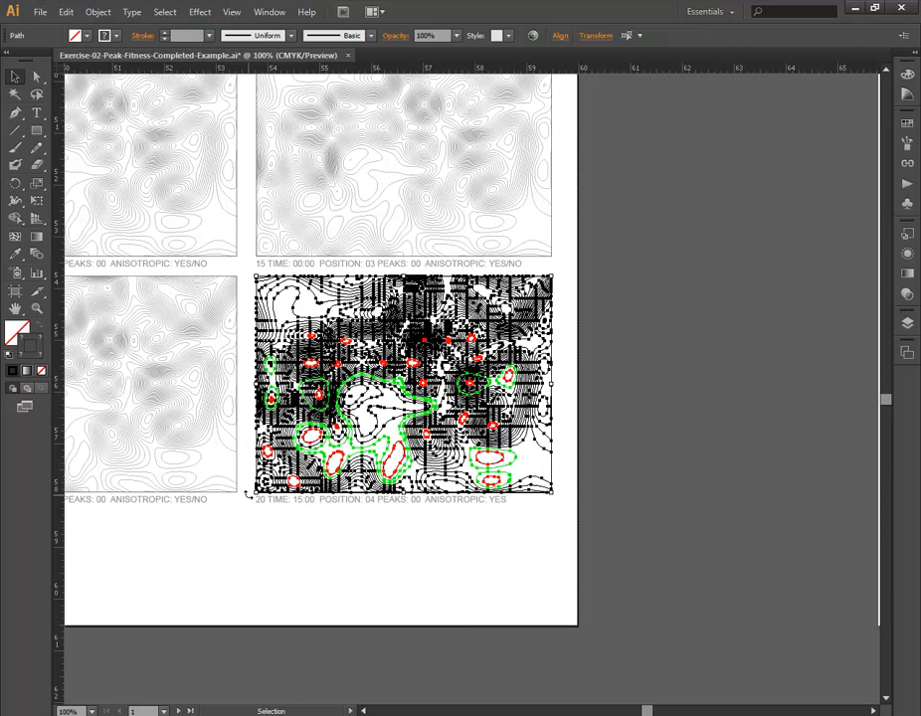
{"action": "scroll", "coordinate": [302, 381], "scroll_direction": "down", "scroll_amount": 1, "text": "alt"}
{"action": "scroll", "coordinate": [301, 381], "scroll_direction": "down", "scroll_amount": 2, "text": "alt"}
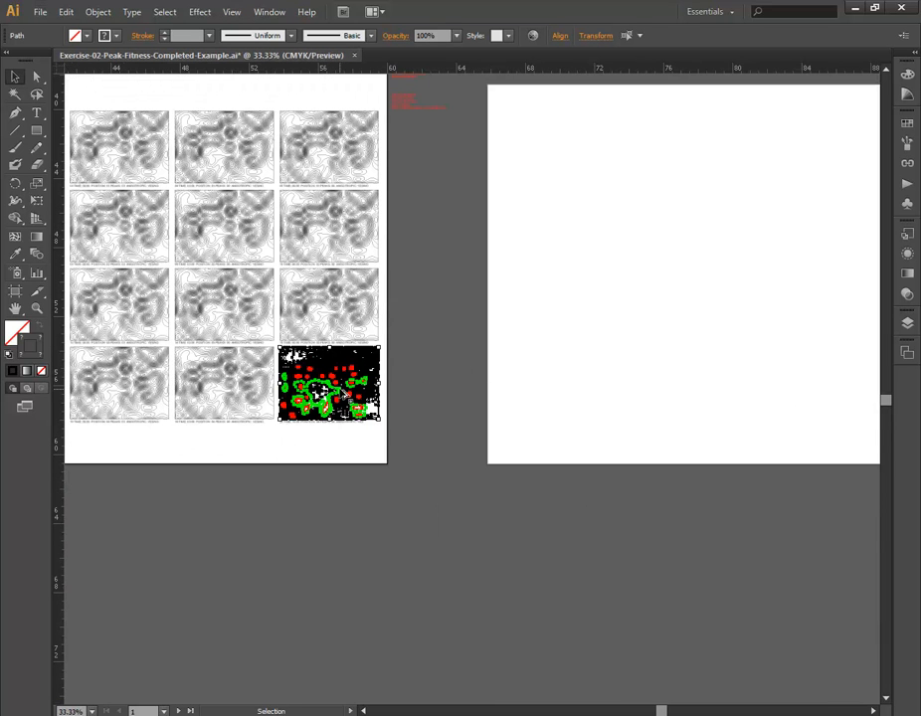
{"action": "left_click_drag", "start_coordinate": [311, 360], "coordinate": [548, 372], "text": "alt"}
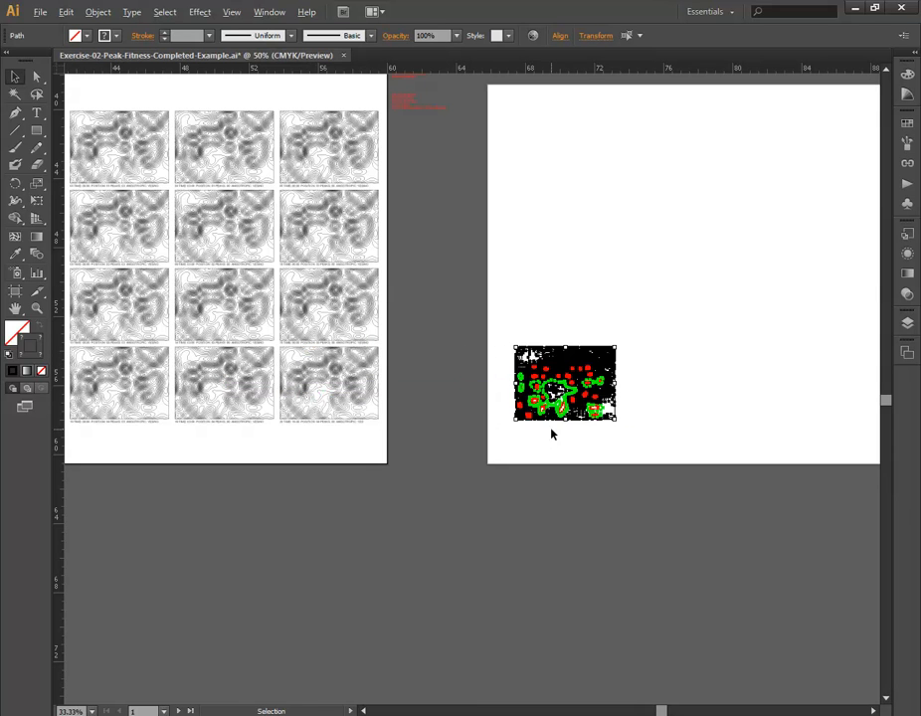
Step: Move the copied contour map so its lower-left corner snaps to the lower-left corner of the new artboard
{"action": "scroll", "coordinate": [552, 434], "scroll_direction": "up", "scroll_amount": 3, "text": "alt"}
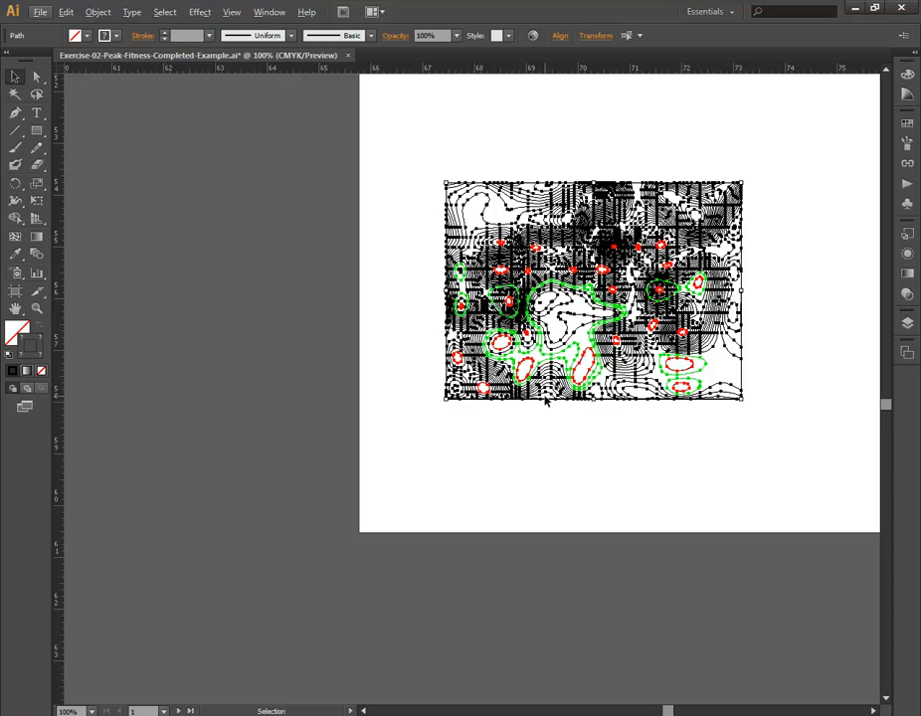
{"action": "left_click_drag", "start_coordinate": [546, 402], "coordinate": [461, 537]}
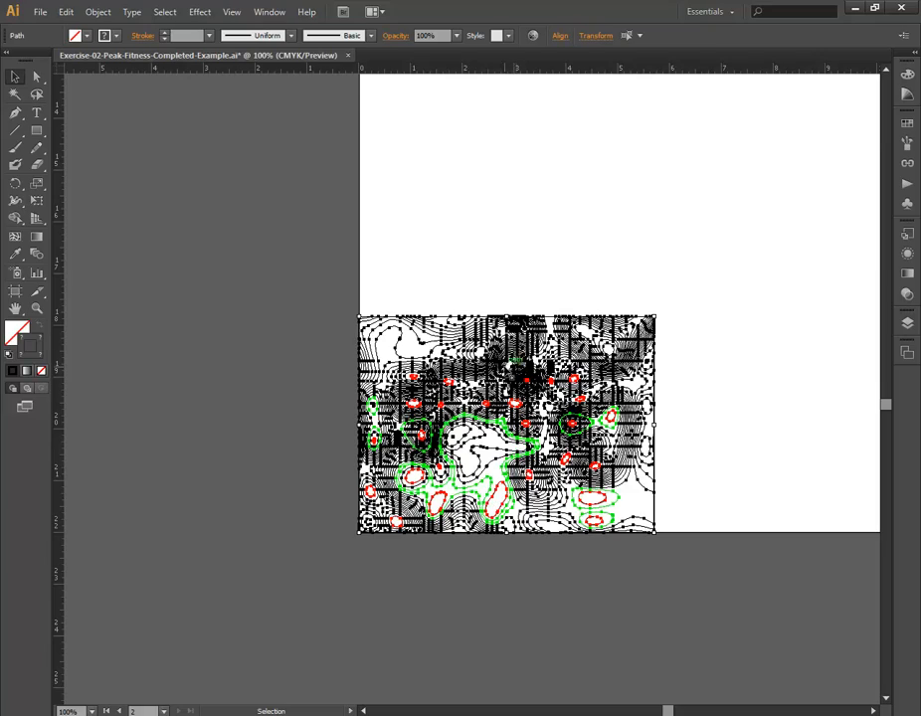
{"action": "scroll", "coordinate": [484, 434], "scroll_direction": "up", "scroll_amount": 3, "text": "alt"}
{"action": "scroll", "coordinate": [406, 430], "scroll_direction": "down", "scroll_amount": 1, "text": "alt"}
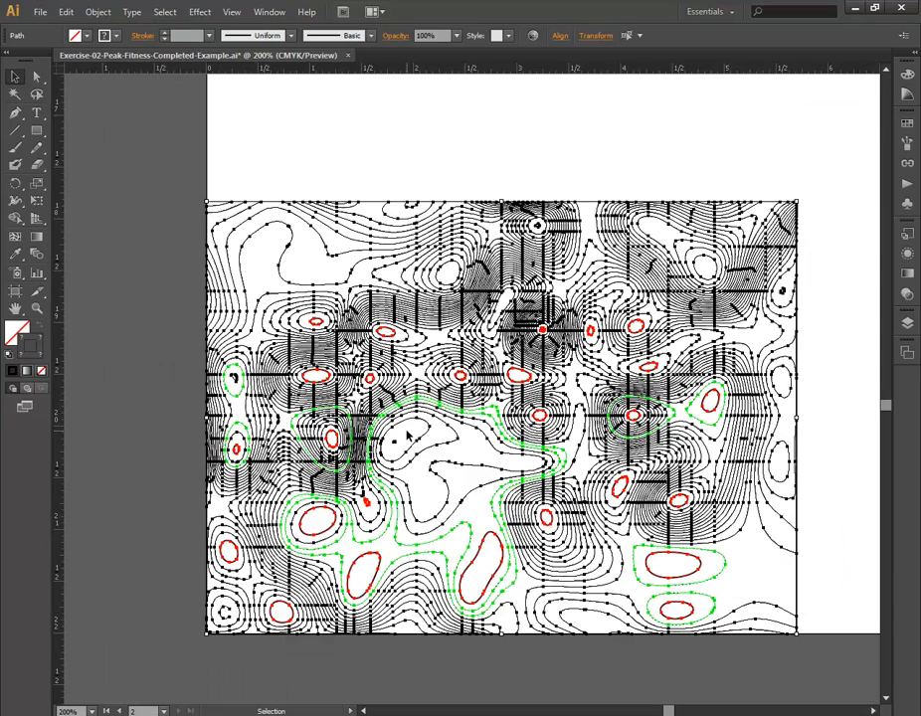
{"action": "scroll", "coordinate": [406, 430], "scroll_direction": "down", "scroll_amount": 3, "text": "alt"}
{"action": "scroll", "coordinate": [405, 430], "scroll_direction": "down", "scroll_amount": 1, "text": "alt"}
{"action": "scroll", "coordinate": [406, 430], "scroll_direction": "down", "scroll_amount": 1, "text": "alt"}
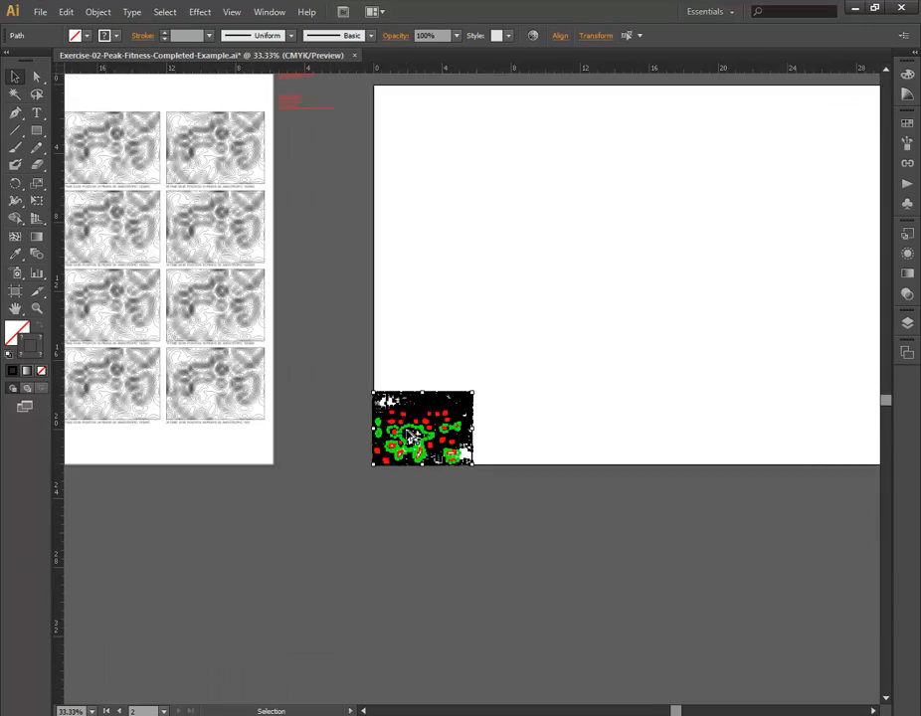
Step: Scale the copied map to 30 in wide with proportions constrained, using its lower-left corner as the reference point
{"action": "left_click_drag", "start_coordinate": [601, 345], "coordinate": [496, 438]}
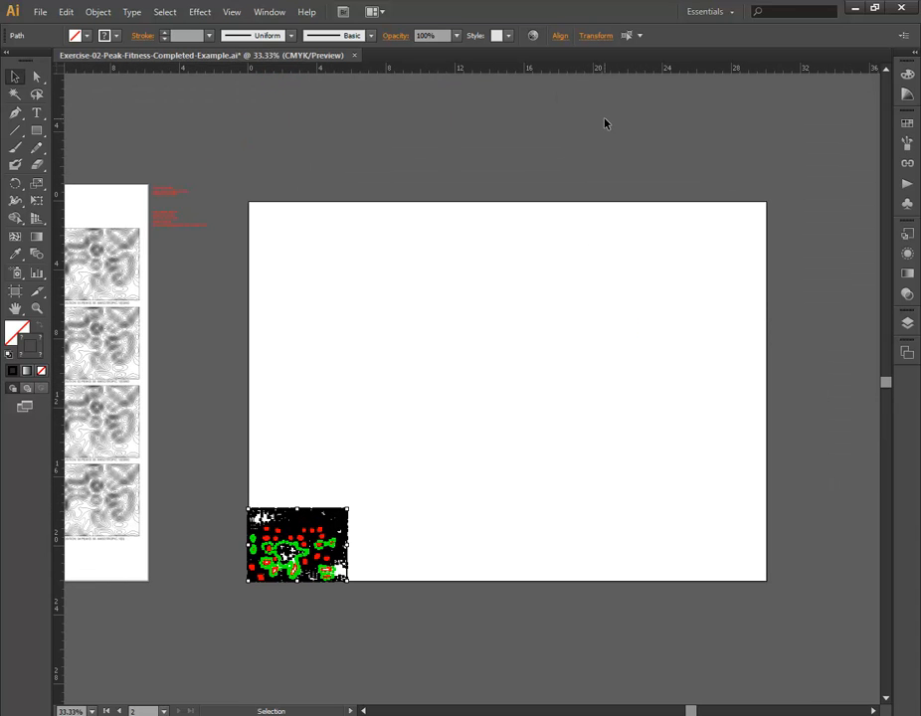
{"action": "left_click", "coordinate": [596, 36]}
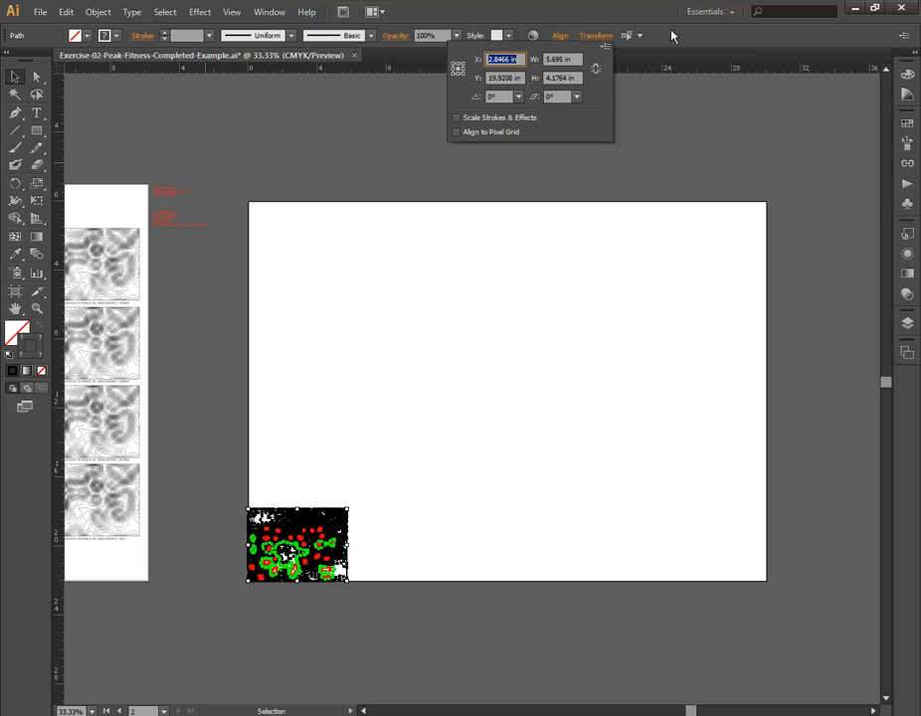
{"action": "left_click", "coordinate": [453, 75]}
{"action": "left_click", "coordinate": [599, 70]}
{"action": "double_click", "coordinate": [553, 58]}
{"action": "left_click", "coordinate": [554, 58]}
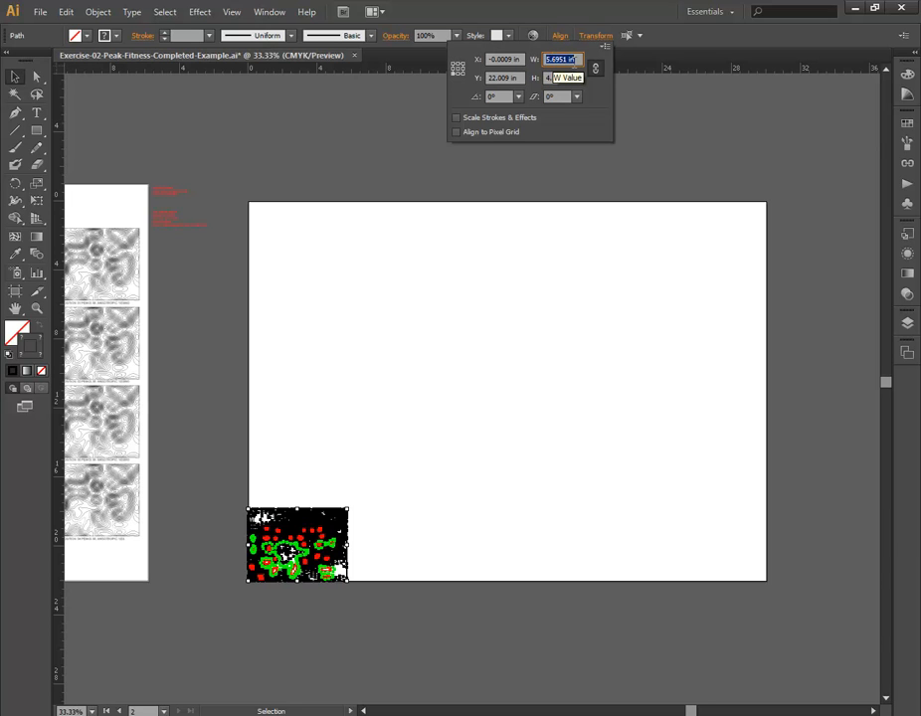
{"action": "type", "text": "30"}
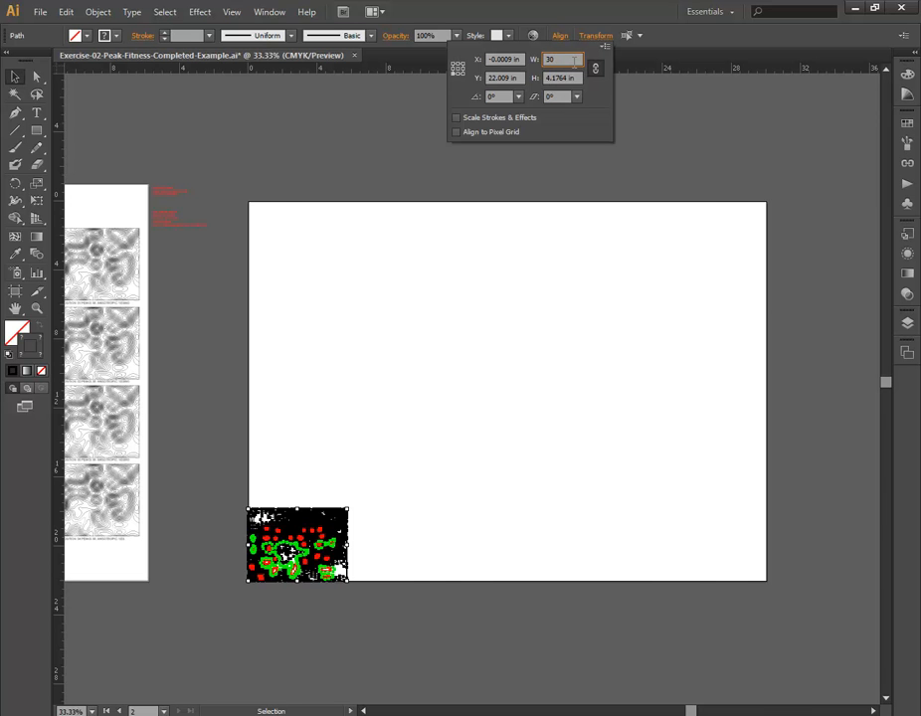
{"action": "key", "text": "Return"}
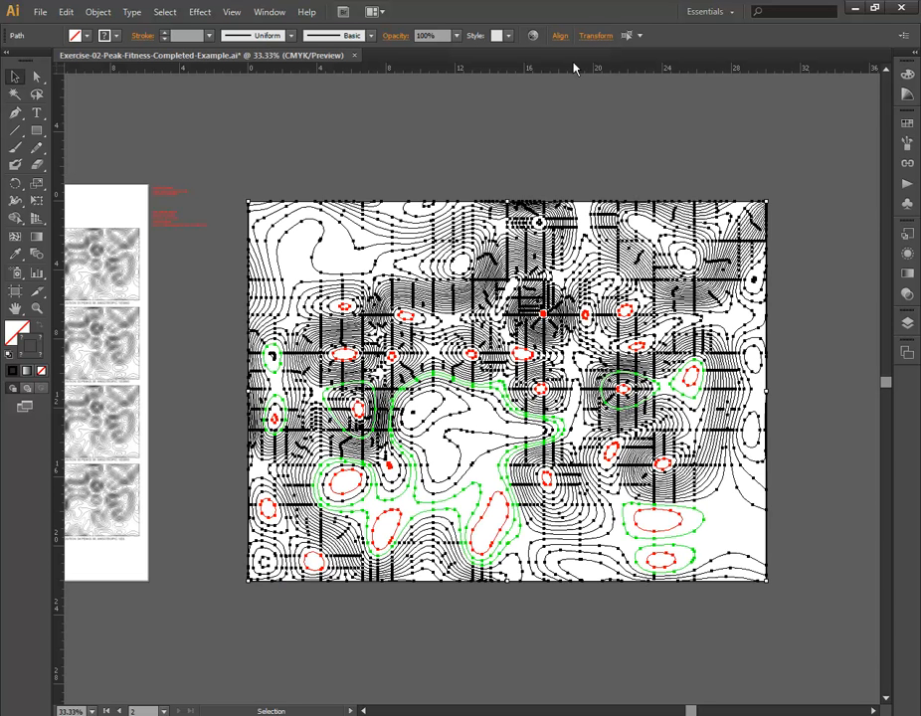
Step: Check the enlarged map's dimensions, and examine its deselected contour lines up close and across the whole artboard
{"action": "left_click", "coordinate": [594, 37]}
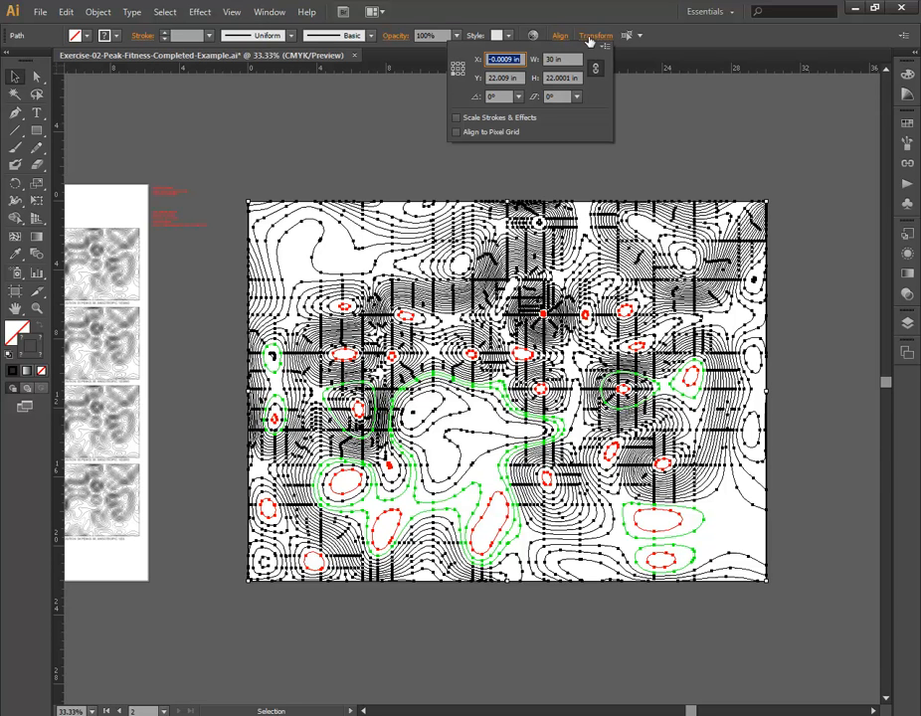
{"action": "left_click", "coordinate": [367, 143]}
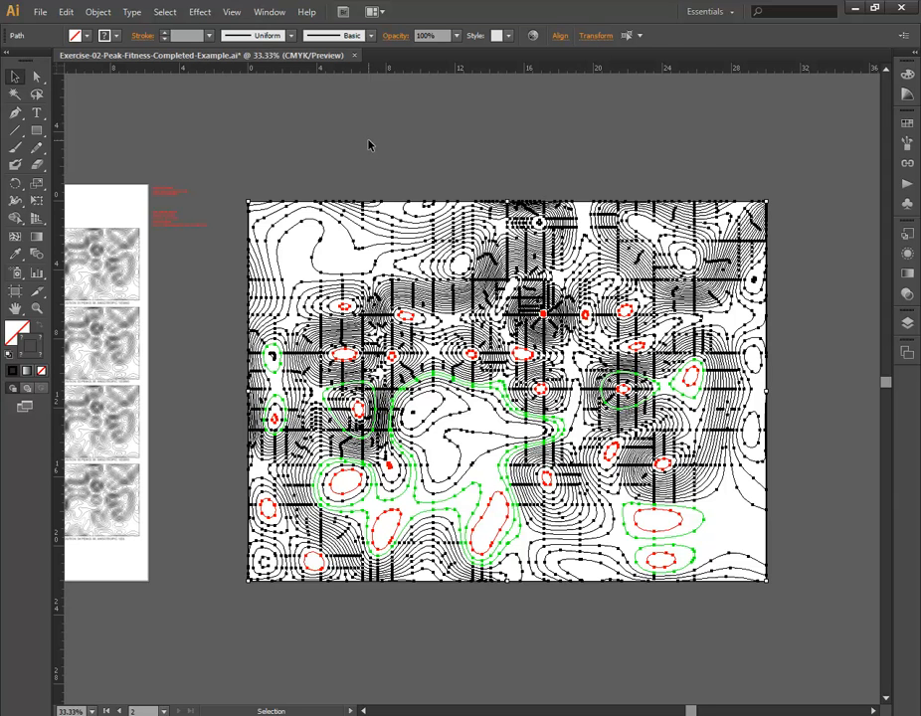
{"action": "left_click", "coordinate": [368, 143]}
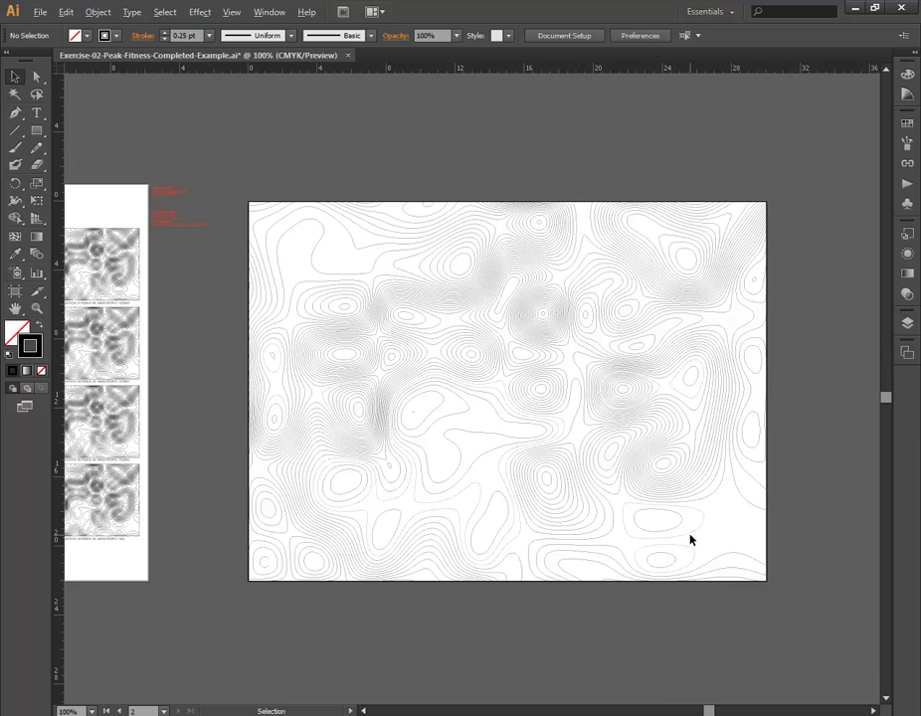
{"action": "scroll", "coordinate": [690, 539], "scroll_direction": "up", "scroll_amount": 3, "text": "alt"}
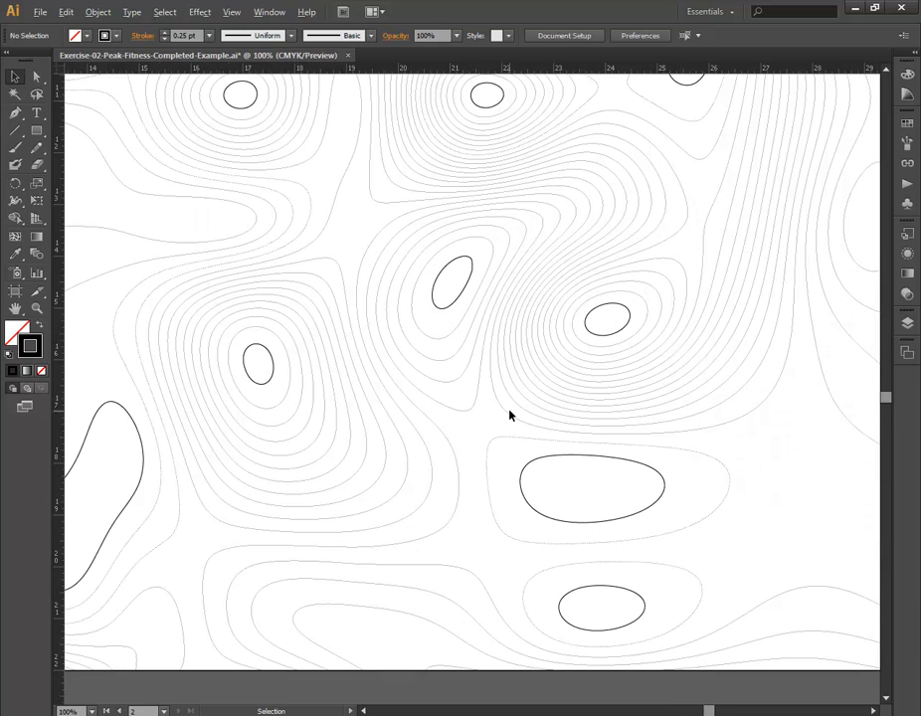
{"action": "scroll", "coordinate": [513, 413], "scroll_direction": "down", "scroll_amount": 2, "text": "alt"}
{"action": "scroll", "coordinate": [512, 412], "scroll_direction": "down", "scroll_amount": 1, "text": "alt"}
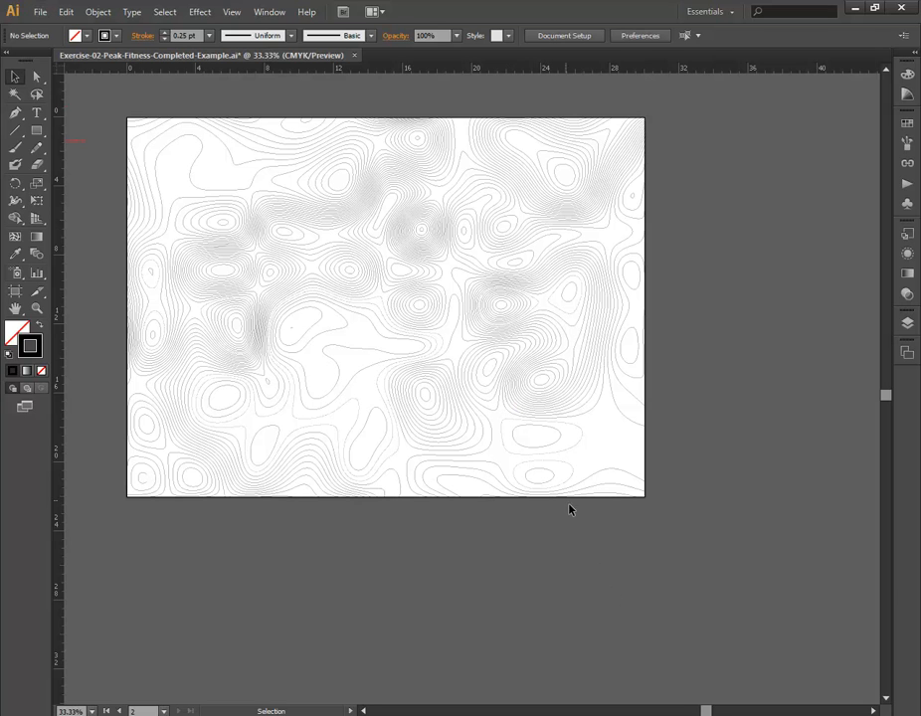
Step: Check the stroke weights of individual contour lines in the enlarged map, both up close and across the whole artboard
{"action": "key", "text": "alt"}
{"action": "left_click", "coordinate": [559, 442]}
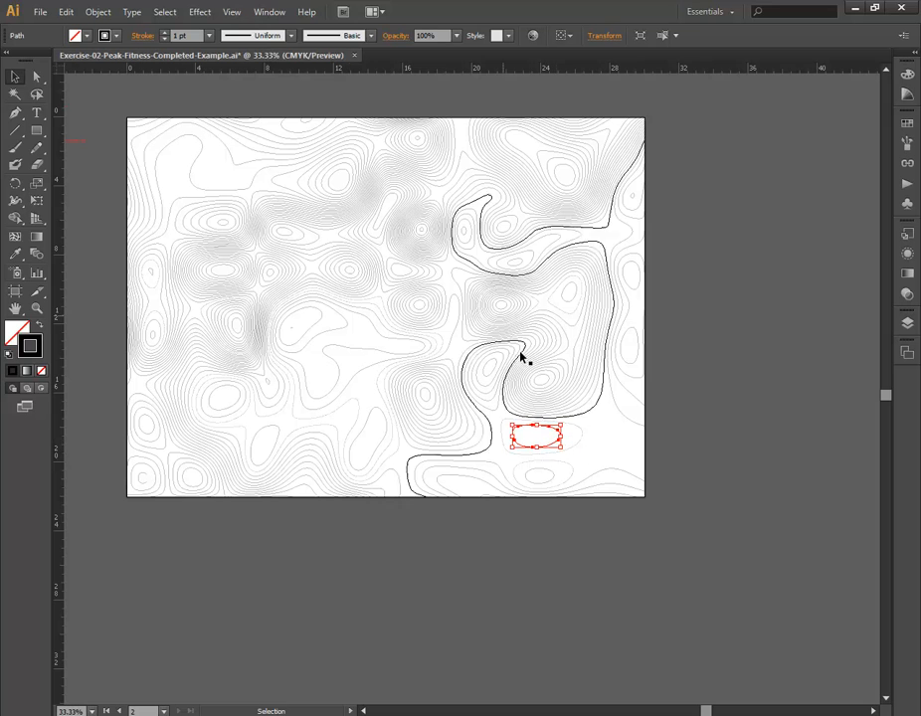
{"action": "scroll", "coordinate": [520, 503], "scroll_direction": "up", "scroll_amount": 3, "text": "alt"}
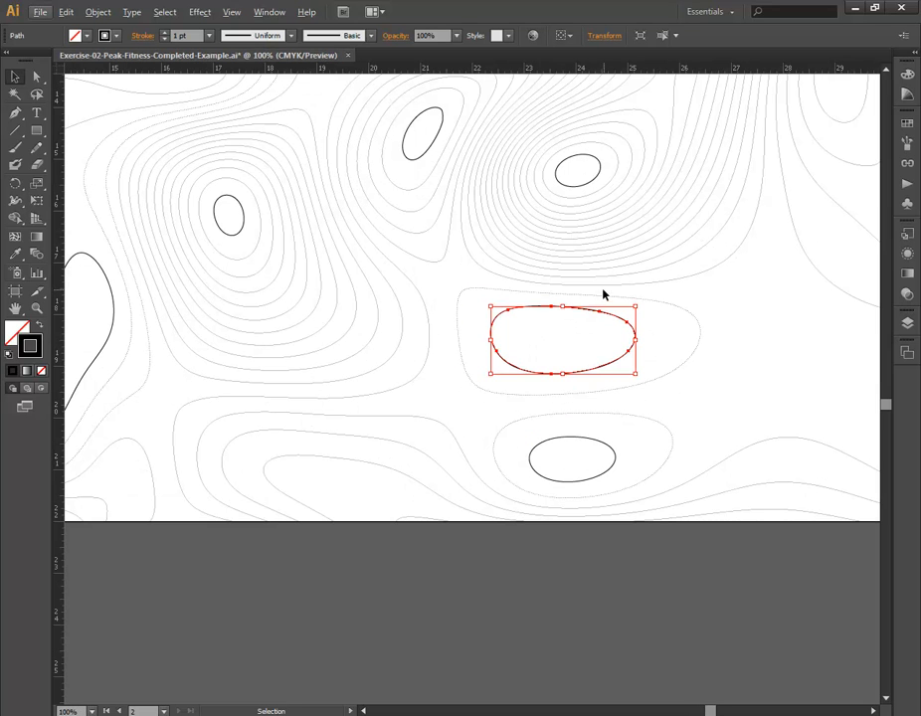
{"action": "left_click", "coordinate": [504, 291]}
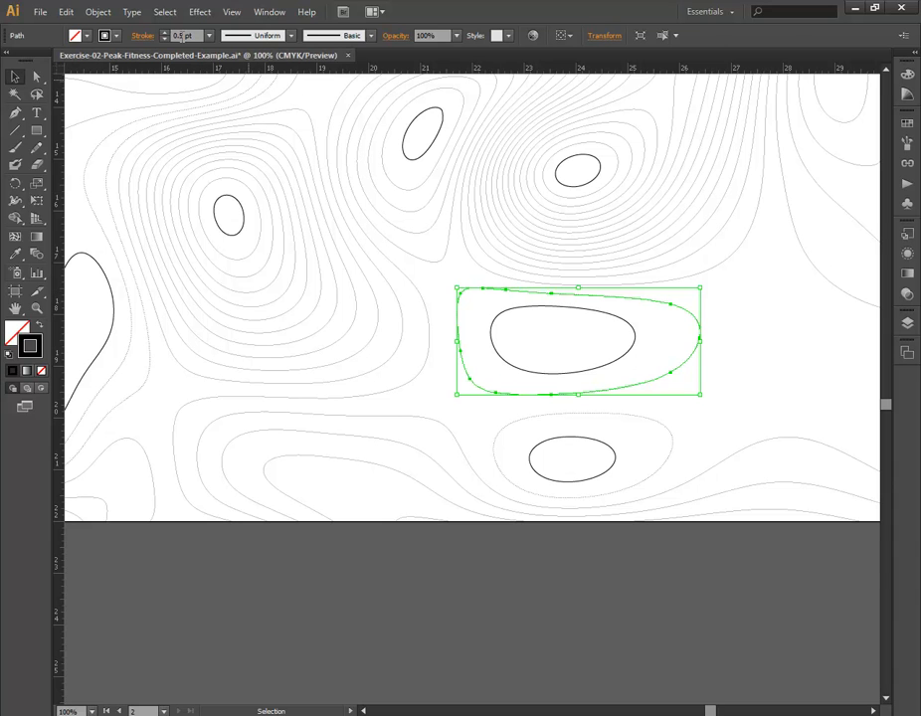
{"action": "left_click", "coordinate": [717, 263]}
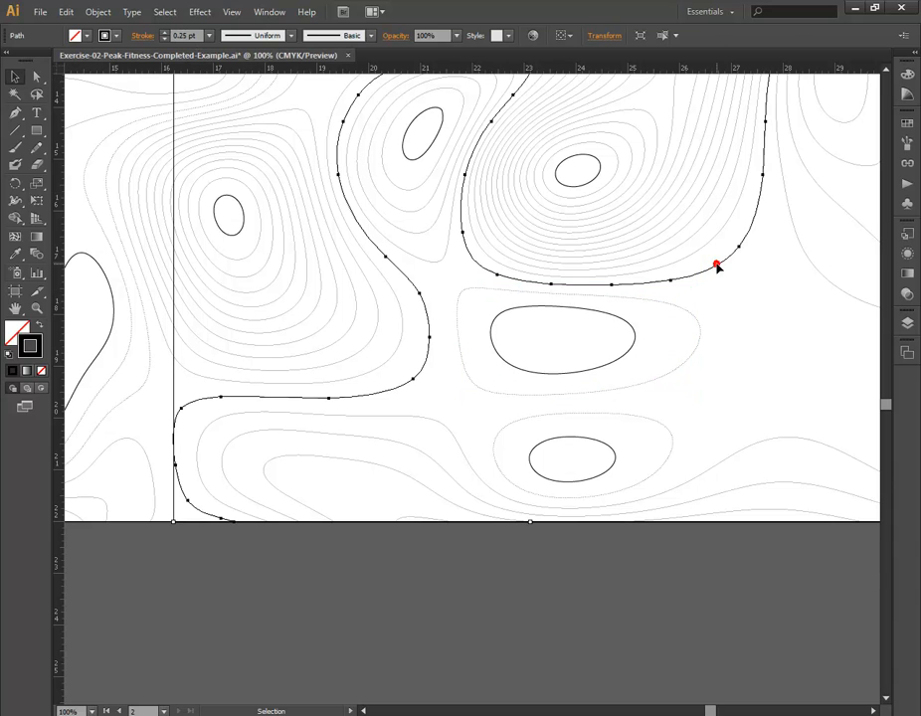
{"action": "scroll", "coordinate": [402, 384], "scroll_direction": "down", "scroll_amount": 5, "text": "alt"}
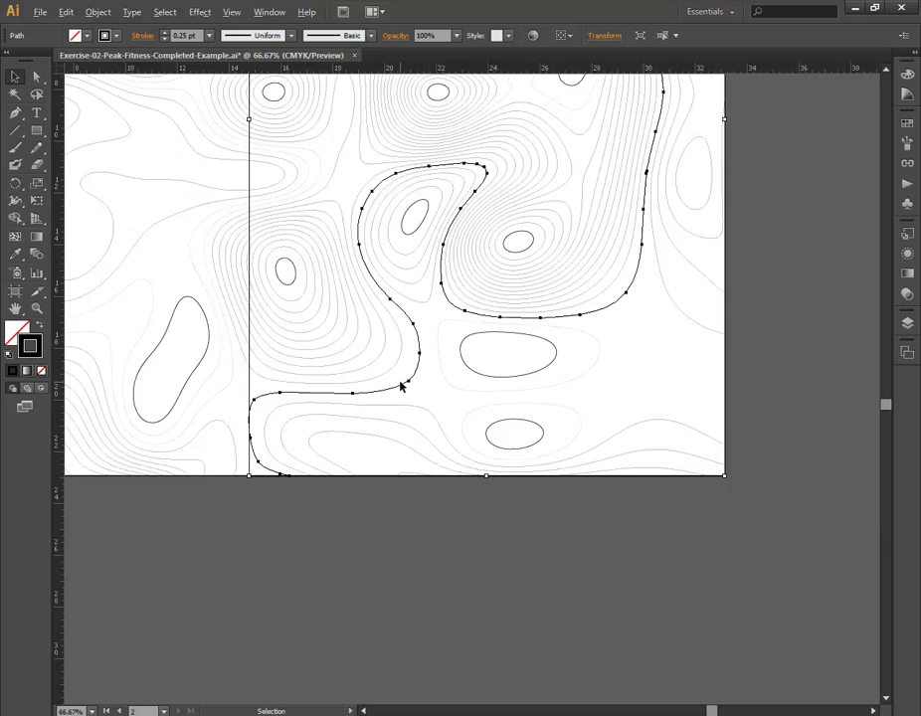
{"action": "scroll", "coordinate": [359, 279], "scroll_direction": "up", "scroll_amount": 2, "text": "alt"}
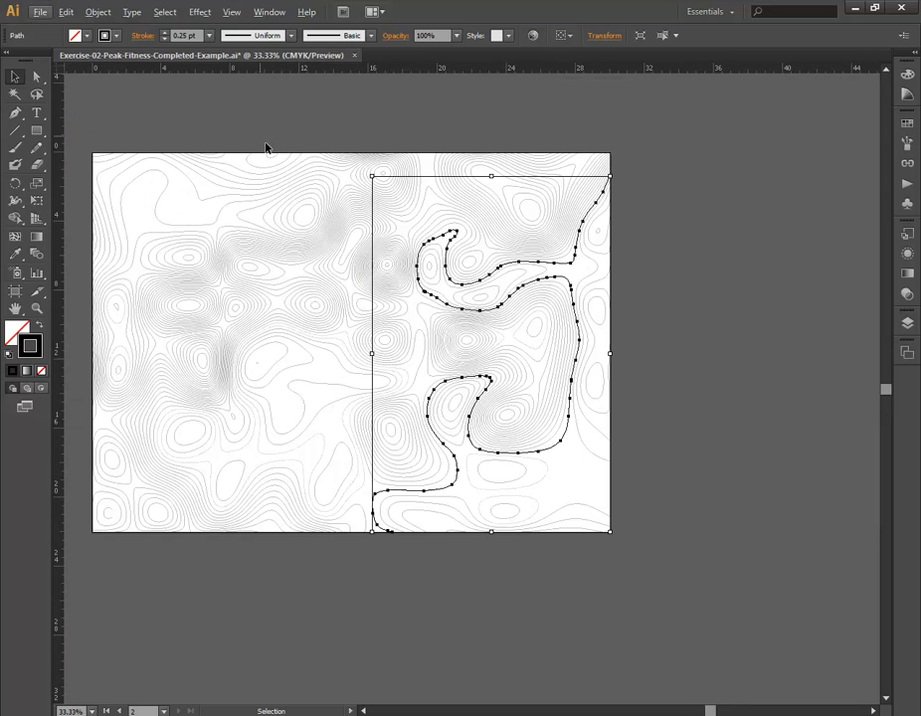
{"action": "left_click", "coordinate": [251, 120]}
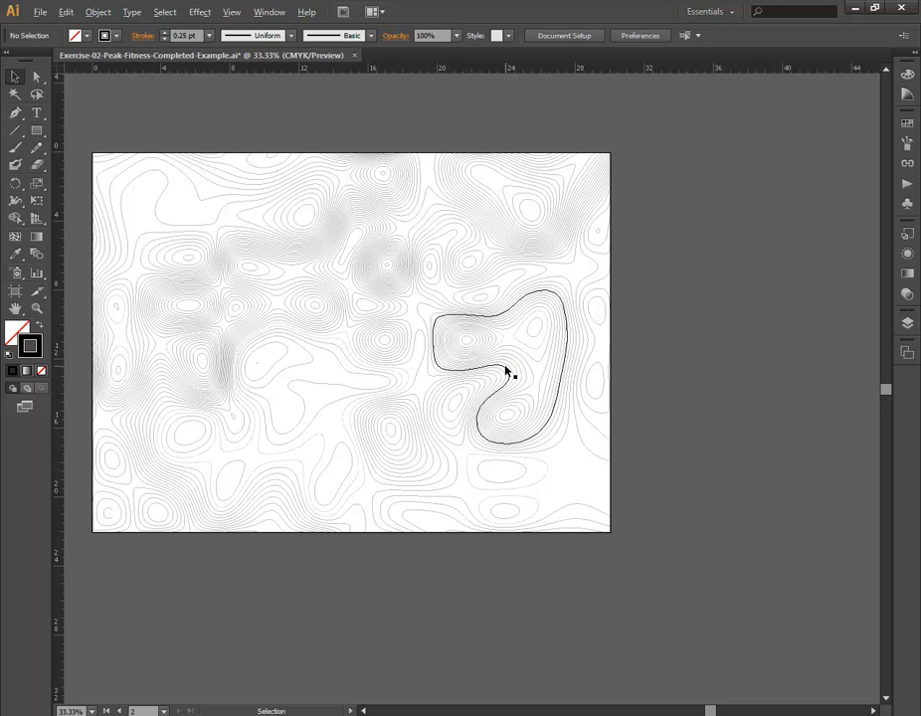
Step: Place one long contour line outside the artboard beside the map and scale it uniformly to 200% with strokes and effects scaled
{"action": "scroll", "coordinate": [505, 370], "scroll_direction": "down", "scroll_amount": 2, "text": "alt"}
{"action": "left_click_drag", "start_coordinate": [422, 340], "coordinate": [674, 326]}
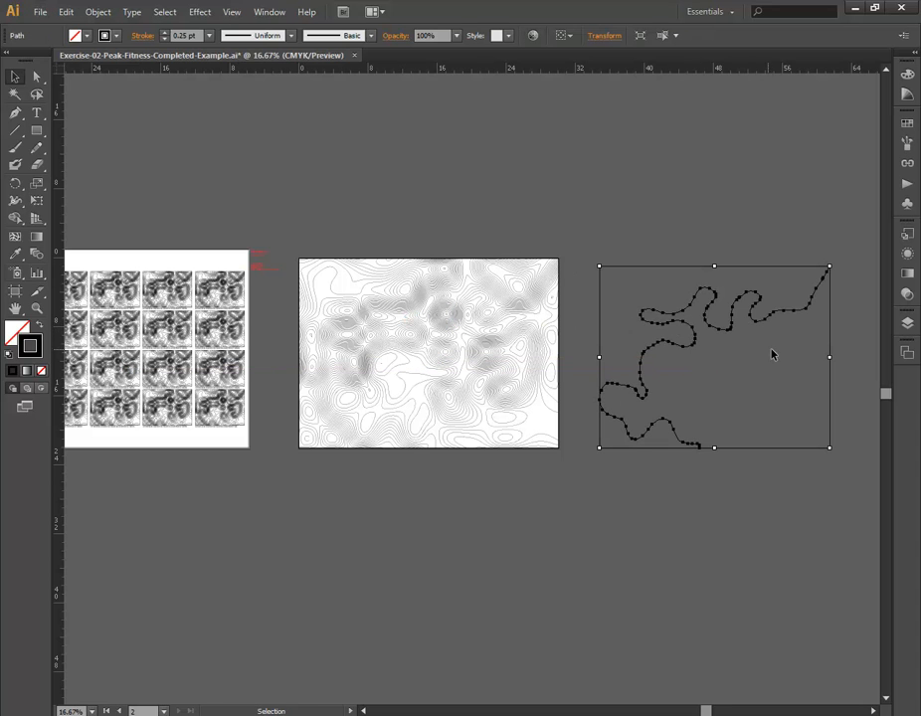
{"action": "left_click", "coordinate": [97, 12]}
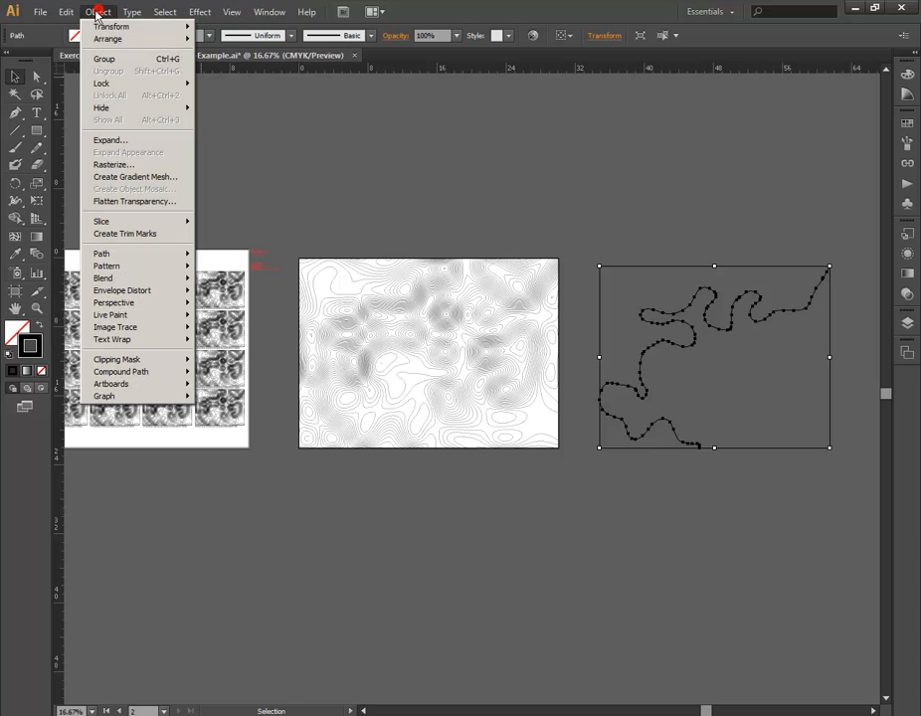
{"action": "mouse_move", "coordinate": [100, 26]}
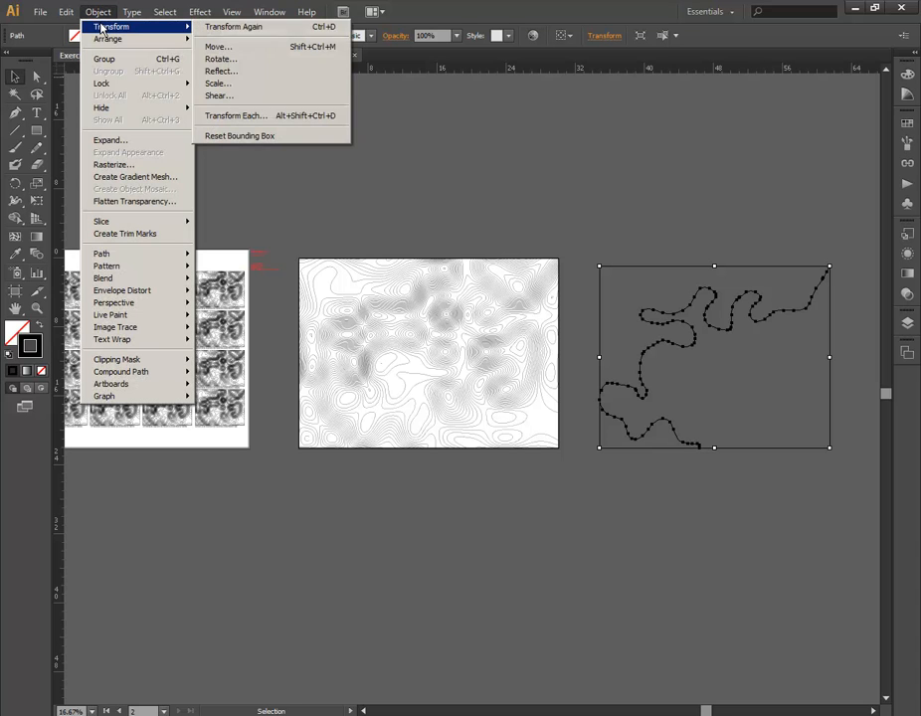
{"action": "left_click", "coordinate": [239, 87]}
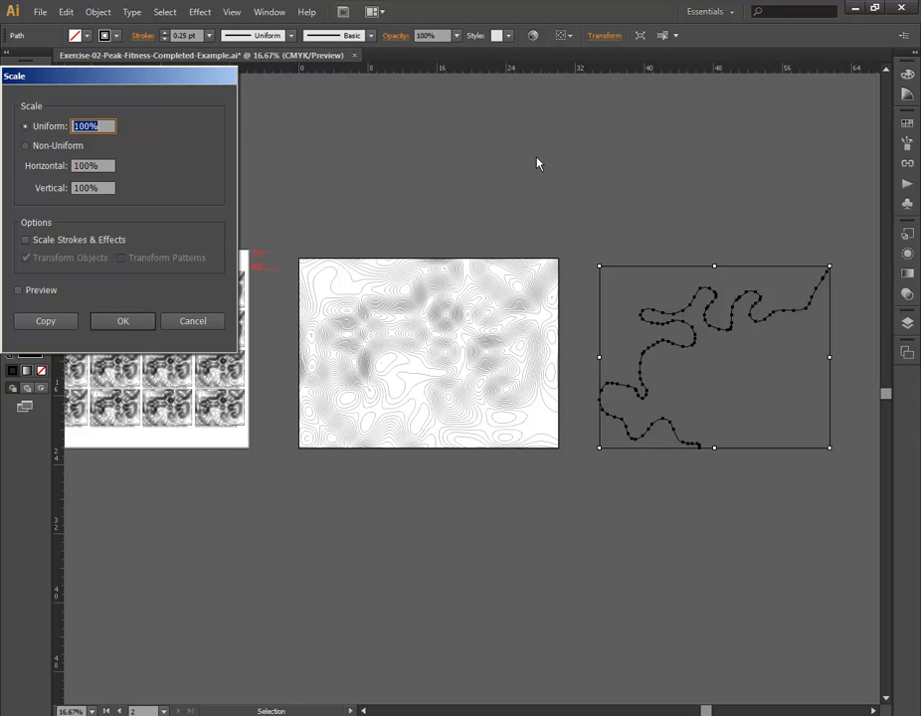
{"action": "type", "text": "200"}
{"action": "left_click", "coordinate": [27, 240]}
{"action": "left_click", "coordinate": [123, 319]}
{"action": "left_click", "coordinate": [625, 419]}
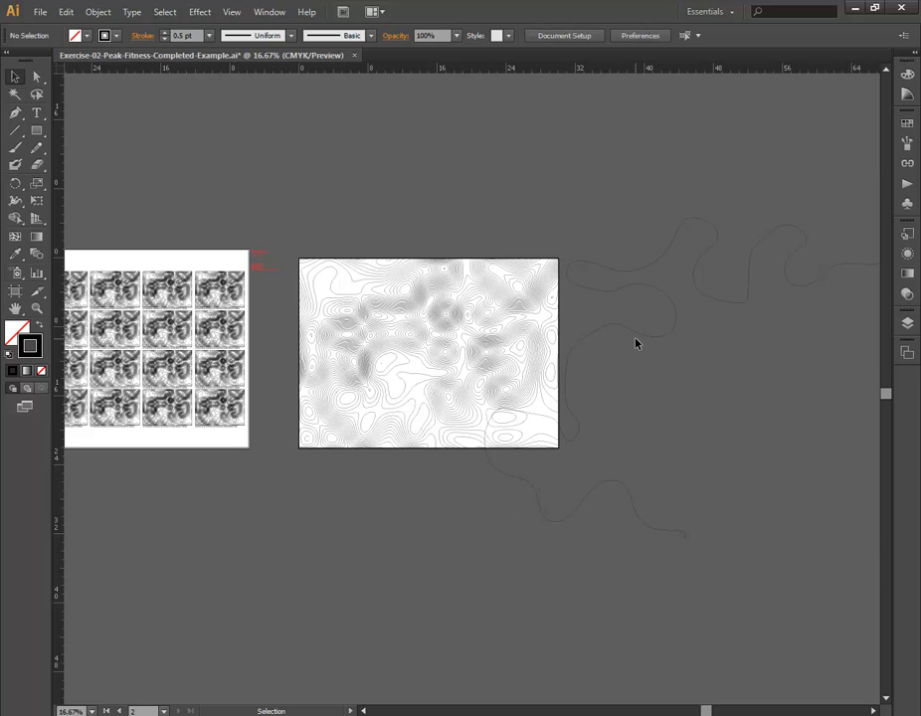
Step: Examine the scaled contour line up close and check its stroke weight
{"action": "scroll", "coordinate": [637, 343], "scroll_direction": "up", "scroll_amount": 4, "text": "alt"}
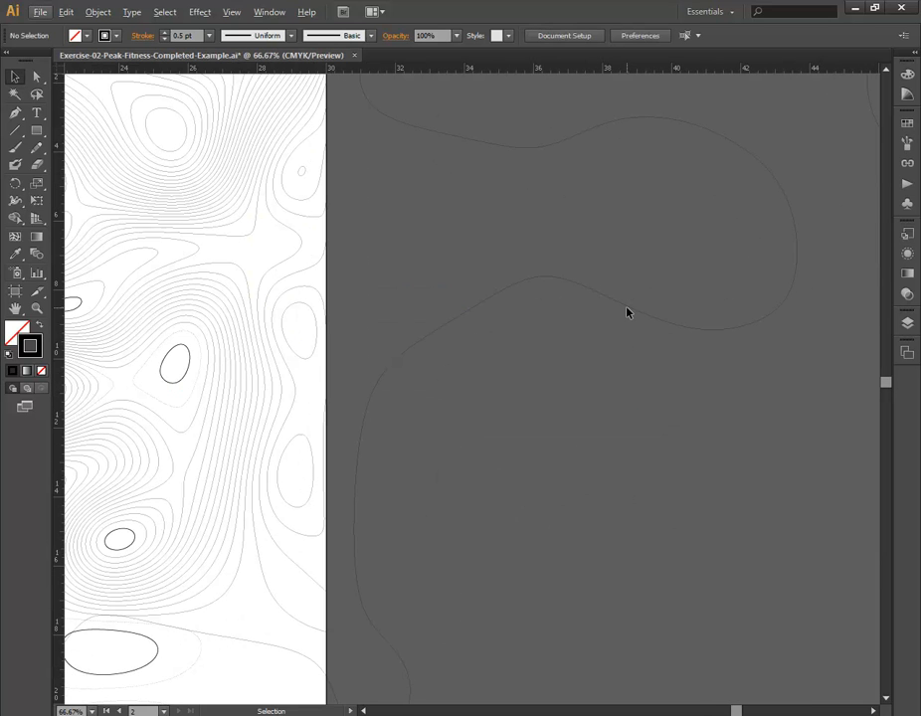
{"action": "left_click", "coordinate": [627, 310]}
{"action": "left_click", "coordinate": [227, 136]}
{"action": "left_click", "coordinate": [562, 277]}
{"action": "left_click_drag", "start_coordinate": [187, 35], "coordinate": [162, 32]}
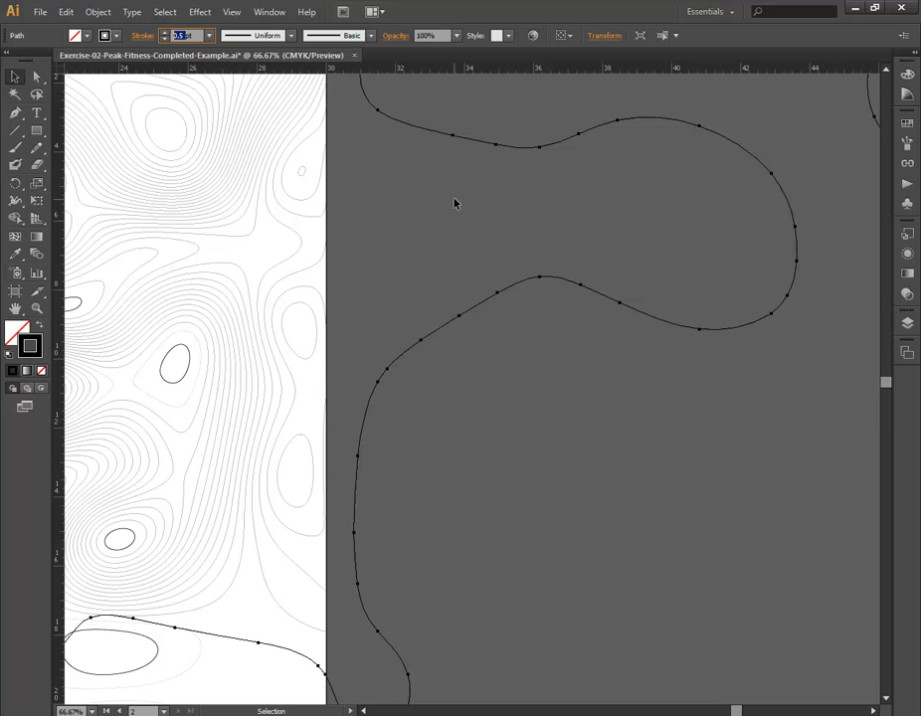
{"action": "scroll", "coordinate": [458, 207], "scroll_direction": "down", "scroll_amount": 4, "text": "alt"}
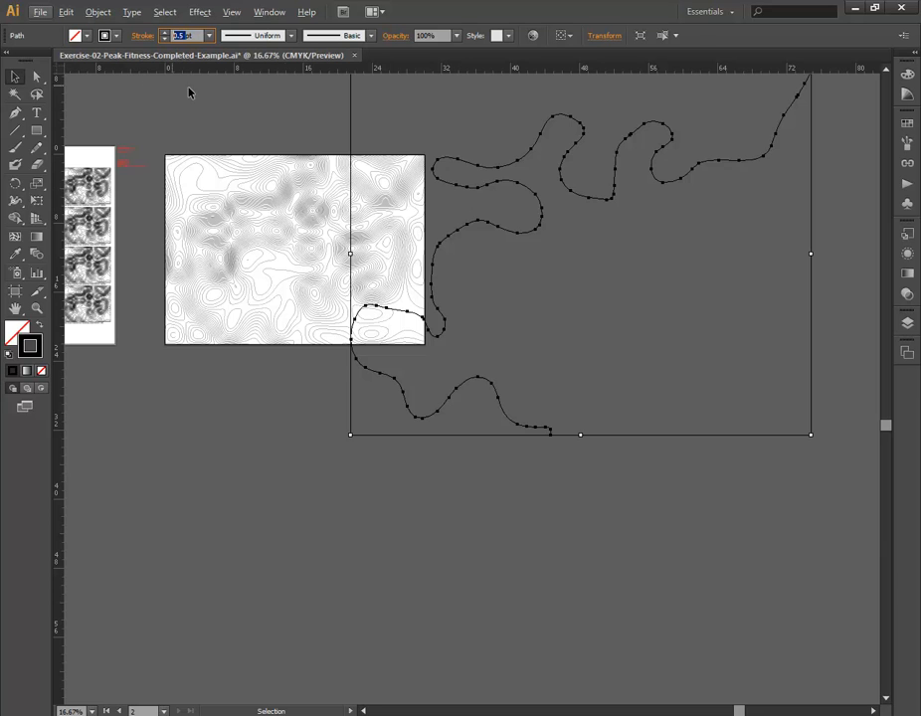
Step: Delete the scaled contour line beside the artboard
{"action": "left_click", "coordinate": [524, 206]}
{"action": "left_click", "coordinate": [542, 215]}
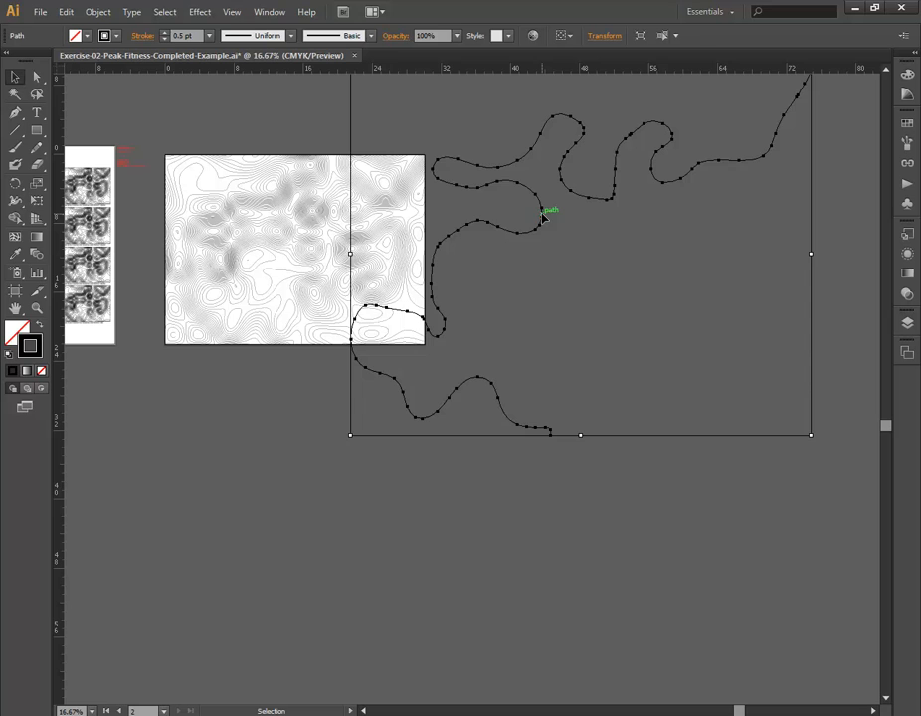
{"action": "key", "text": "Delete"}
{"action": "scroll", "coordinate": [259, 216], "scroll_direction": "up", "scroll_amount": 1, "text": "alt"}
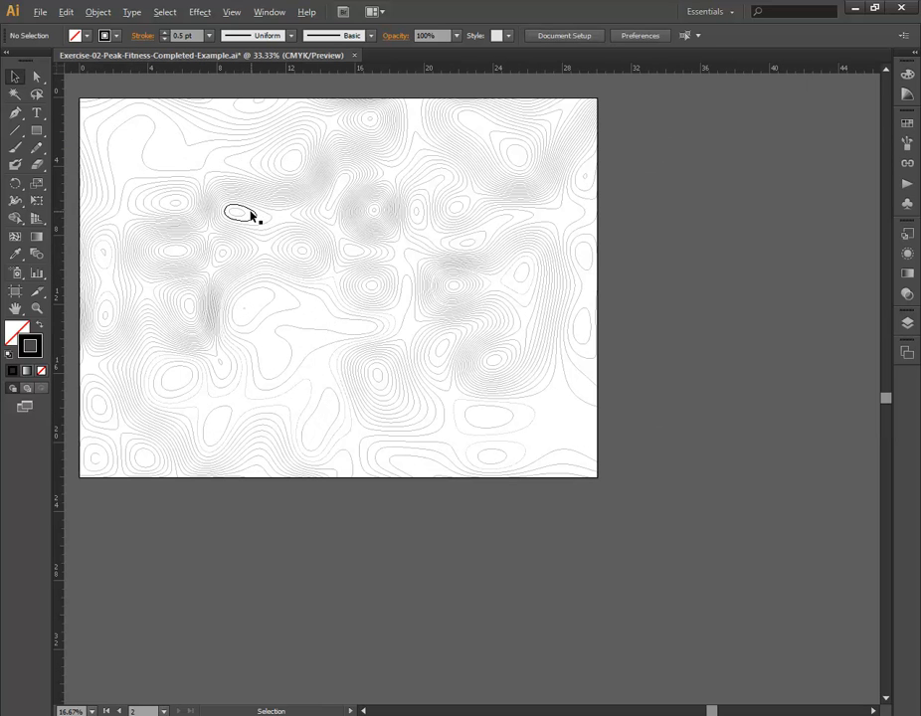
{"action": "left_click_drag", "start_coordinate": [383, 549], "coordinate": [582, 595]}
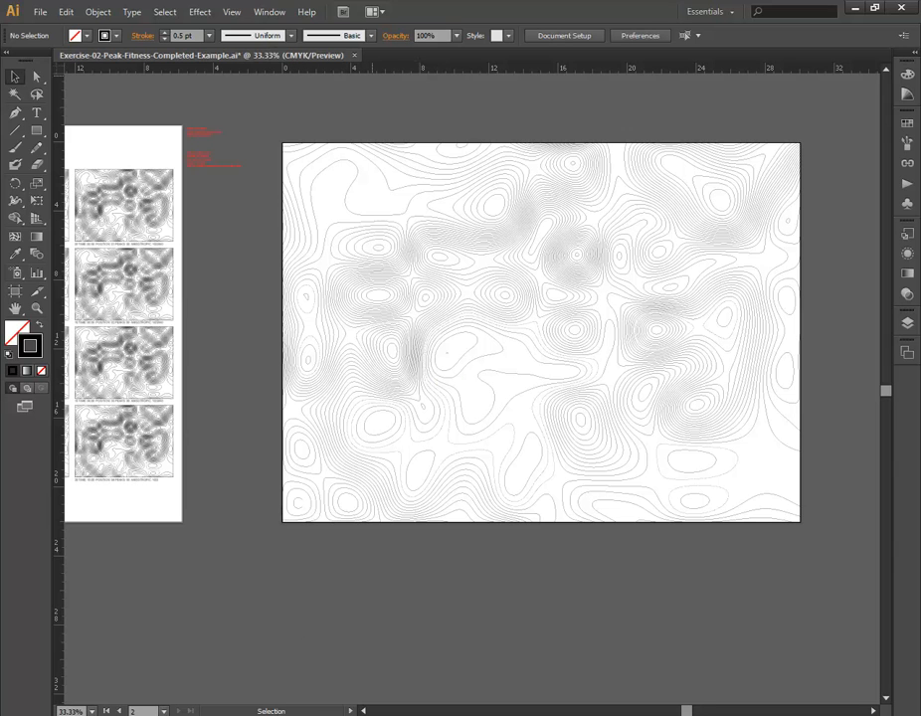
Step: Switch to the untitled Rhinoceros window and start a new model from the Small Objects - Inches template, discarding the unsaved changes
{"action": "left_click", "coordinate": [156, 1]}
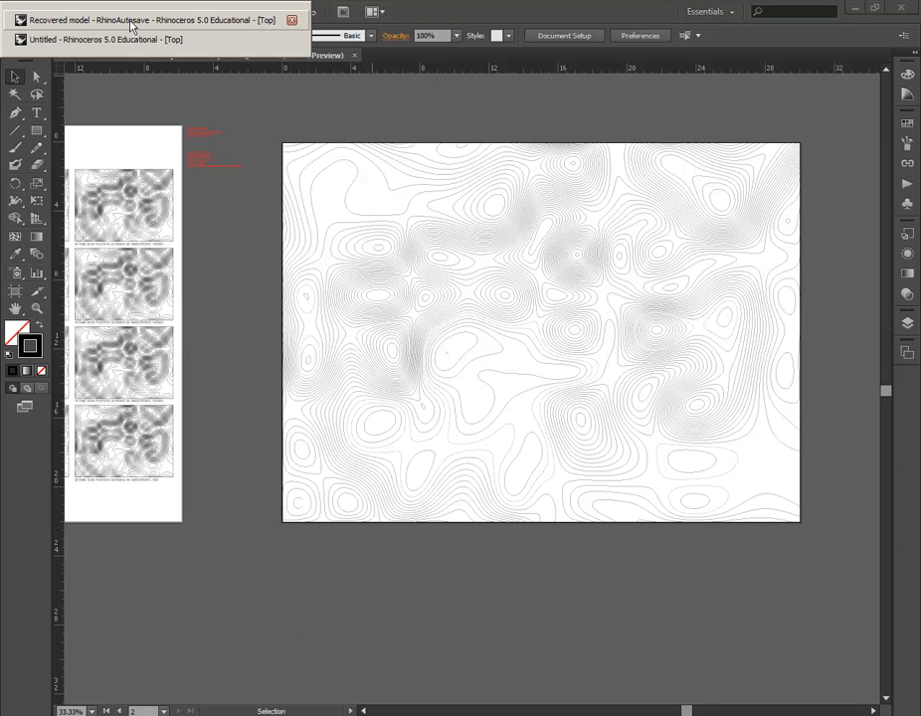
{"action": "left_click", "coordinate": [98, 39]}
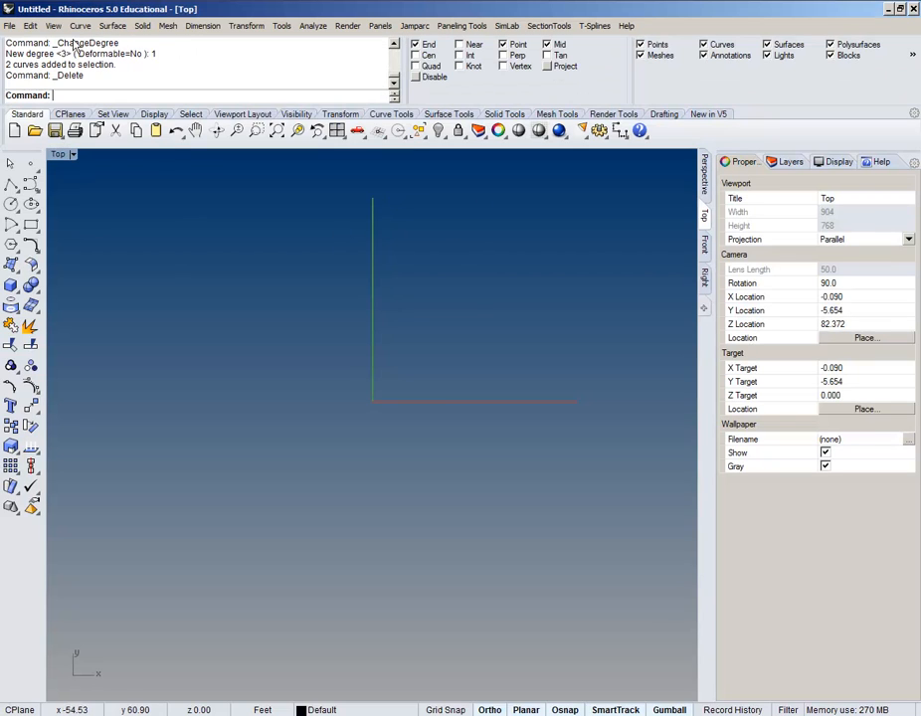
{"action": "left_click", "coordinate": [9, 25]}
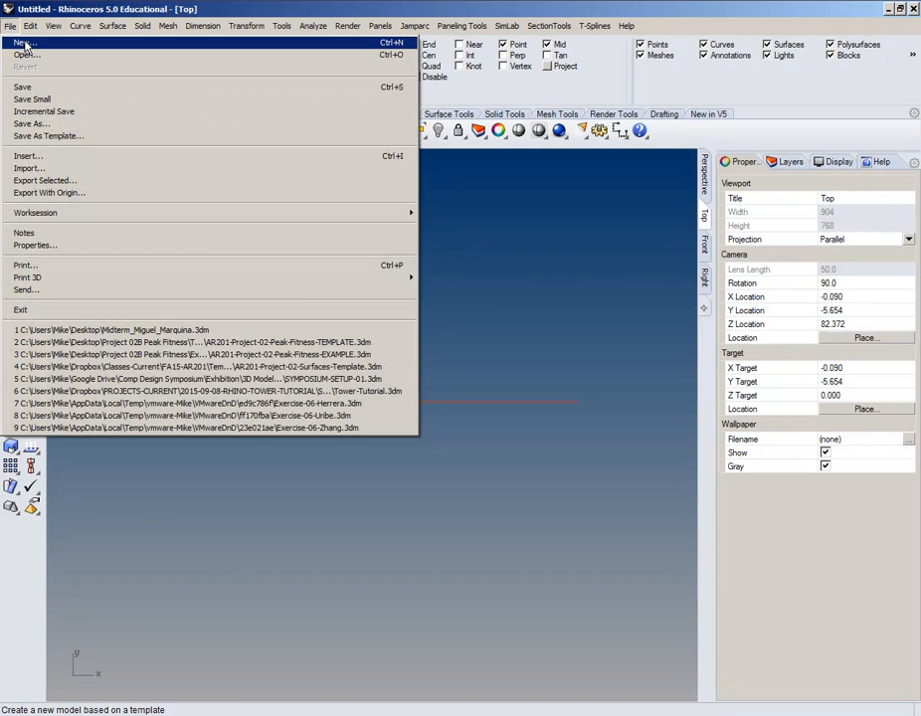
{"action": "left_click", "coordinate": [25, 44]}
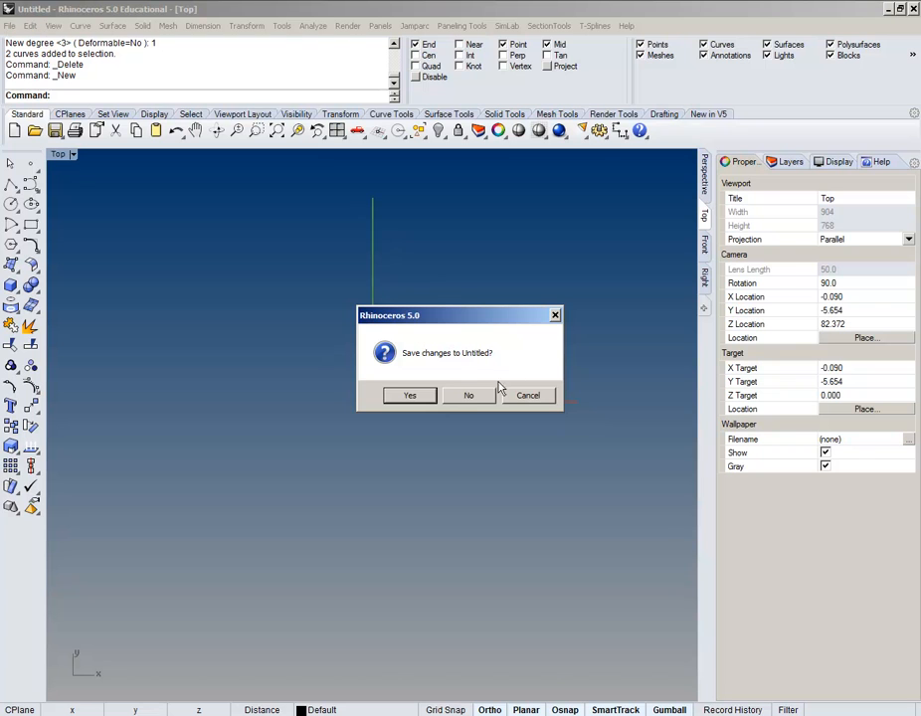
{"action": "left_click", "coordinate": [472, 397]}
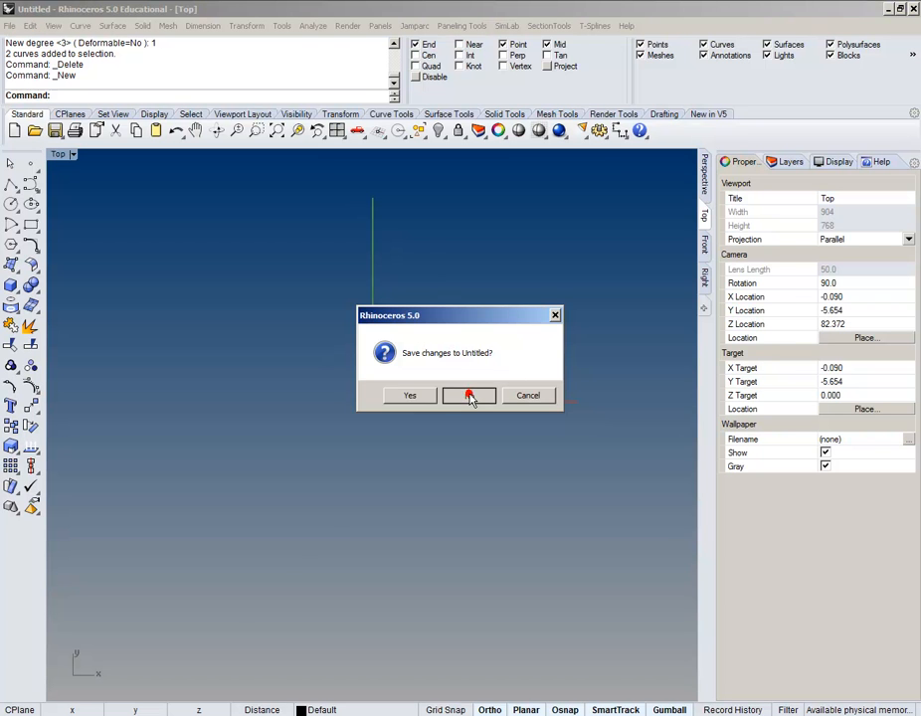
{"action": "left_click_drag", "start_coordinate": [491, 312], "coordinate": [223, 123]}
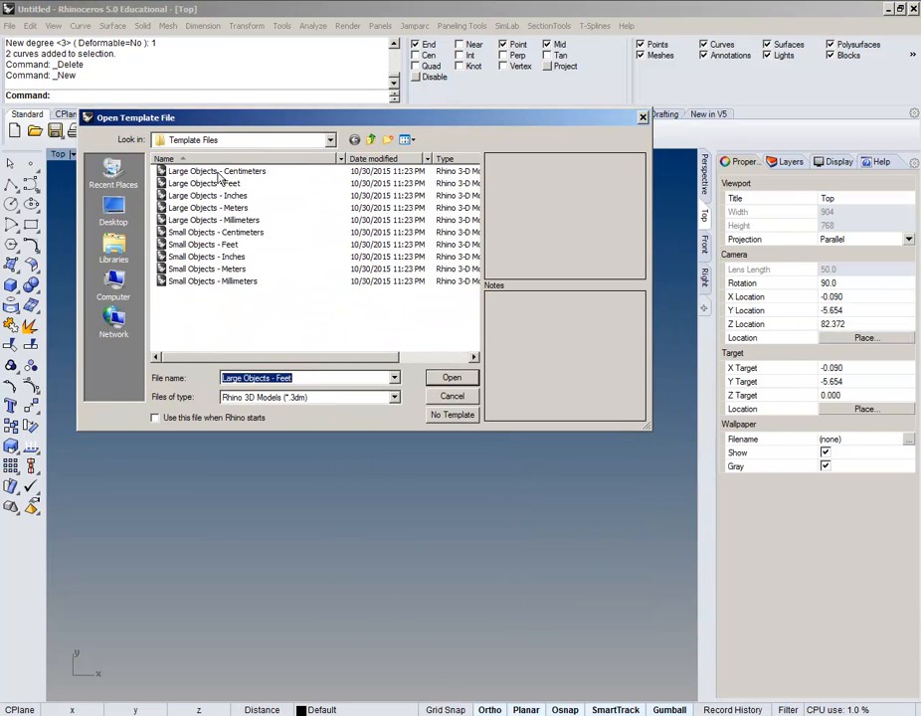
{"action": "left_click", "coordinate": [209, 257]}
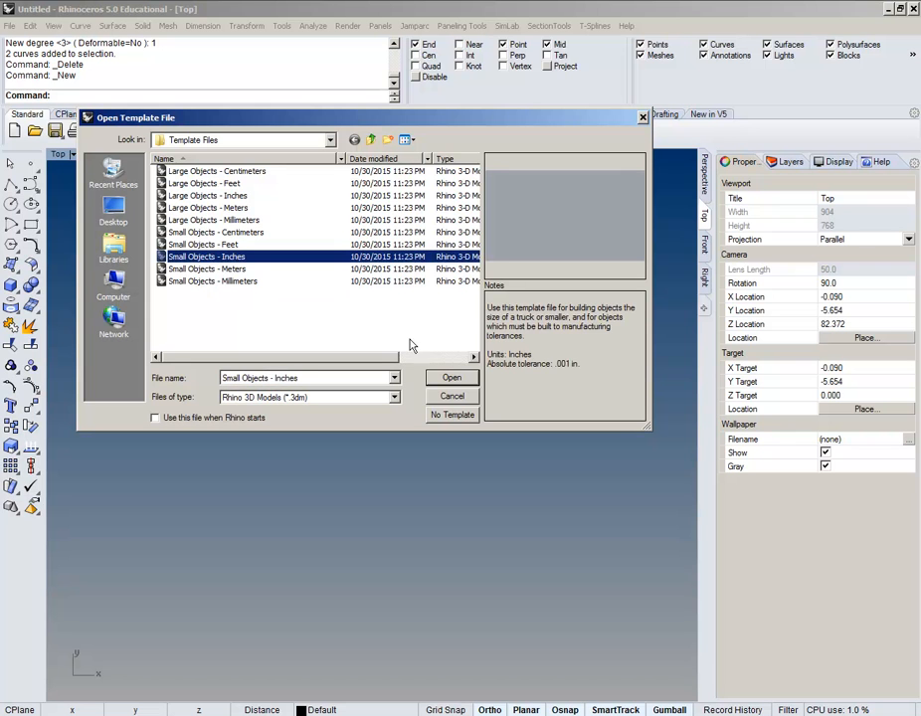
{"action": "left_click", "coordinate": [446, 379]}
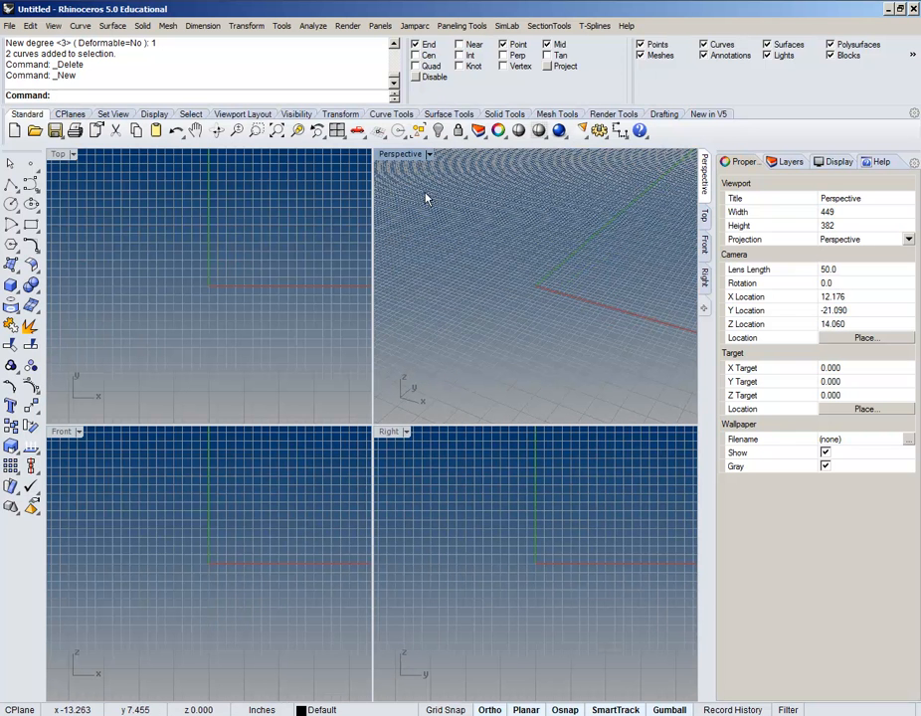
Step: Maximize the Top viewport and hide its grid with the Grid command, keeping the axes shown
{"action": "left_click", "coordinate": [60, 157]}
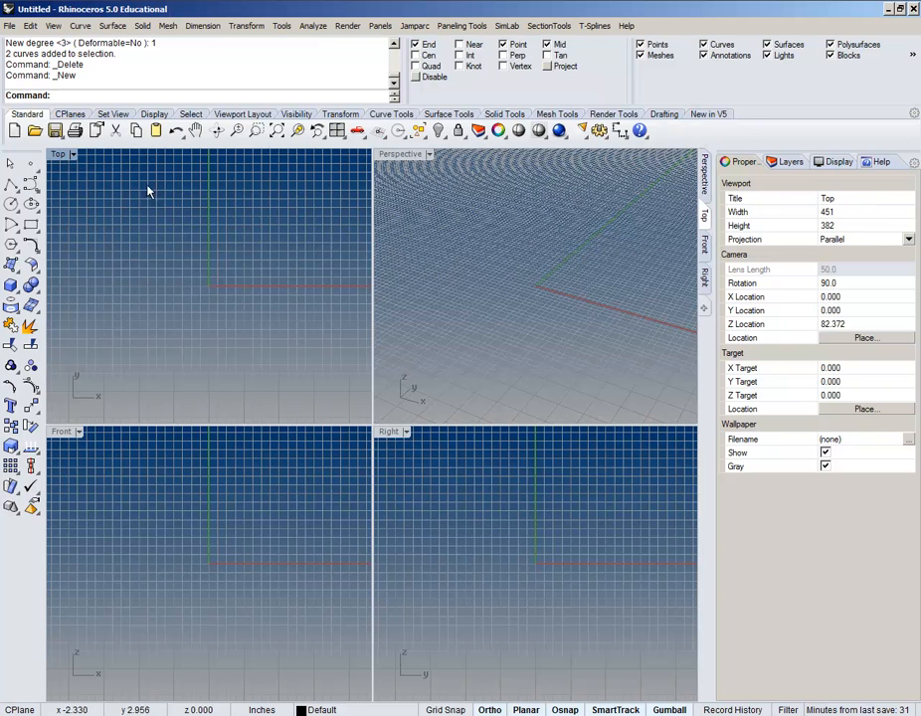
{"action": "double_click", "coordinate": [60, 157]}
{"action": "right_click_drag", "start_coordinate": [448, 319], "coordinate": [333, 393]}
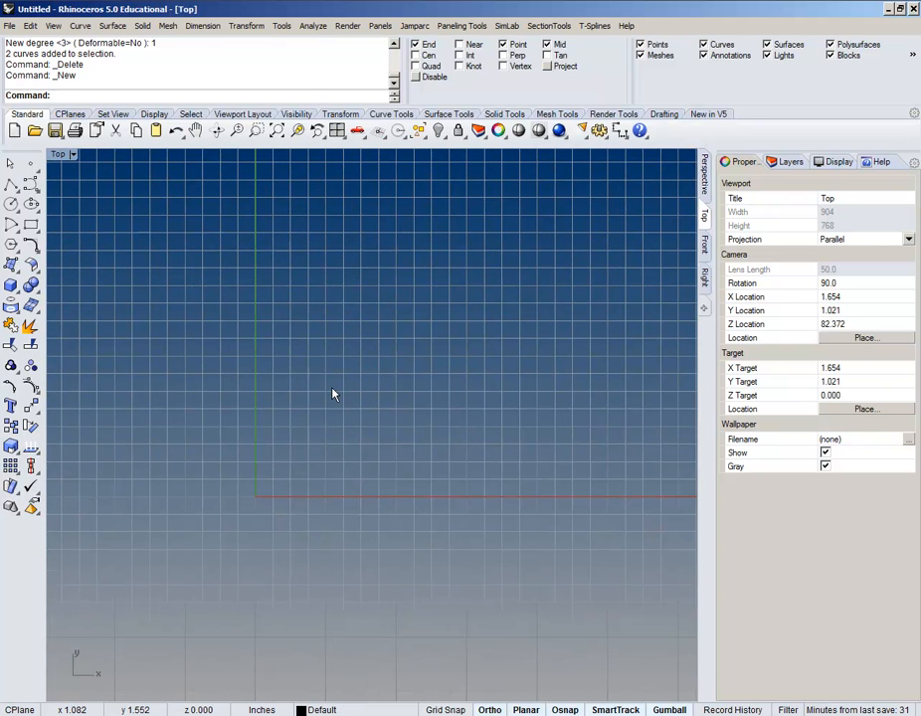
{"action": "type", "text": "Gri"}
{"action": "key", "text": "Return"}
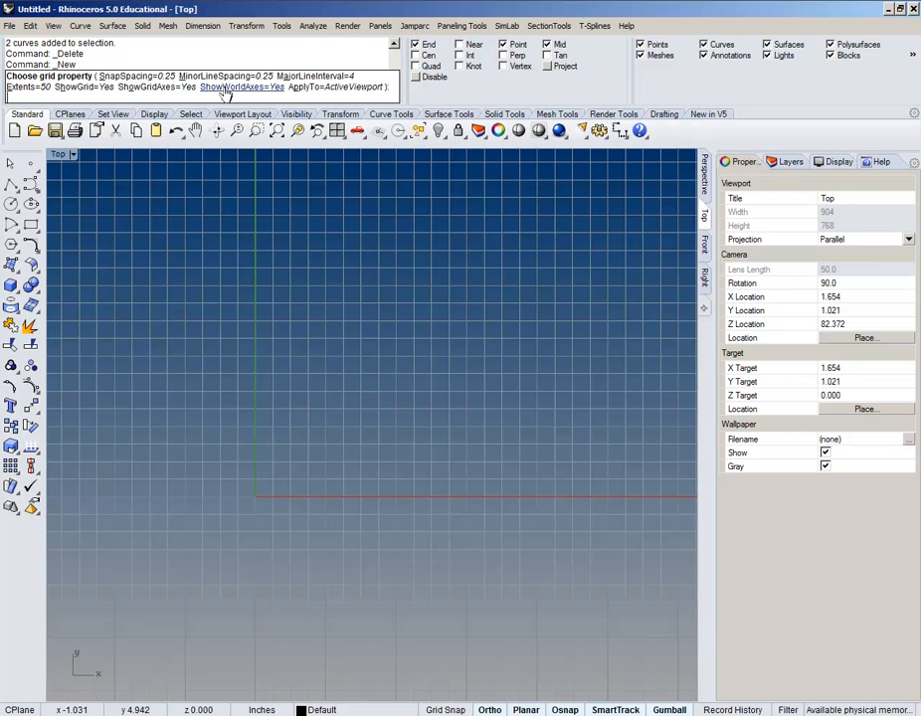
{"action": "left_click", "coordinate": [72, 86]}
{"action": "right_click", "coordinate": [243, 320]}
{"action": "right_click_drag", "start_coordinate": [422, 376], "coordinate": [340, 482]}
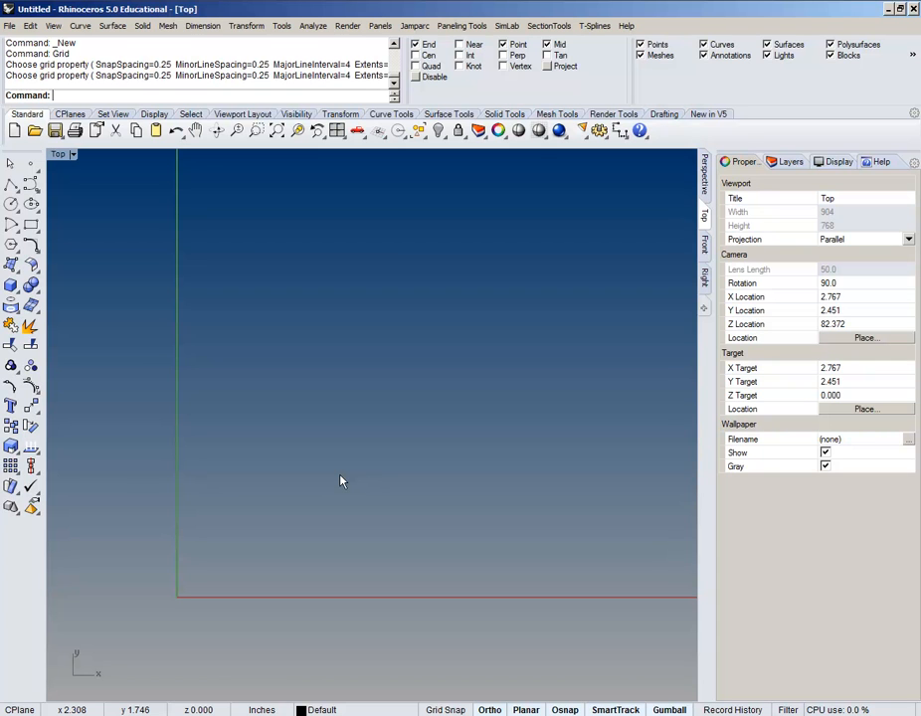
Step: Rename Layer 01 as Border
{"action": "left_click", "coordinate": [790, 164]}
{"action": "left_click", "coordinate": [762, 215]}
{"action": "left_click", "coordinate": [759, 215]}
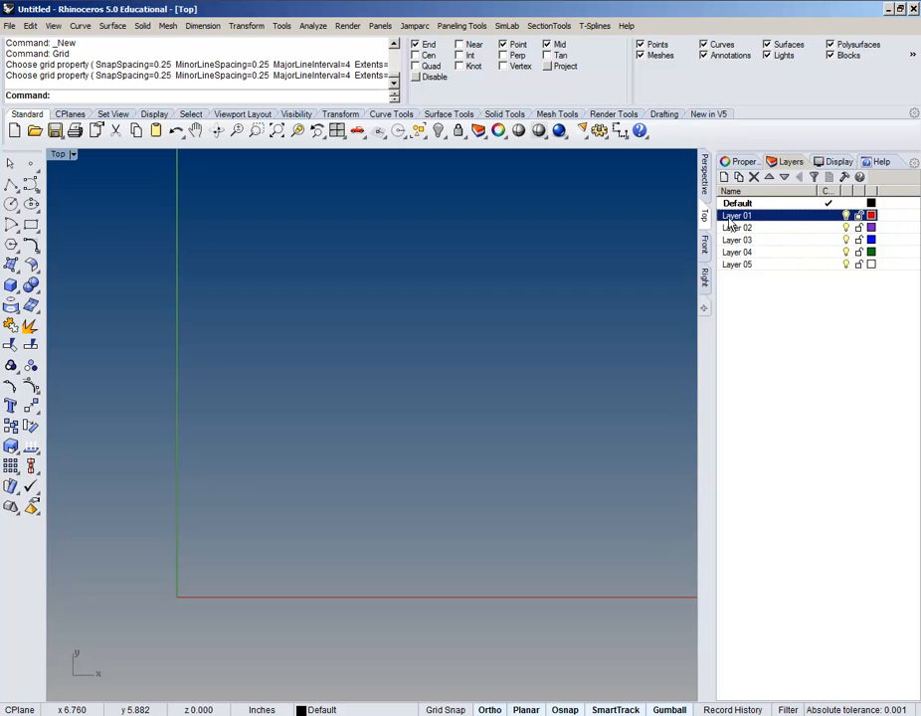
{"action": "double_click", "coordinate": [740, 214]}
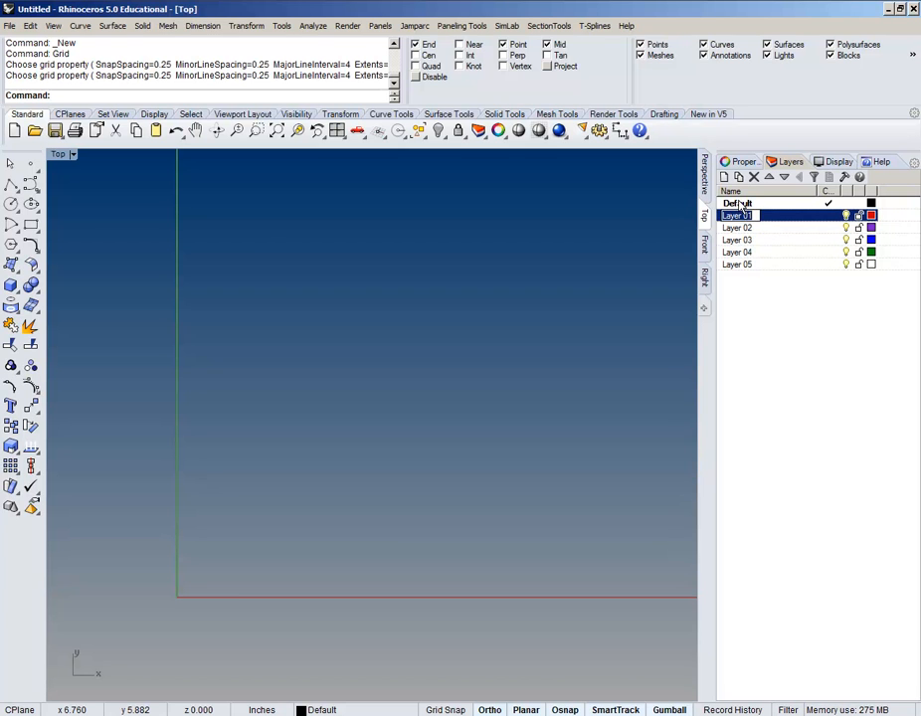
{"action": "type", "text": "Border"}
{"action": "key", "text": "Return"}
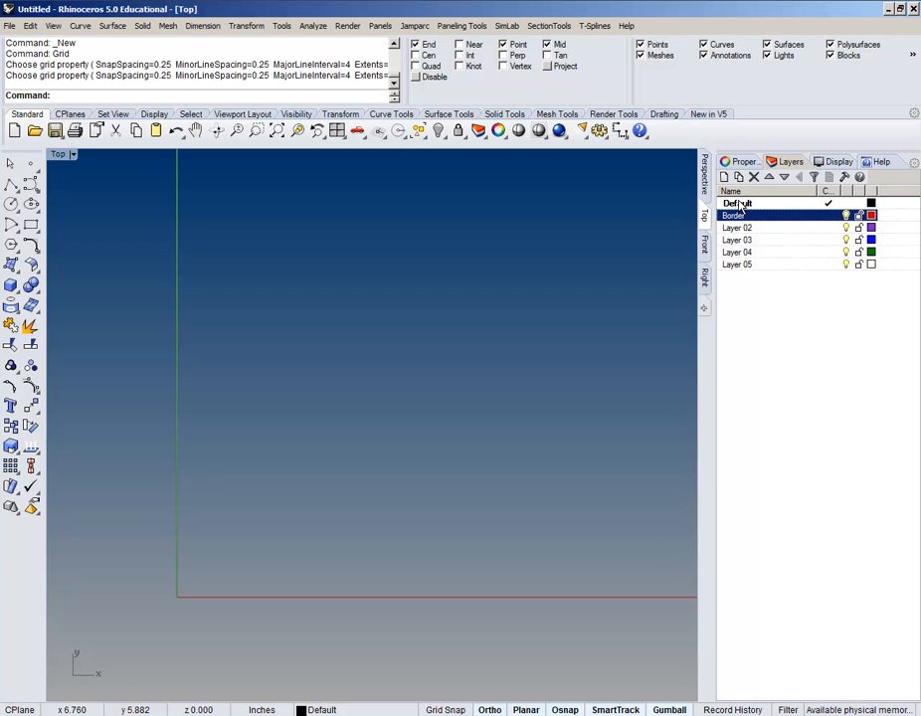
Step: Rename Layer 02 as Translated Splines
{"action": "left_click", "coordinate": [748, 229]}
{"action": "left_click", "coordinate": [748, 229]}
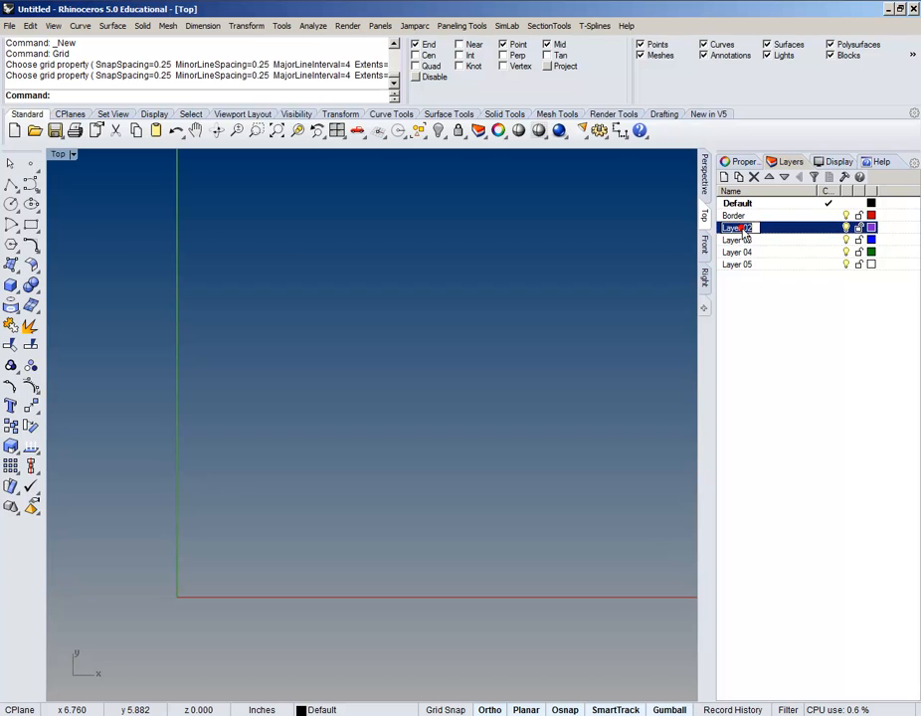
{"action": "type", "text": "Trans"}
{"action": "type", "text": "lated Con"}
{"action": "key", "text": "BackSpace"}
{"action": "key", "text": "BackSpace"}
{"action": "key", "text": "BackSpace"}
{"action": "type", "text": "Splines"}
{"action": "key", "text": "Return"}
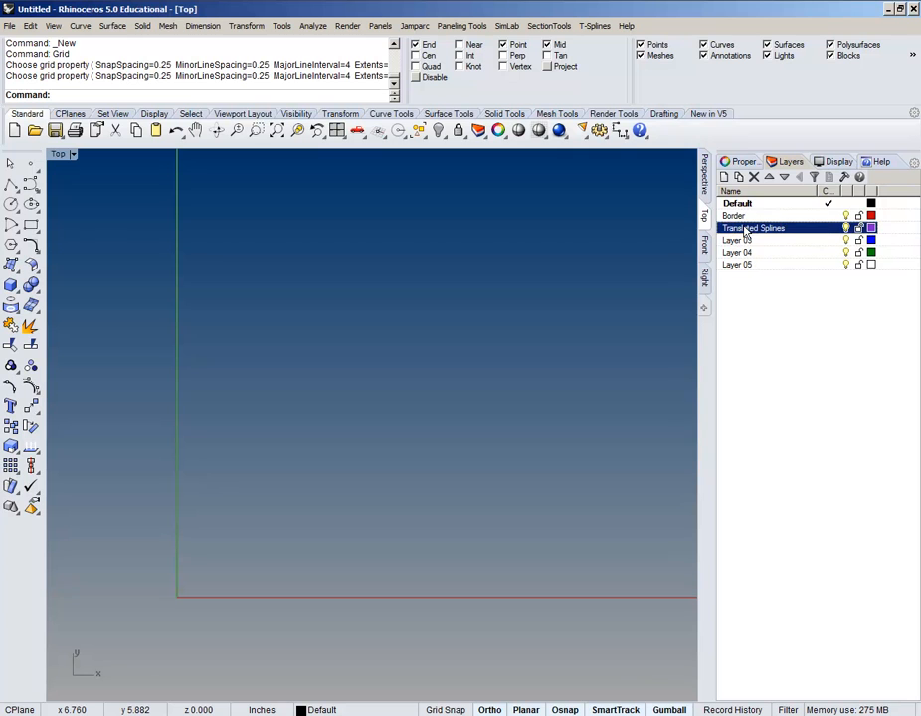
Step: Rename Layer 03 as Control Point Markers
{"action": "left_click", "coordinate": [741, 240]}
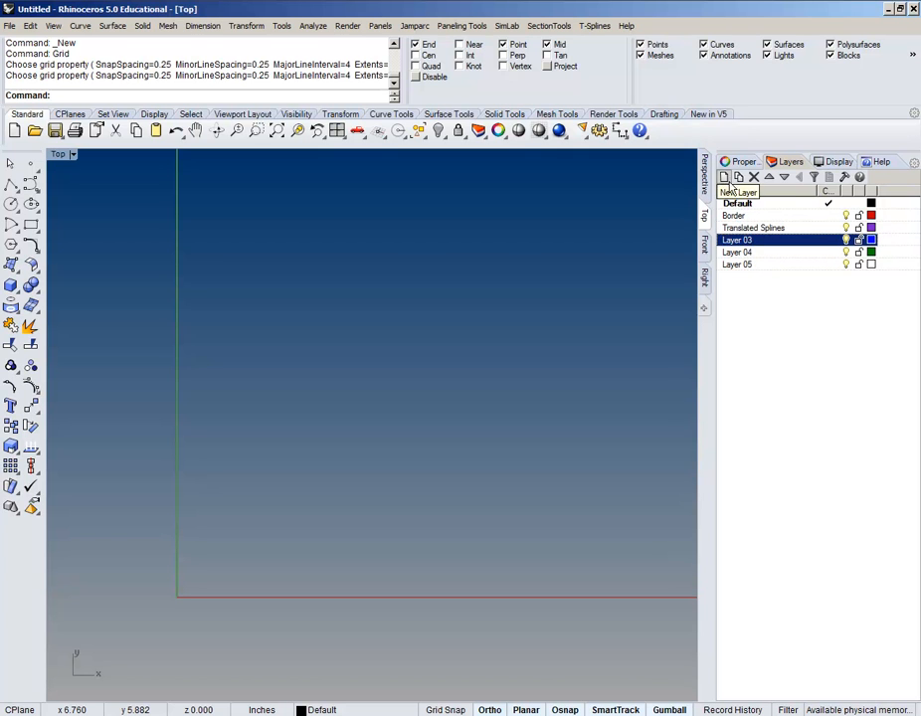
{"action": "left_click", "coordinate": [737, 241]}
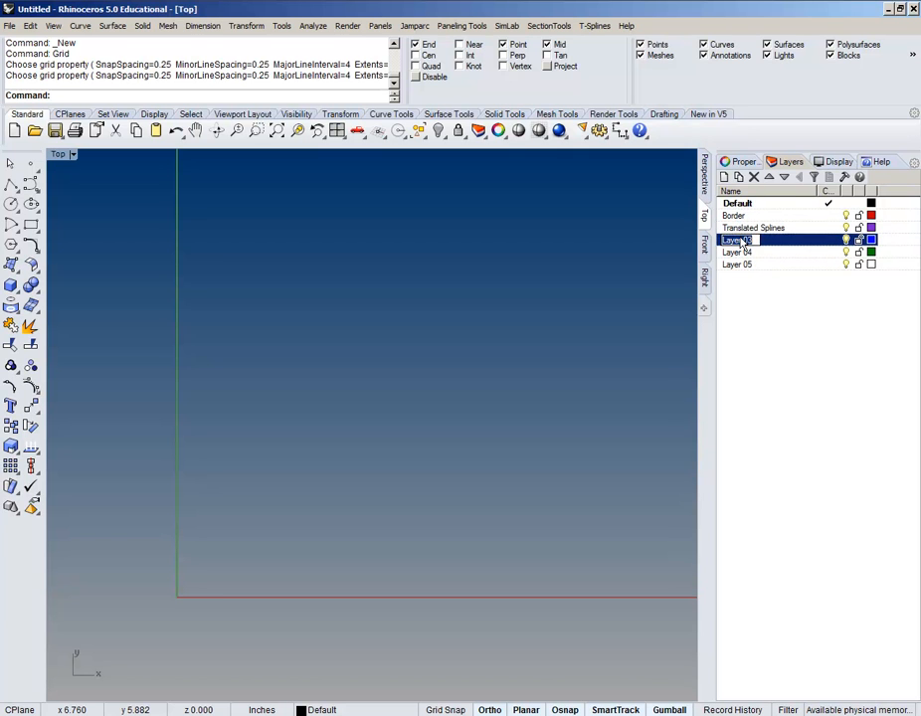
{"action": "type", "text": "C"}
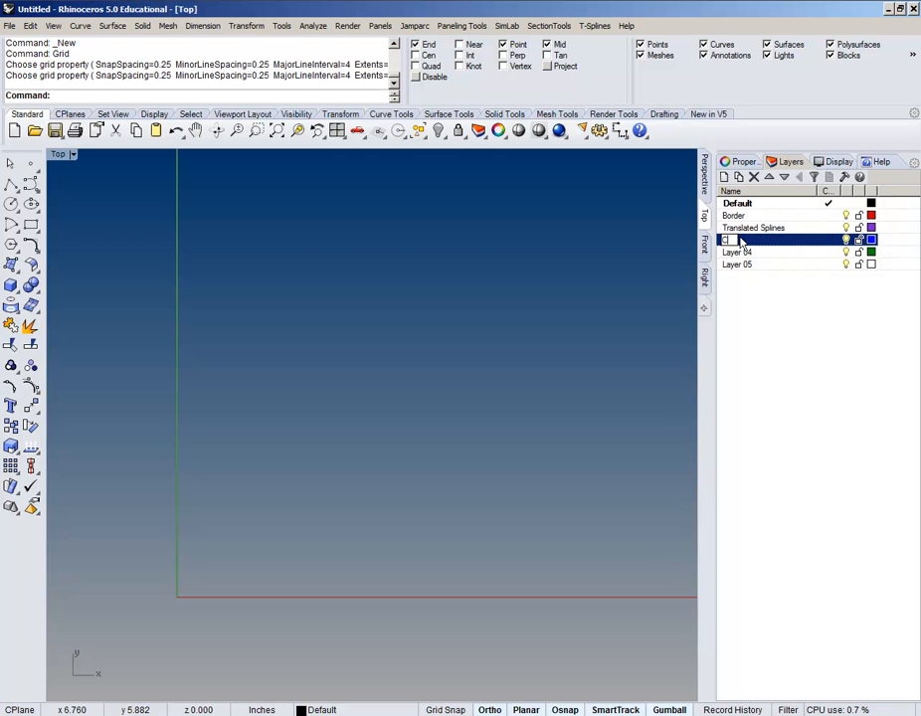
{"action": "type", "text": "ontrol Ploint Pl"}
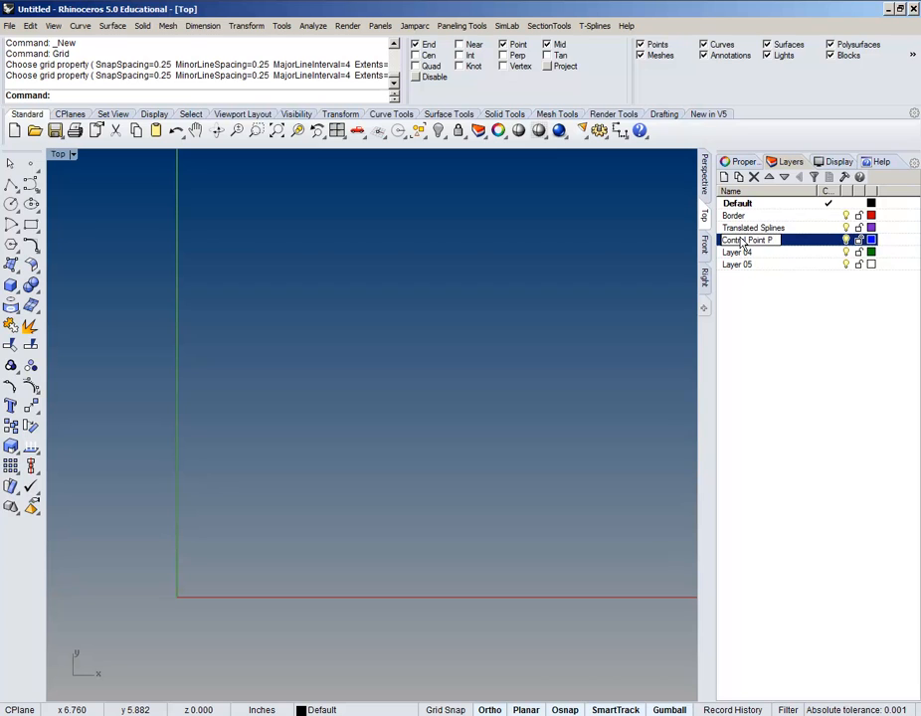
{"action": "key", "text": "BackSpace"}
{"action": "key", "text": "BackSpace"}
{"action": "type", "text": "Markers"}
{"action": "key", "text": "Return"}
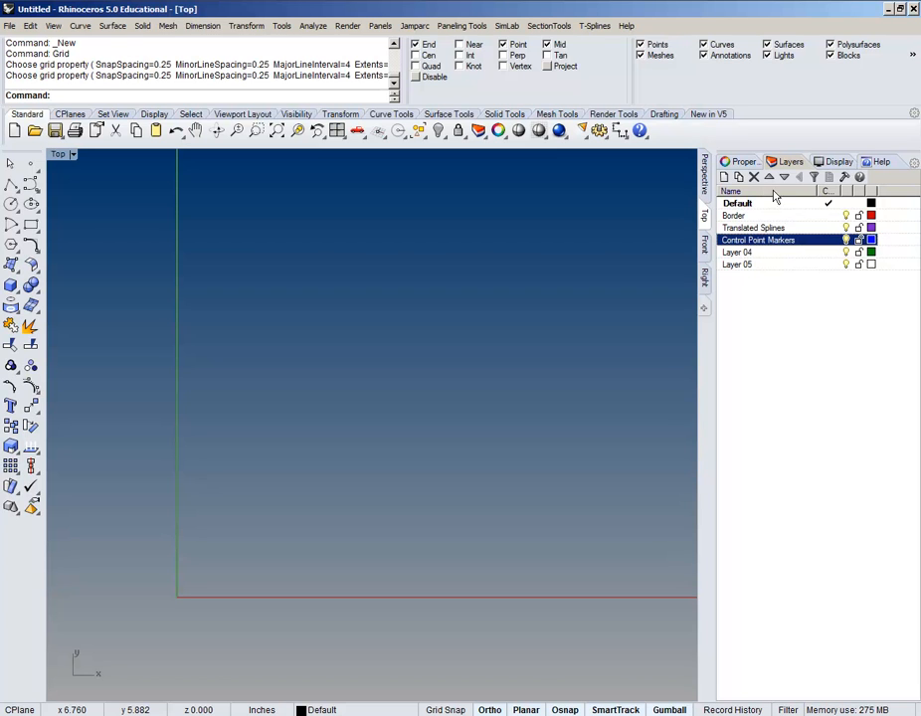
Step: Add two sublayers under Control Point Markers and name the second one Circles
{"action": "left_click", "coordinate": [740, 177]}
{"action": "left_click", "coordinate": [740, 176]}
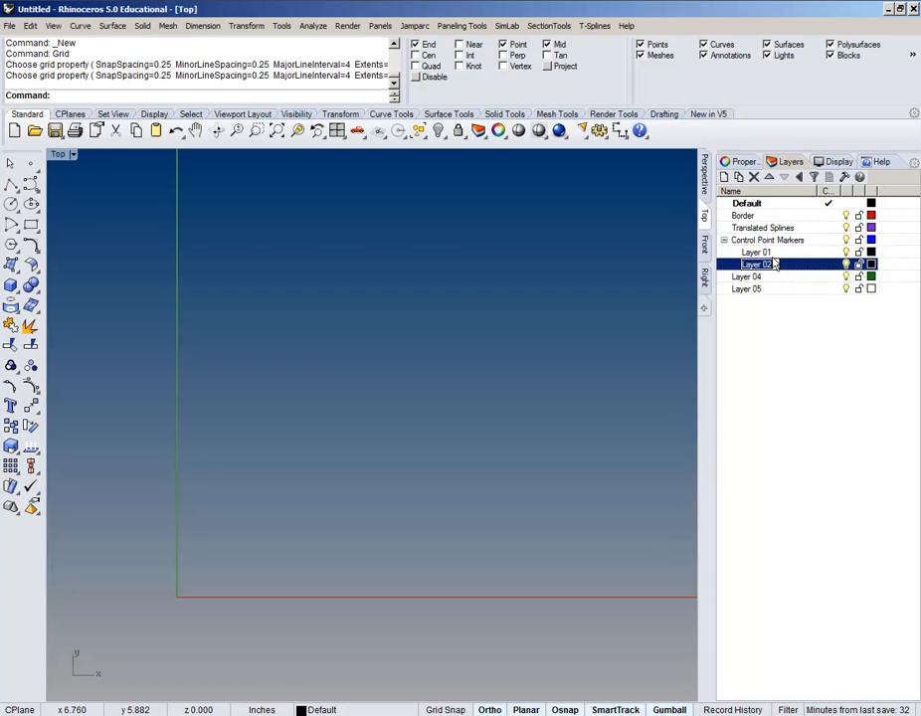
{"action": "type", "text": "Crv"}
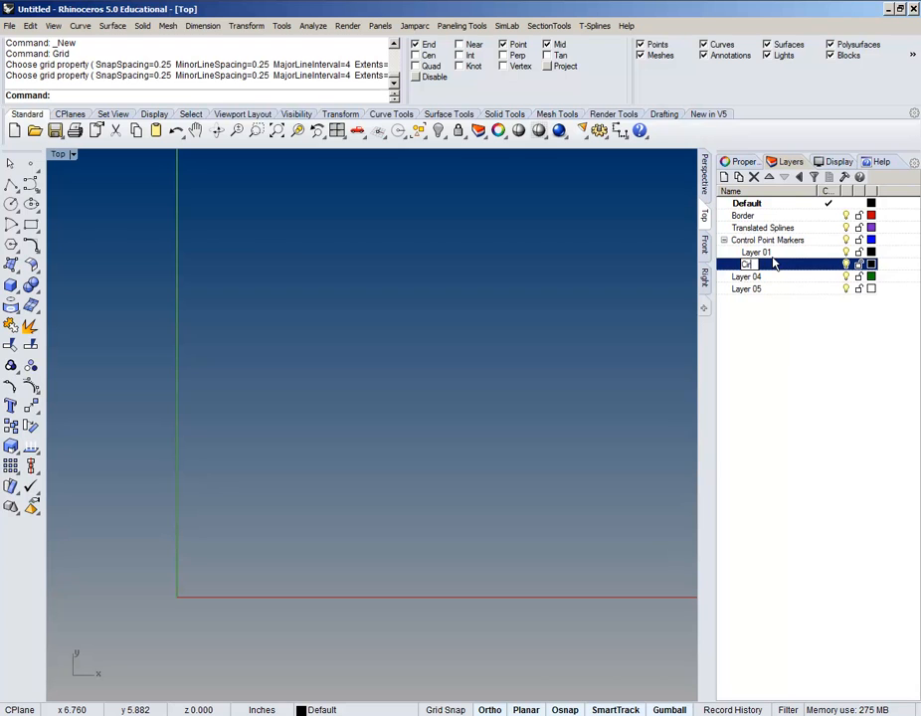
{"action": "type", "text": "cles"}
{"action": "key", "text": "Return"}
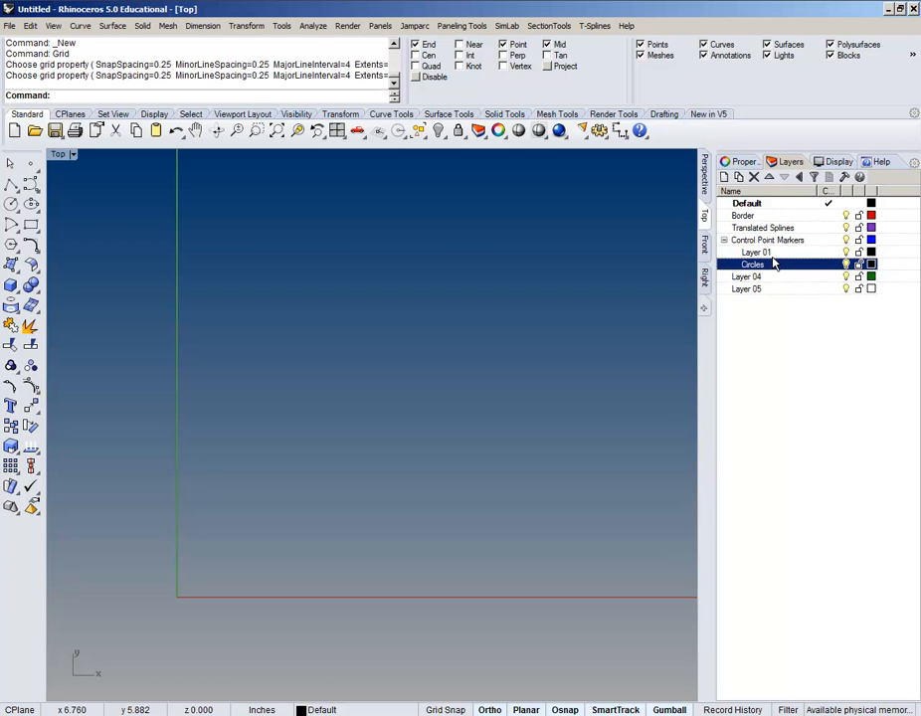
Step: Rename the first sublayer of Control Point Markers as Crosses
{"action": "double_click", "coordinate": [775, 253]}
{"action": "left_click", "coordinate": [775, 253]}
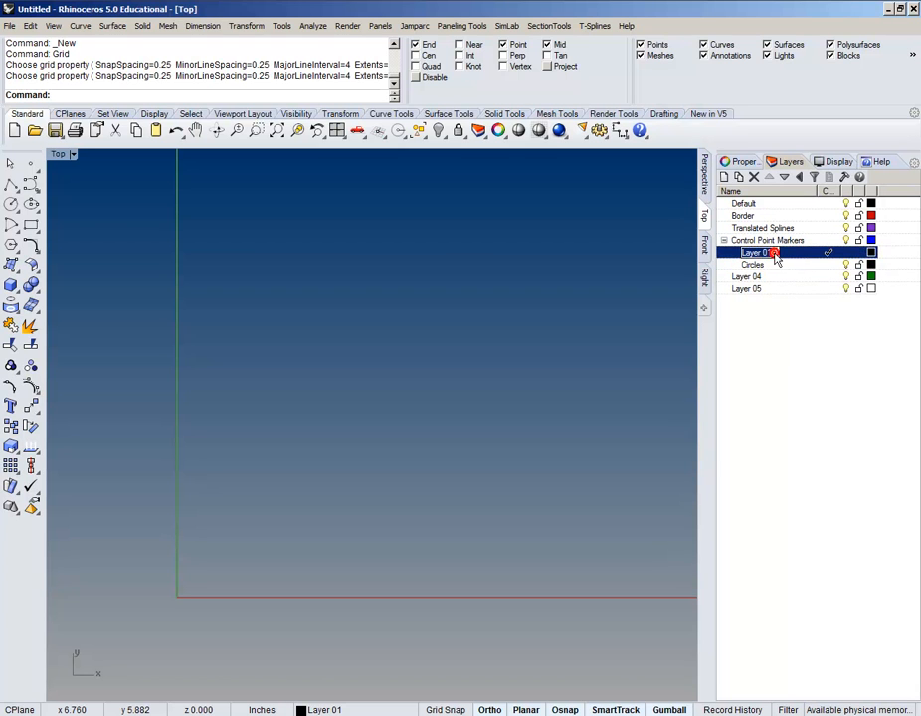
{"action": "type", "text": "Crosee"}
{"action": "type", "text": "s"}
{"action": "key", "text": "BackSpace"}
{"action": "key", "text": "BackSpace"}
{"action": "key", "text": "BackSpace"}
{"action": "type", "text": "s"}
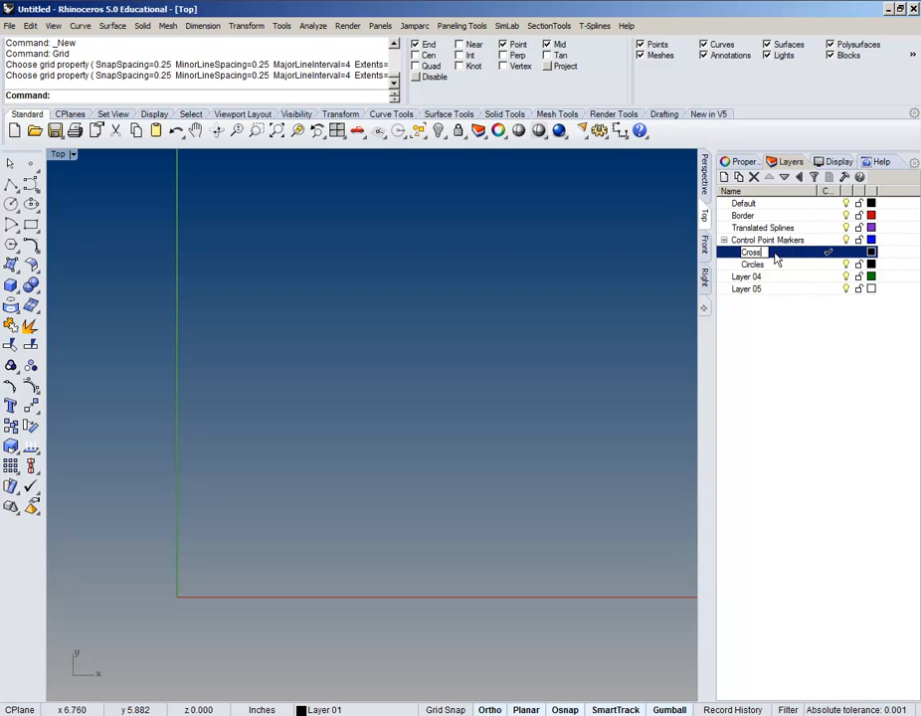
{"action": "type", "text": "es"}
{"action": "key", "text": "Return"}
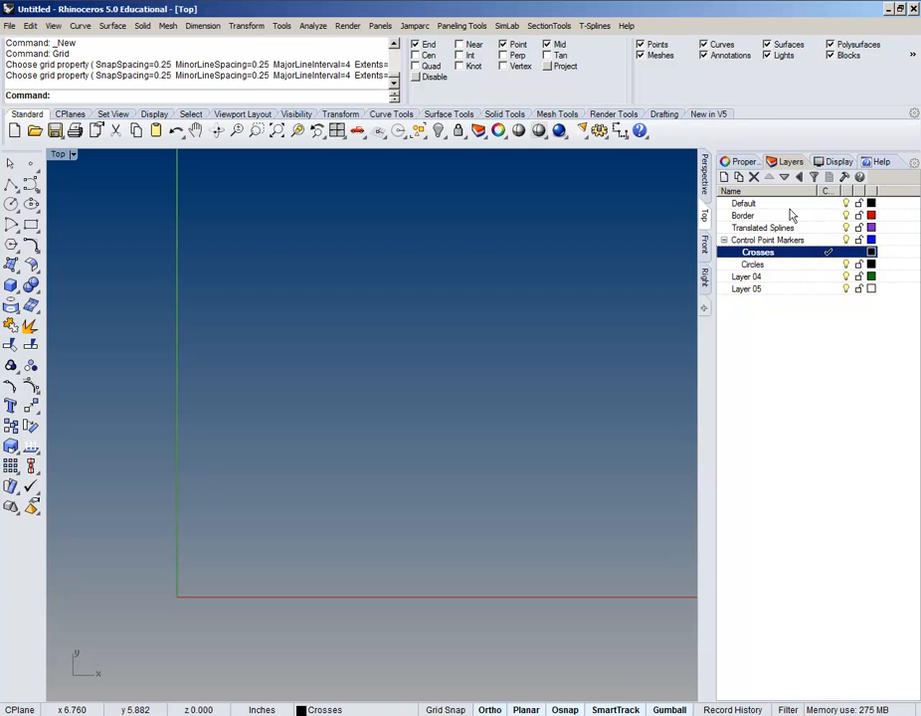
Step: Make Layer 04 the current layer and rename it as New Spline
{"action": "left_click", "coordinate": [754, 277]}
{"action": "double_click", "coordinate": [742, 276]}
{"action": "left_click", "coordinate": [752, 276]}
{"action": "type", "text": "New Spline"}
{"action": "key", "text": "Return"}
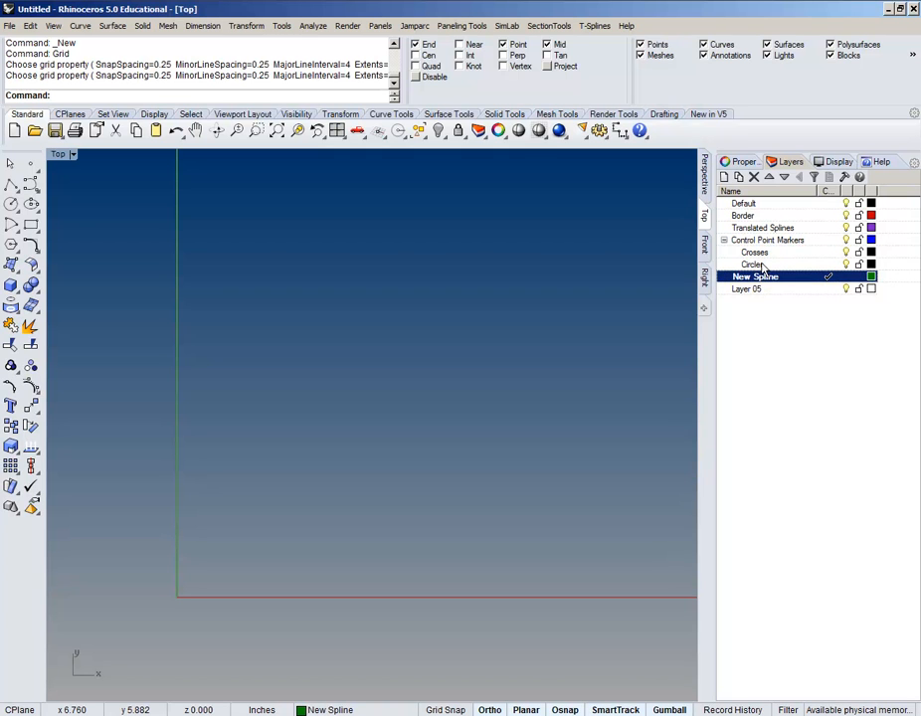
Step: Rename Layer 05 as New Control Polygon
{"action": "left_click", "coordinate": [752, 288]}
{"action": "left_click", "coordinate": [752, 288]}
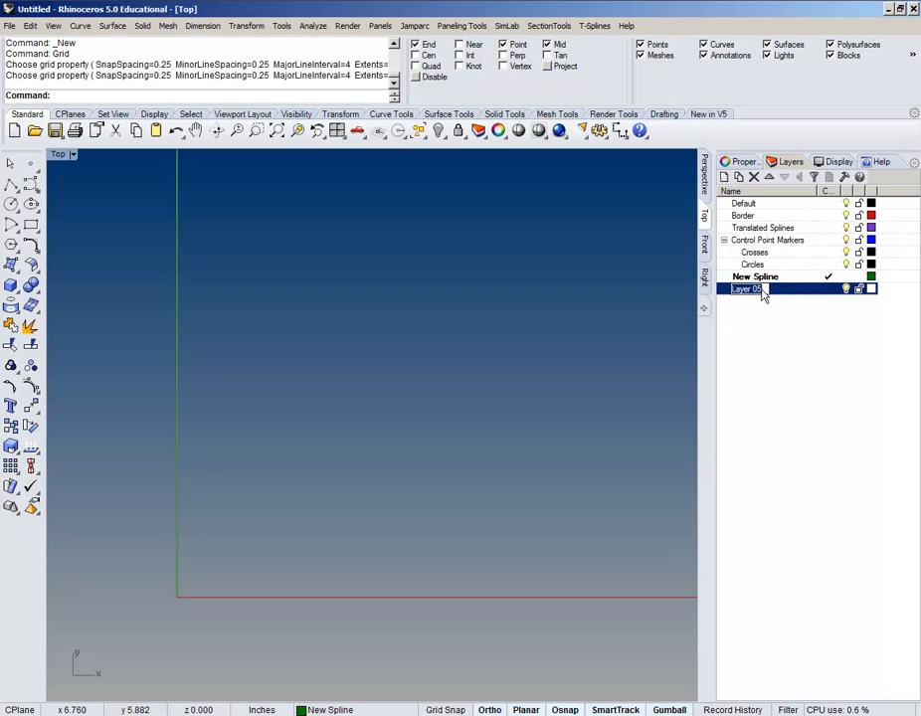
{"action": "left_click", "coordinate": [778, 291]}
{"action": "left_click", "coordinate": [769, 289]}
{"action": "type", "text": "New Control"}
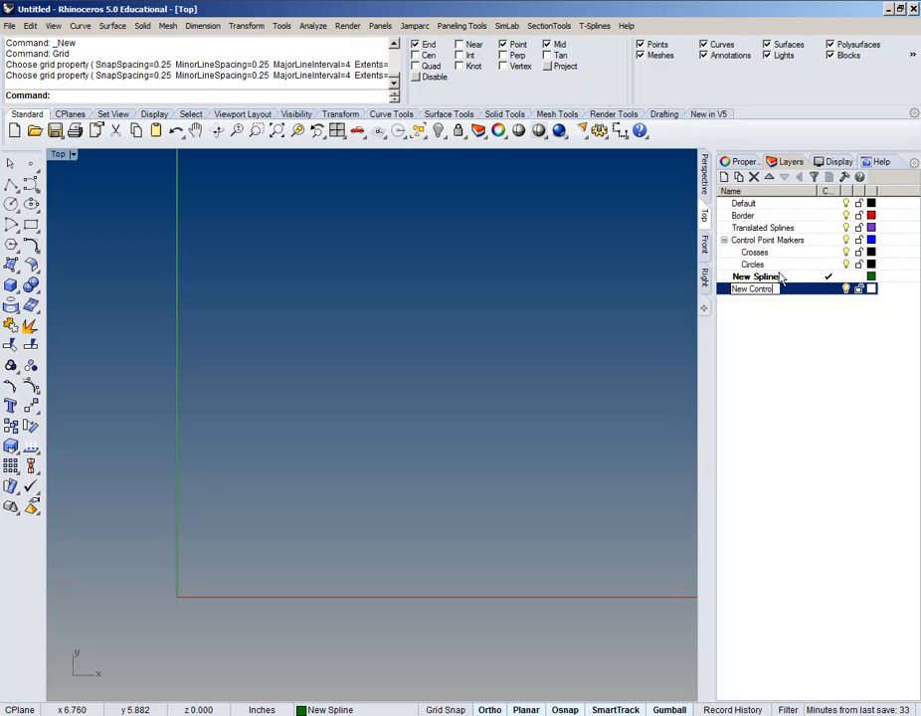
{"action": "type", "text": "y Gon"}
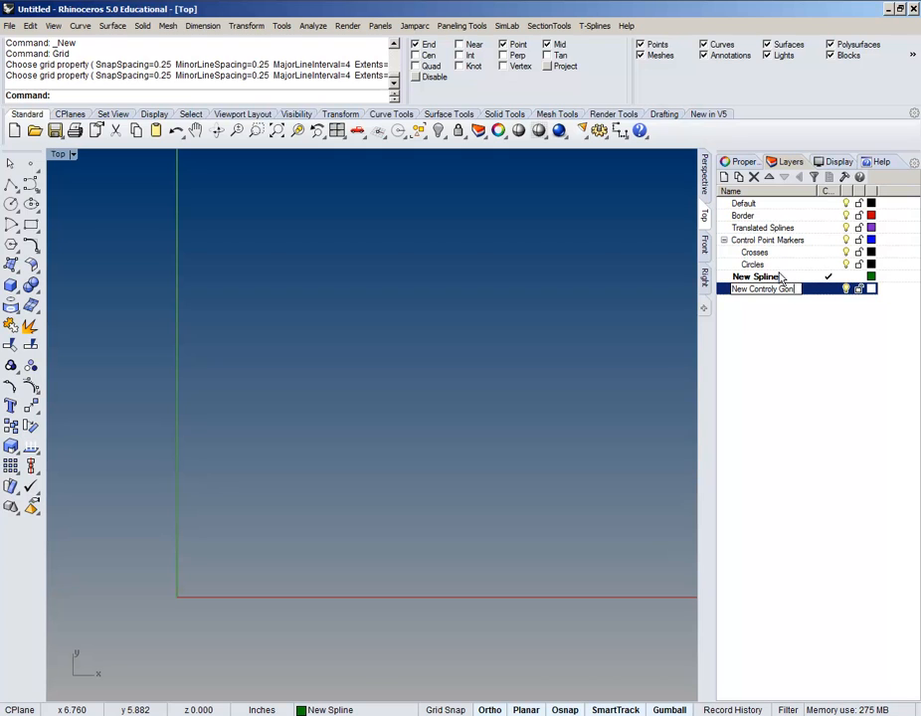
{"action": "key", "text": "BackSpace"}
{"action": "key", "text": "BackSpace"}
{"action": "key", "text": "BackSpace"}
{"action": "key", "text": "BackSpace"}
{"action": "key", "text": "BackSpace"}
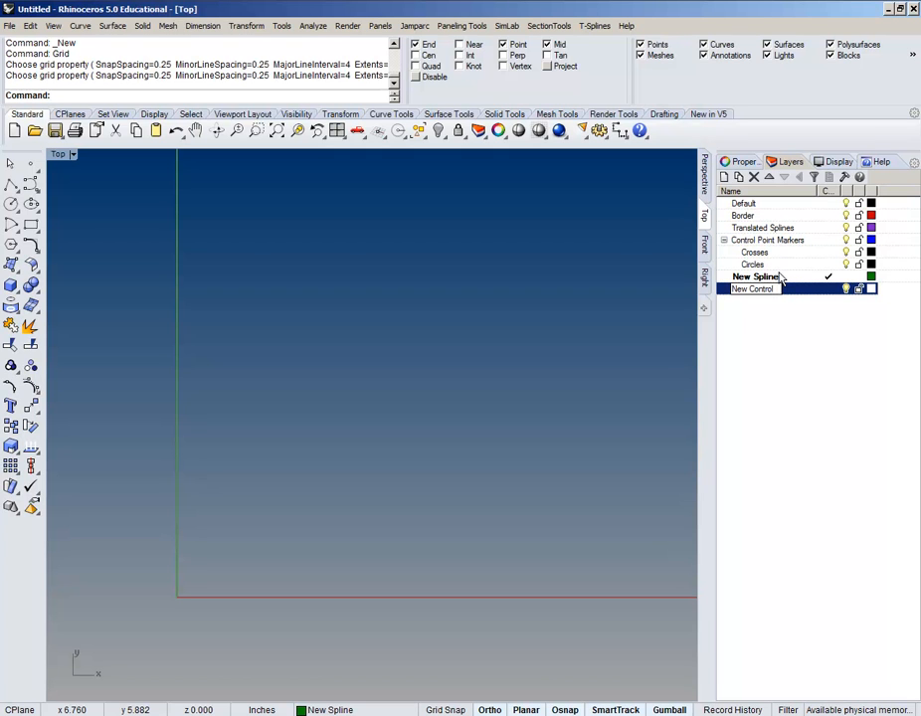
{"action": "type", "text": "Polygon"}
{"action": "key", "text": "Return"}
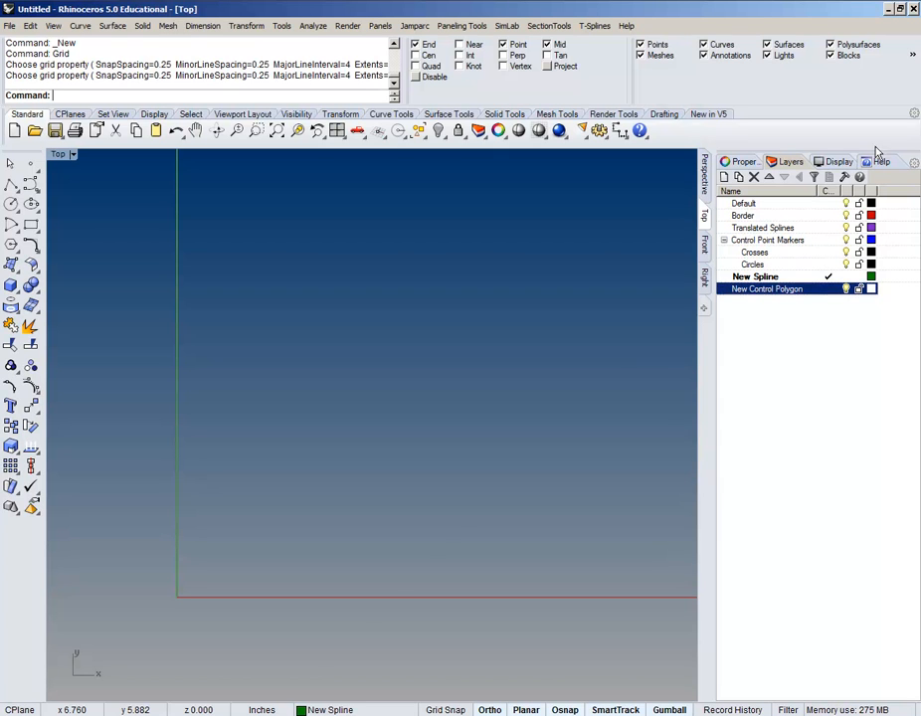
Step: Set the layer color of New Spline to Black and of New Control Polygon to Red
{"action": "left_click", "coordinate": [871, 277]}
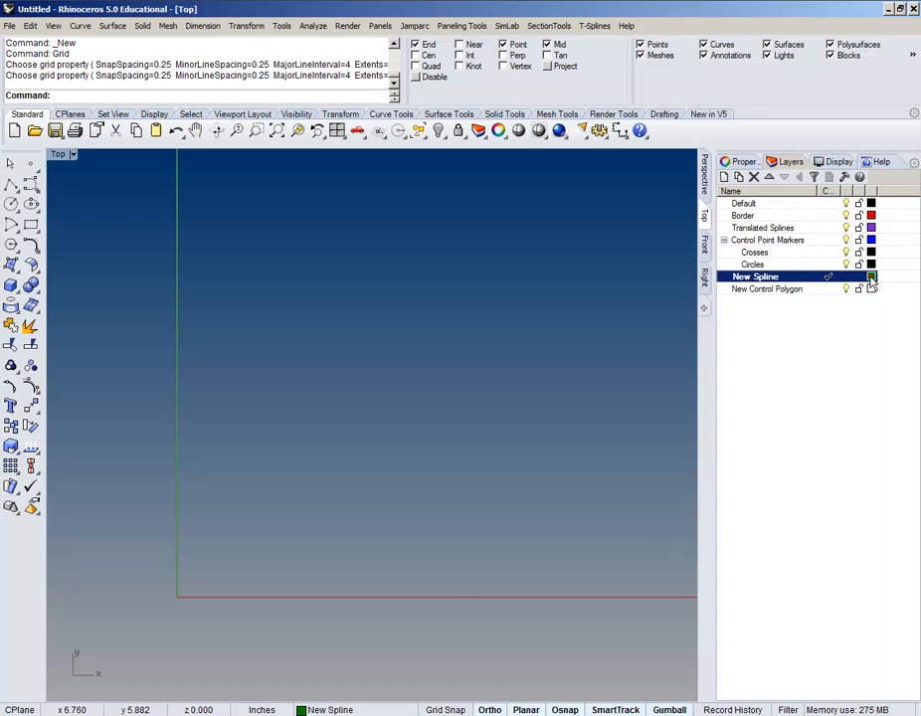
{"action": "left_click", "coordinate": [488, 297]}
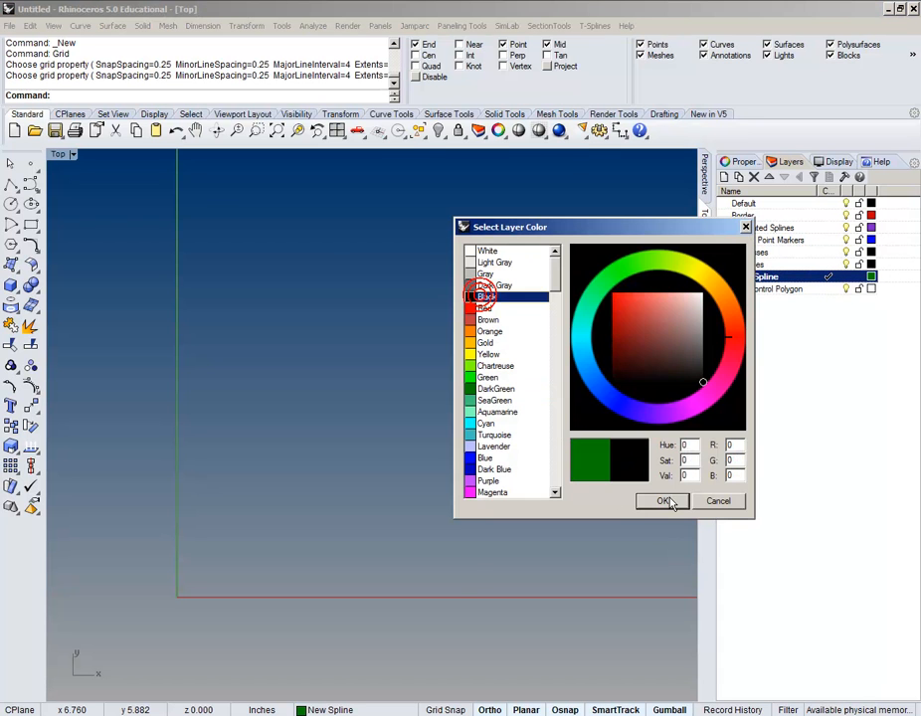
{"action": "left_click", "coordinate": [662, 501]}
{"action": "left_click", "coordinate": [872, 289]}
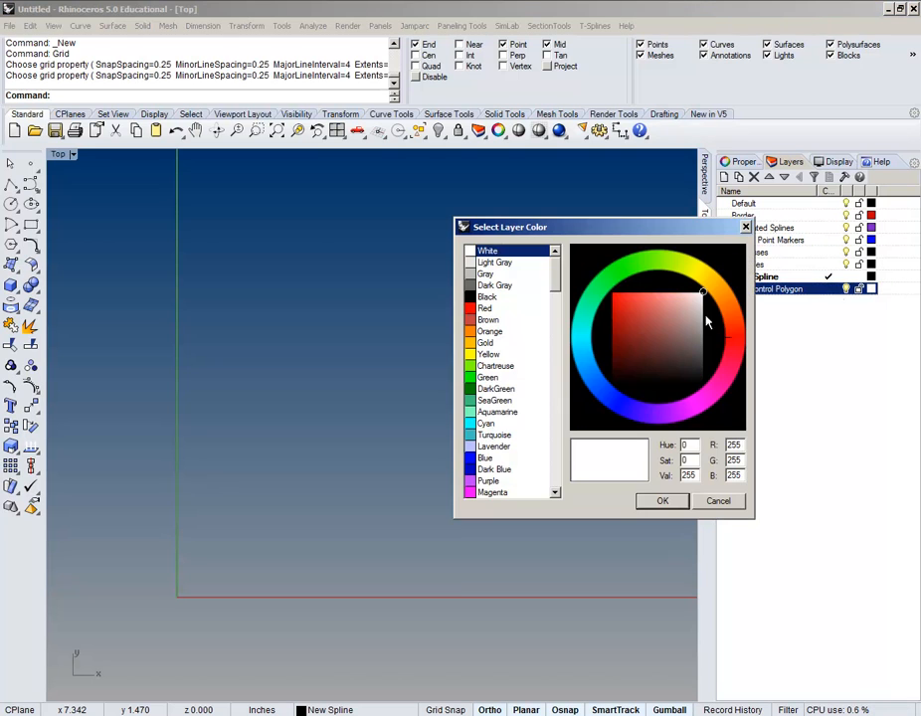
{"action": "left_click", "coordinate": [487, 310]}
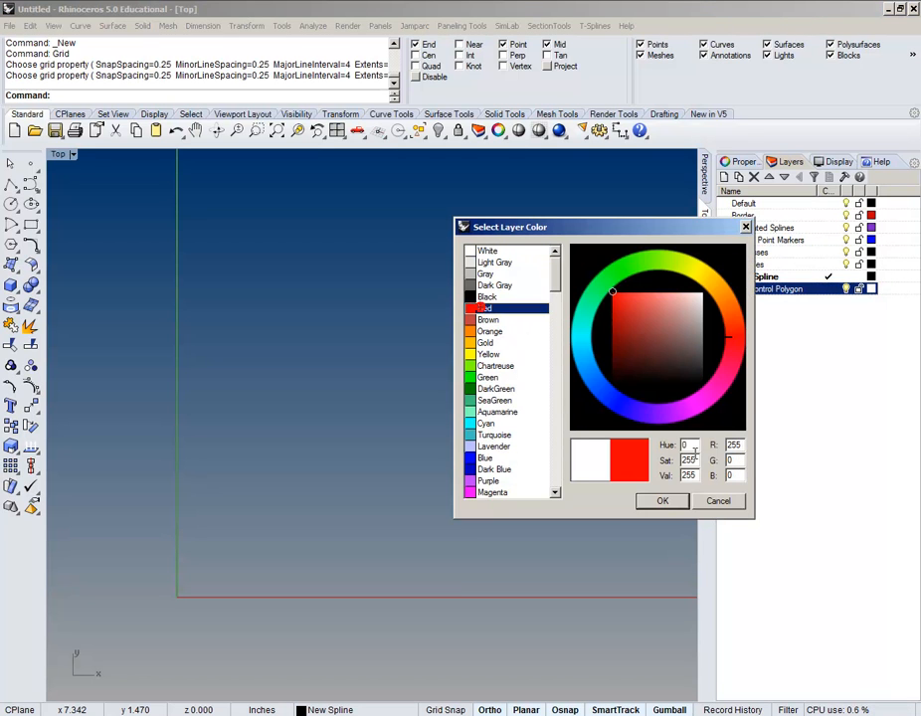
{"action": "left_click", "coordinate": [669, 505]}
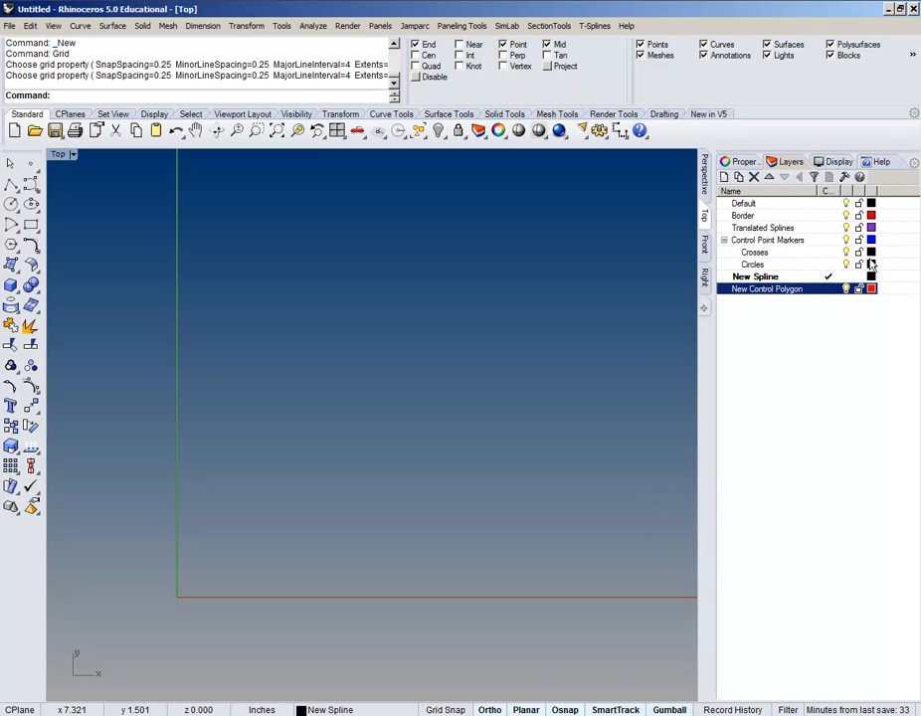
Step: Set the layer color of Translated Splines and Border to Black
{"action": "left_click", "coordinate": [873, 228]}
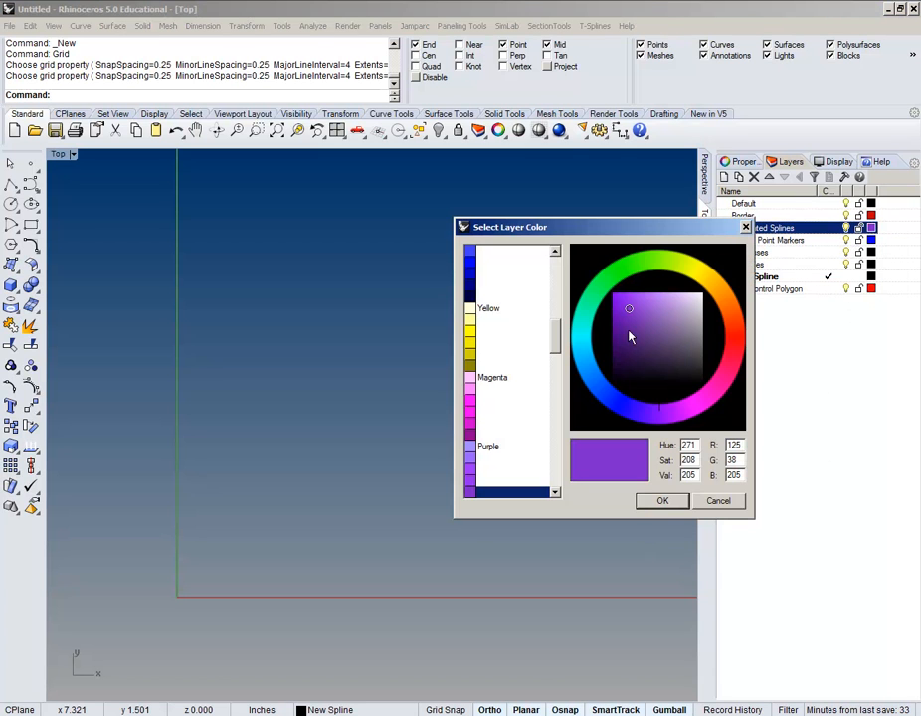
{"action": "left_click_drag", "start_coordinate": [554, 334], "coordinate": [554, 266]}
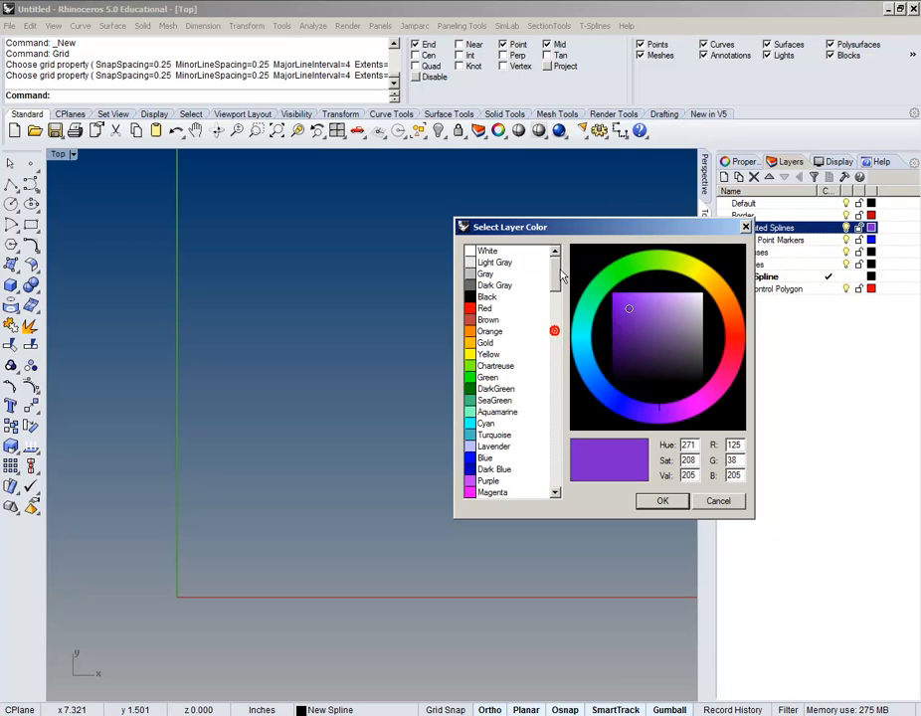
{"action": "left_click", "coordinate": [487, 296]}
{"action": "left_click", "coordinate": [648, 503]}
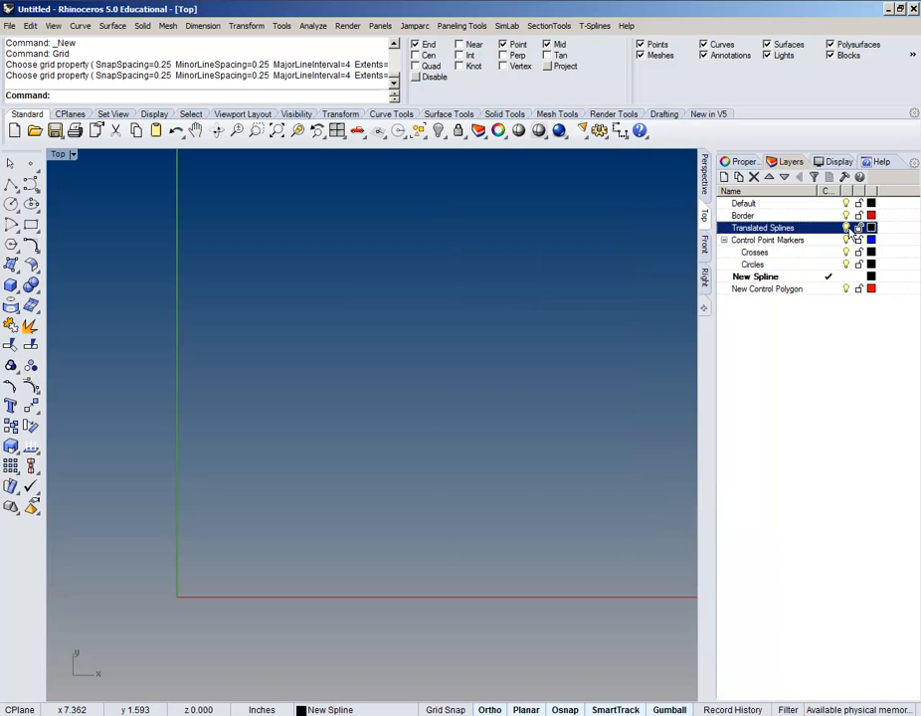
{"action": "left_click", "coordinate": [806, 215], "text": "ctrl"}
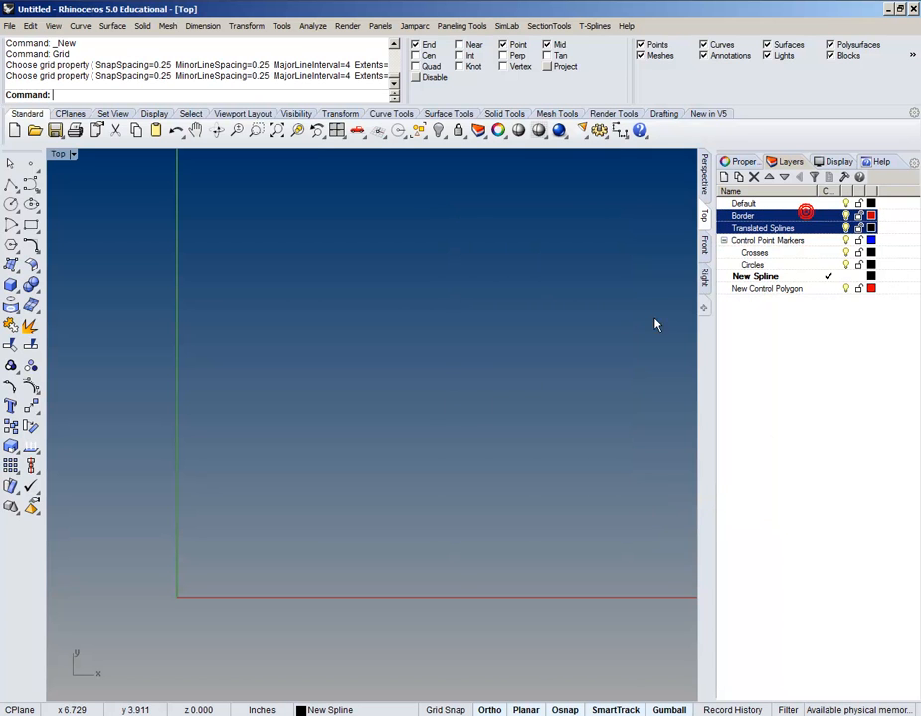
{"action": "left_click", "coordinate": [871, 215]}
{"action": "left_click", "coordinate": [487, 296]}
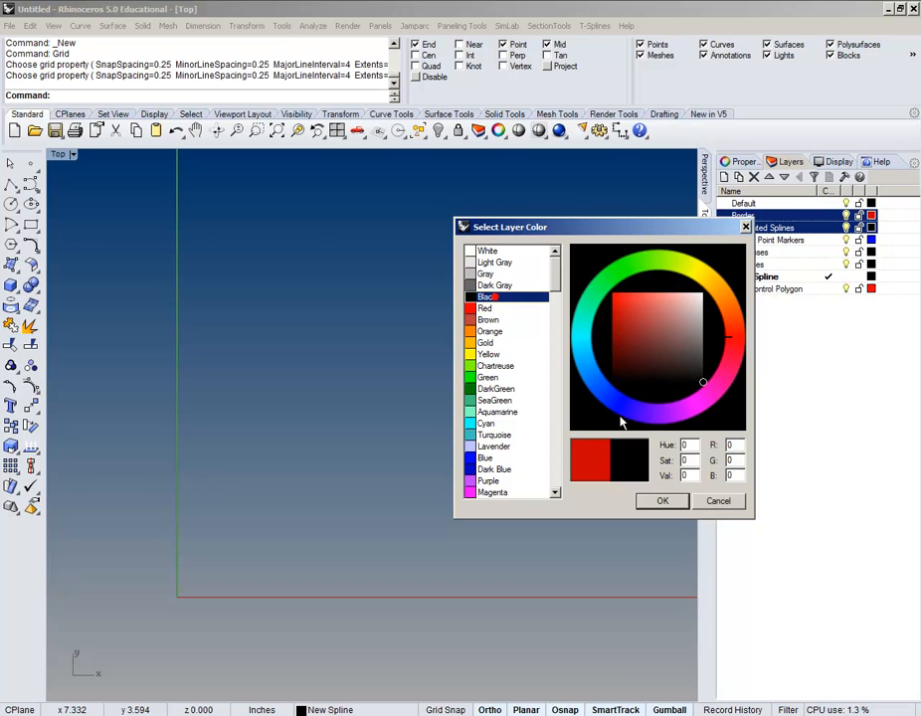
{"action": "left_click", "coordinate": [660, 500]}
Step: Draw a corner-to-corner rectangle from the origin with length 30 and width 22 inches in the Top viewport
{"action": "right_click_drag", "start_coordinate": [479, 368], "coordinate": [366, 372]}
{"action": "scroll", "coordinate": [365, 358], "scroll_direction": "down", "scroll_amount": 5}
{"action": "right_click_drag", "start_coordinate": [423, 354], "coordinate": [266, 442]}
{"action": "scroll", "coordinate": [274, 425], "scroll_direction": "down", "scroll_amount": 10}
{"action": "right_click_drag", "start_coordinate": [353, 379], "coordinate": [285, 447]}
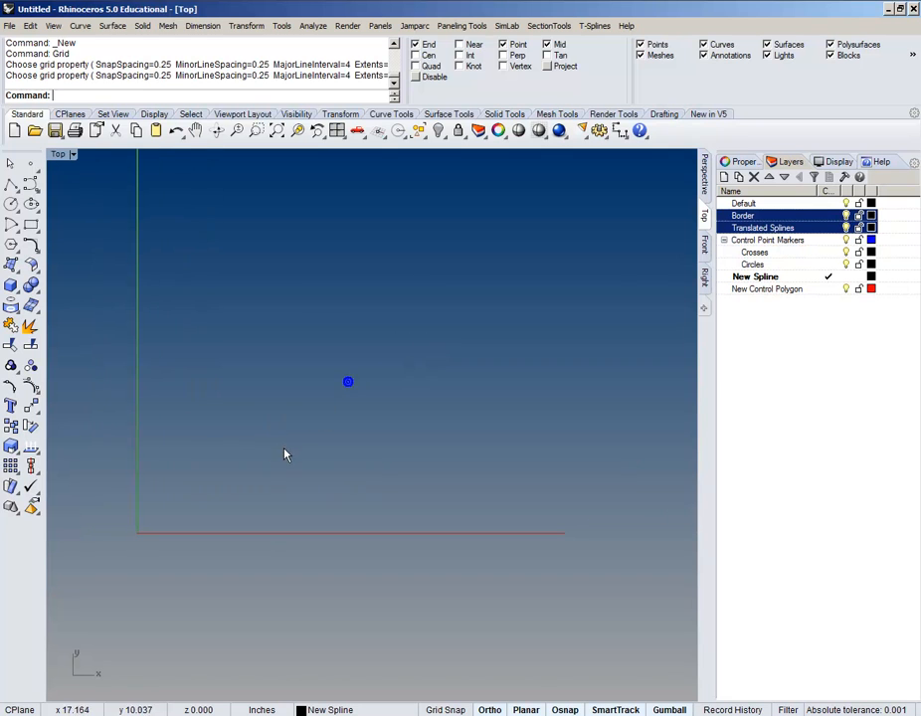
{"action": "left_click", "coordinate": [788, 405]}
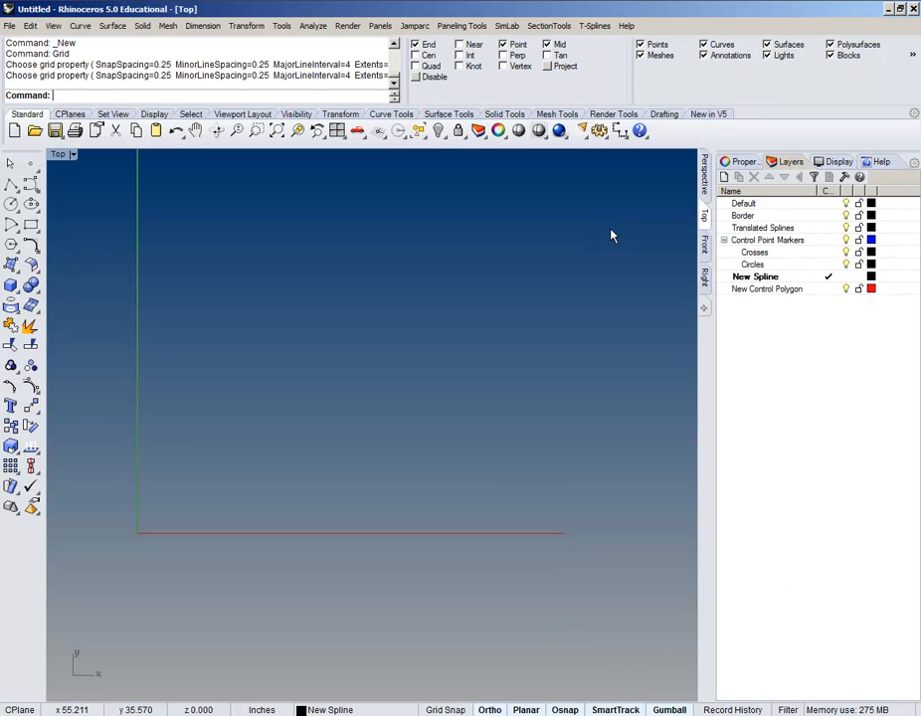
{"action": "right_click_drag", "start_coordinate": [349, 278], "coordinate": [290, 289]}
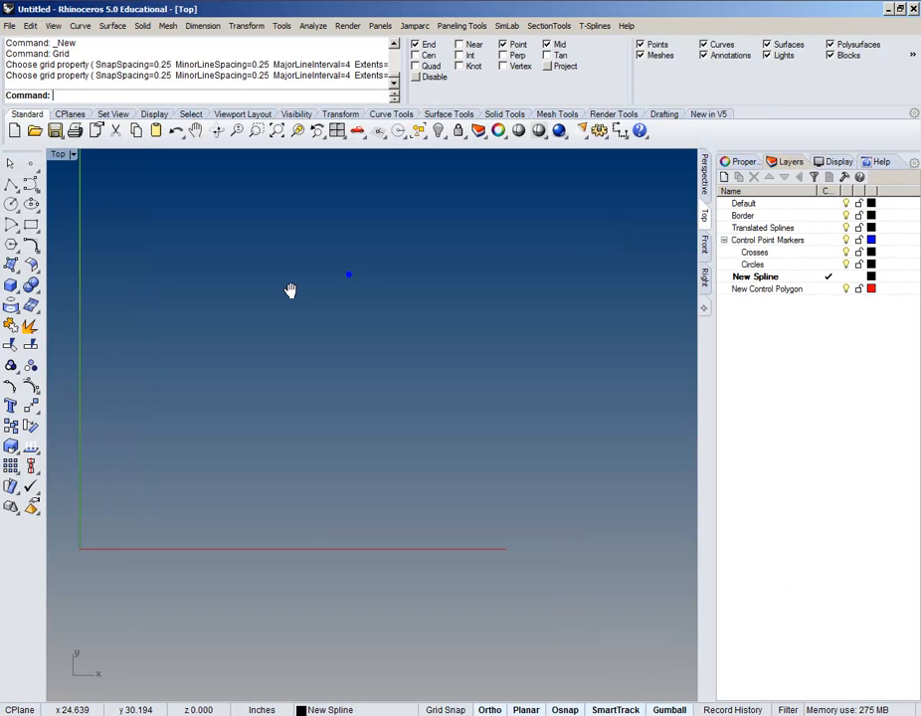
{"action": "left_click", "coordinate": [82, 26]}
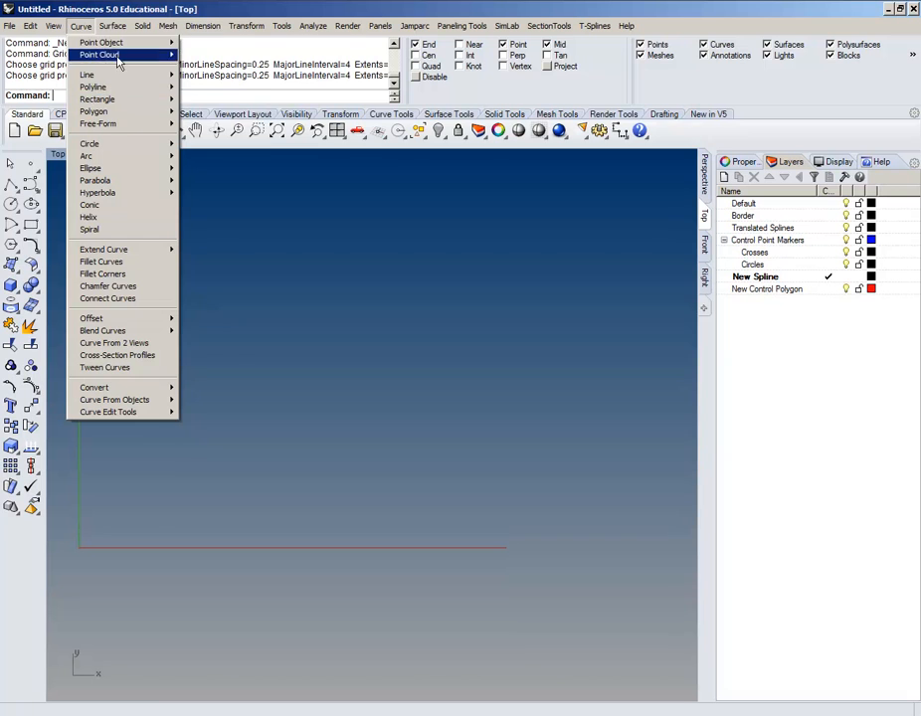
{"action": "mouse_move", "coordinate": [119, 99]}
{"action": "left_click", "coordinate": [214, 99]}
{"action": "right_click_drag", "start_coordinate": [264, 322], "coordinate": [297, 342]}
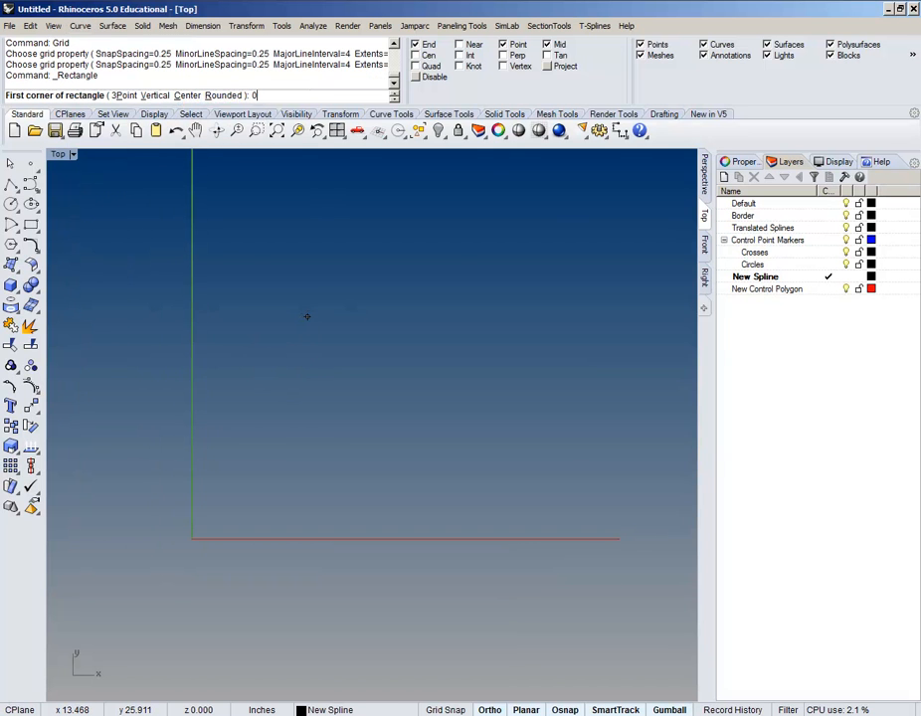
{"action": "type", "text": "0"}
{"action": "key", "text": "Return"}
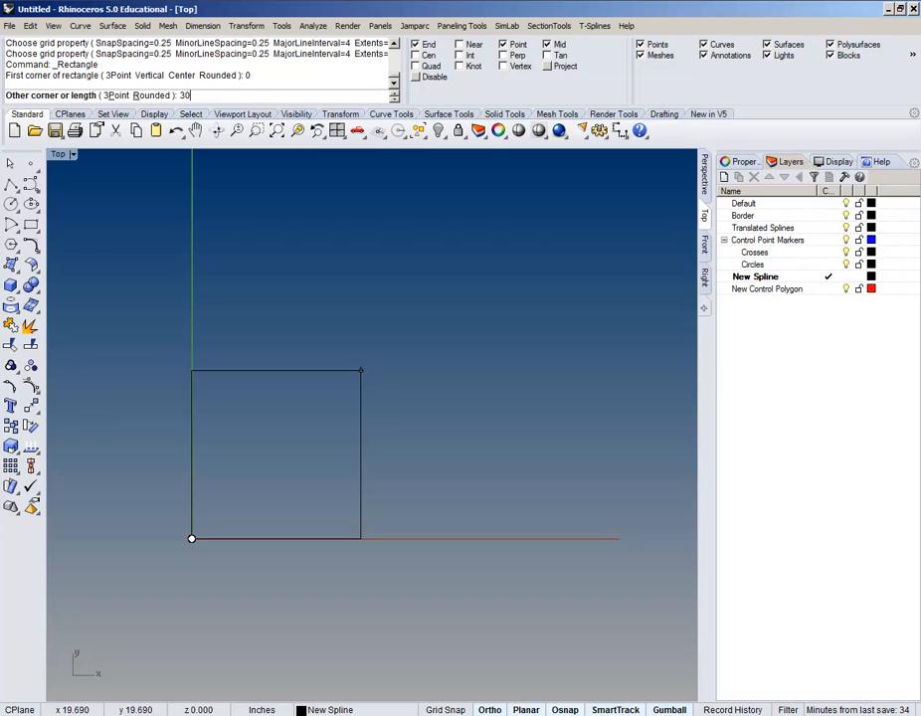
{"action": "key", "text": "Return"}
{"action": "type", "text": "22"}
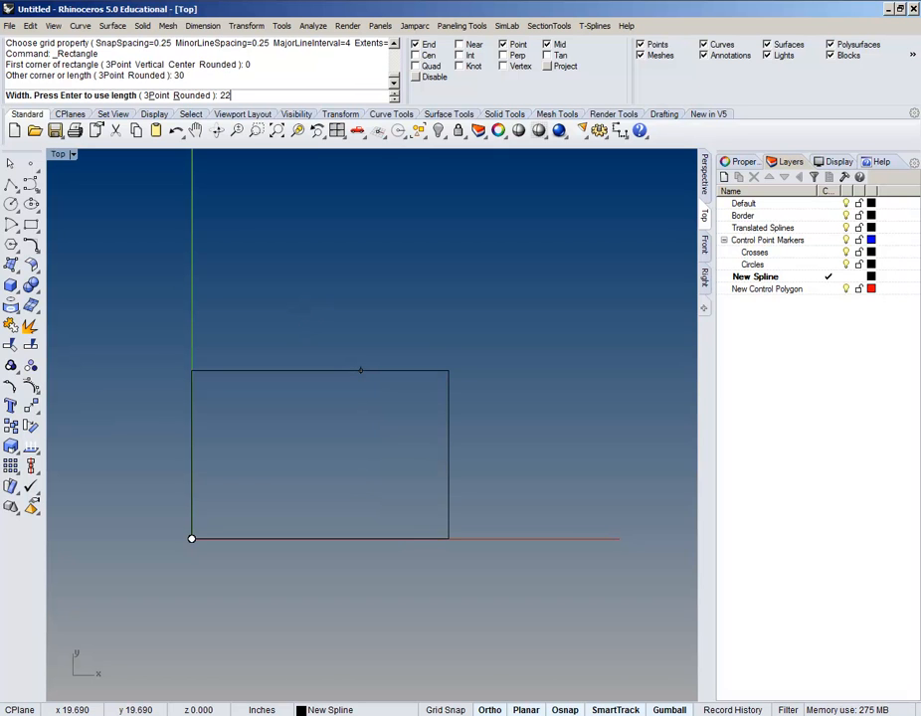
{"action": "key", "text": "Return"}
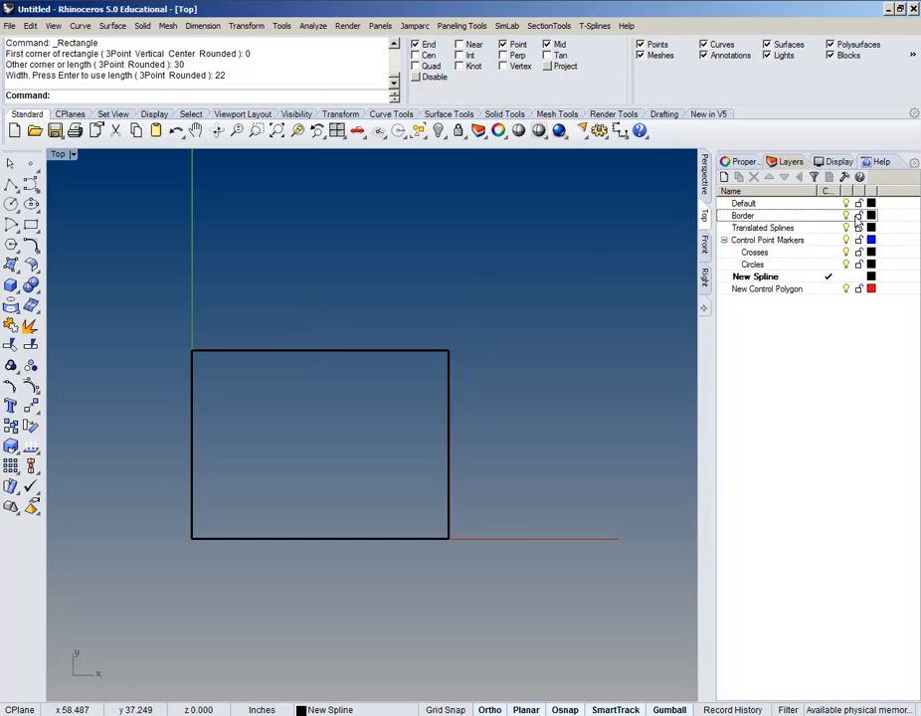
Step: Move the 30 by 22 rectangle to the Border layer and lock that layer against selection
{"action": "left_click", "coordinate": [428, 351]}
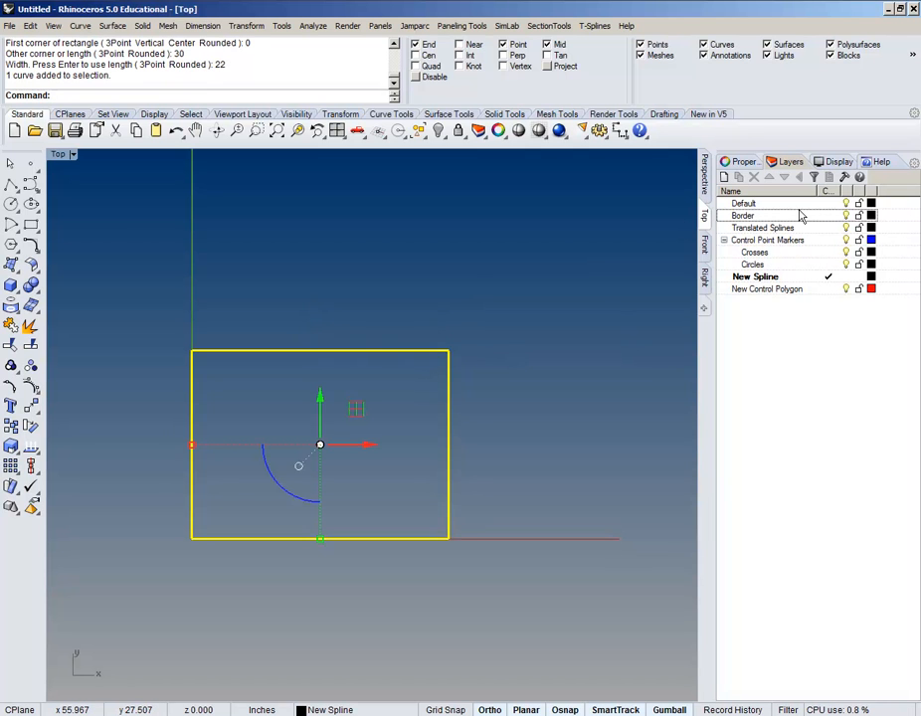
{"action": "right_click", "coordinate": [753, 215]}
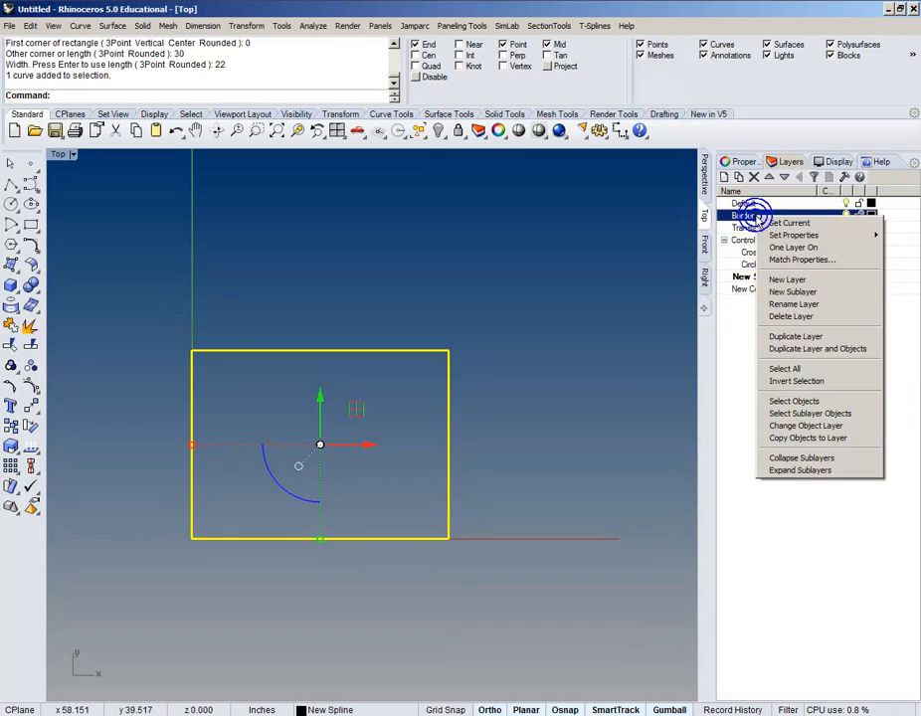
{"action": "left_click", "coordinate": [806, 426]}
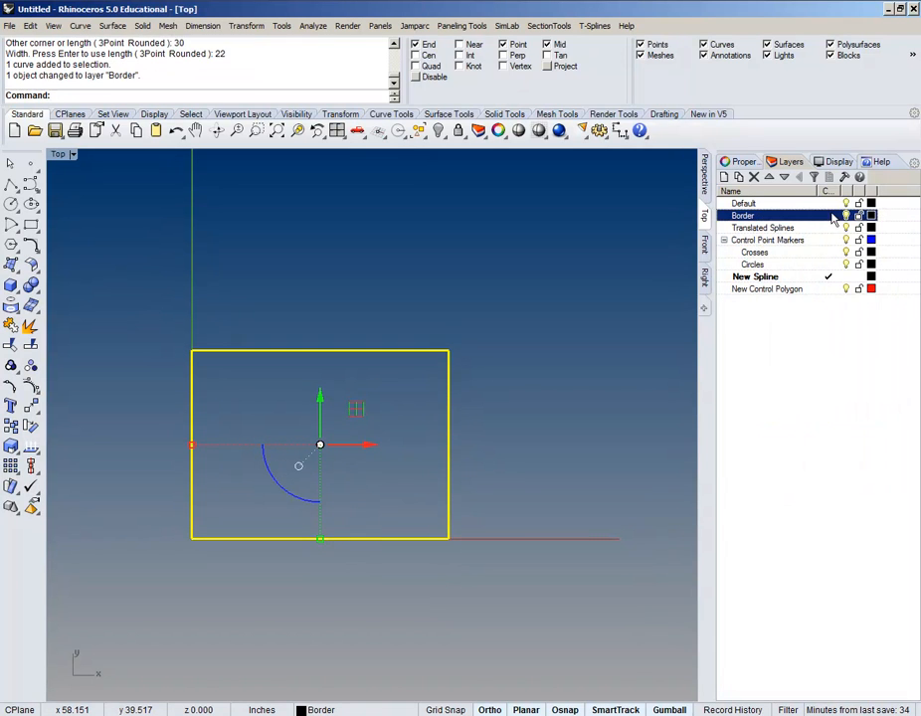
{"action": "key", "text": "Escape"}
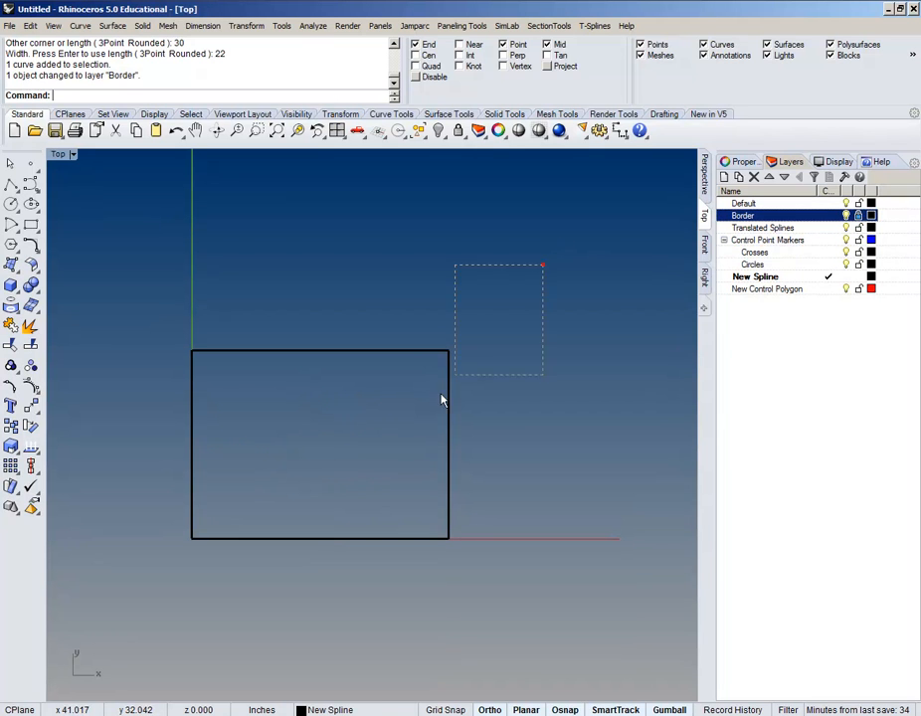
{"action": "left_click_drag", "start_coordinate": [516, 350], "coordinate": [467, 393]}
{"action": "left_click_drag", "start_coordinate": [507, 300], "coordinate": [454, 378]}
{"action": "left_click_drag", "start_coordinate": [516, 317], "coordinate": [423, 410]}
Step: Start a free-form control point curve on the New Spline layer with the curve degree set to 3
{"action": "right_click_drag", "start_coordinate": [312, 437], "coordinate": [379, 382]}
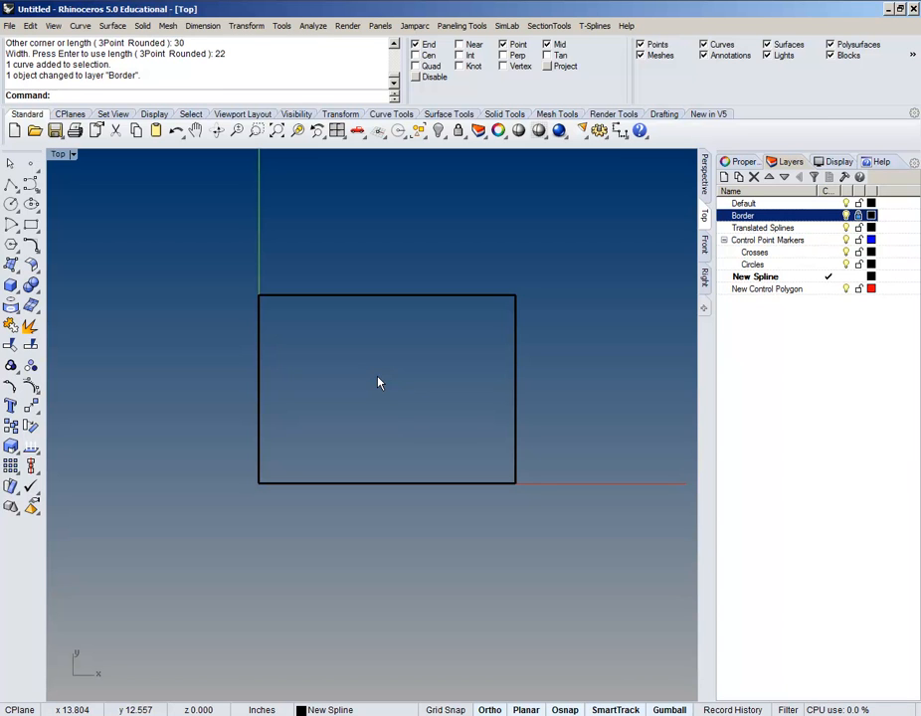
{"action": "right_click_drag", "start_coordinate": [378, 383], "coordinate": [247, 197]}
{"action": "scroll", "coordinate": [237, 248], "scroll_direction": "up", "scroll_amount": 3}
{"action": "right_click_drag", "start_coordinate": [237, 248], "coordinate": [199, 208]}
{"action": "right_click_drag", "start_coordinate": [225, 328], "coordinate": [251, 305]}
{"action": "right_click_drag", "start_coordinate": [281, 386], "coordinate": [256, 381]}
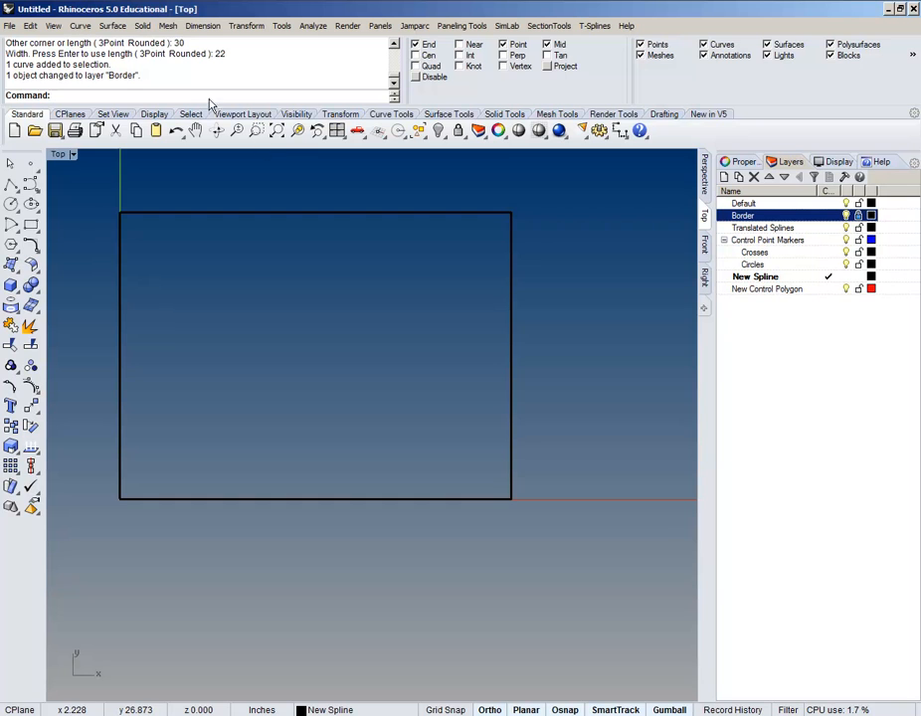
{"action": "left_click", "coordinate": [81, 27]}
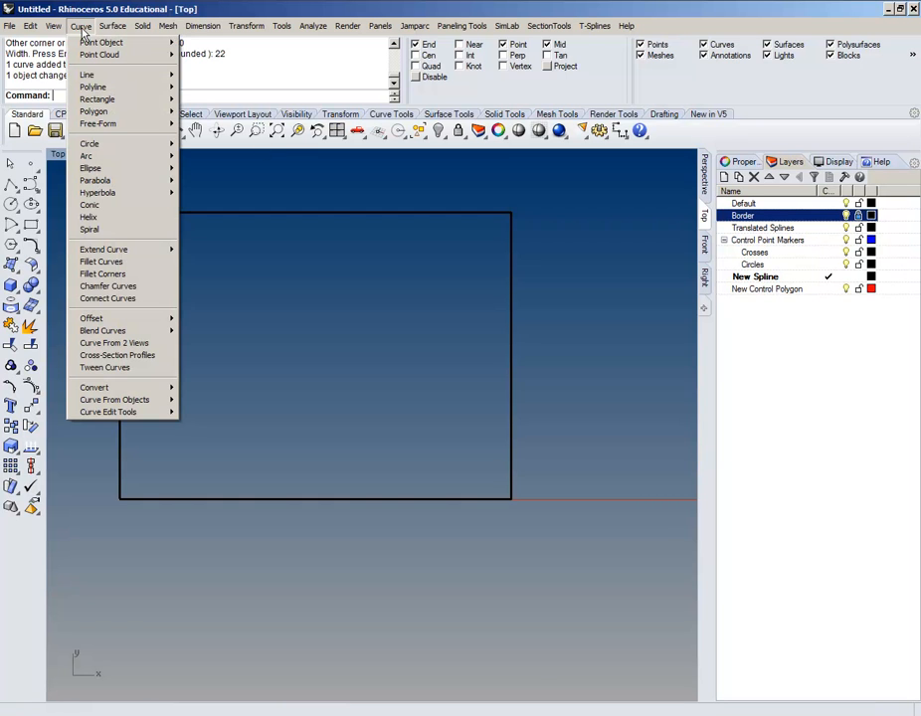
{"action": "mouse_move", "coordinate": [139, 127]}
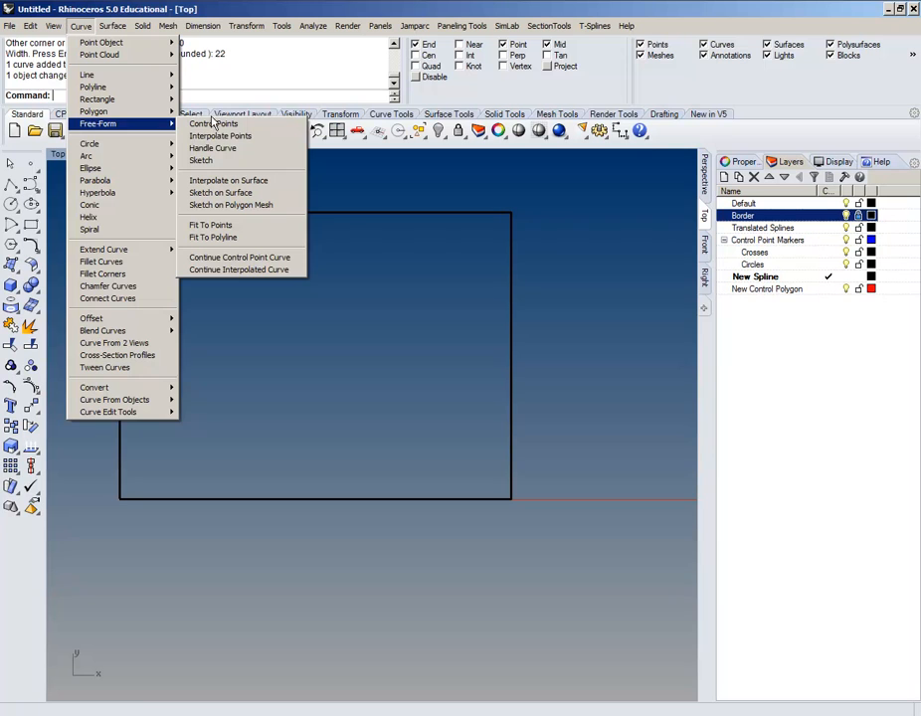
{"action": "left_click", "coordinate": [217, 122]}
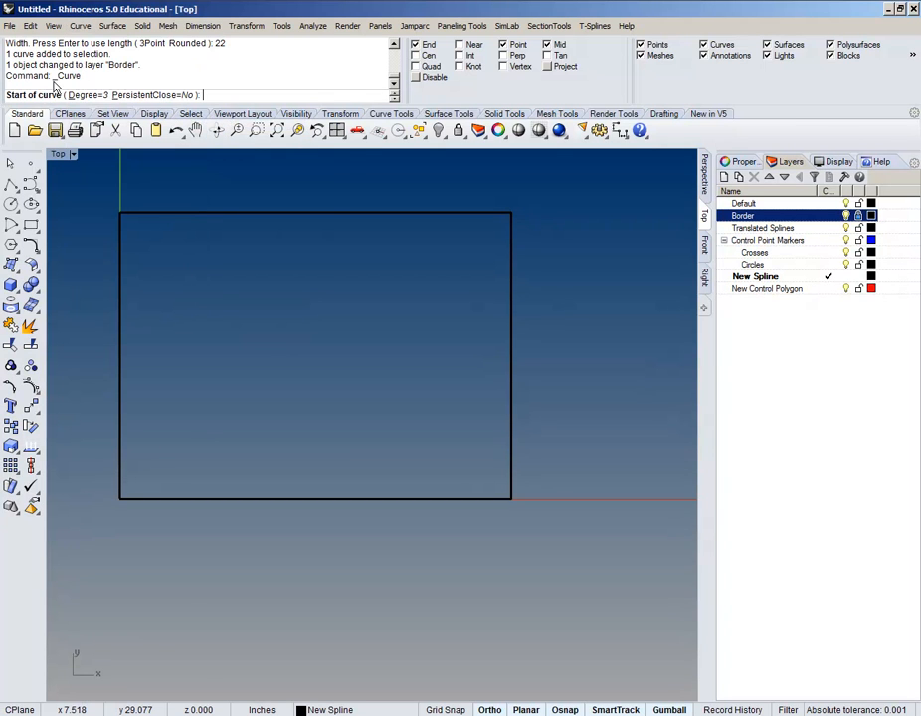
{"action": "left_click_drag", "start_coordinate": [81, 76], "coordinate": [58, 77]}
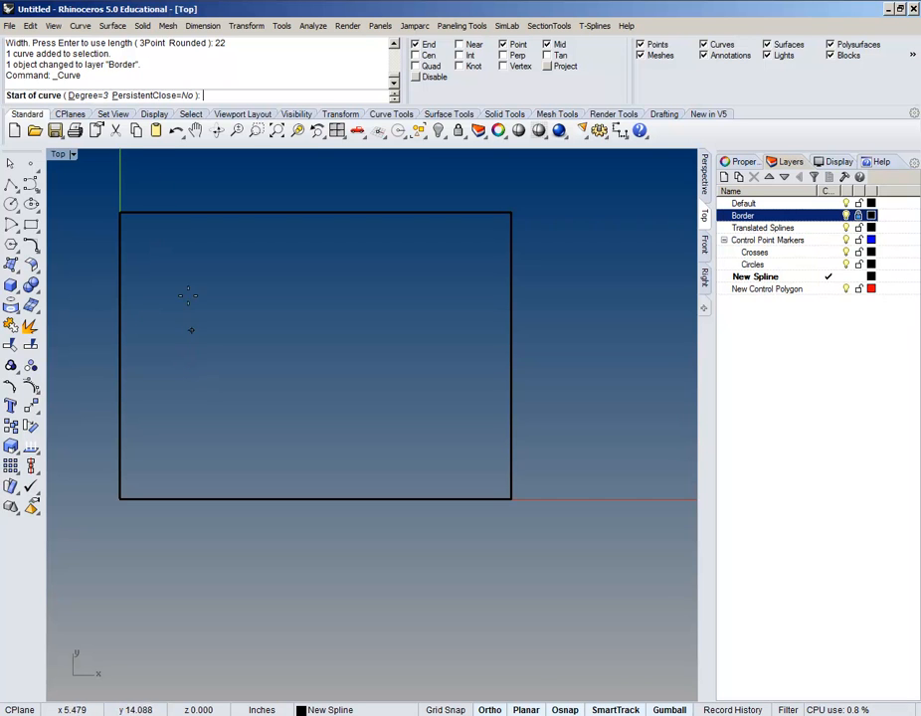
{"action": "left_click", "coordinate": [95, 97]}
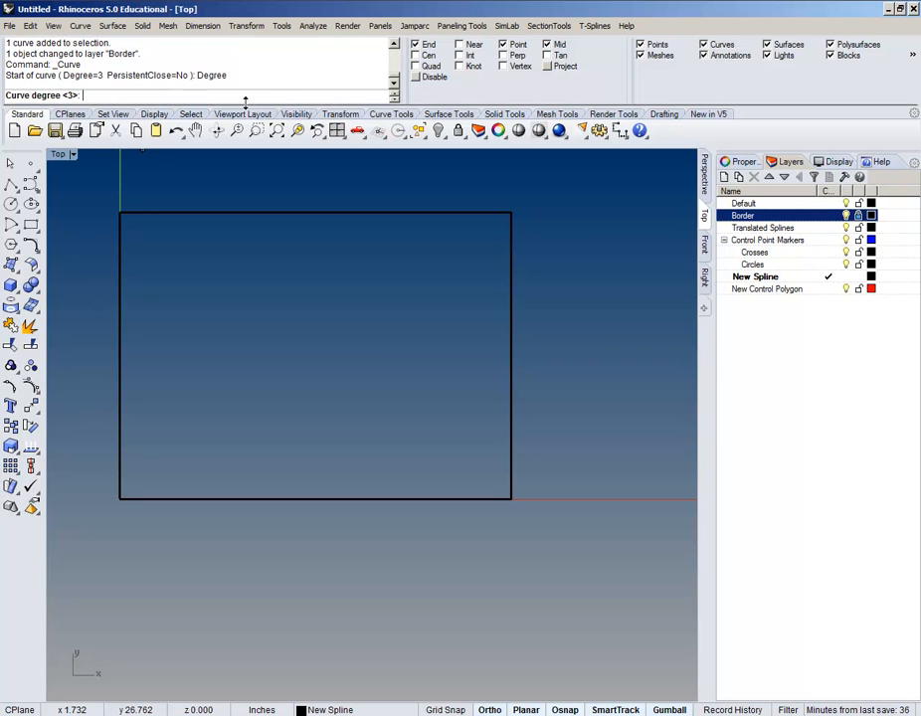
{"action": "type", "text": "3"}
{"action": "key", "text": "Return"}
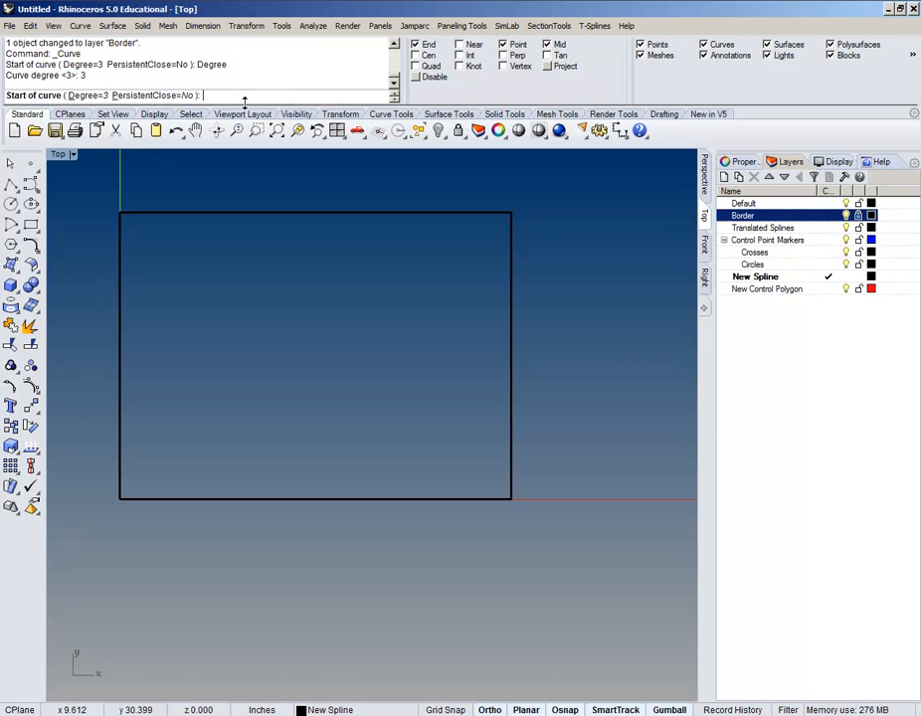
{"action": "right_click_drag", "start_coordinate": [238, 384], "coordinate": [266, 372]}
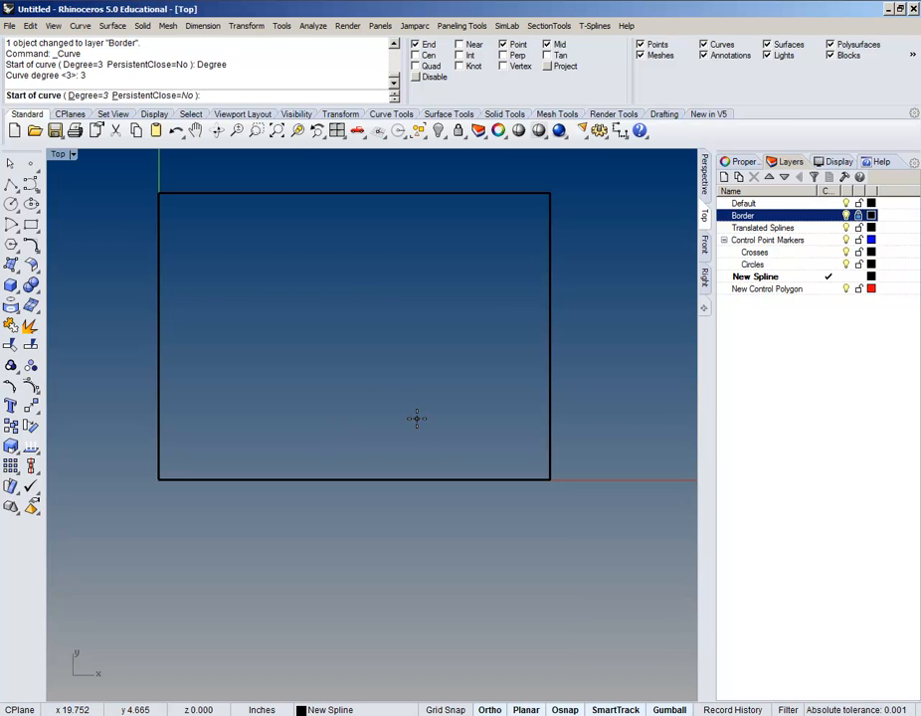
{"action": "right_click_drag", "start_coordinate": [378, 370], "coordinate": [350, 388]}
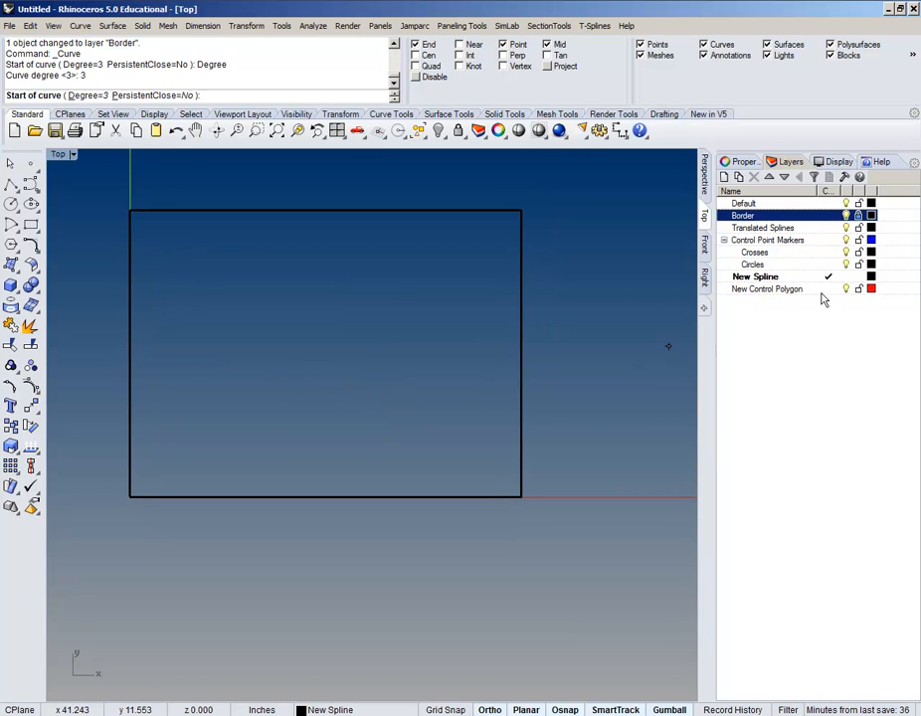
Step: Show the Calculator and divide 1 by 16 to get the decimal value of a sixteenth of an inch
{"action": "left_click", "coordinate": [913, 165]}
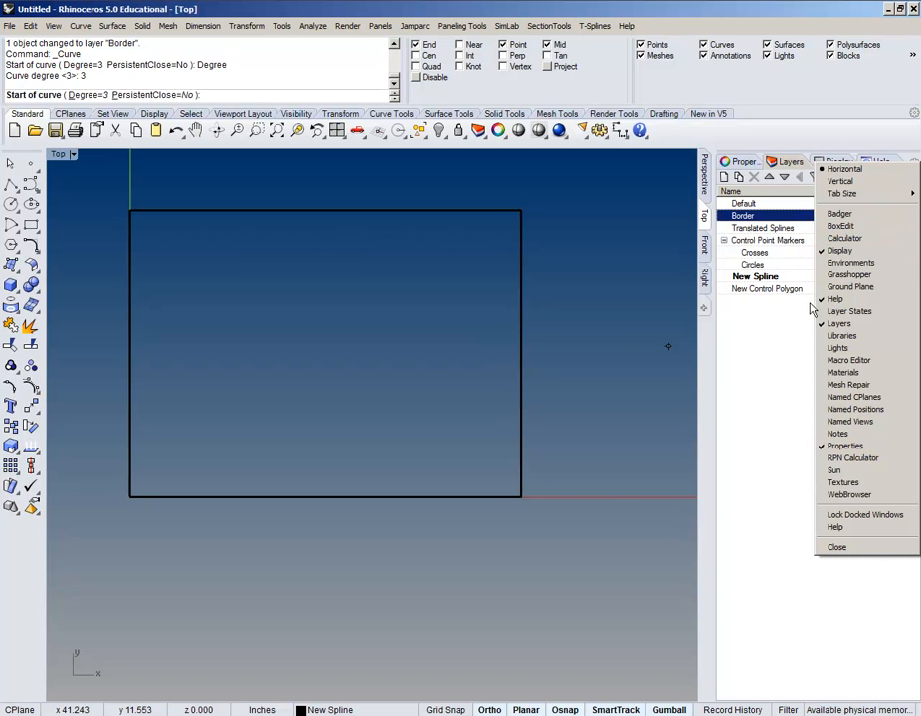
{"action": "left_click", "coordinate": [759, 332]}
{"action": "left_click", "coordinate": [915, 165]}
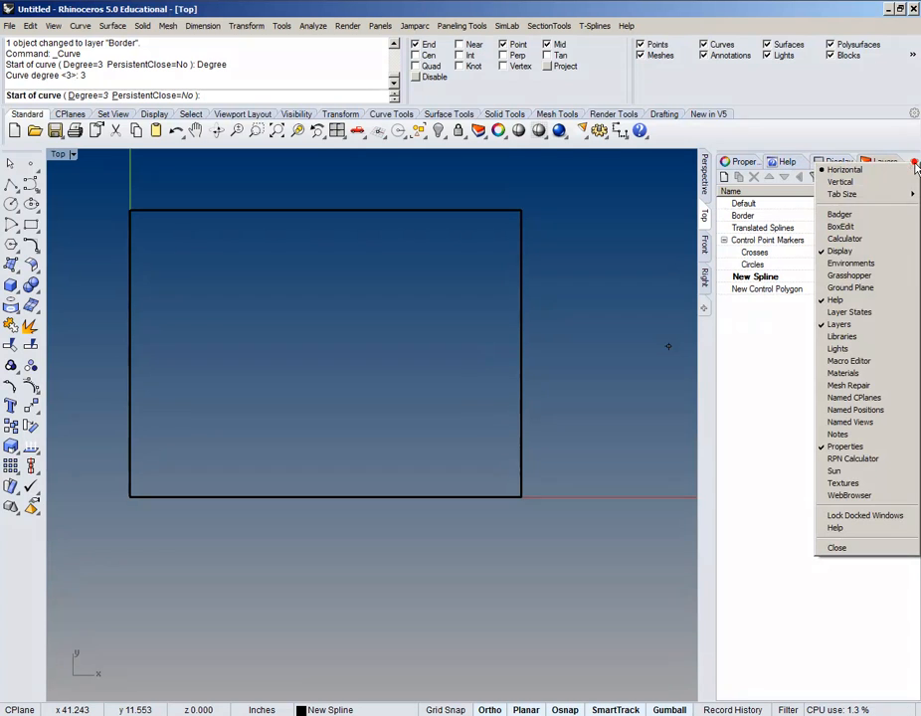
{"action": "left_click", "coordinate": [854, 241]}
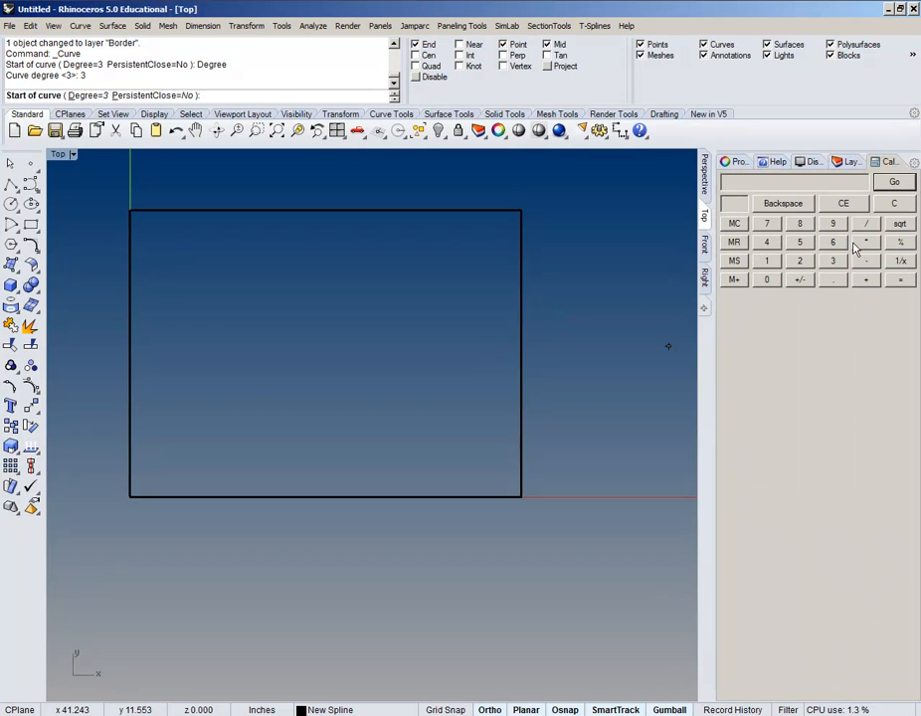
{"action": "left_click", "coordinate": [769, 263]}
{"action": "left_click", "coordinate": [832, 242]}
{"action": "left_click", "coordinate": [899, 280]}
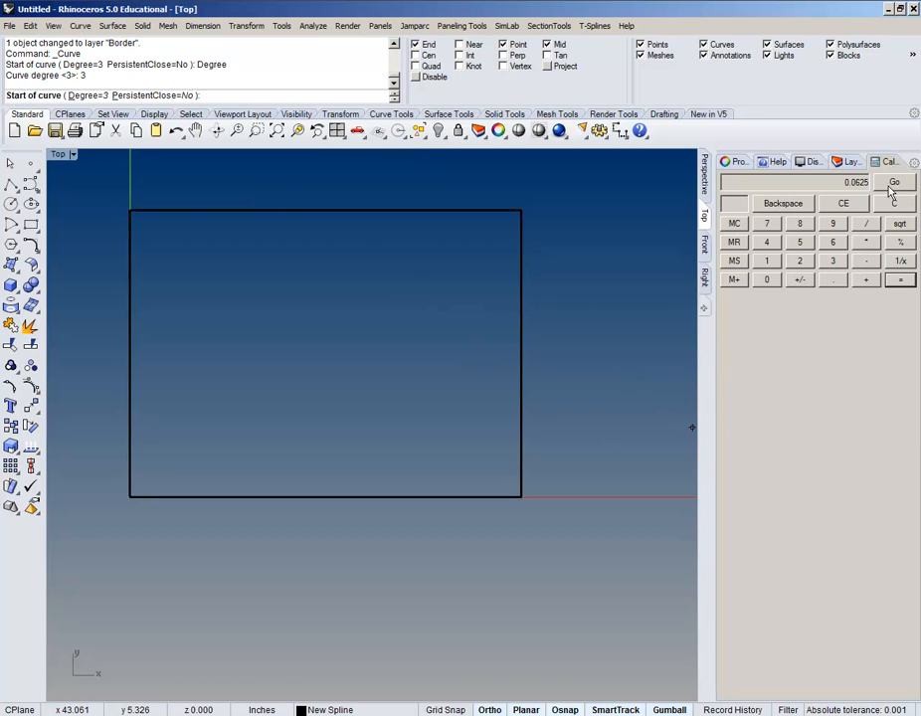
Step: Send the calculated 0.0625 to the running Curve command
{"action": "left_click", "coordinate": [850, 162]}
{"action": "mouse_move", "coordinate": [851, 162]}
{"action": "left_mouse_down"}
{"action": "mouse_move", "coordinate": [882, 168]}
{"action": "mouse_move", "coordinate": [864, 167]}
{"action": "left_mouse_up"}
{"action": "left_click", "coordinate": [876, 165]}
{"action": "left_click", "coordinate": [894, 184]}
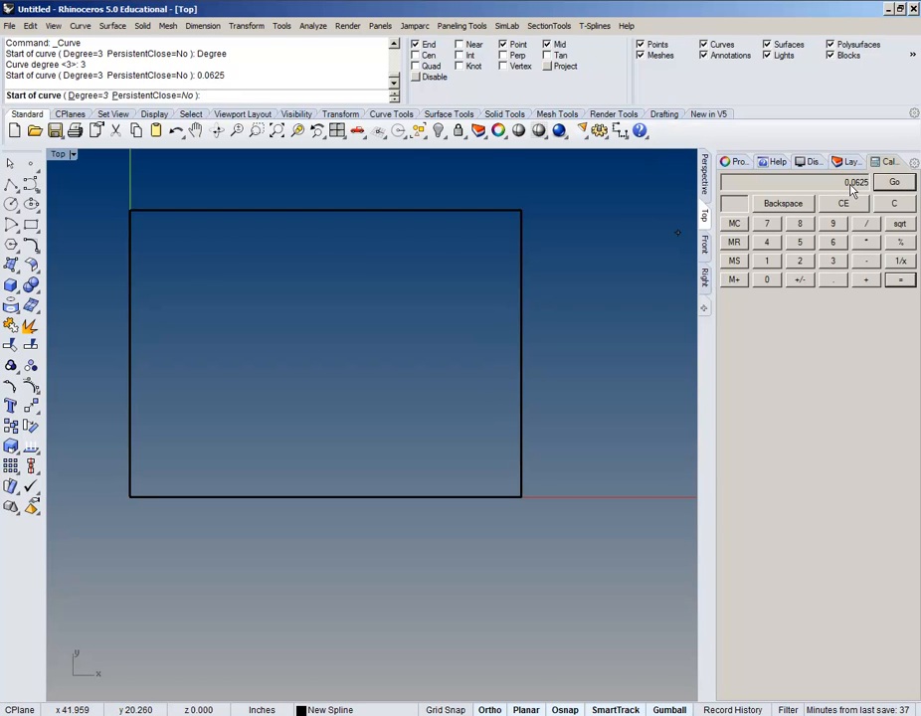
Step: Add 10 to the calculated sixteenth and send 10.0625 to the running Curve command
{"action": "left_click", "coordinate": [865, 281]}
{"action": "left_click", "coordinate": [774, 260]}
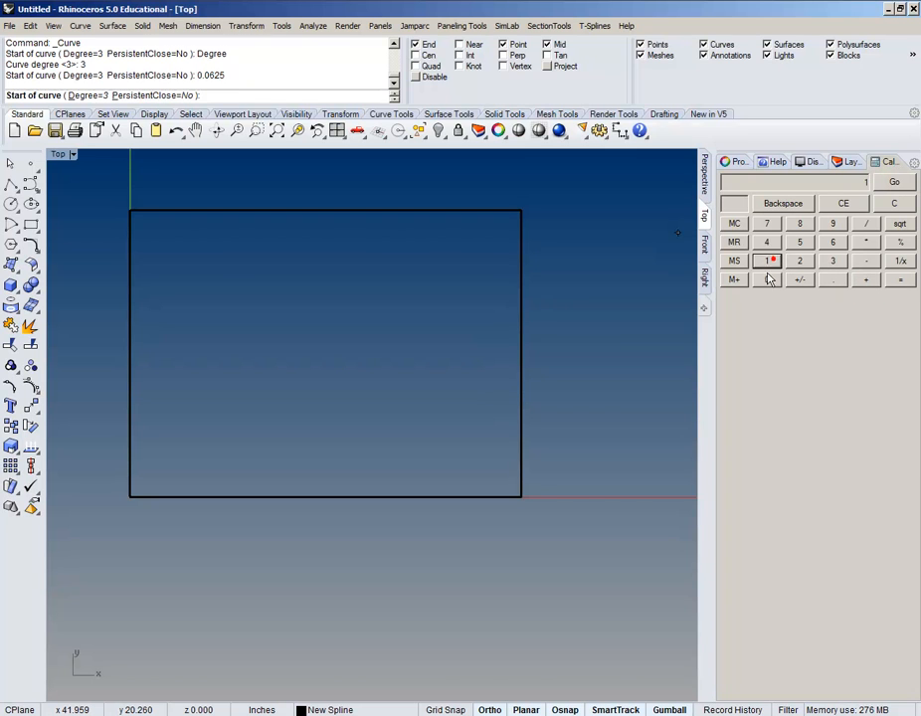
{"action": "left_click", "coordinate": [767, 279]}
{"action": "left_click", "coordinate": [900, 280]}
{"action": "left_click", "coordinate": [892, 182]}
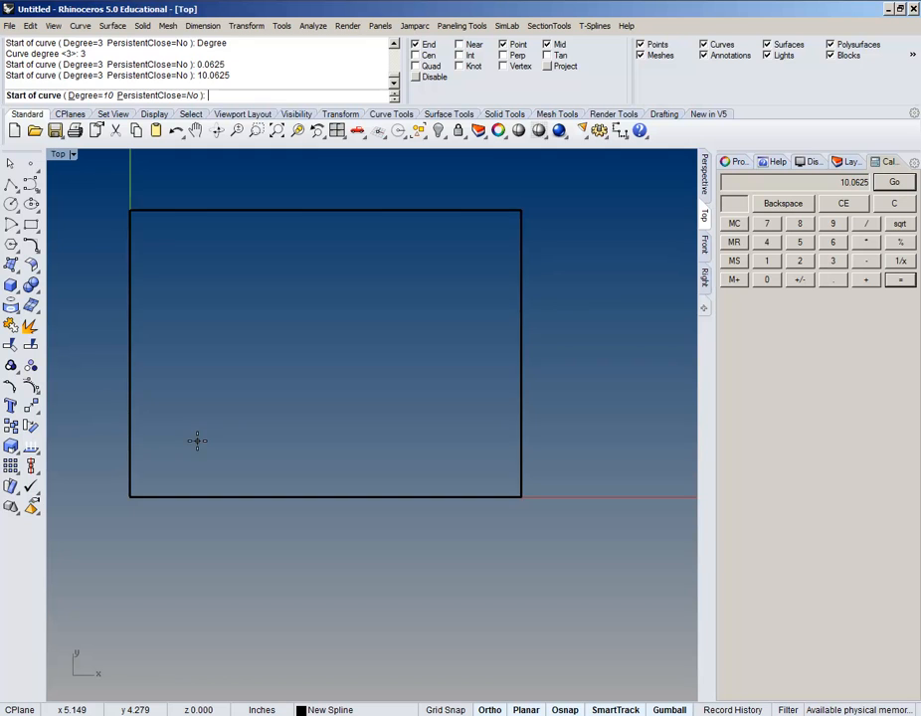
Step: Place the spline's first control point at coordinates 1.0625,14.4375
{"action": "right_click_drag", "start_coordinate": [198, 441], "coordinate": [232, 458]}
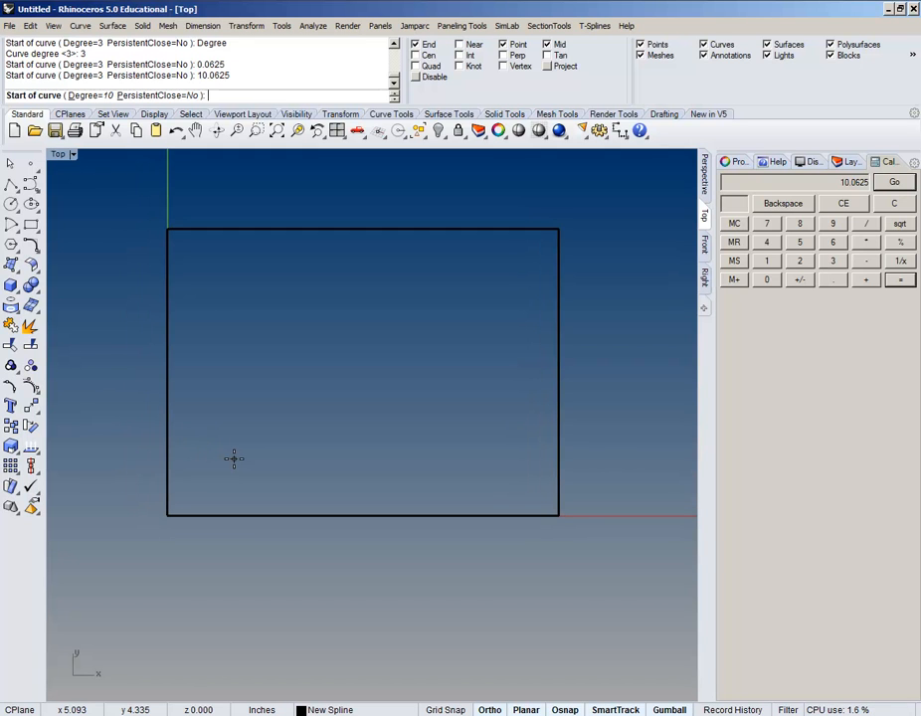
{"action": "type", "text": "1.0"}
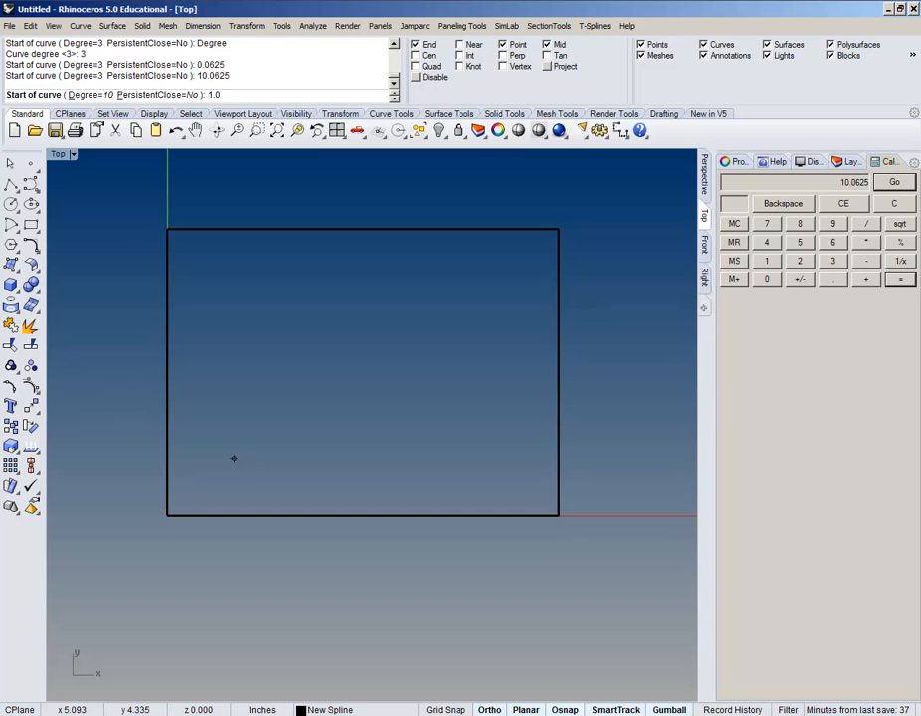
{"action": "type", "text": "625"}
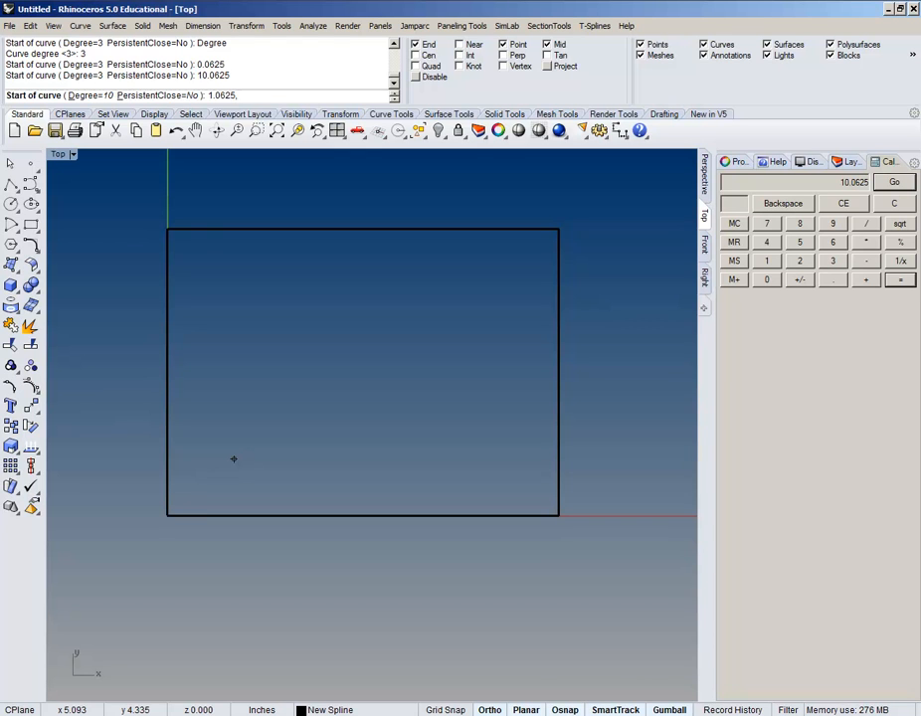
{"action": "type", "text": ",14.4"}
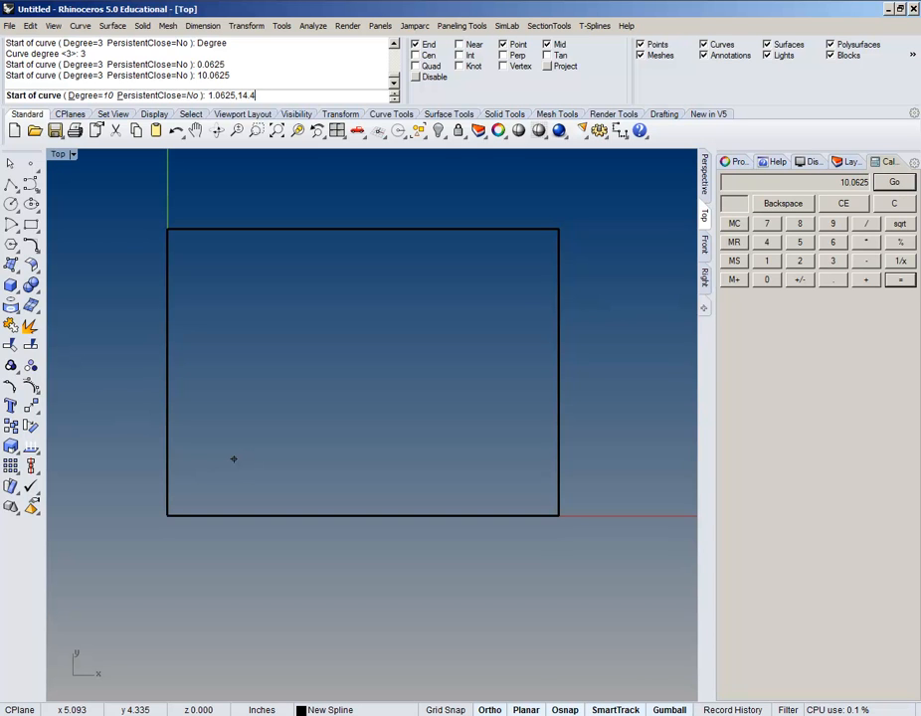
{"action": "type", "text": "375"}
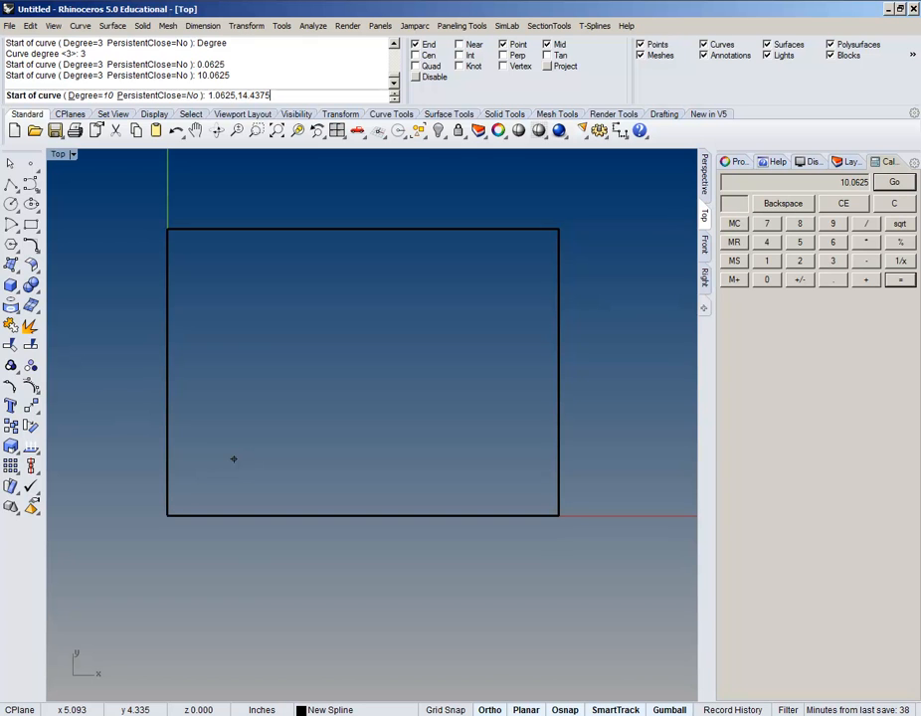
{"action": "key", "text": "Return"}
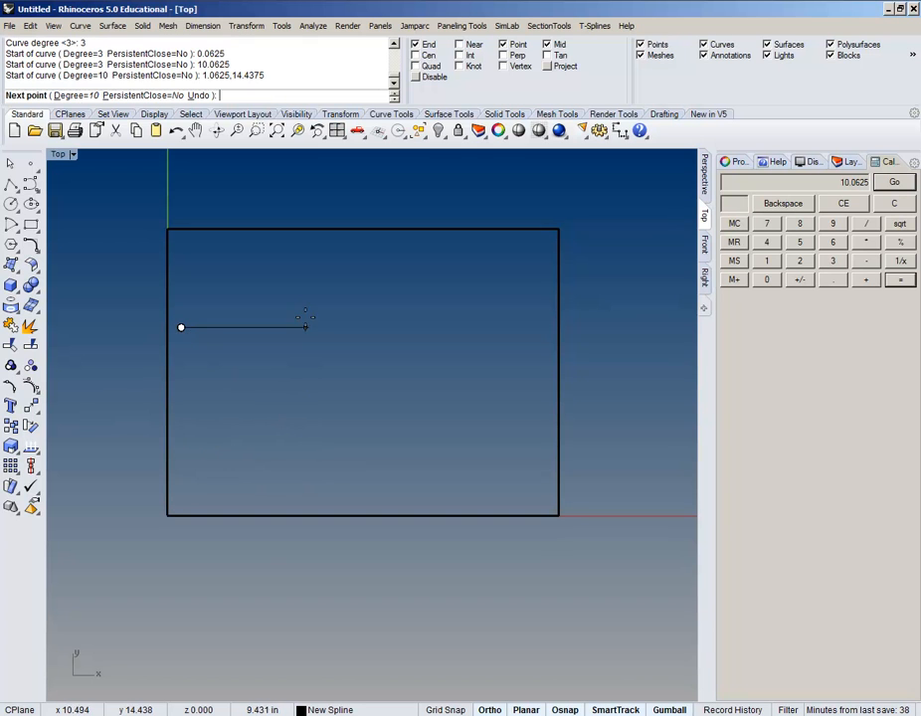
Step: Add the spline's second and third control points at 3.625,12.4375 and 10.6875,11
{"action": "right_click_drag", "start_coordinate": [301, 316], "coordinate": [341, 286]}
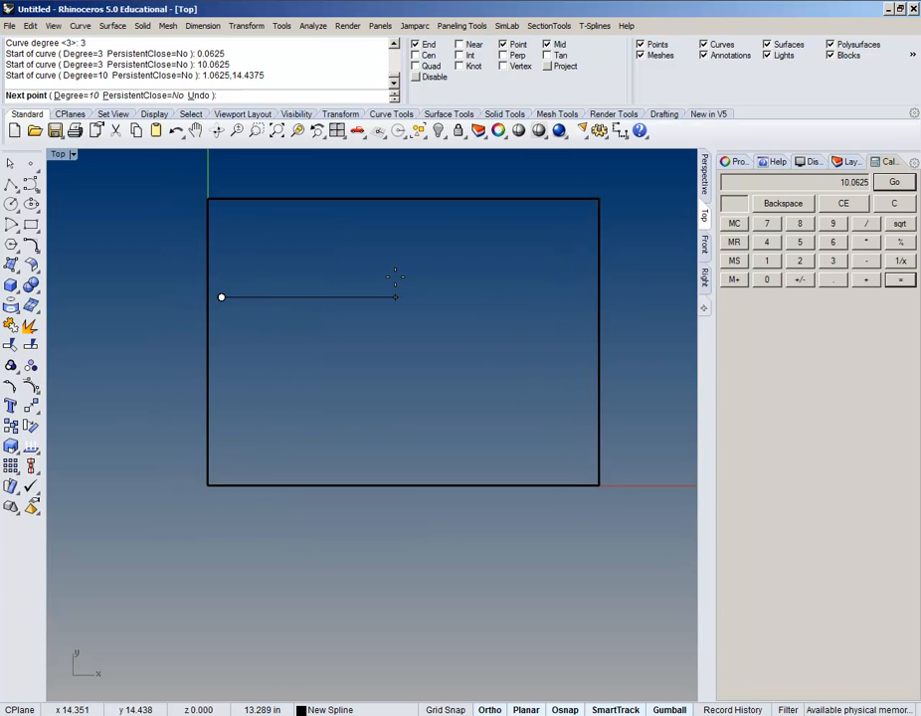
{"action": "type", "text": "3.625,"}
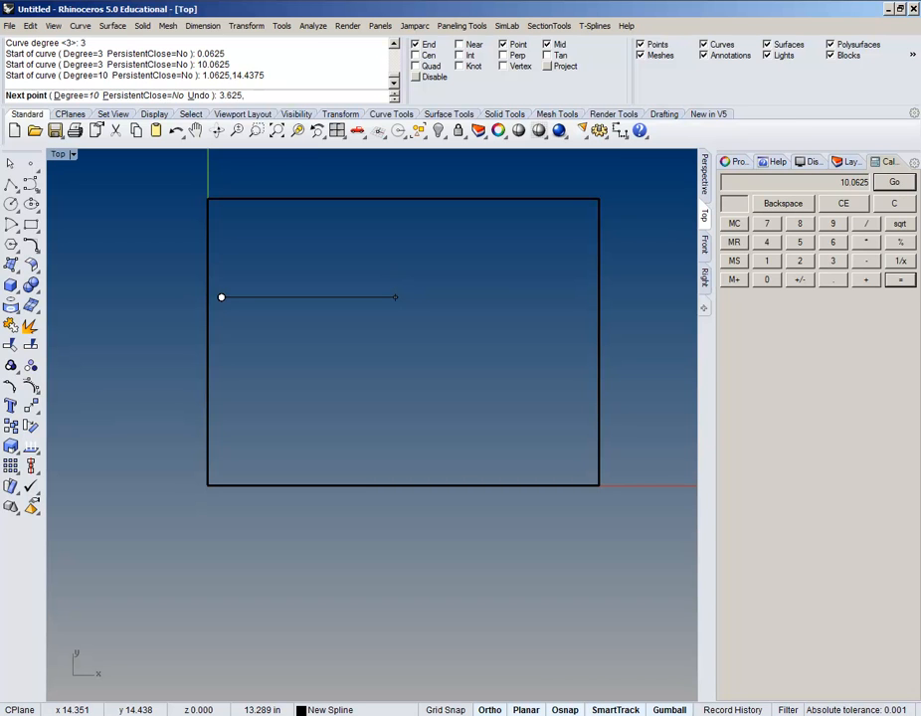
{"action": "type", "text": "12.4375"}
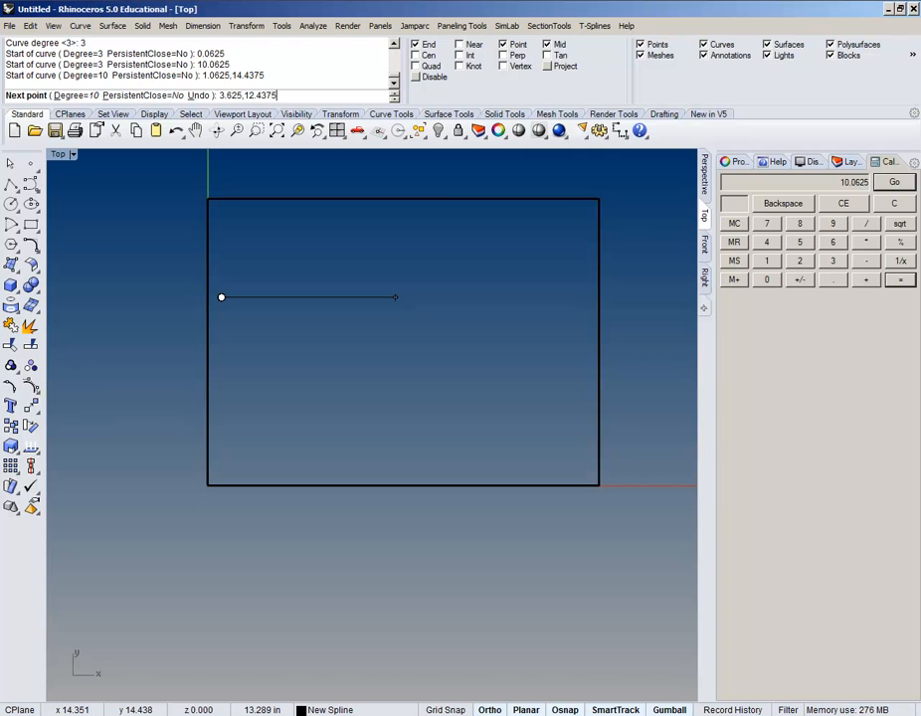
{"action": "key", "text": "Return"}
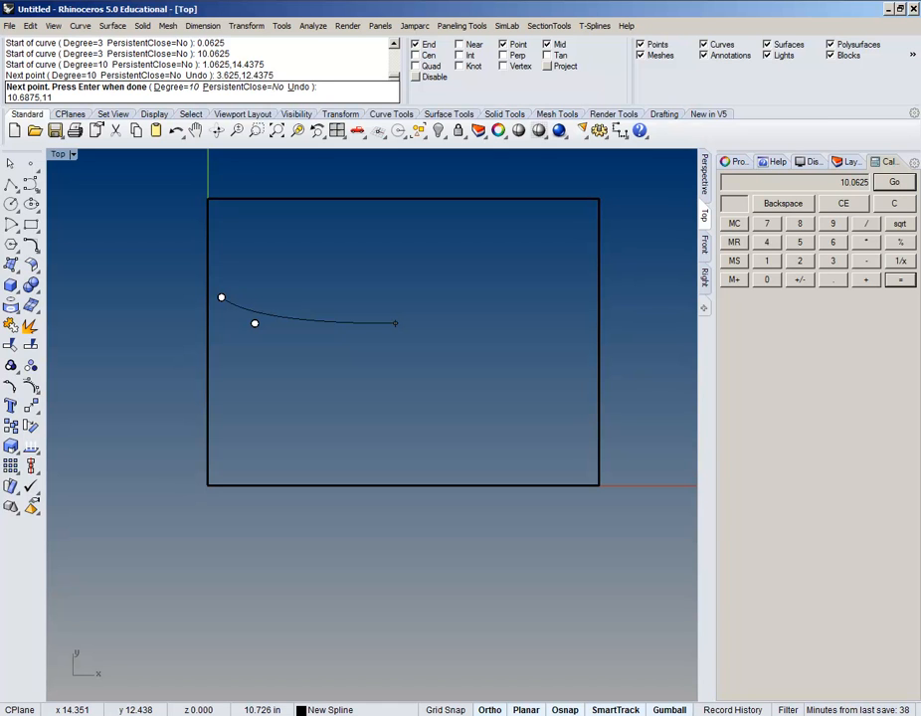
{"action": "key", "text": "Return"}
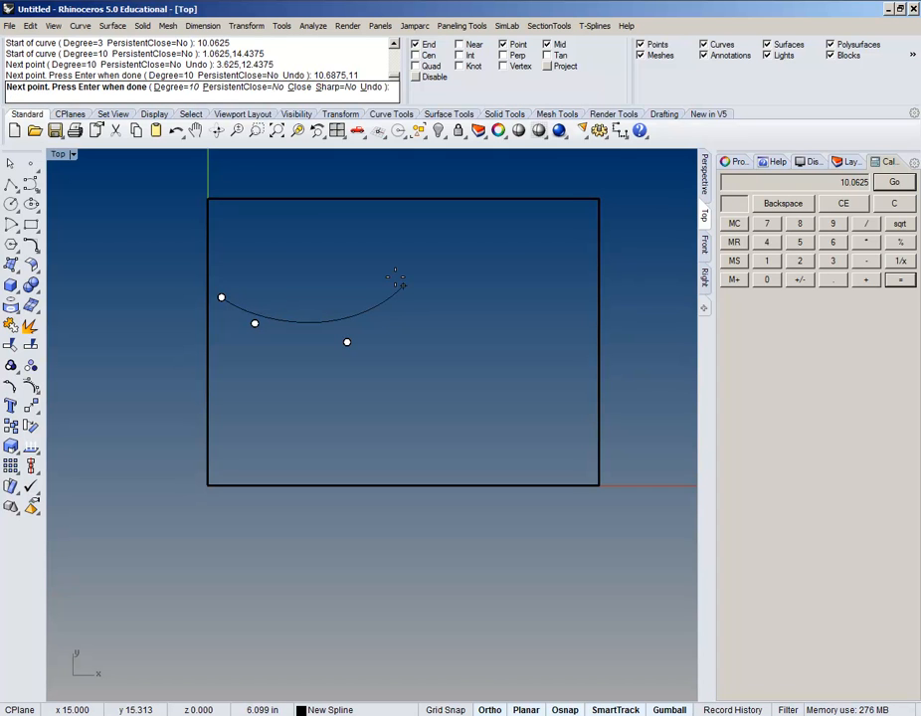
Step: Add the spline's fourth and fifth control points at 16.1875,18.6875 and 19.8125,10.9375
{"action": "type", "text": "16.1875,18.6875"}
{"action": "key", "text": "Return"}
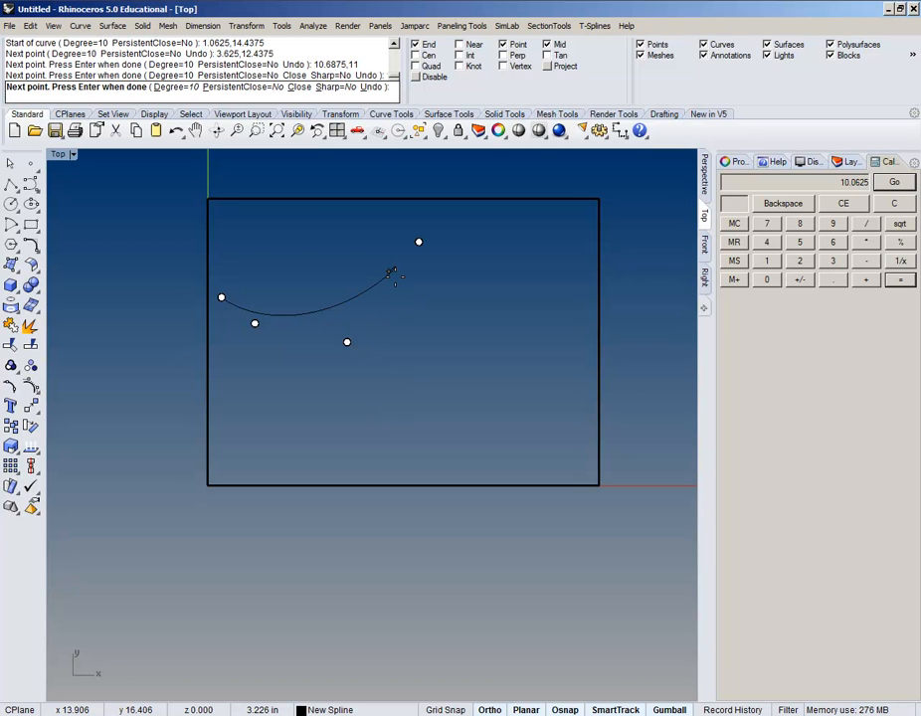
{"action": "type", "text": "19.8125"}
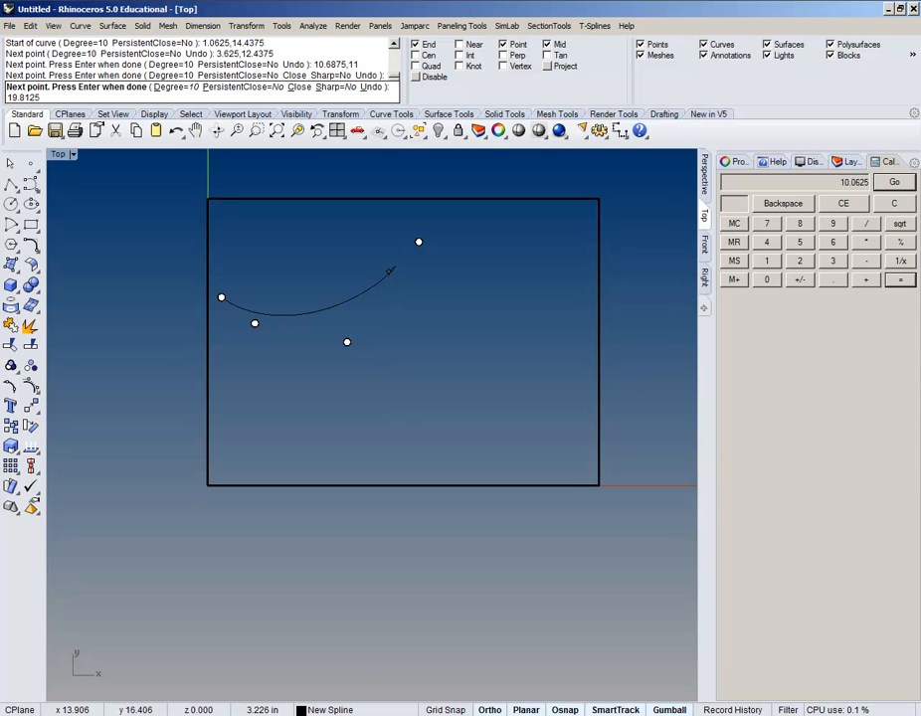
{"action": "type", "text": ",10.93"}
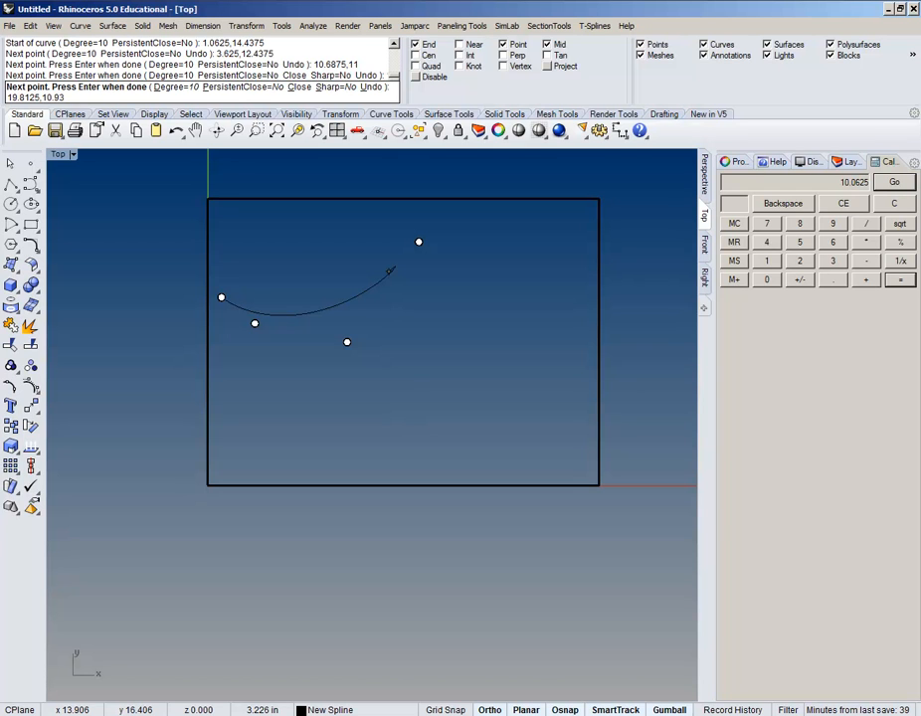
{"action": "type", "text": "75"}
{"action": "key", "text": "Return"}
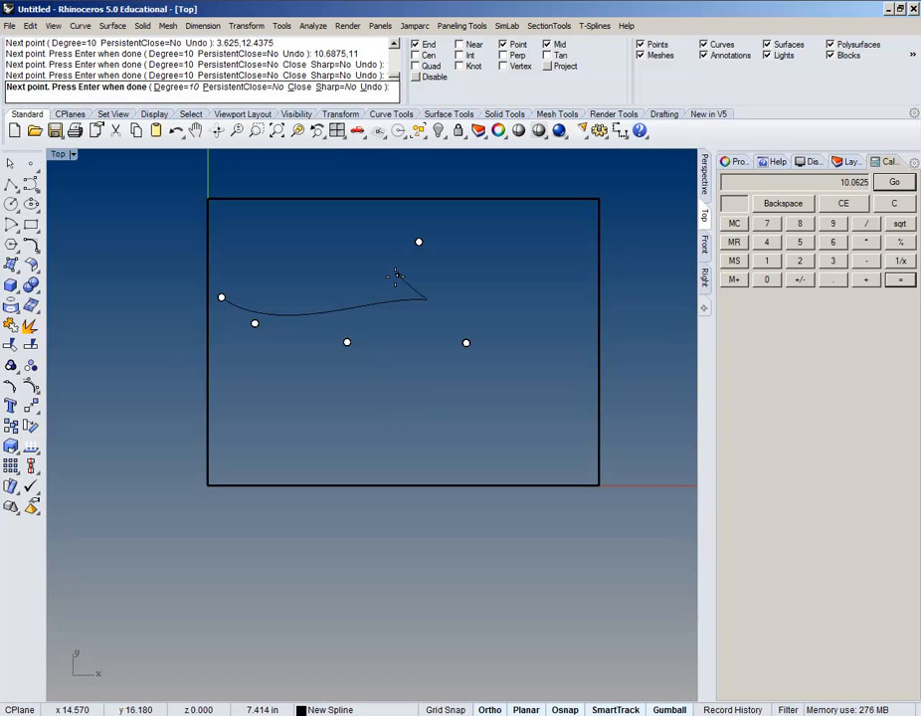
Step: Add the spline's last two control points at 25.125,10.25 and 29,8.4375
{"action": "type", "text": "25.125,10.25"}
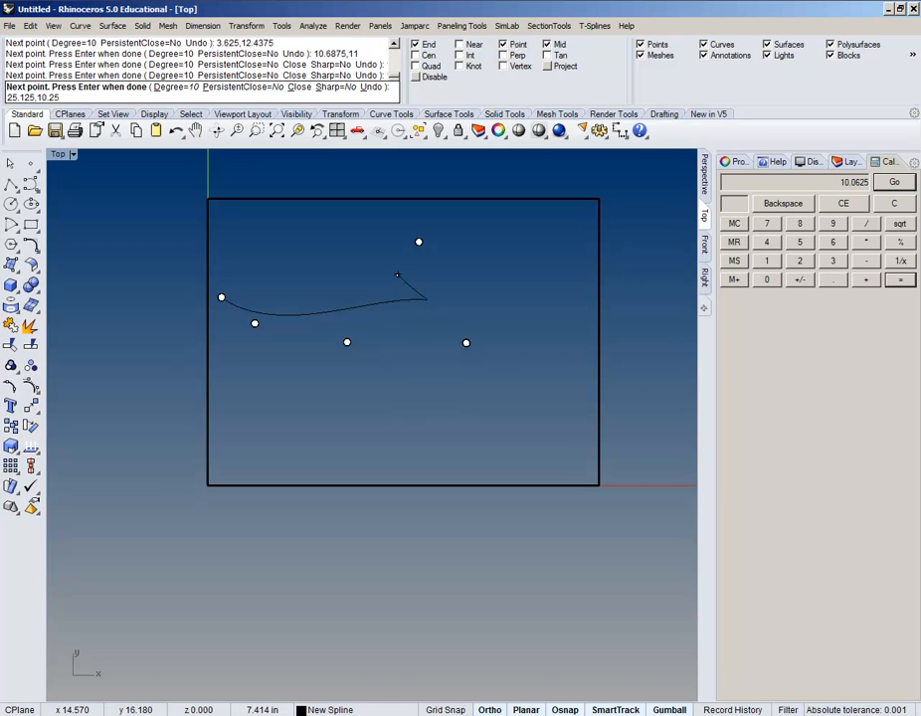
{"action": "key", "text": "Return"}
{"action": "type", "text": "29"}
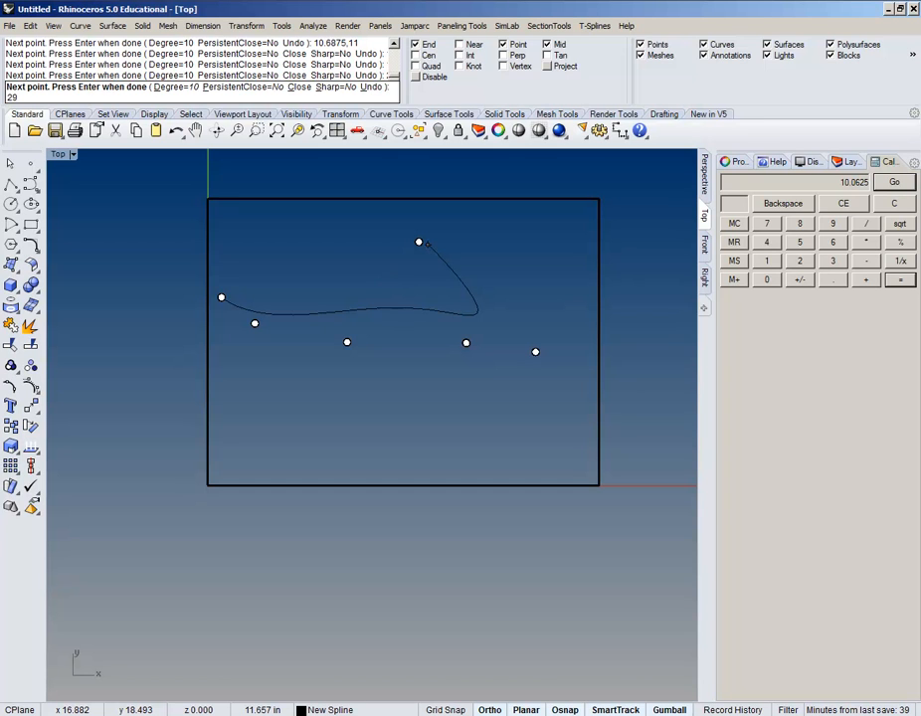
{"action": "type", "text": ".8,43"}
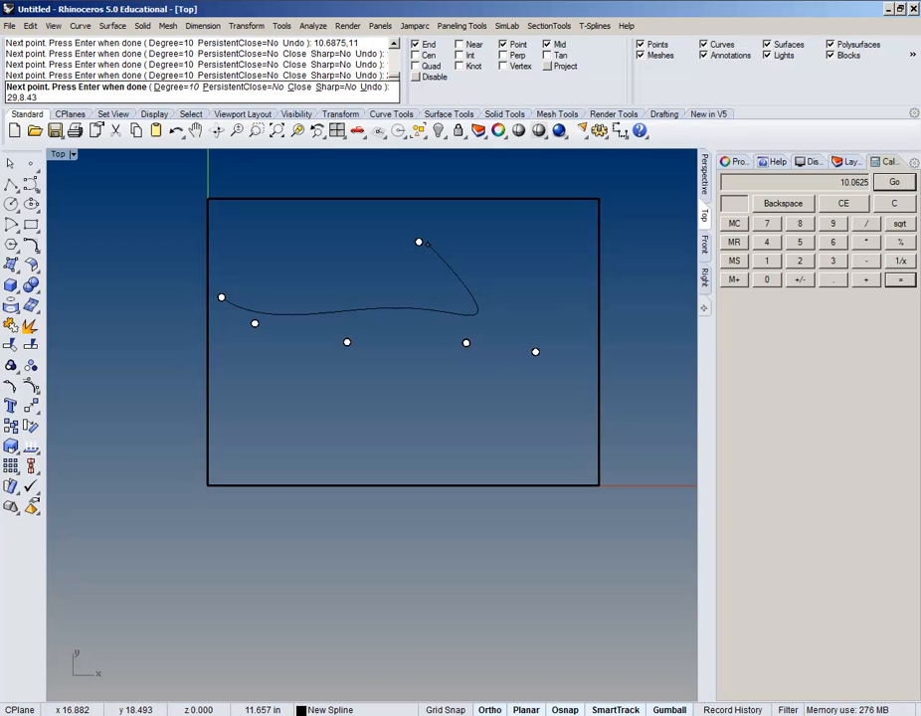
{"action": "type", "text": "75"}
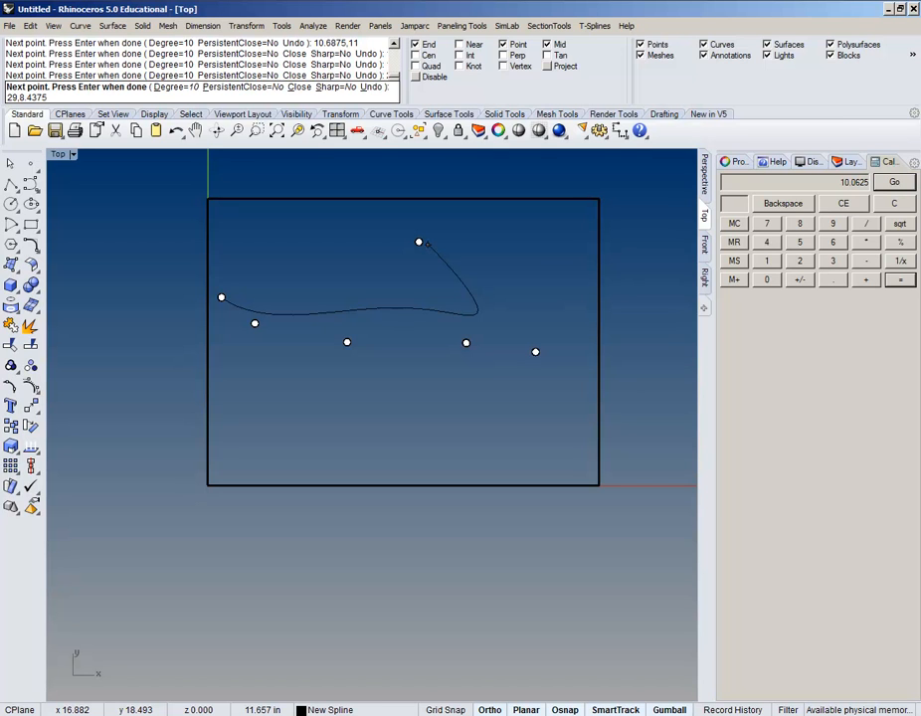
{"action": "key", "text": "Return"}
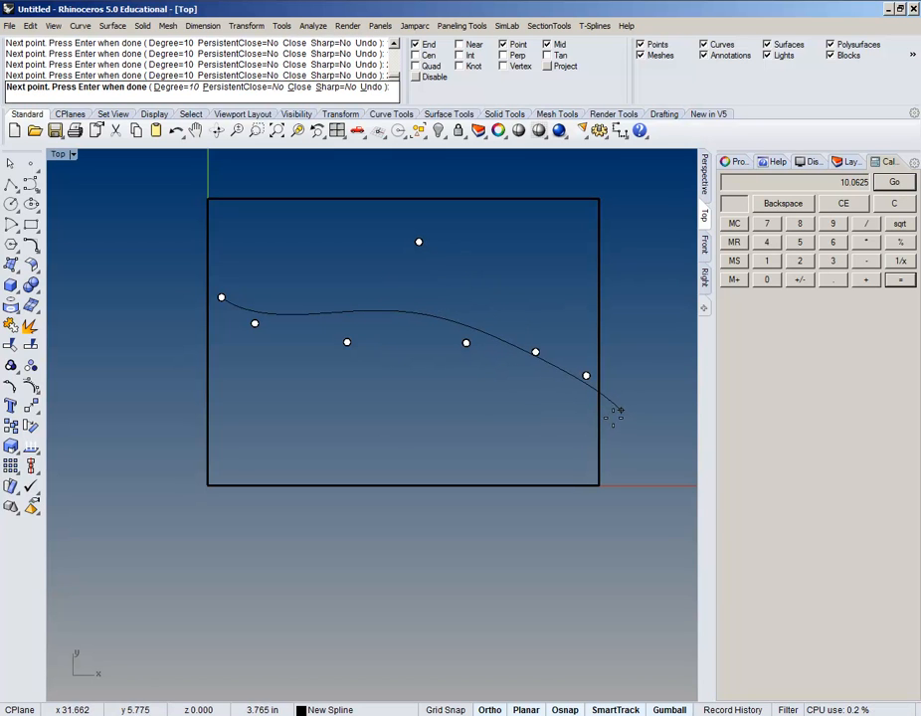
Step: Set the running curve's degree to 3 and finish the spline
{"action": "left_click", "coordinate": [173, 89]}
{"action": "type", "text": "3"}
{"action": "key", "text": "Return"}
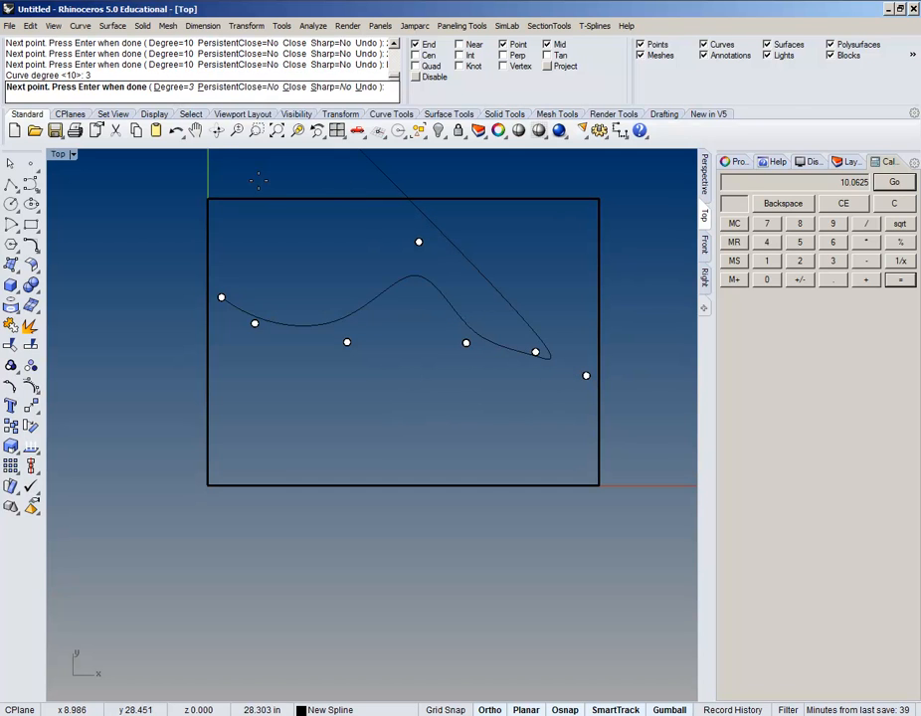
{"action": "right_click_drag", "start_coordinate": [639, 334], "coordinate": [570, 357]}
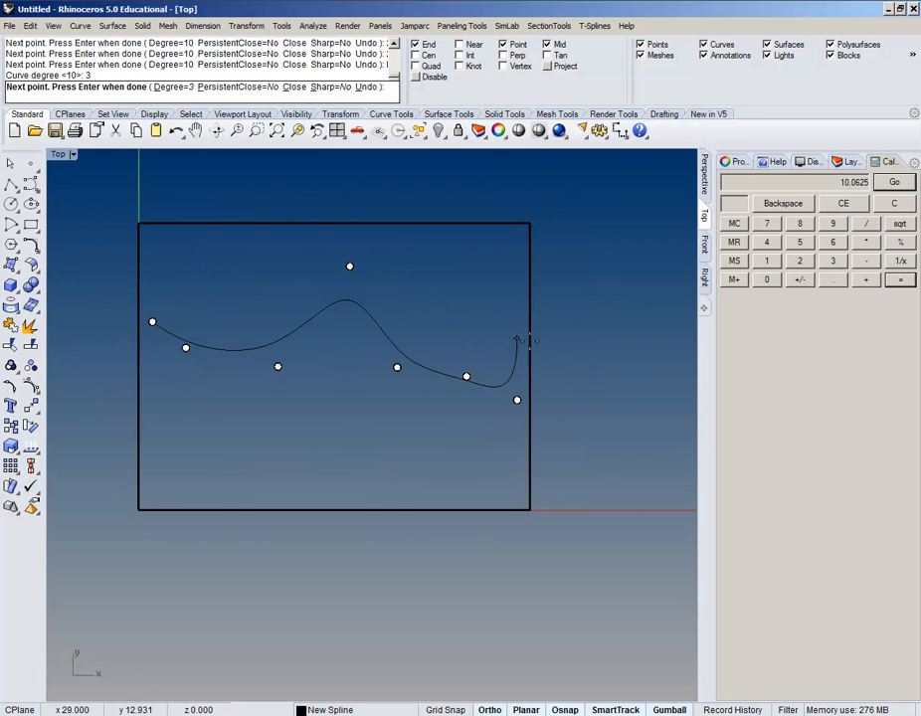
{"action": "mouse_move", "coordinate": [552, 408]}
{"action": "right_mouse_down"}
{"action": "mouse_move", "coordinate": [549, 397]}
{"action": "mouse_move", "coordinate": [557, 409]}
{"action": "right_mouse_up"}
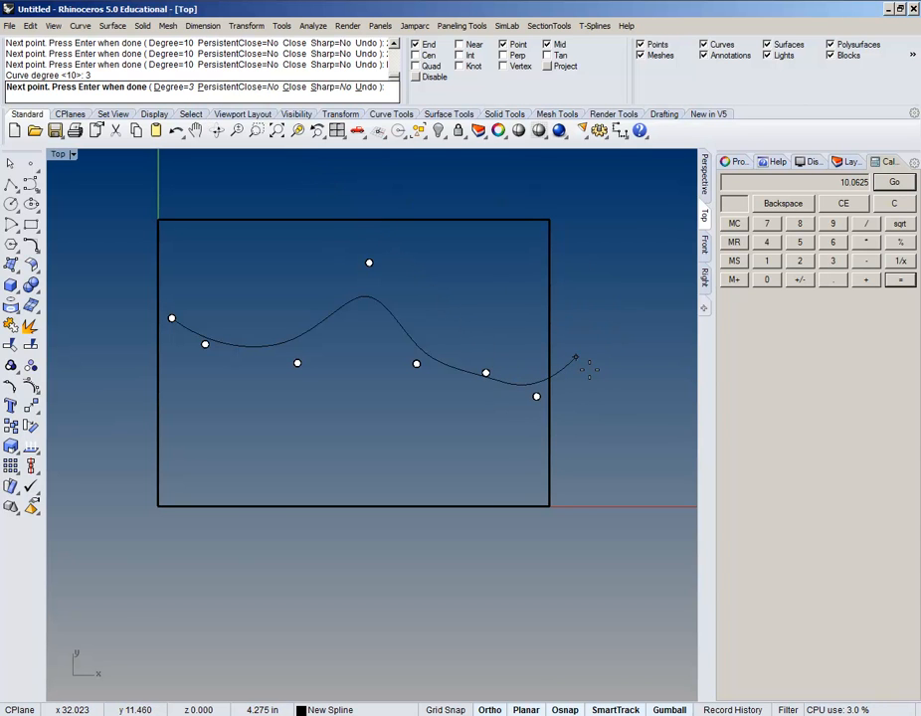
{"action": "key", "text": "Return"}
{"action": "right_click_drag", "start_coordinate": [491, 488], "coordinate": [515, 512]}
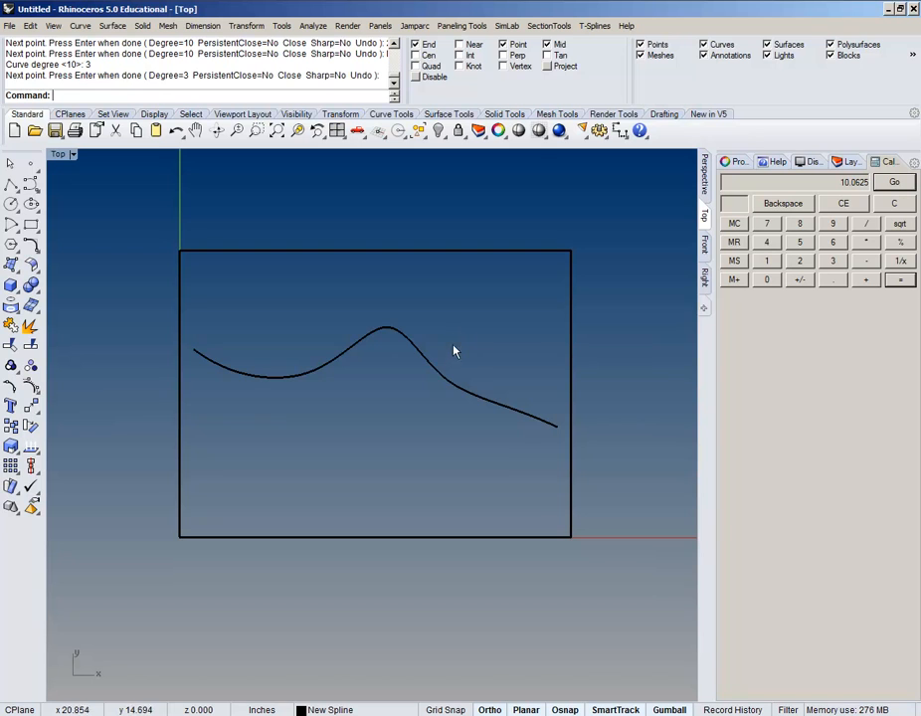
Step: Turn on the control points of the finished spline to examine its control polygon
{"action": "left_click", "coordinate": [442, 378]}
{"action": "right_click_drag", "start_coordinate": [448, 333], "coordinate": [431, 348]}
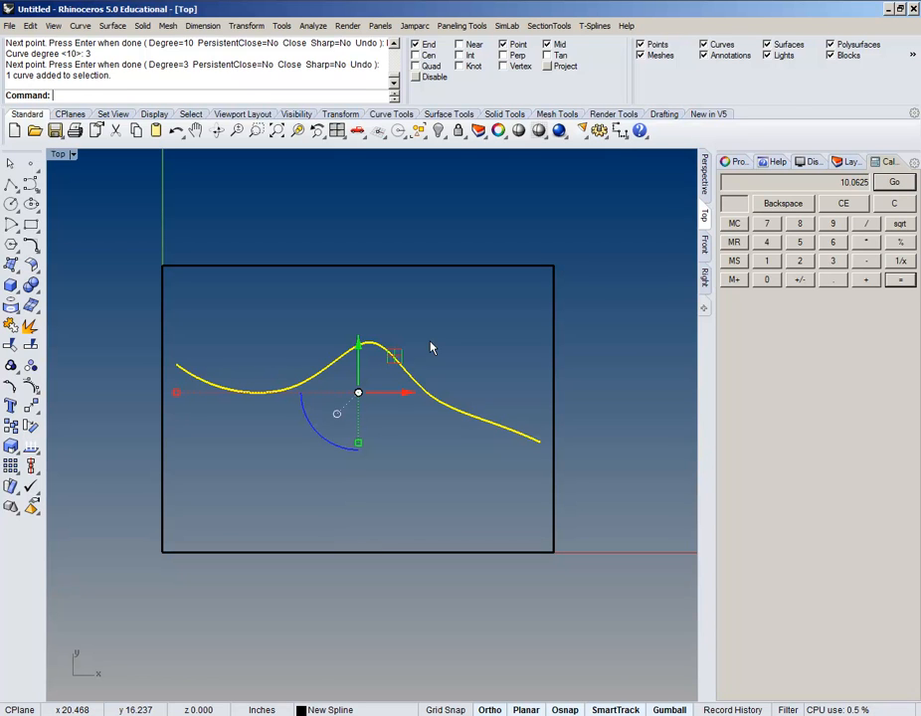
{"action": "left_click", "coordinate": [31, 388]}
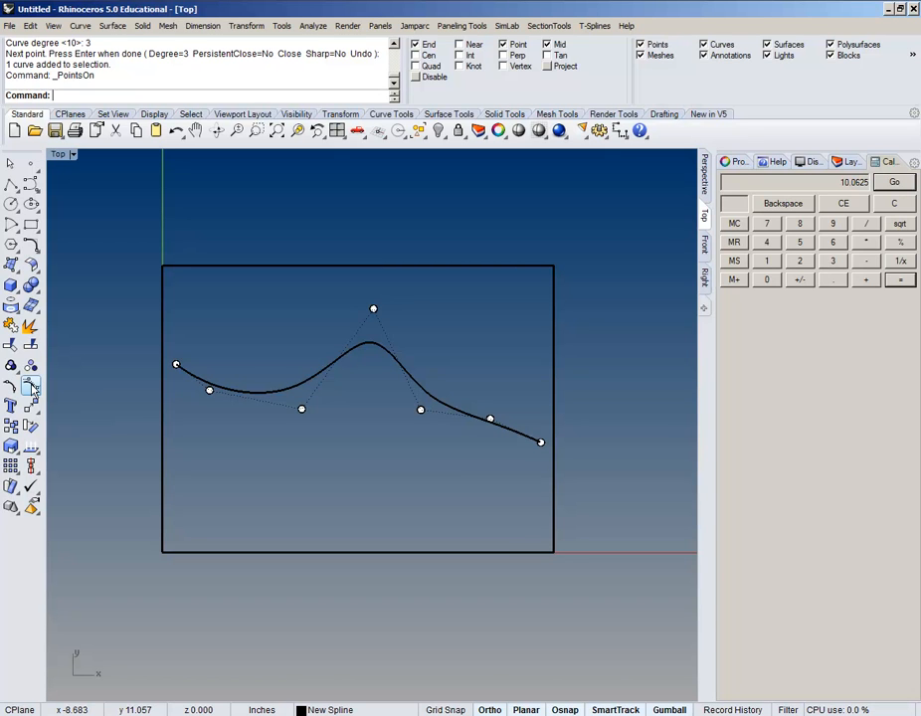
Step: Switch to the recovered RhinoAutosave model and copy its spline to the clipboard
{"action": "left_click", "coordinate": [66, 1]}
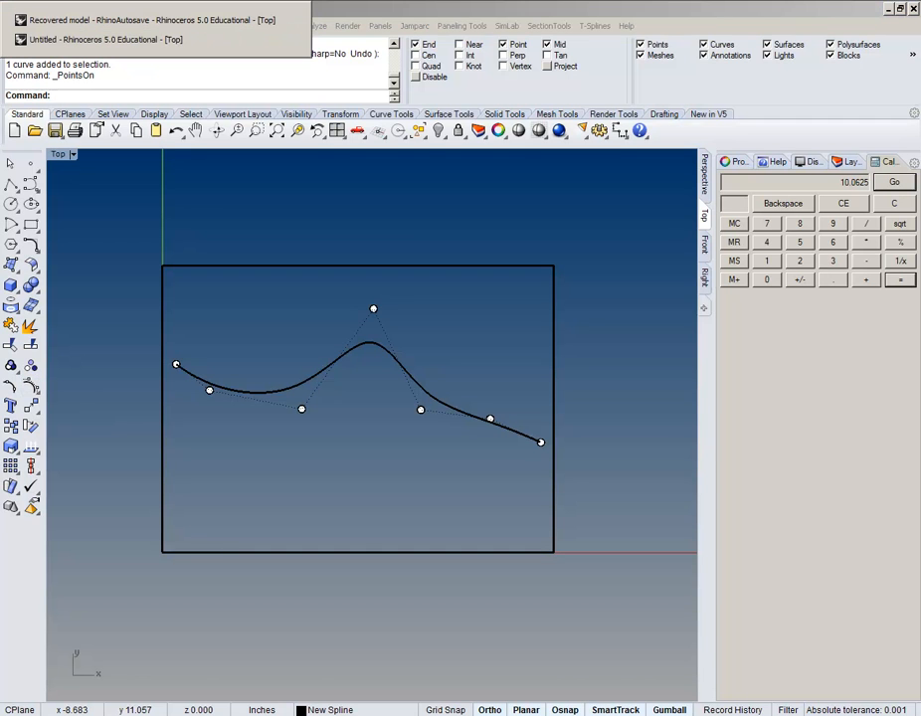
{"action": "left_click", "coordinate": [127, 21]}
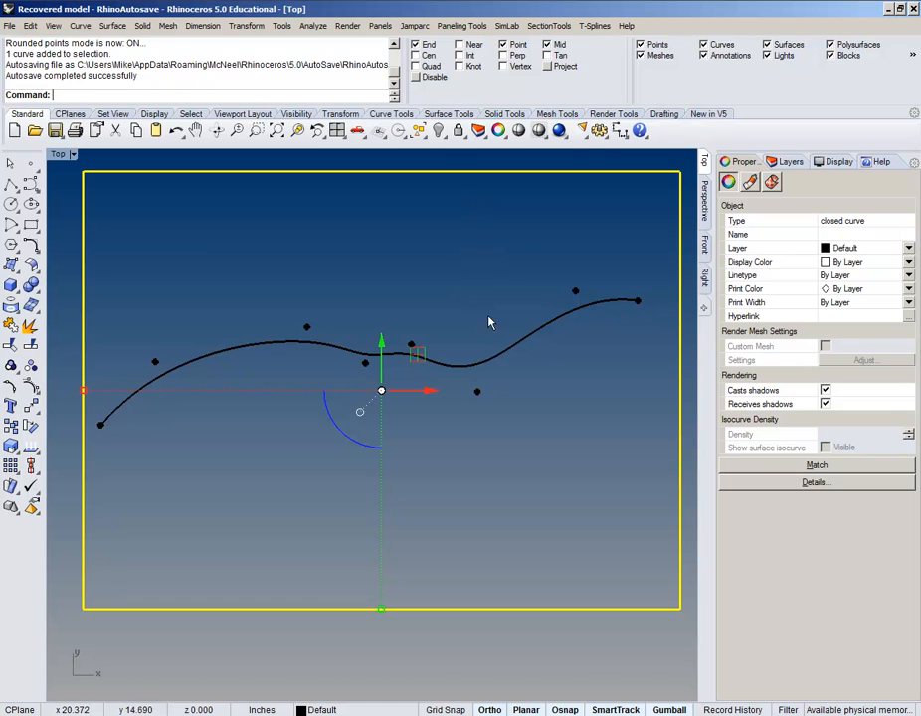
{"action": "left_click", "coordinate": [501, 353]}
{"action": "right_click", "coordinate": [500, 353]}
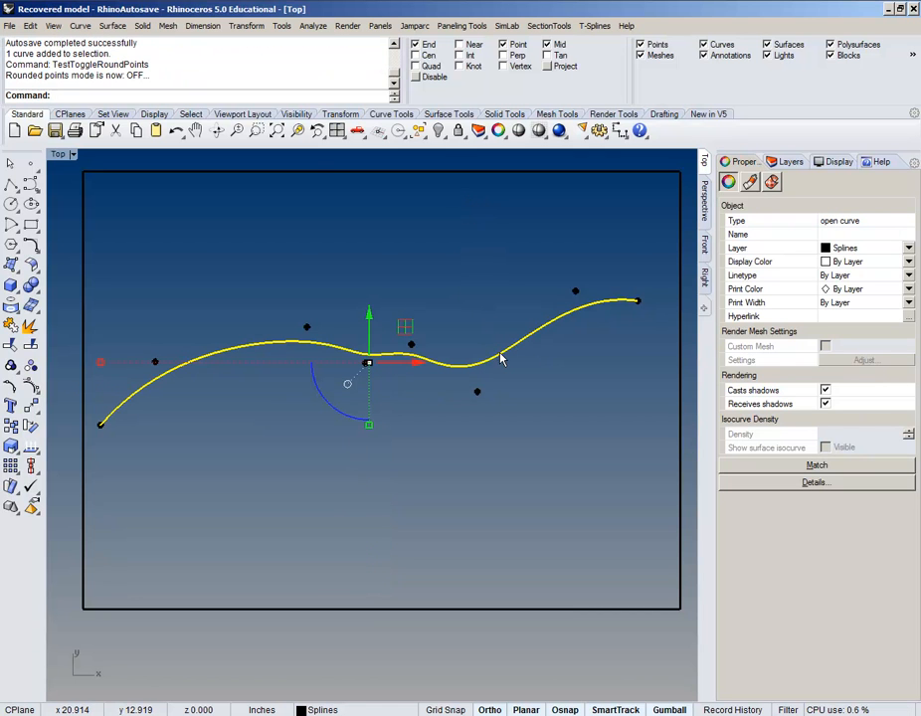
{"action": "key", "text": "ctrl+c"}
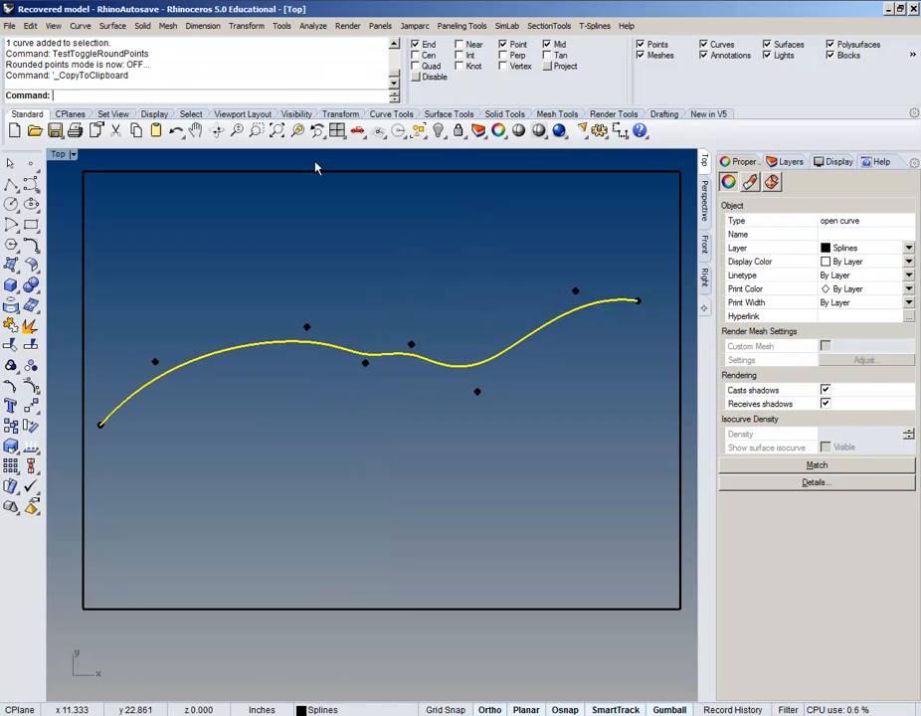
Step: Return to the Untitled model, hide the spline's control points, and paste the copied spline
{"action": "left_click", "coordinate": [147, 1]}
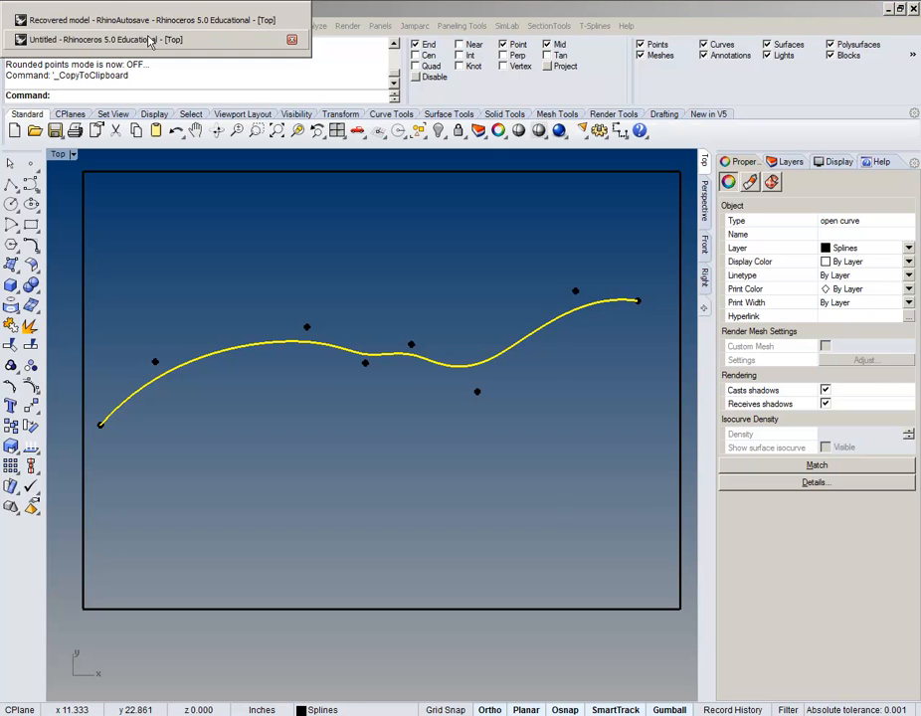
{"action": "left_click", "coordinate": [149, 40]}
{"action": "left_click", "coordinate": [428, 349]}
{"action": "key", "text": "Escape"}
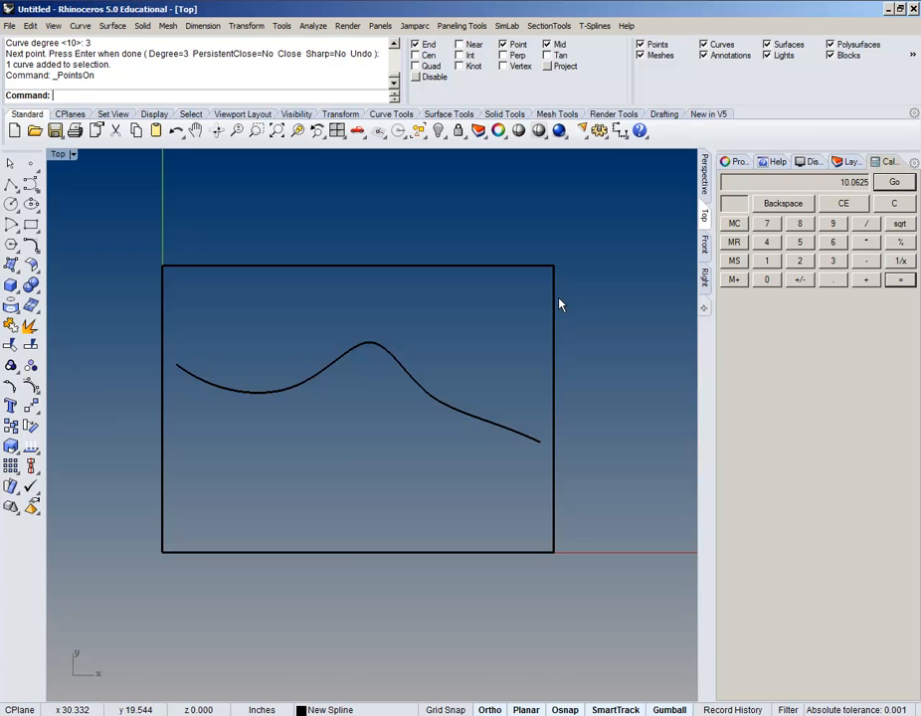
{"action": "key", "text": "ctrl+v"}
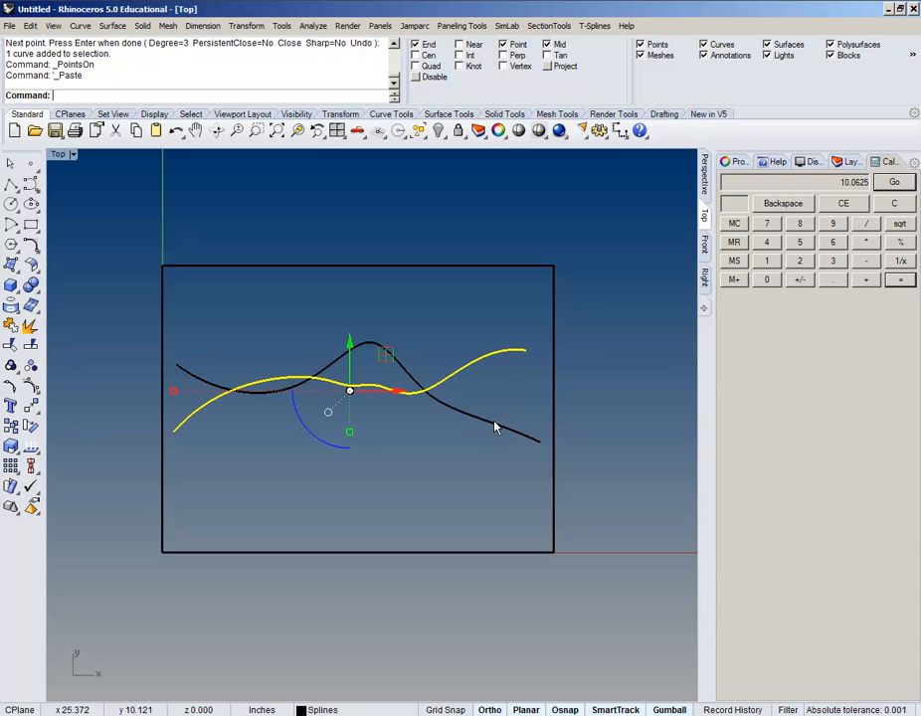
Step: Move the pasted spline to the Translated Splines layer and delete the imported Splines layer
{"action": "left_click", "coordinate": [320, 709]}
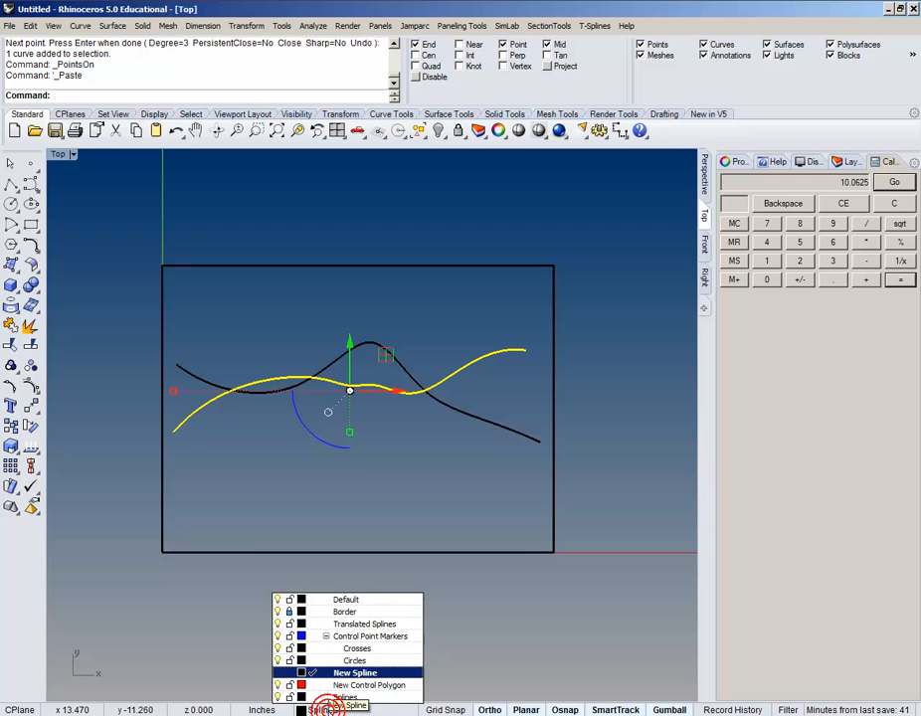
{"action": "left_click", "coordinate": [363, 624]}
{"action": "left_click", "coordinate": [850, 161]}
{"action": "left_click", "coordinate": [770, 301]}
{"action": "left_click", "coordinate": [755, 177]}
{"action": "left_click", "coordinate": [604, 316]}
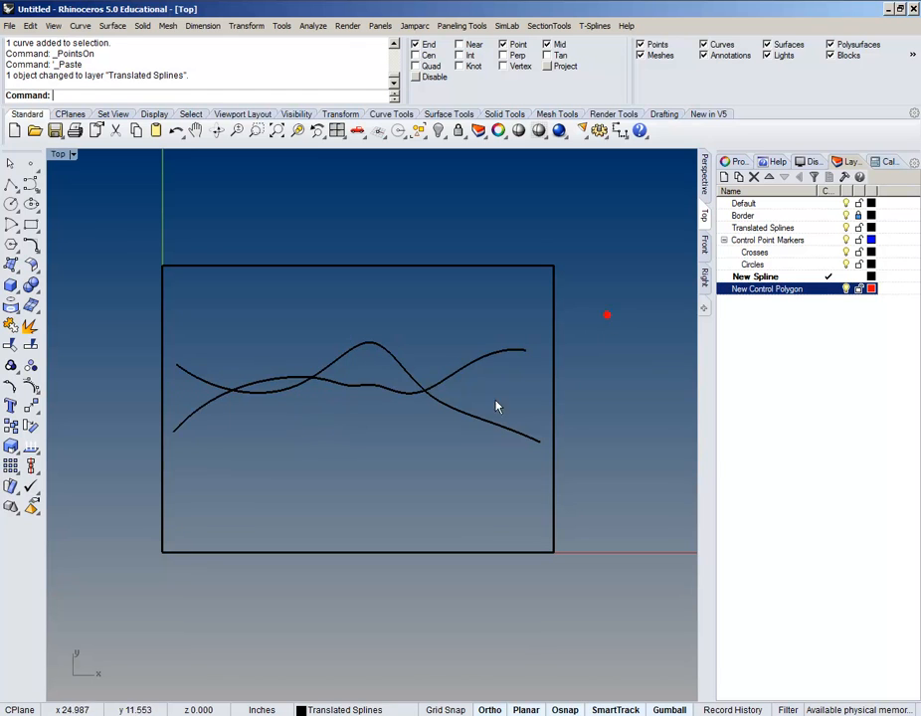
Step: Select both splines inside the border and change them to the Translated Splines layer
{"action": "left_click_drag", "start_coordinate": [426, 335], "coordinate": [338, 451]}
{"action": "left_click", "coordinate": [423, 305]}
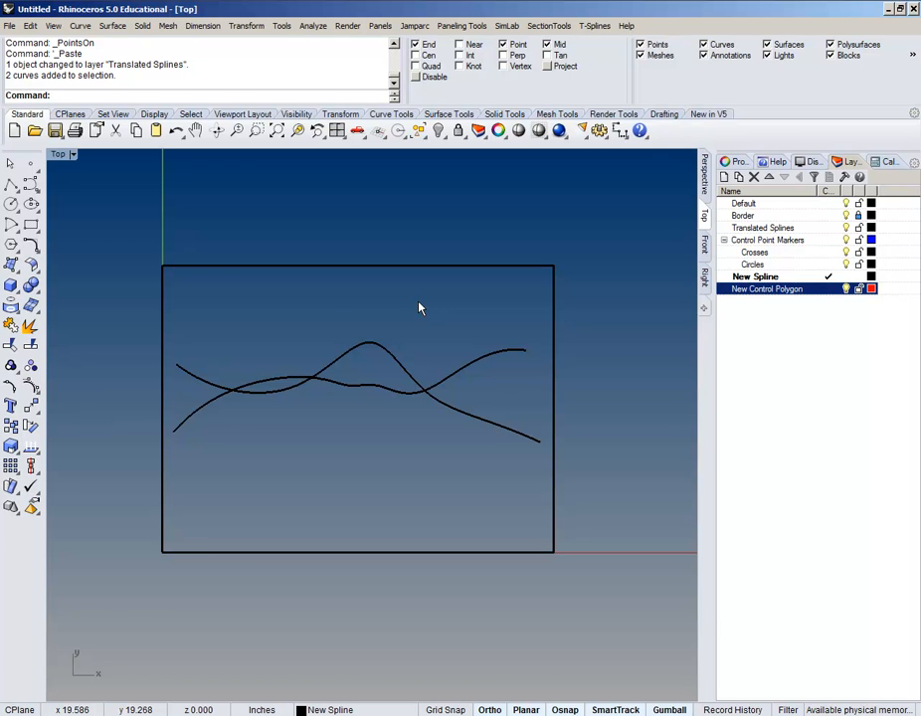
{"action": "left_click_drag", "start_coordinate": [444, 341], "coordinate": [379, 409]}
{"action": "left_click", "coordinate": [477, 326]}
{"action": "left_click_drag", "start_coordinate": [455, 336], "coordinate": [392, 400]}
{"action": "right_click", "coordinate": [779, 228]}
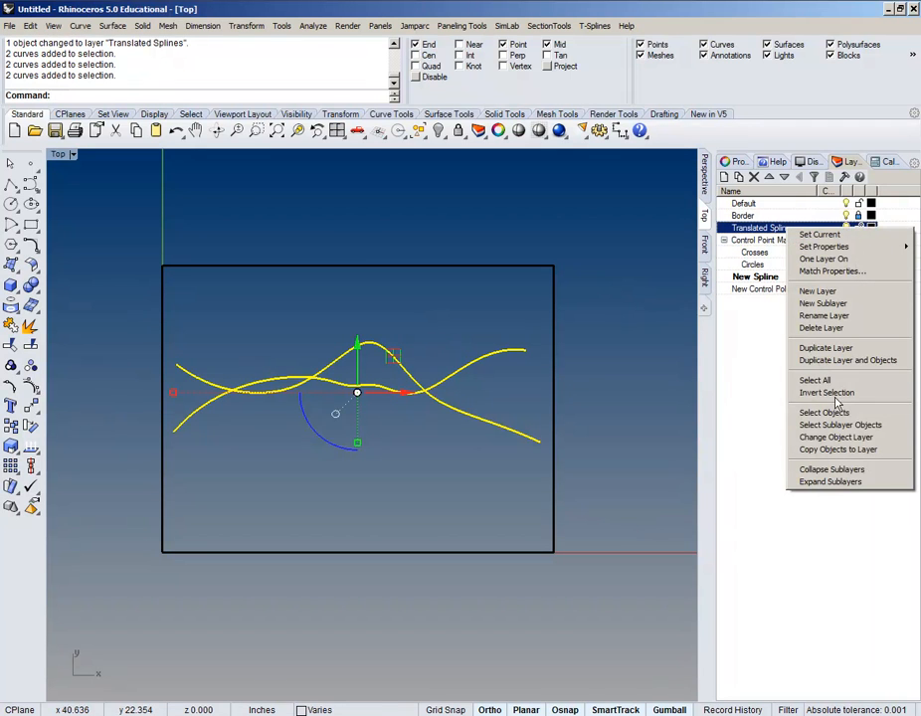
{"action": "left_click", "coordinate": [836, 437]}
{"action": "left_click", "coordinate": [571, 273]}
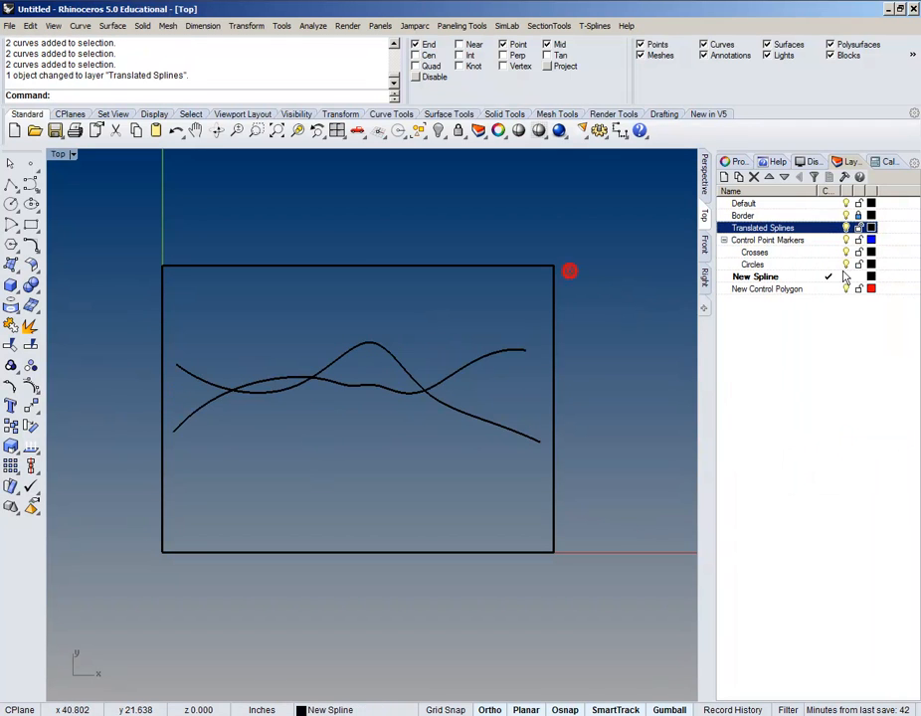
Step: Start a degree 3 control point curve on the border's left edge, with Near as the only object snap and SmartTrack off
{"action": "left_click", "coordinate": [421, 320]}
{"action": "scroll", "coordinate": [315, 358], "scroll_direction": "up", "scroll_amount": 3}
{"action": "right_click_drag", "start_coordinate": [419, 345], "coordinate": [371, 323]}
{"action": "right_click_drag", "start_coordinate": [447, 327], "coordinate": [494, 316]}
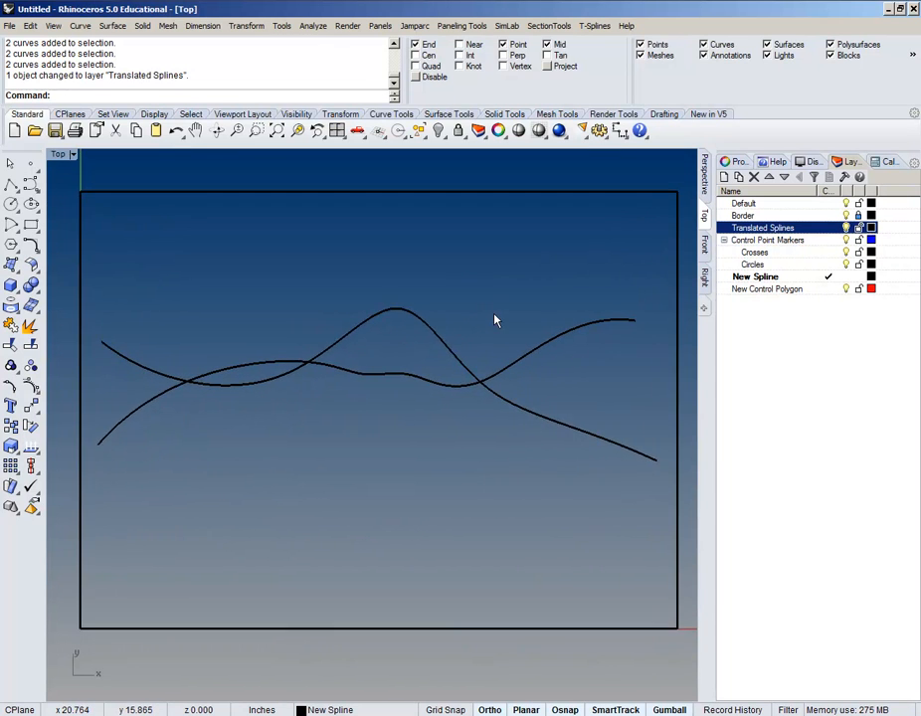
{"action": "scroll", "coordinate": [494, 321], "scroll_direction": "down", "scroll_amount": 2}
{"action": "left_click", "coordinate": [31, 186]}
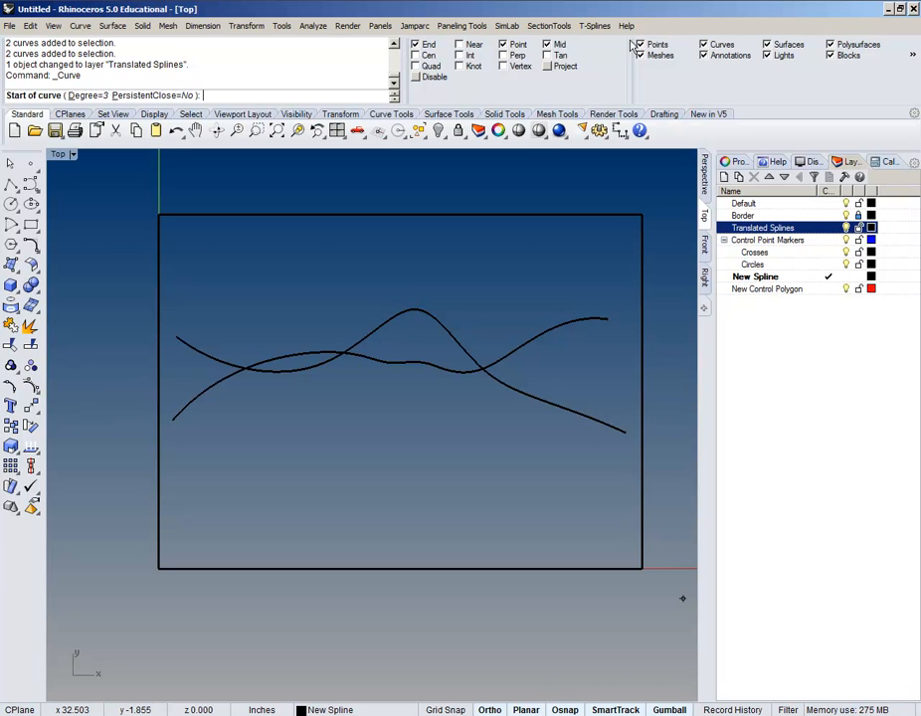
{"action": "left_click", "coordinate": [461, 45]}
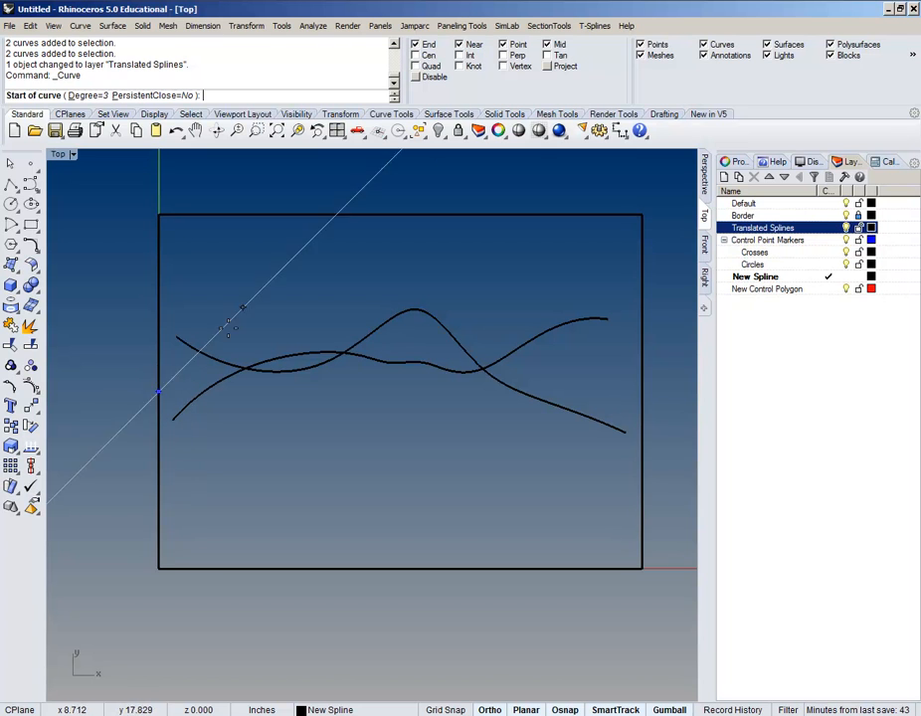
{"action": "right_click", "coordinate": [474, 46]}
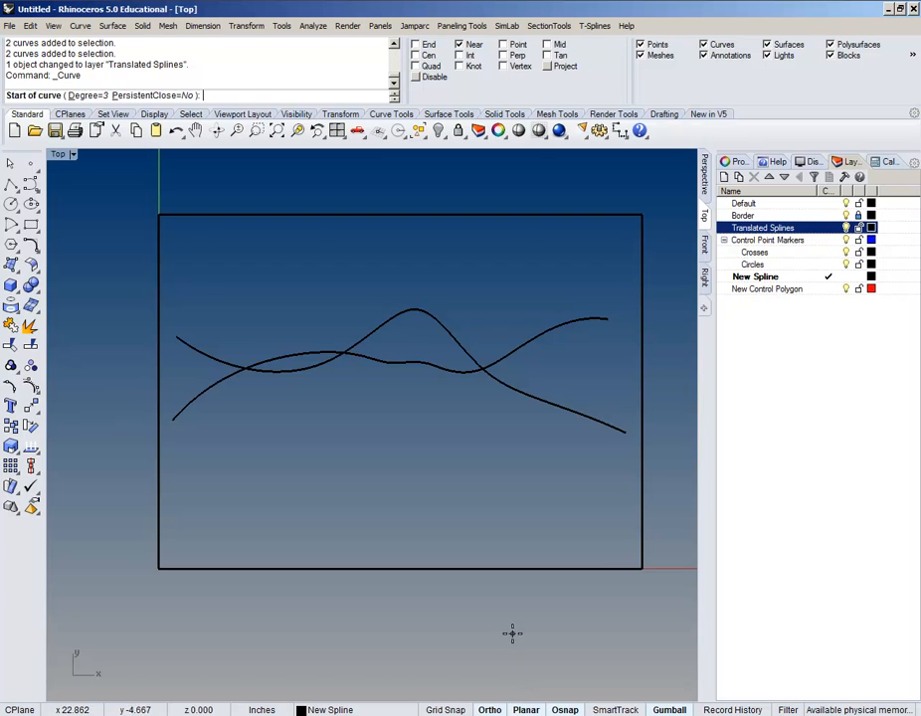
{"action": "left_click", "coordinate": [159, 373]}
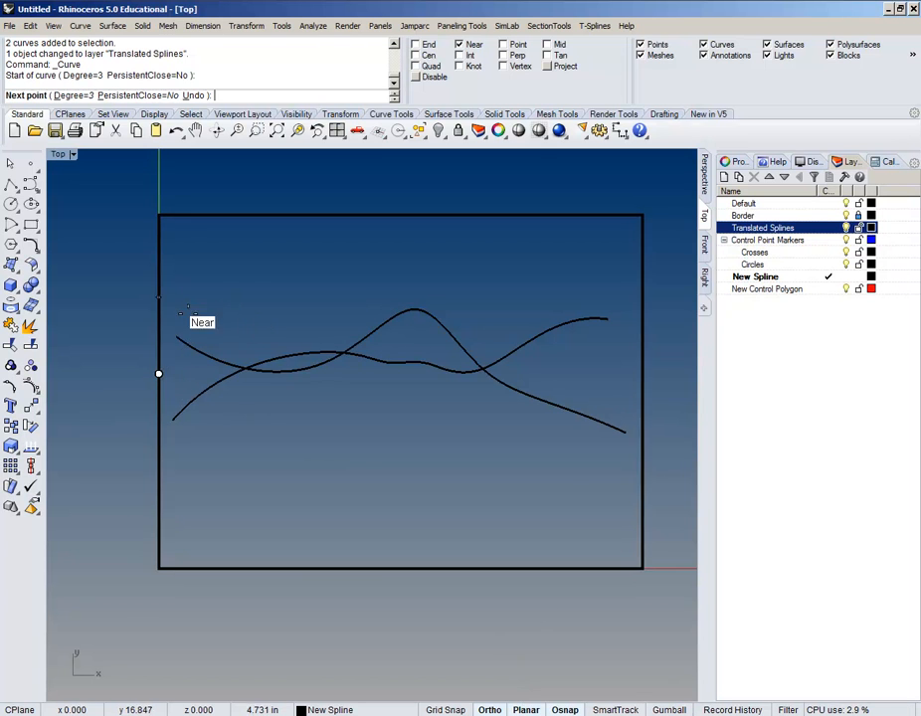
Step: With Ortho off, place the new spline's remaining control points across the border, ending the curve on the border's right edge
{"action": "key", "text": "F8"}
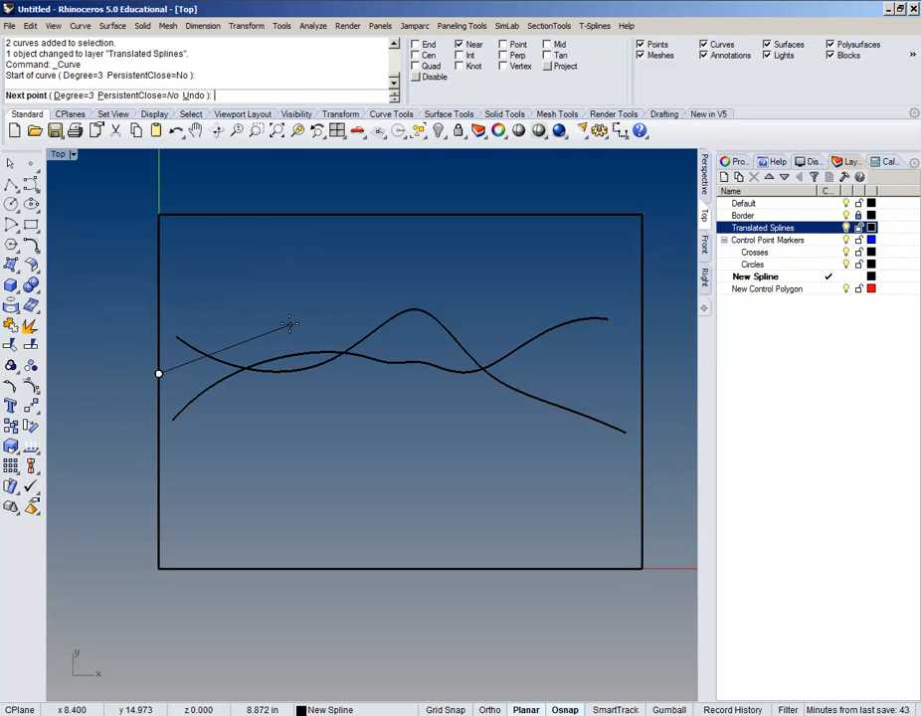
{"action": "left_click", "coordinate": [292, 324]}
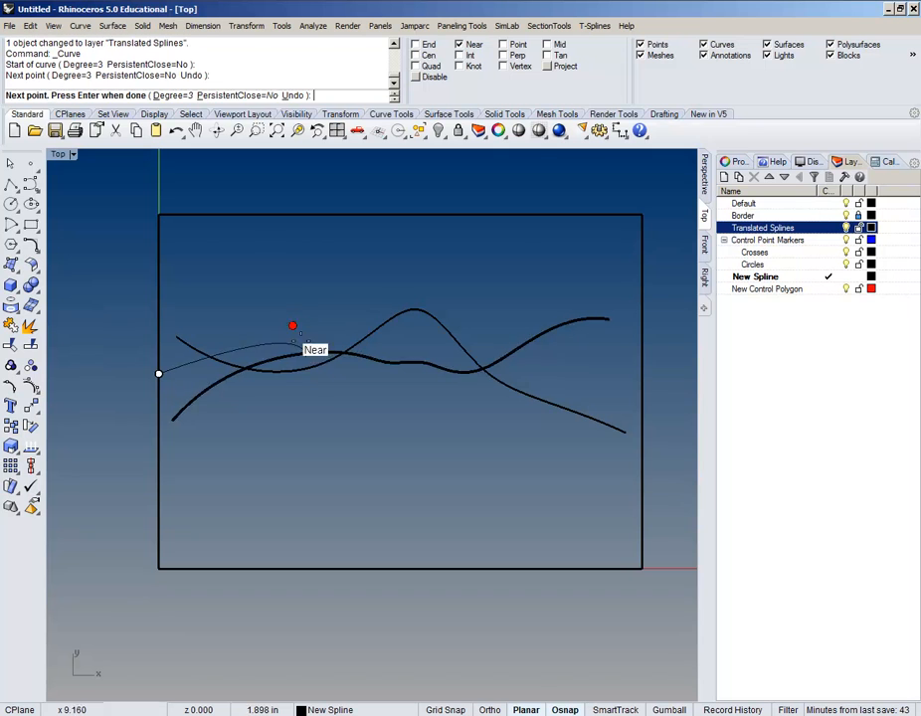
{"action": "left_click", "coordinate": [354, 388]}
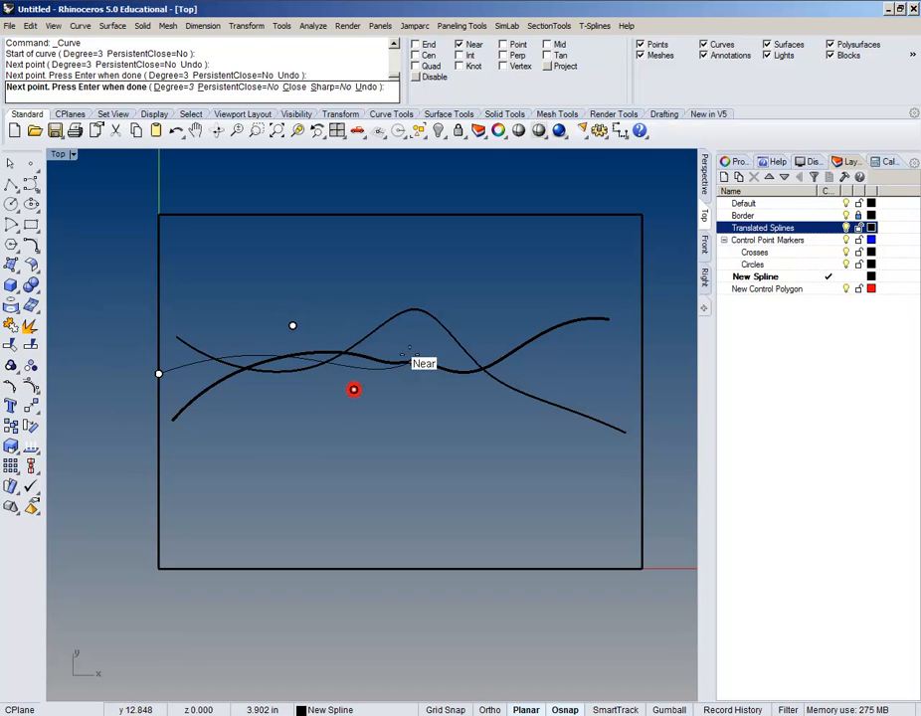
{"action": "left_click", "coordinate": [427, 340]}
{"action": "left_click", "coordinate": [474, 397]}
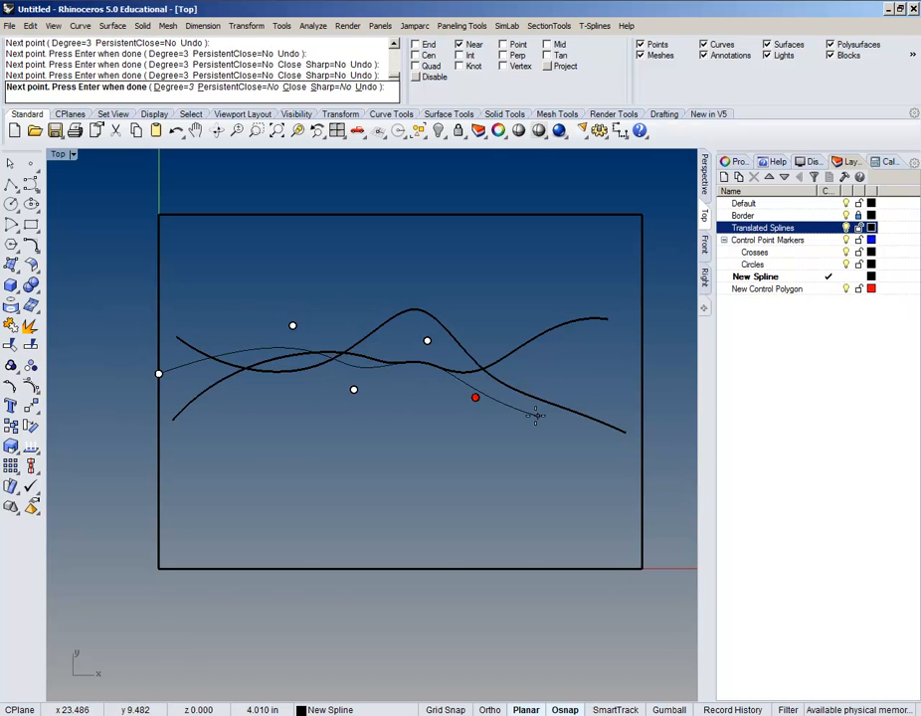
{"action": "left_click", "coordinate": [566, 345]}
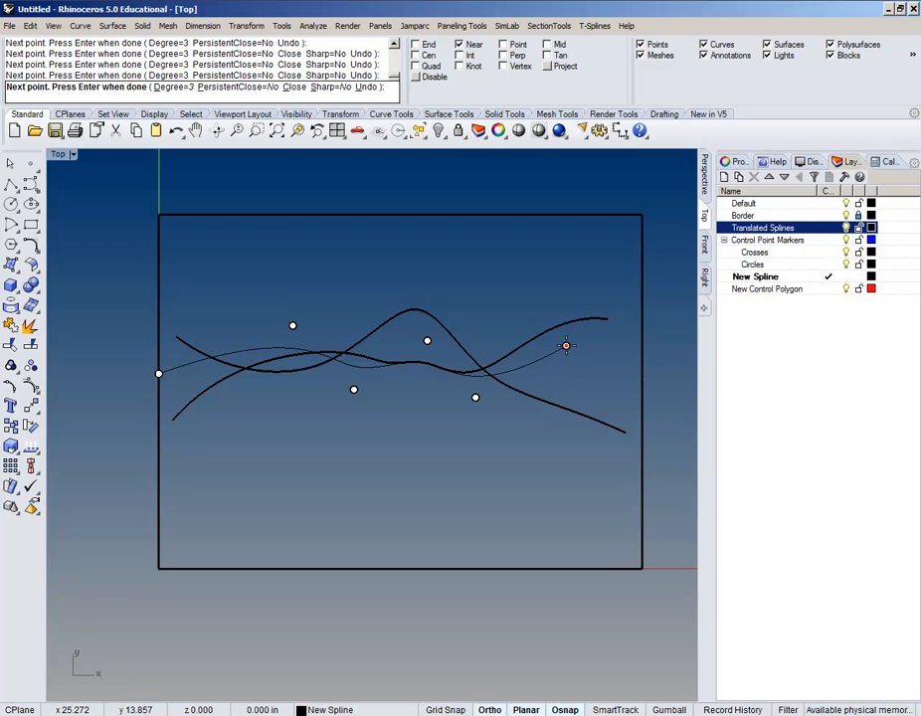
{"action": "left_click", "coordinate": [598, 289]}
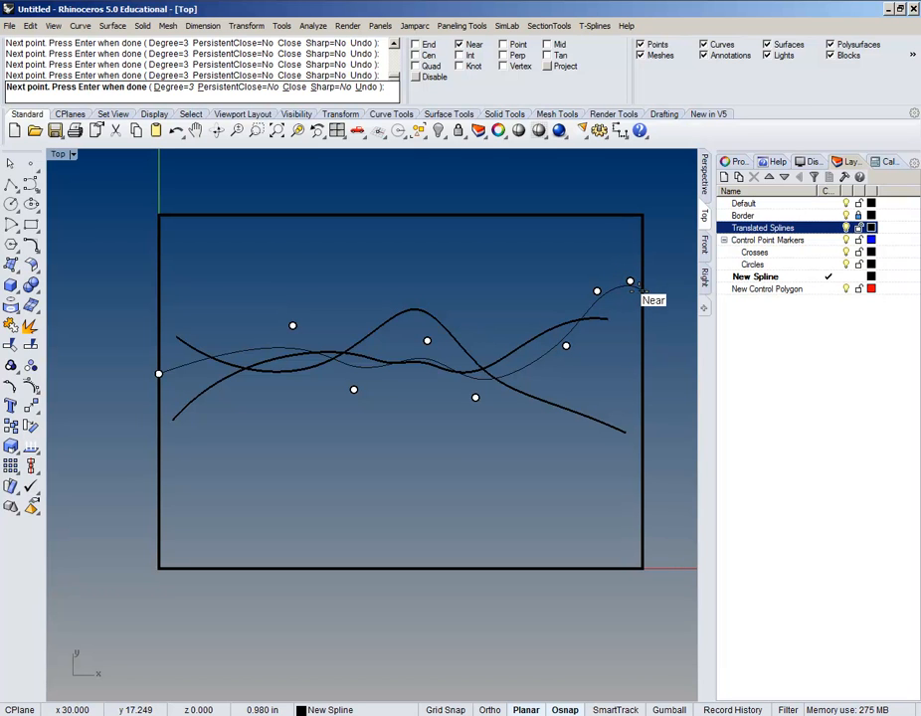
{"action": "left_click", "coordinate": [640, 290]}
{"action": "key", "text": "Return"}
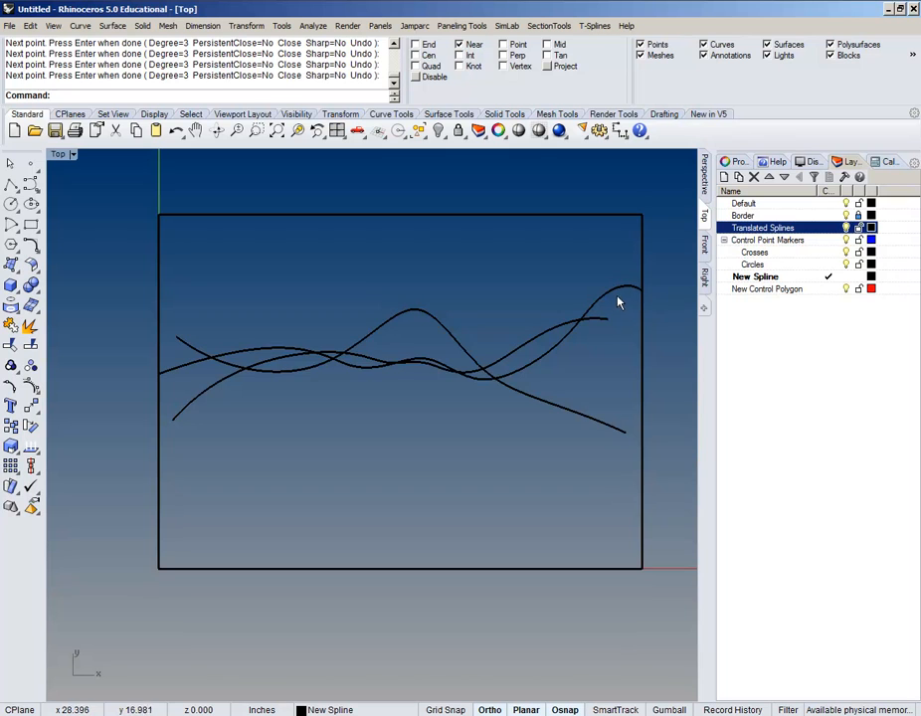
Step: Hide the Translated Splines layer
{"action": "left_click", "coordinate": [616, 299]}
{"action": "left_click", "coordinate": [845, 228]}
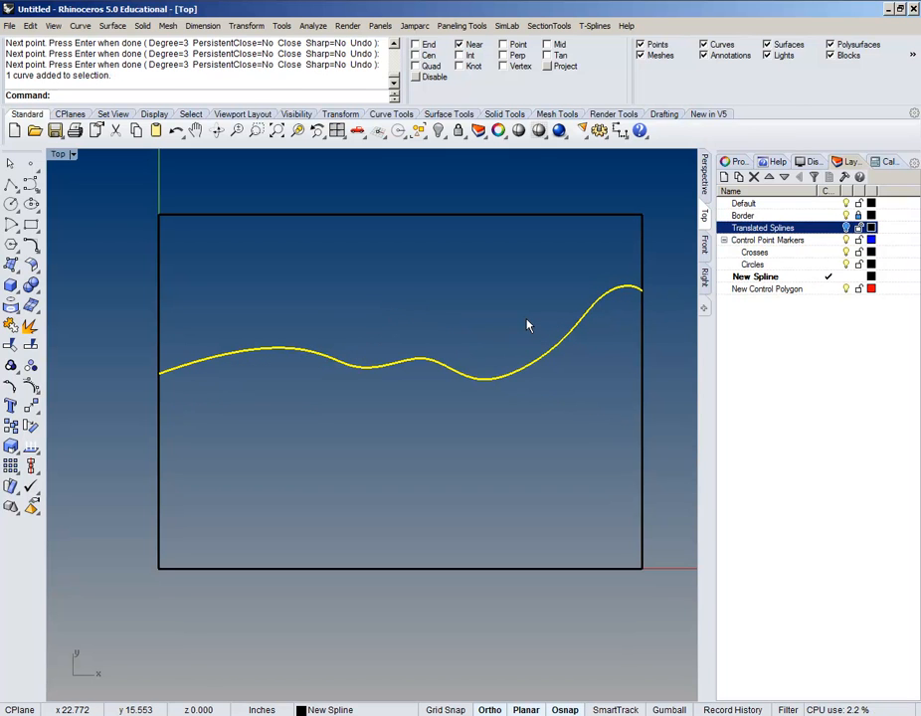
{"action": "left_click", "coordinate": [474, 326]}
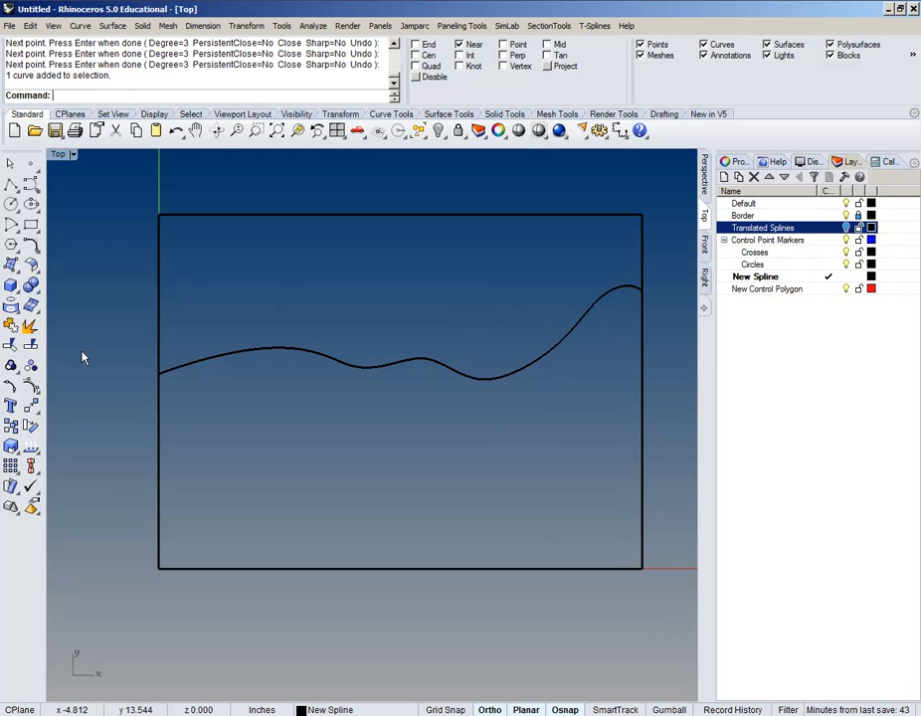
Step: Display the new spline's control points to inspect its control polygon, and hide them again
{"action": "left_click", "coordinate": [323, 355]}
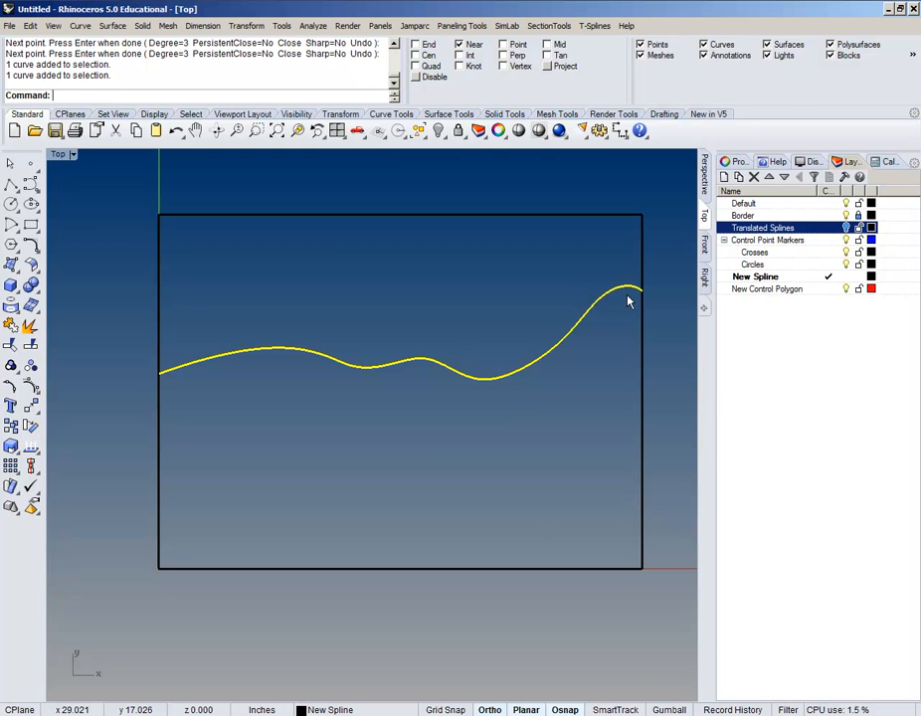
{"action": "left_click", "coordinate": [30, 365]}
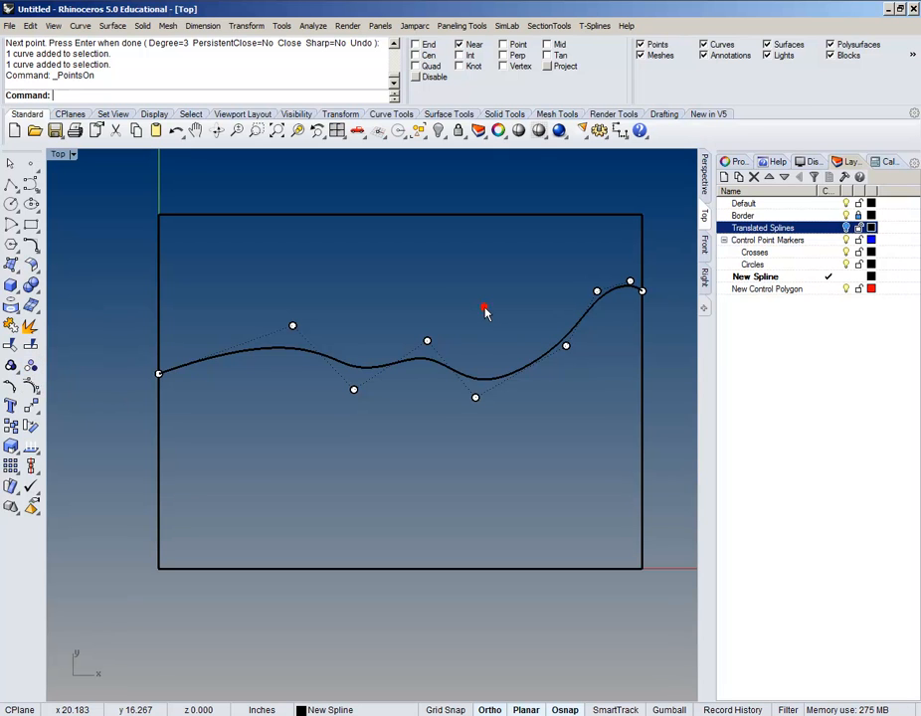
{"action": "key", "text": "Escape"}
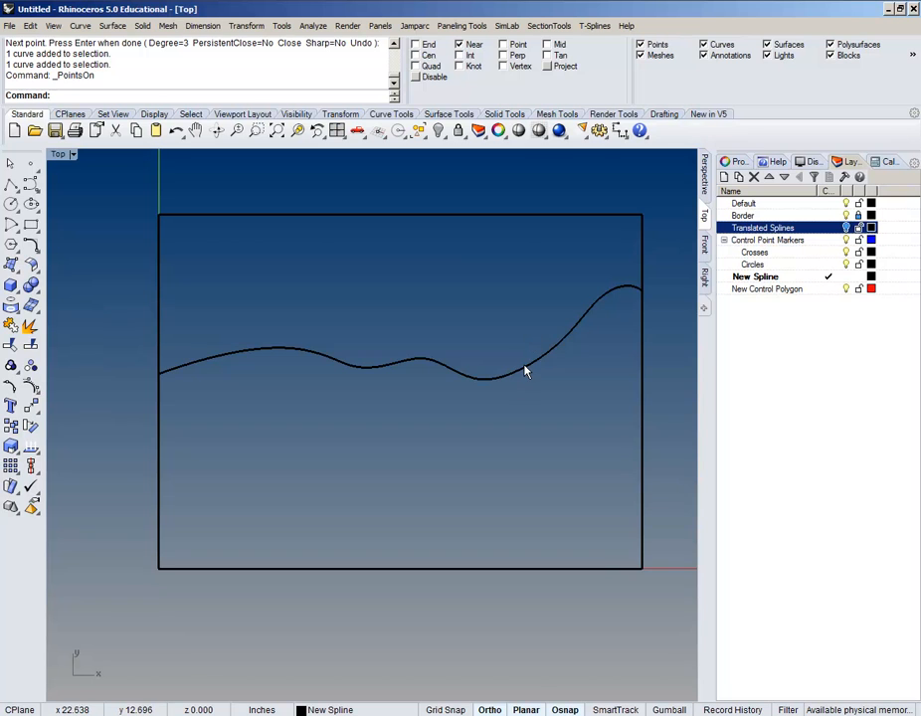
Step: Copy the new spline in place with the Copy command's InPlace option
{"action": "left_click", "coordinate": [528, 372]}
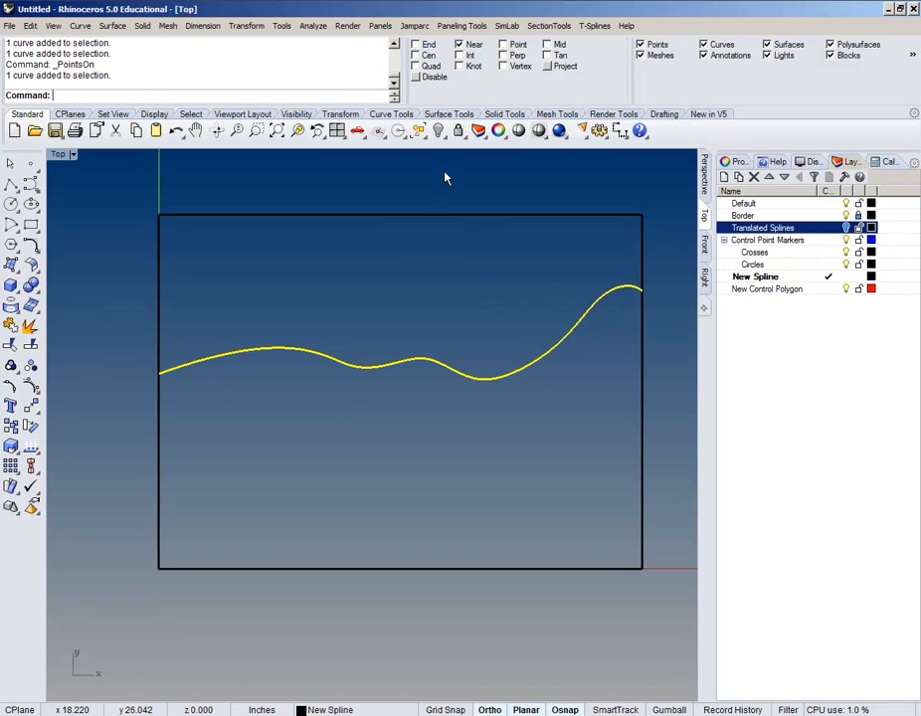
{"action": "left_click", "coordinate": [253, 26]}
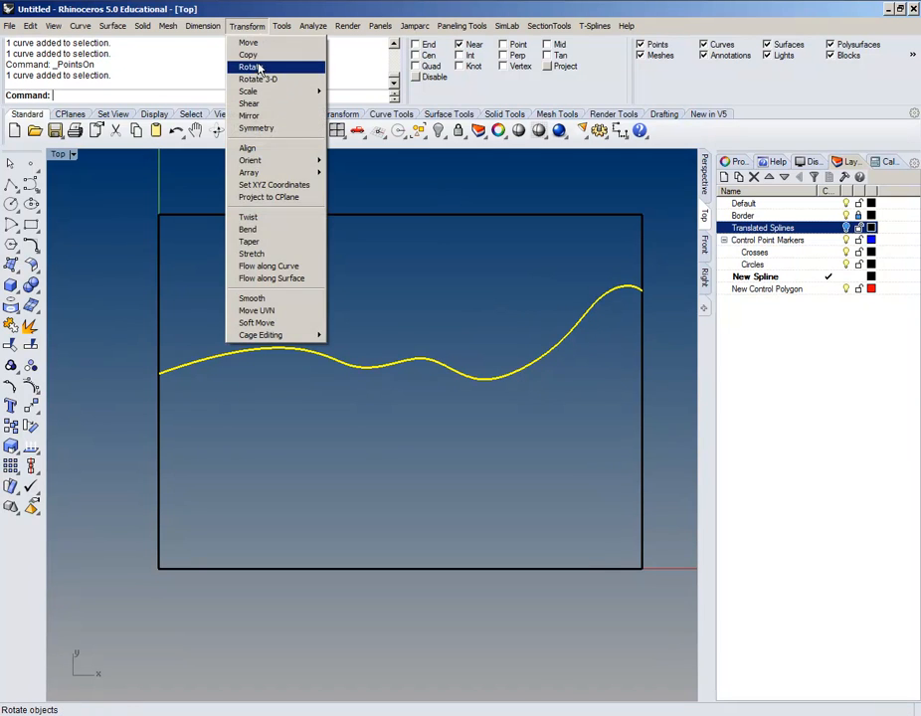
{"action": "left_click", "coordinate": [259, 55]}
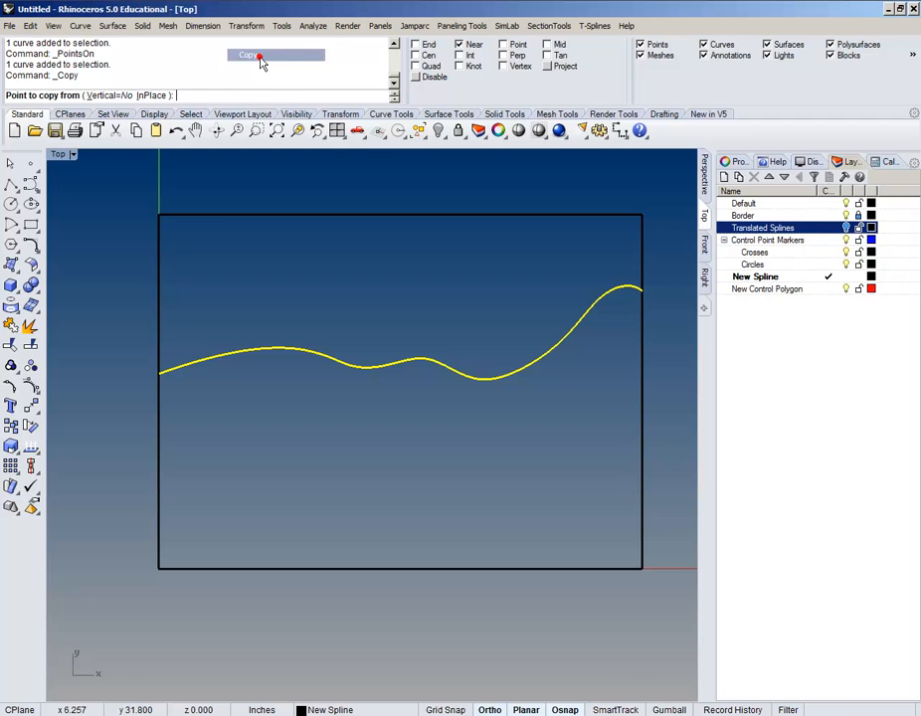
{"action": "left_click", "coordinate": [152, 95]}
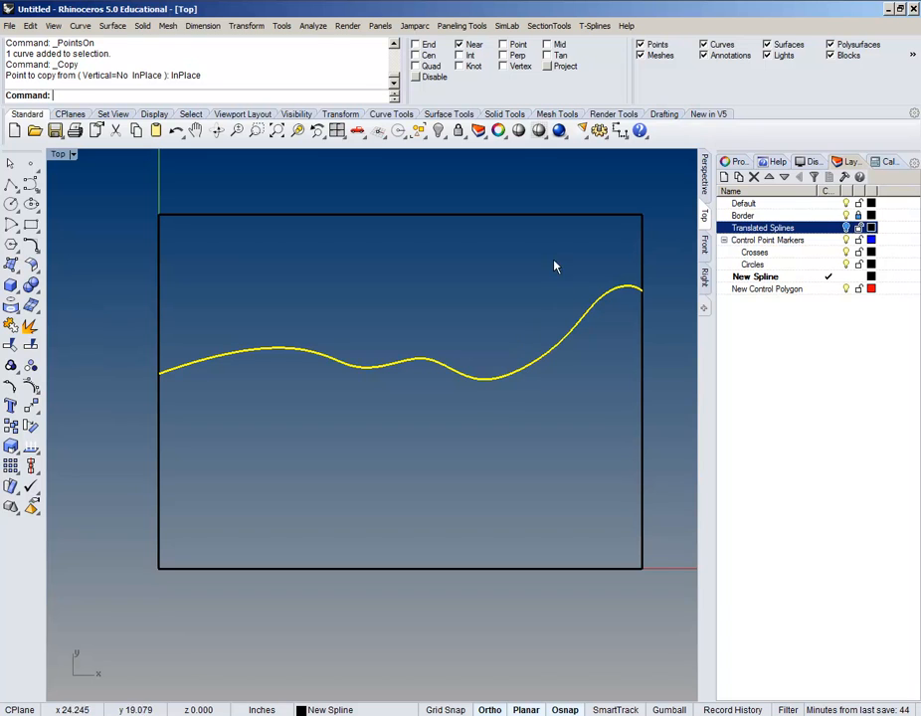
{"action": "left_click", "coordinate": [547, 313]}
{"action": "left_click", "coordinate": [551, 355]}
{"action": "left_click", "coordinate": [584, 399]}
Step: Change the selected spline copy to the New Control Polygon layer and make that layer current
{"action": "left_click", "coordinate": [751, 289]}
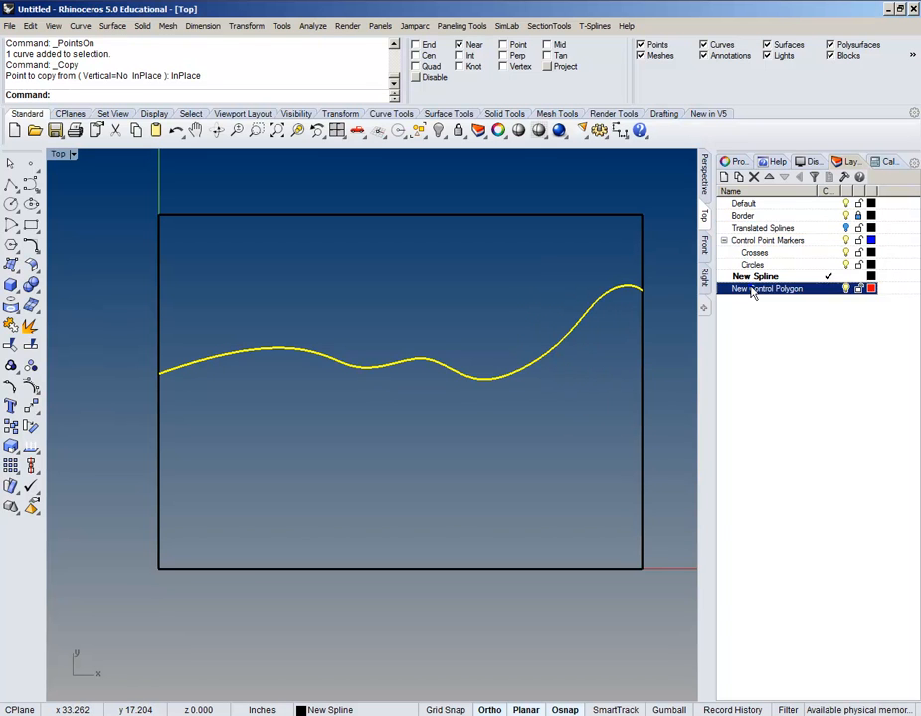
{"action": "right_click", "coordinate": [751, 289]}
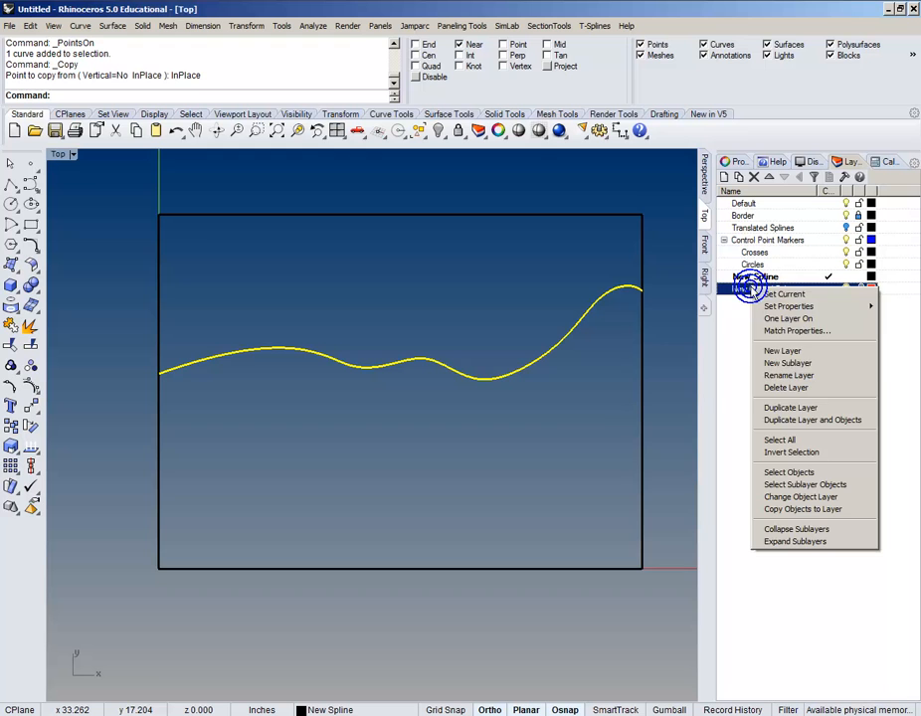
{"action": "left_click", "coordinate": [810, 497]}
{"action": "left_click", "coordinate": [829, 289]}
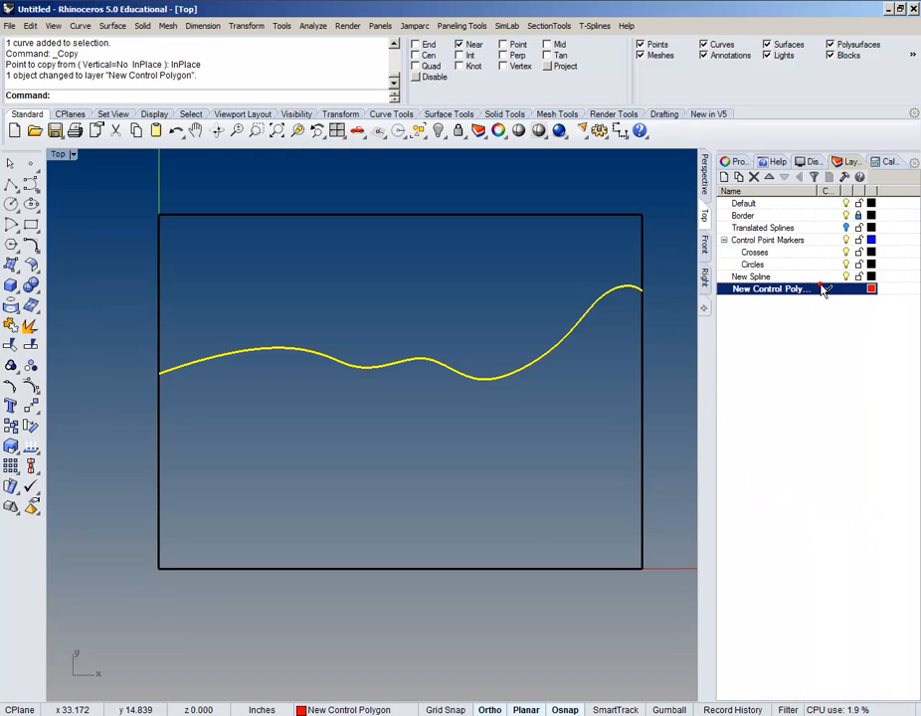
{"action": "key", "text": "Escape"}
Step: Pick the red curve from the two overlapping splines and turn on the control points
{"action": "left_click", "coordinate": [430, 376]}
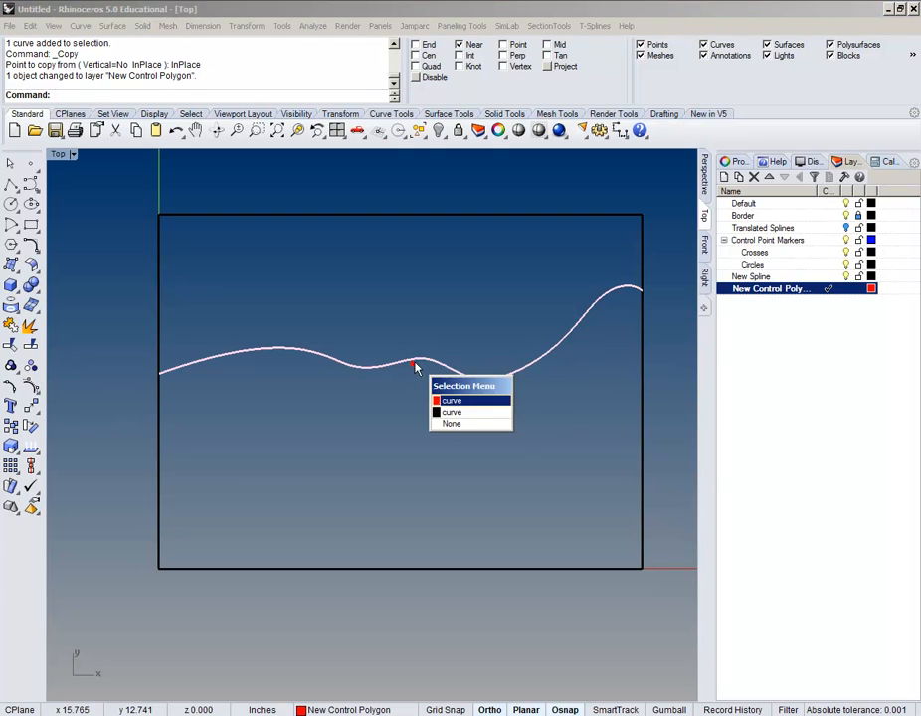
{"action": "left_click", "coordinate": [448, 400]}
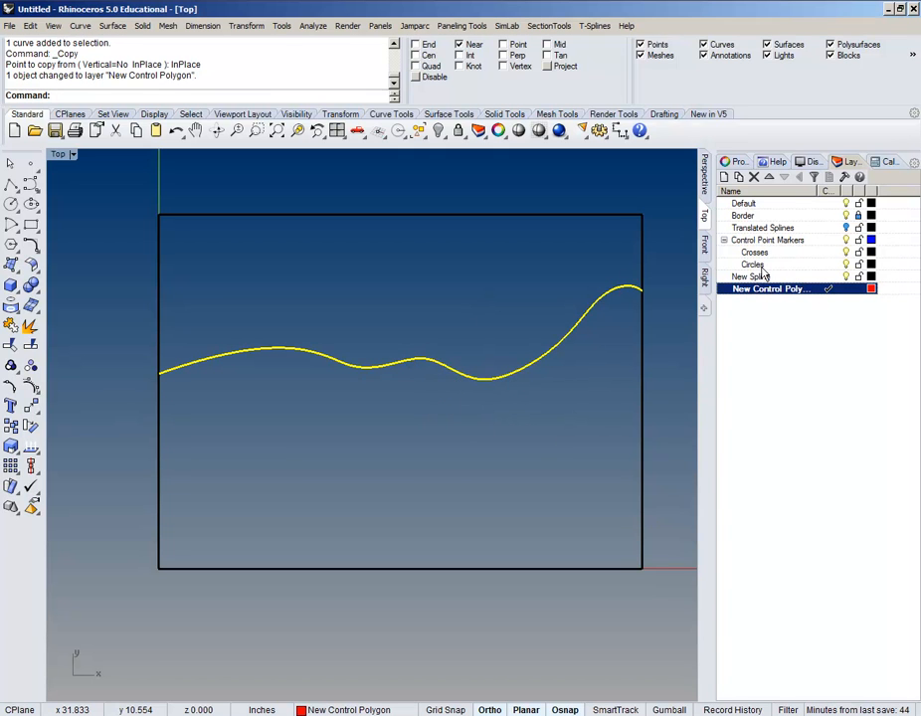
{"action": "left_click", "coordinate": [407, 335]}
{"action": "left_click", "coordinate": [419, 357]}
{"action": "left_click", "coordinate": [457, 405]}
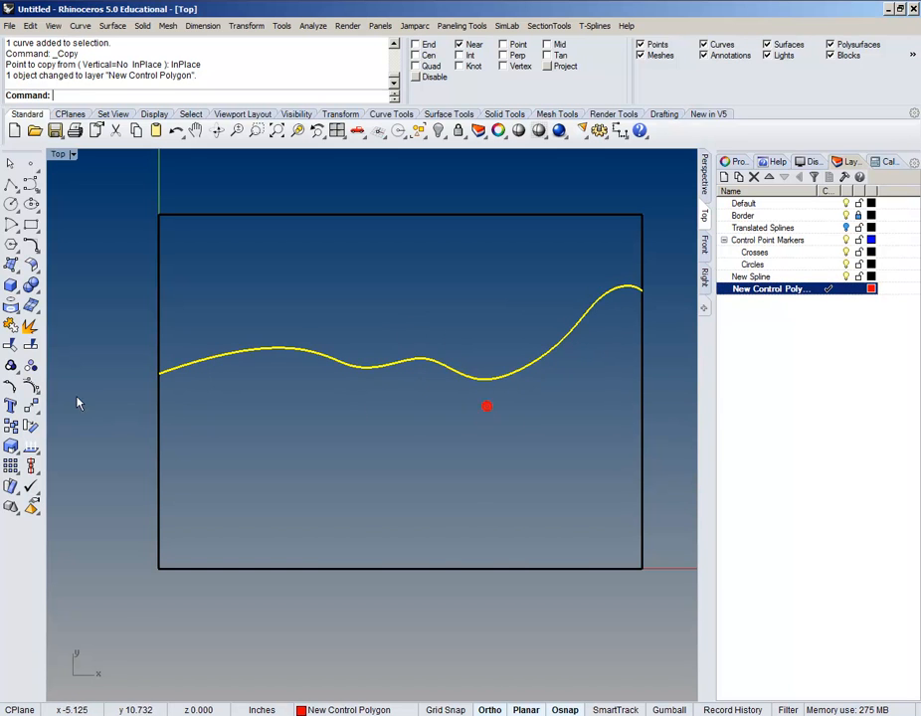
{"action": "key", "text": "F10"}
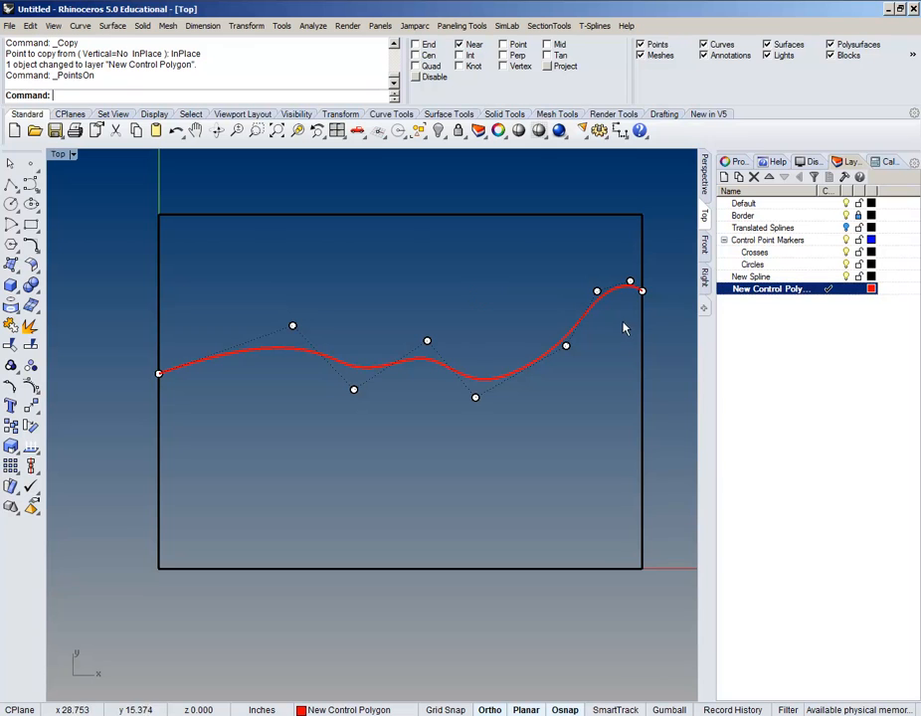
Step: Change the red spline copy to degree 1 with Deformable set to No
{"action": "left_click", "coordinate": [588, 320]}
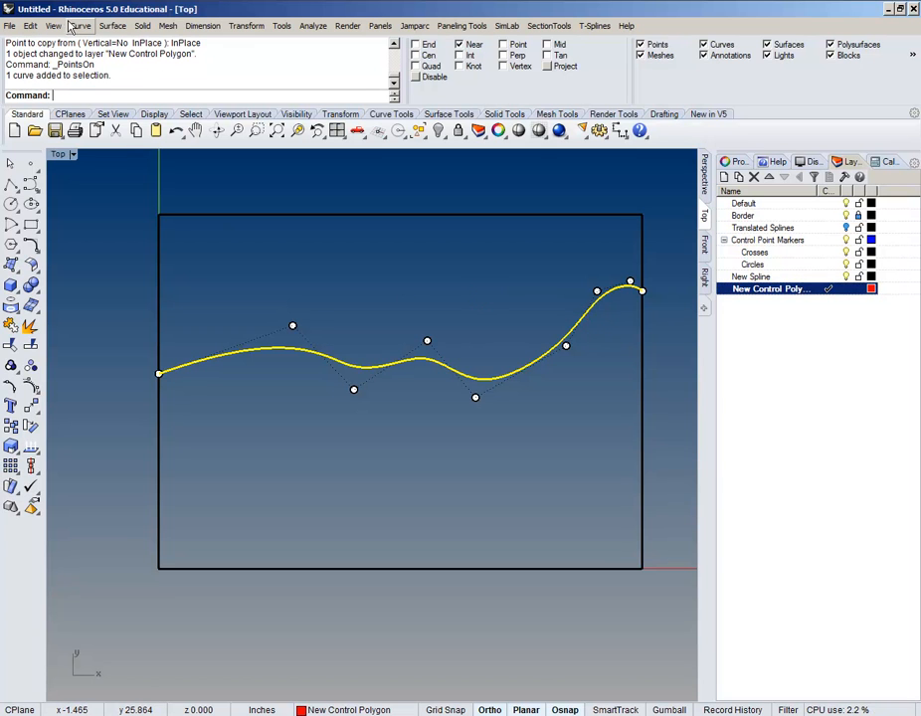
{"action": "left_click", "coordinate": [30, 26]}
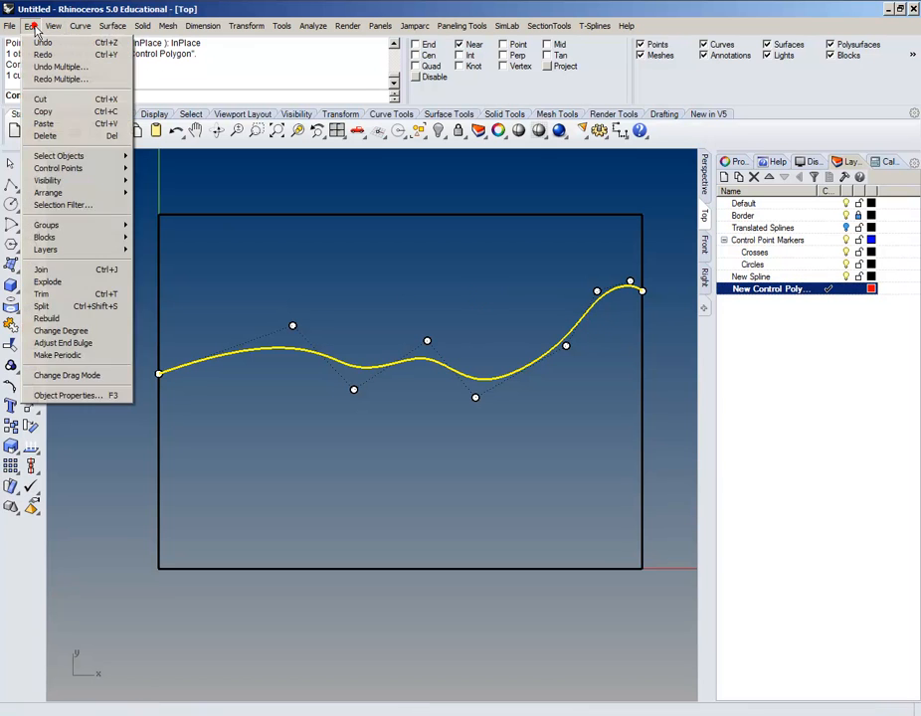
{"action": "left_click", "coordinate": [87, 334]}
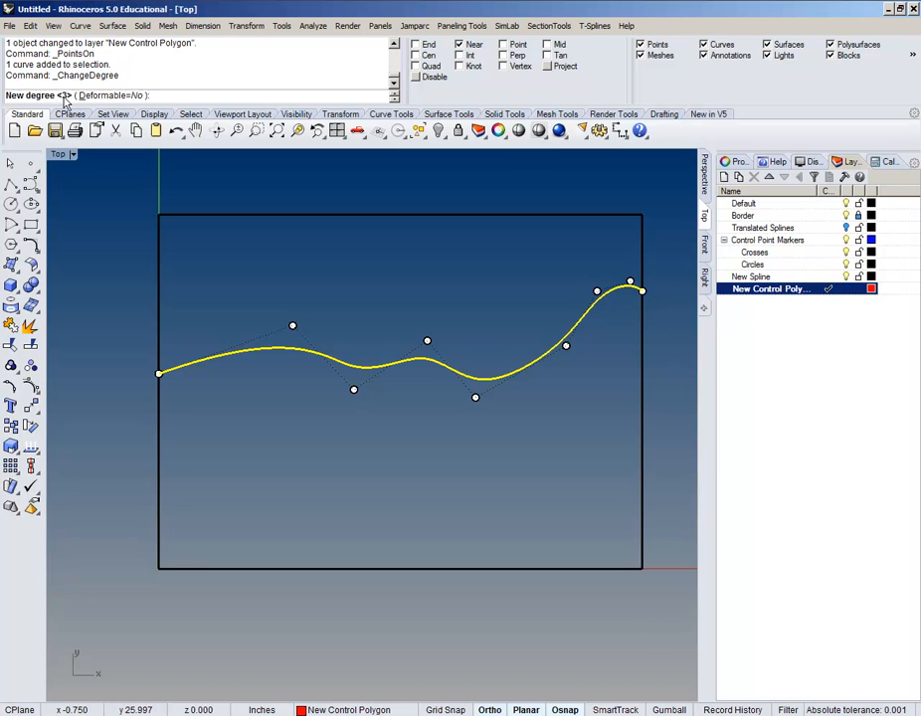
{"action": "type", "text": "1"}
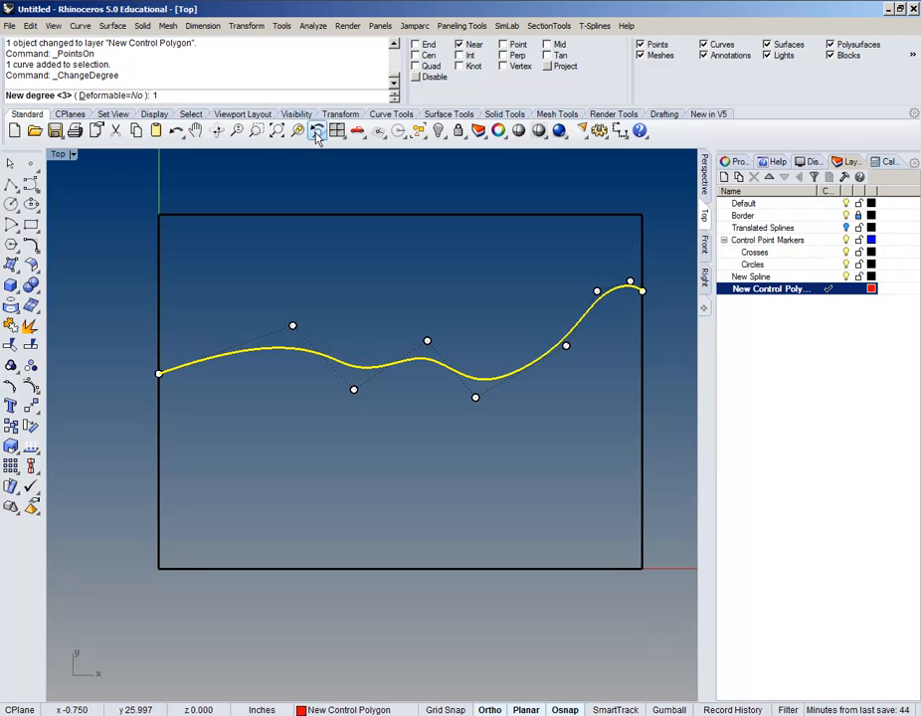
{"action": "key", "text": "Return"}
{"action": "key", "text": "Escape"}
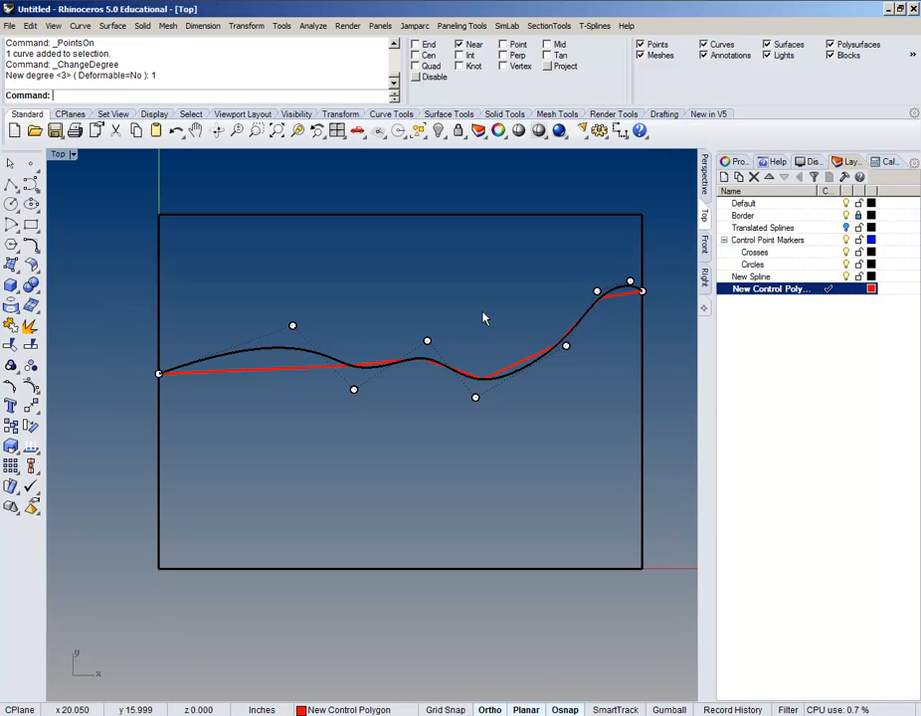
Step: Delete the red degree 1 curve and hide the remaining spline's control points
{"action": "left_click", "coordinate": [246, 375]}
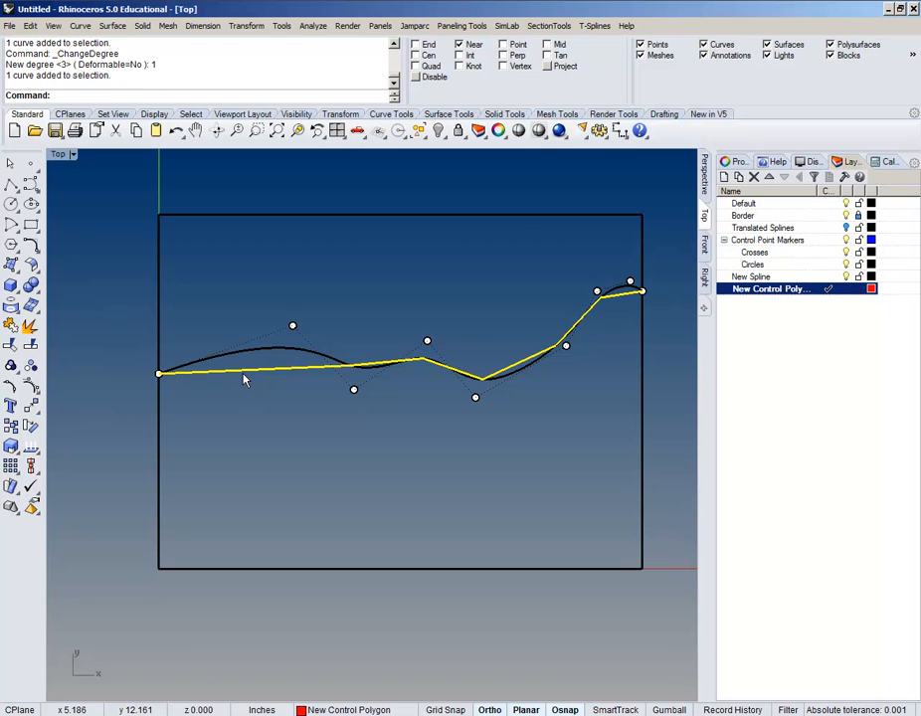
{"action": "key", "text": "Delete"}
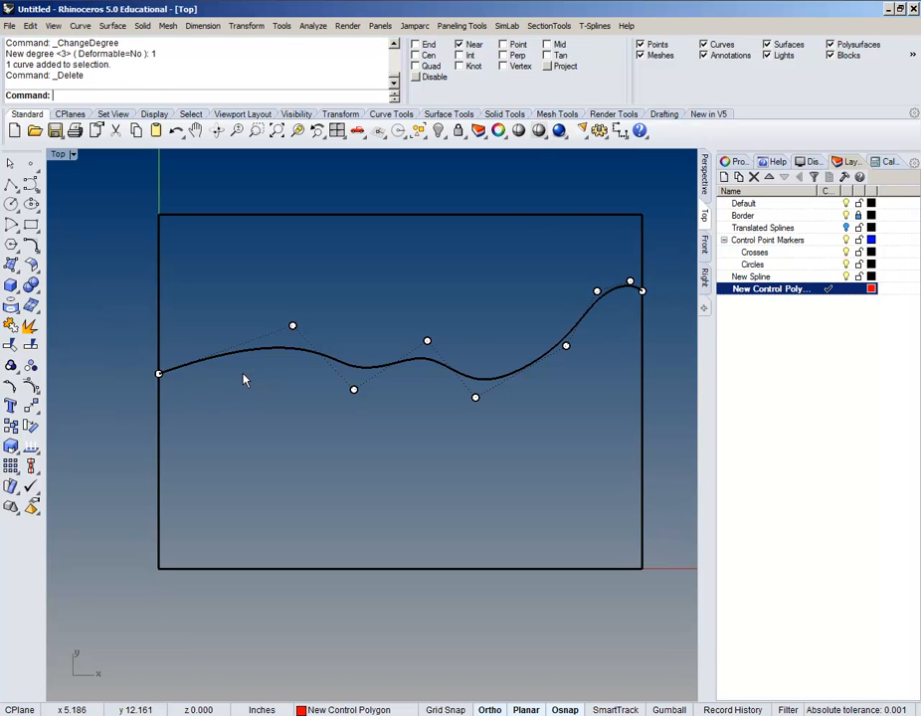
{"action": "key", "text": "Return"}
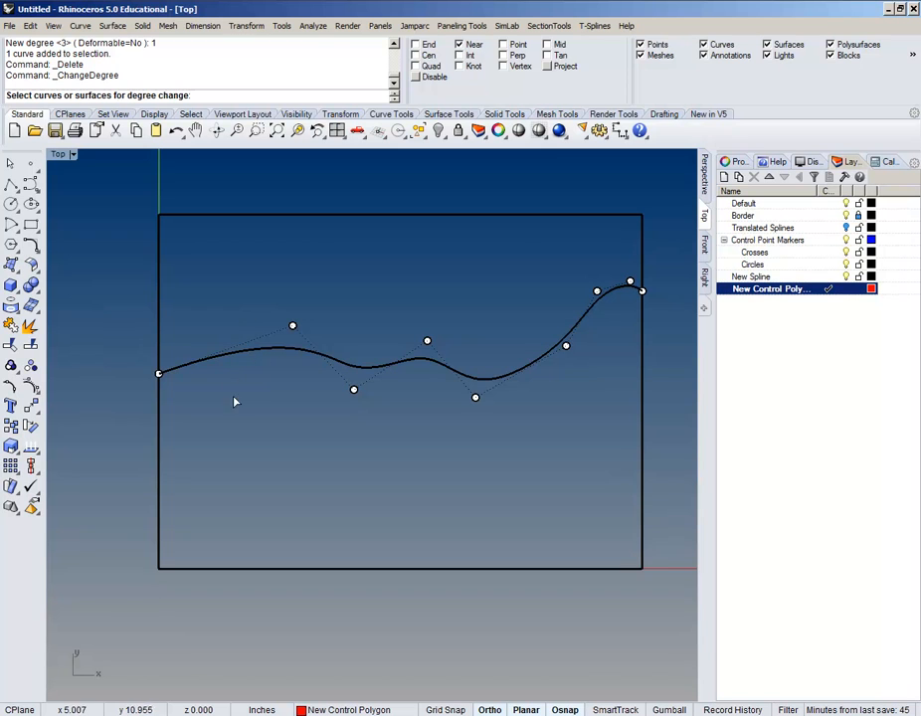
{"action": "key", "text": "Escape"}
{"action": "key", "text": "Escape"}
{"action": "right_click", "coordinate": [517, 392]}
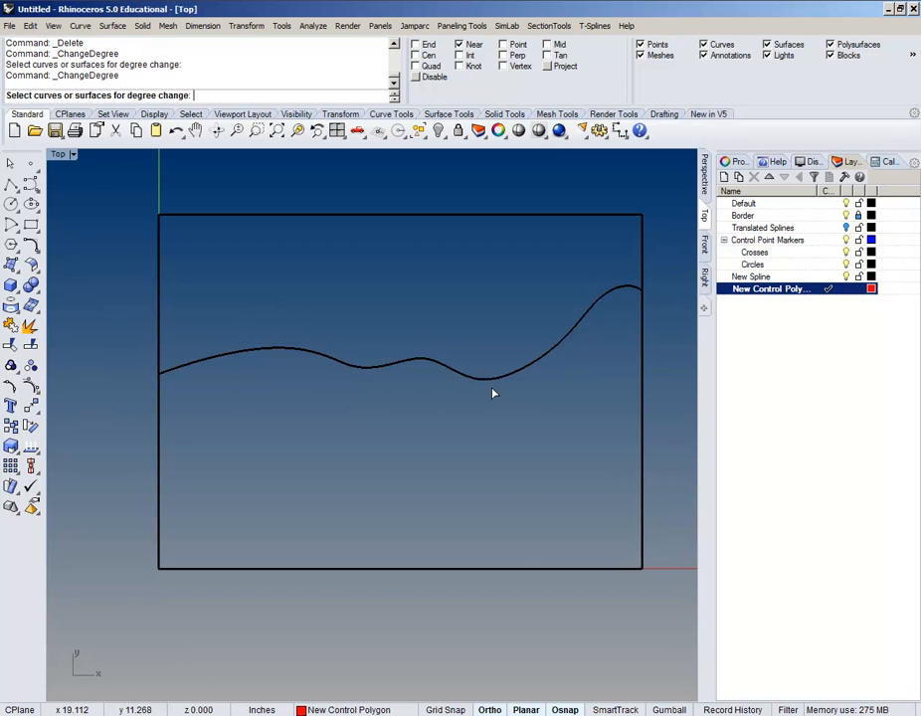
{"action": "left_click", "coordinate": [452, 374]}
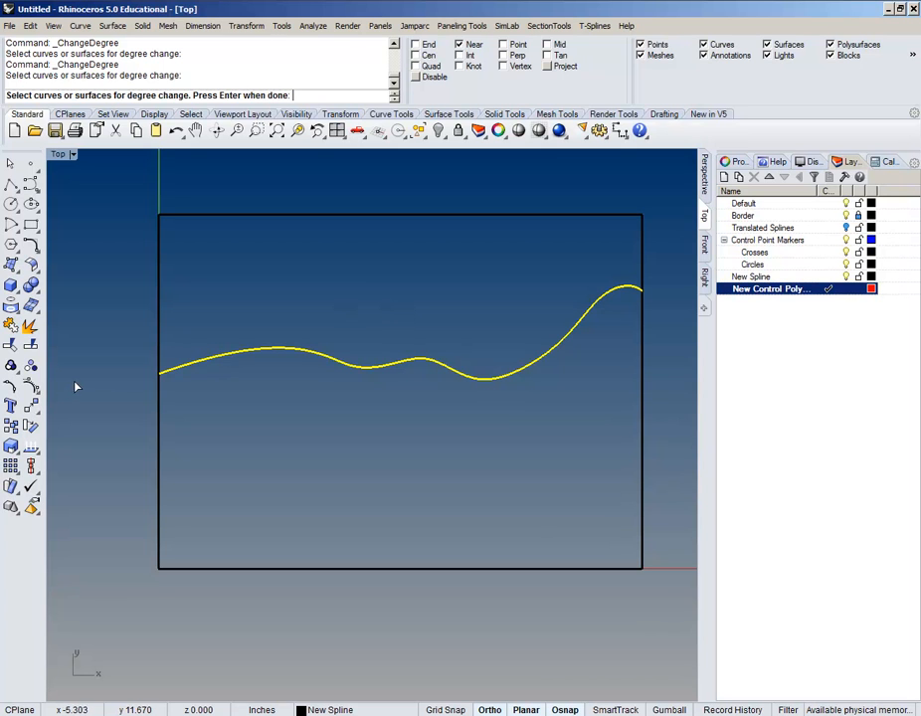
{"action": "left_click", "coordinate": [33, 386]}
{"action": "left_click", "coordinate": [444, 367]}
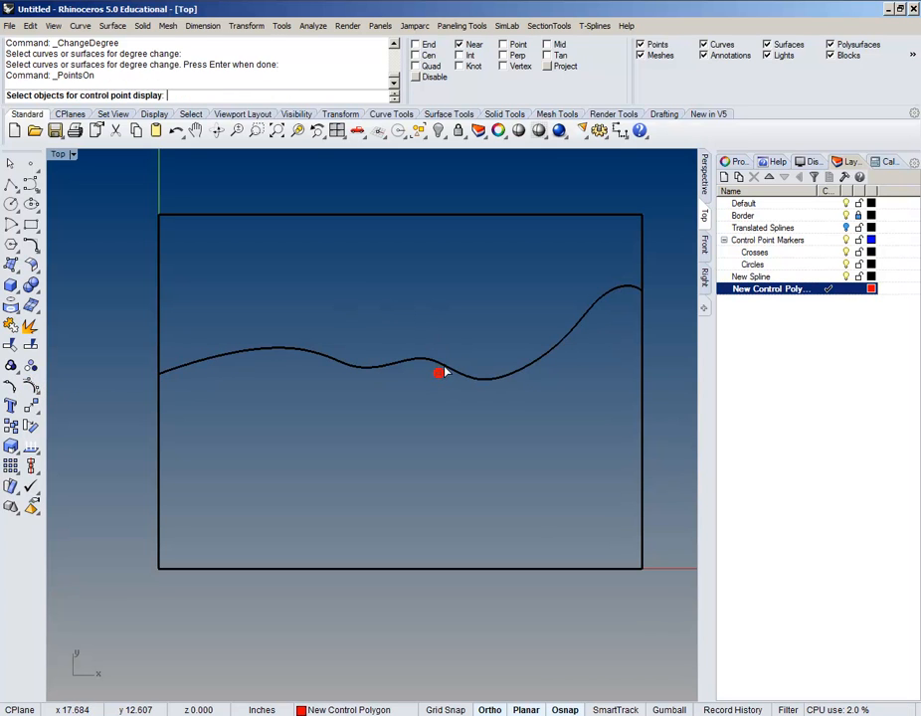
{"action": "right_click", "coordinate": [445, 368]}
Step: Select the new spline and copy it onto the New Control Polygon layer
{"action": "scroll", "coordinate": [375, 351], "scroll_direction": "up", "scroll_amount": 6}
{"action": "right_click_drag", "start_coordinate": [376, 351], "coordinate": [363, 400]}
{"action": "scroll", "coordinate": [363, 400], "scroll_direction": "down", "scroll_amount": 6}
{"action": "left_click", "coordinate": [522, 415]}
{"action": "right_click", "coordinate": [763, 290]}
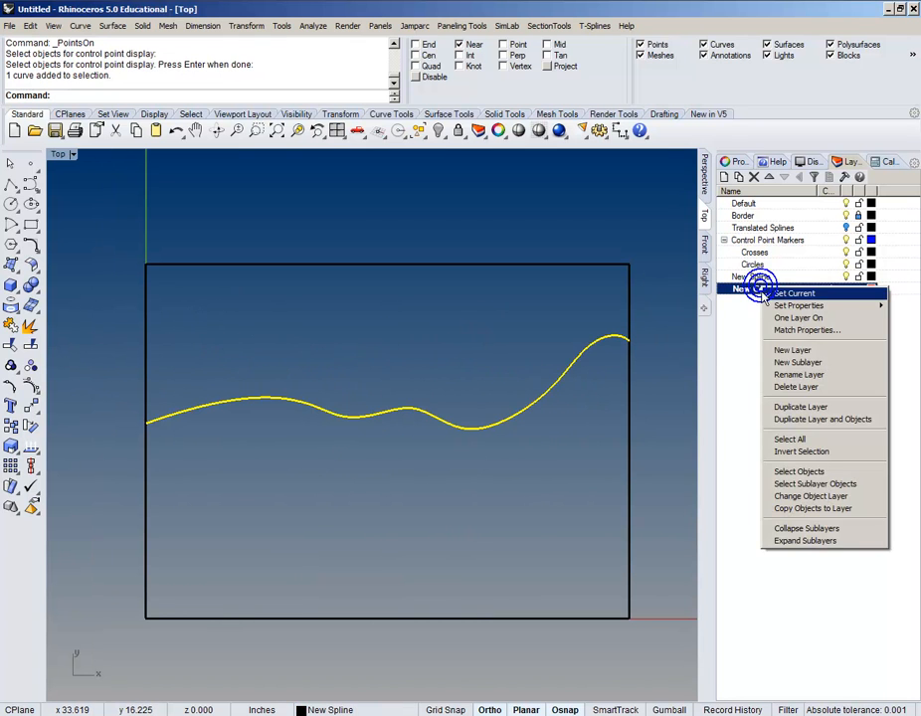
{"action": "left_click", "coordinate": [832, 509]}
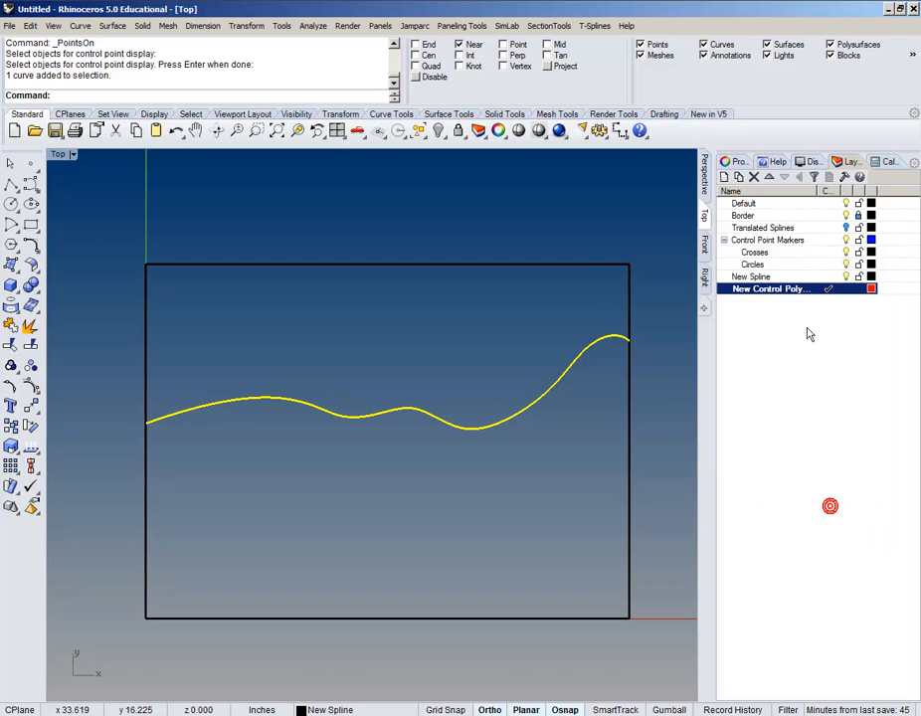
Step: Select the red copy of the wavy curve on the New Control Polygon layer and hide the New Spline layer
{"action": "left_click", "coordinate": [483, 338]}
{"action": "scroll", "coordinate": [430, 395], "scroll_direction": "down", "scroll_amount": 4}
{"action": "left_click", "coordinate": [436, 420]}
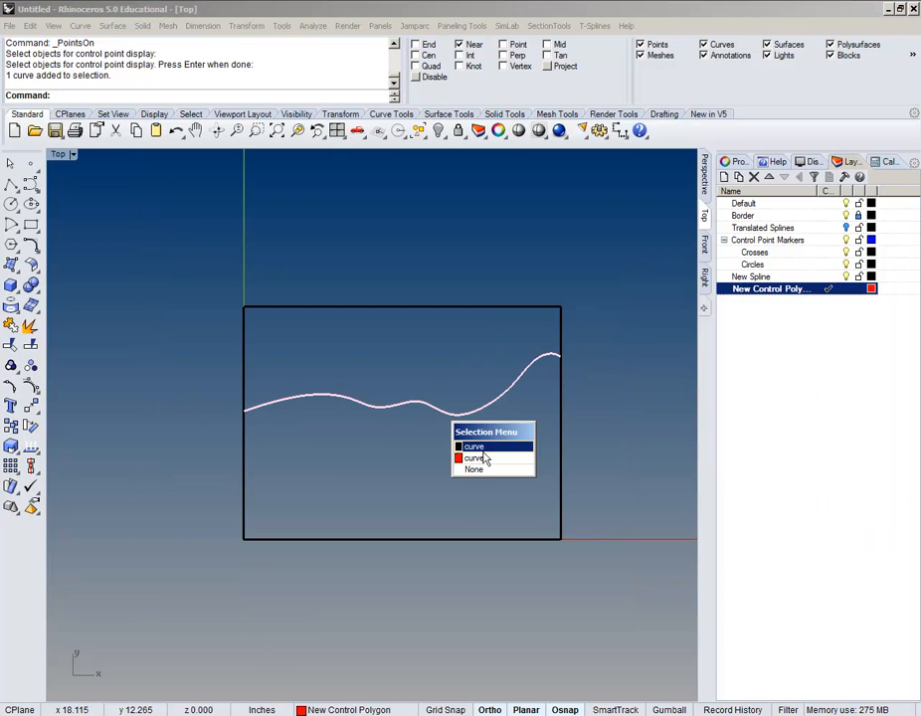
{"action": "left_click", "coordinate": [482, 456]}
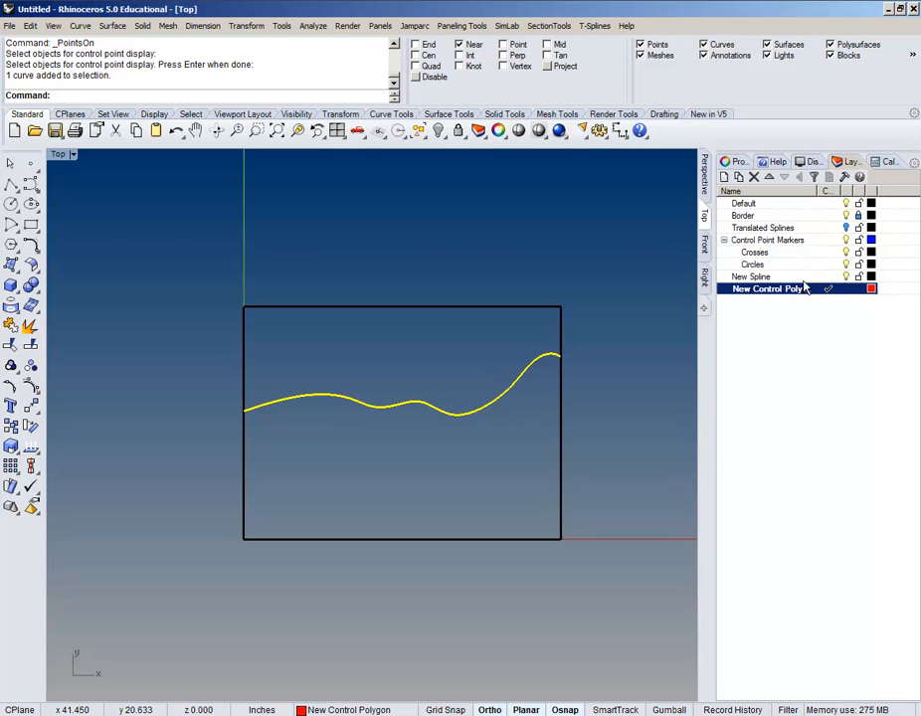
{"action": "left_click", "coordinate": [751, 276]}
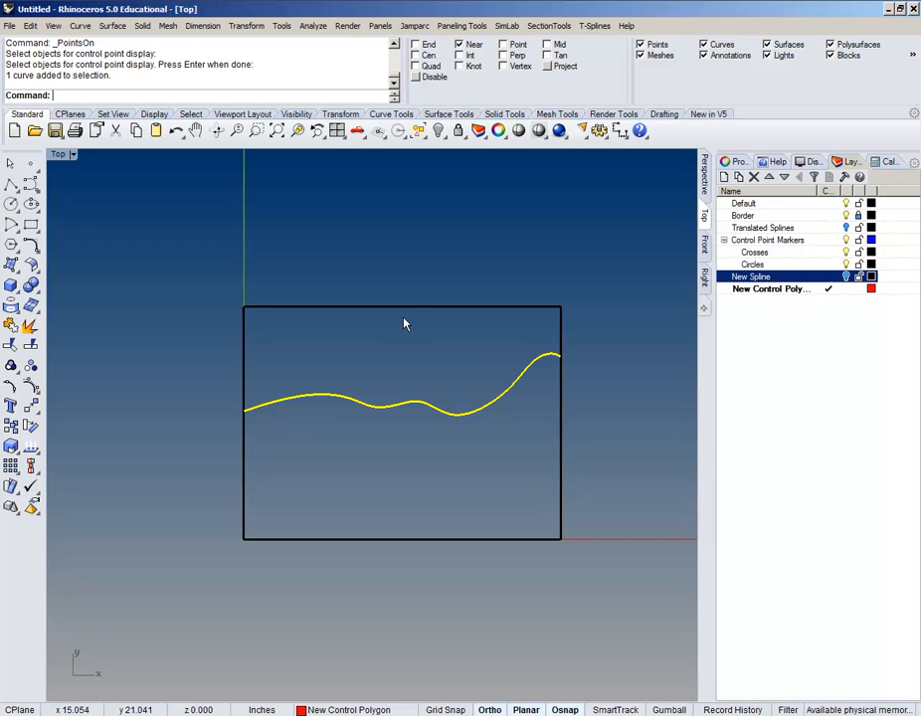
Step: Try changing the selected curve's degree to 1 with Deformable set to Yes, and undo the change
{"action": "type", "text": "ChangeDegree"}
{"action": "key", "text": "Return"}
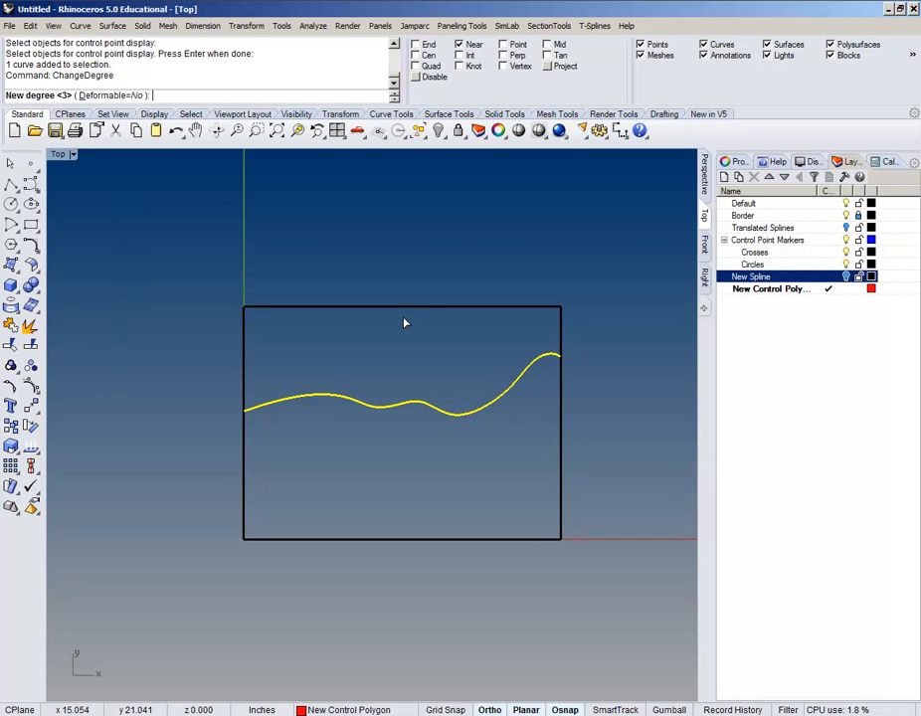
{"action": "left_click", "coordinate": [153, 97]}
{"action": "left_click", "coordinate": [129, 96]}
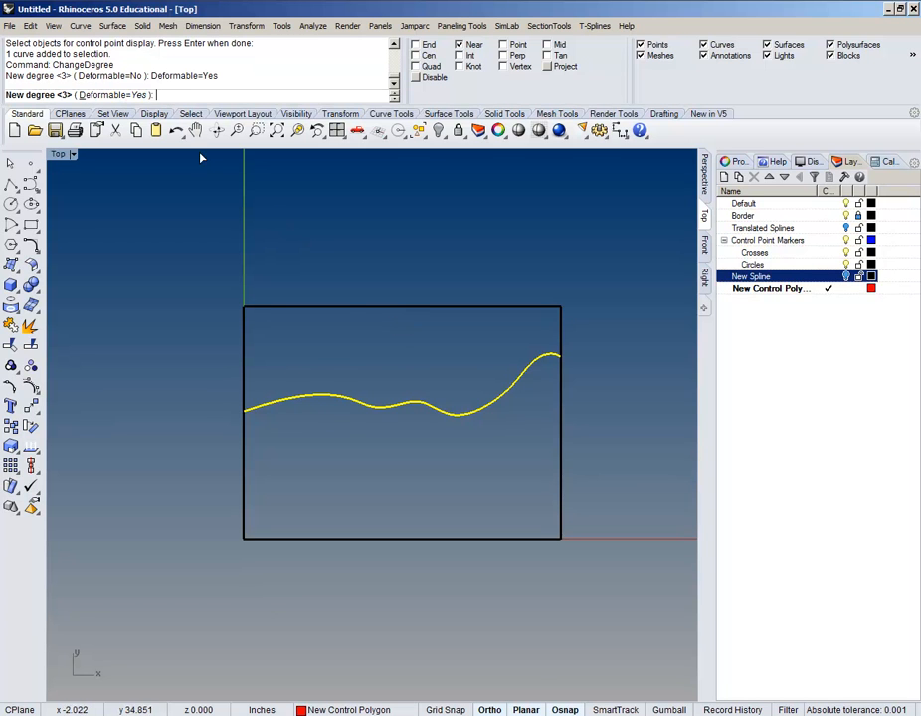
{"action": "type", "text": "1"}
{"action": "key", "text": "Return"}
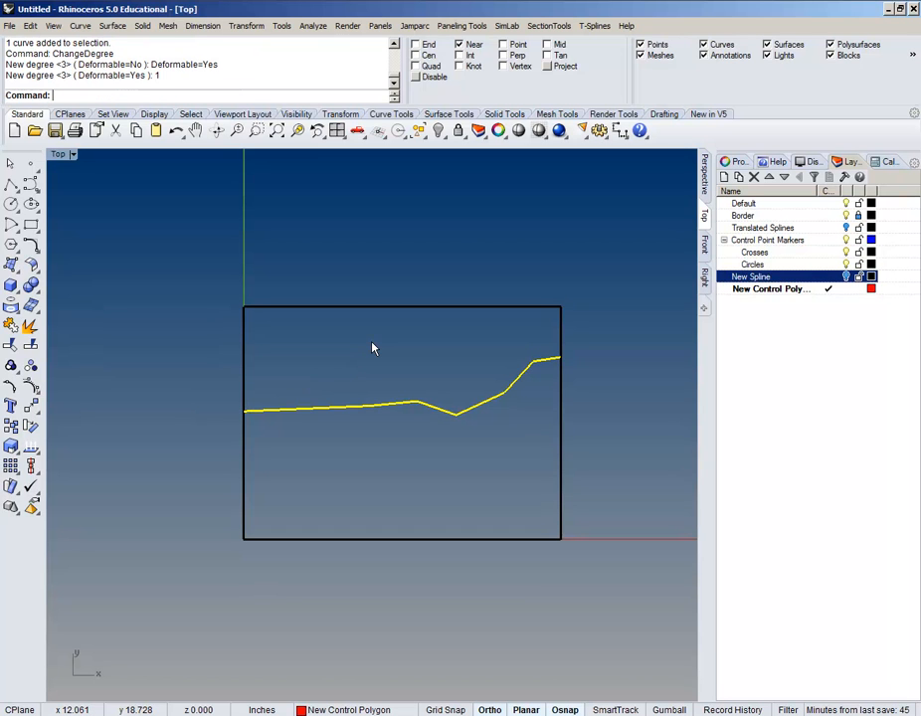
{"action": "key", "text": "ctrl+z"}
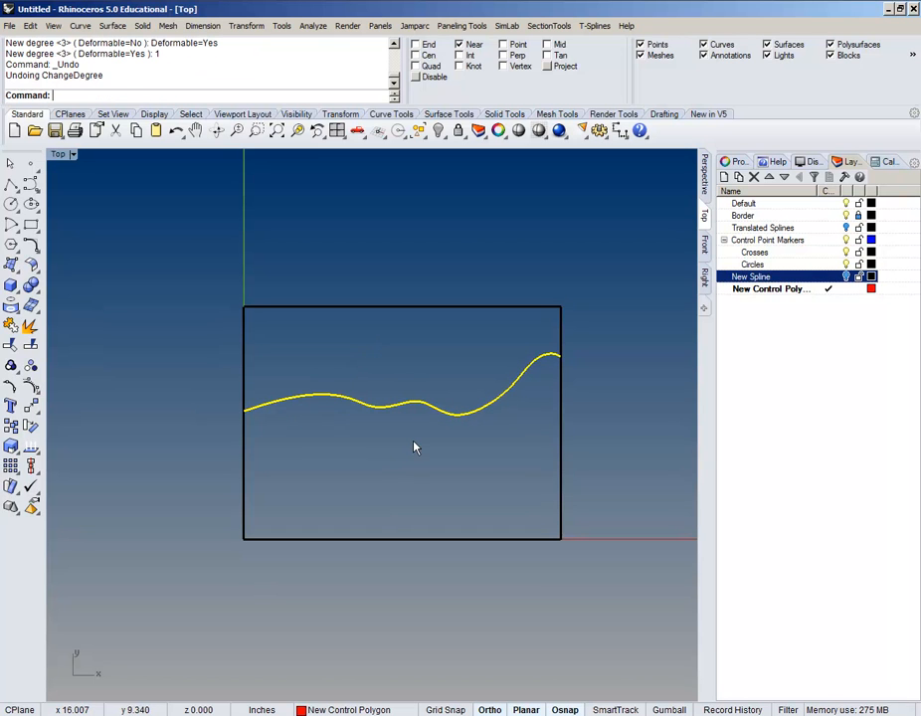
Step: Turn on the control points of the curve on the New Control Polygon layer and show the New Spline layer again
{"action": "scroll", "coordinate": [415, 448], "scroll_direction": "up", "scroll_amount": 2}
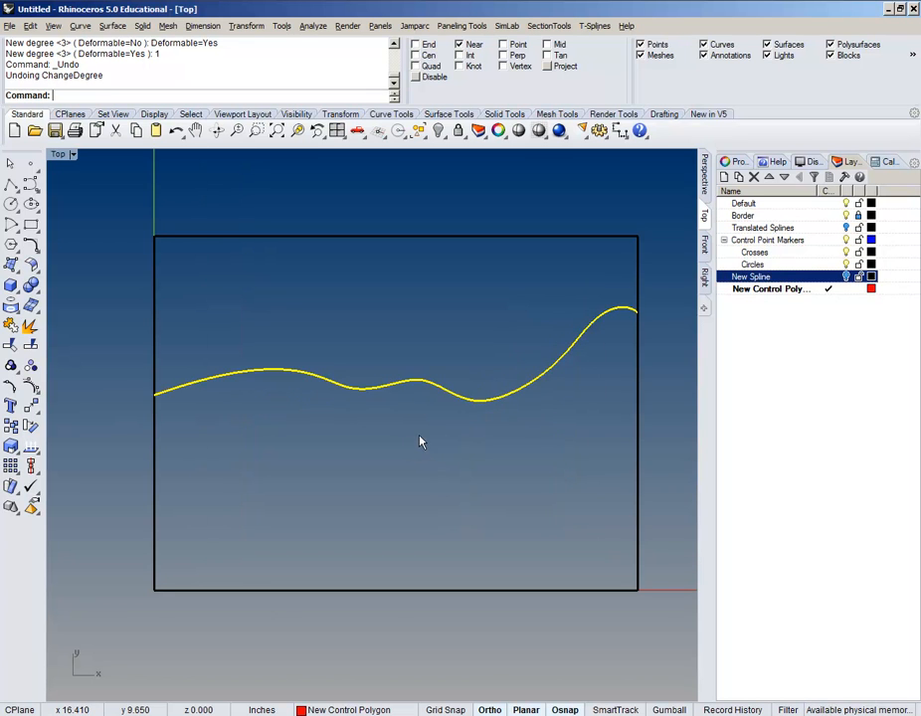
{"action": "left_click", "coordinate": [419, 350]}
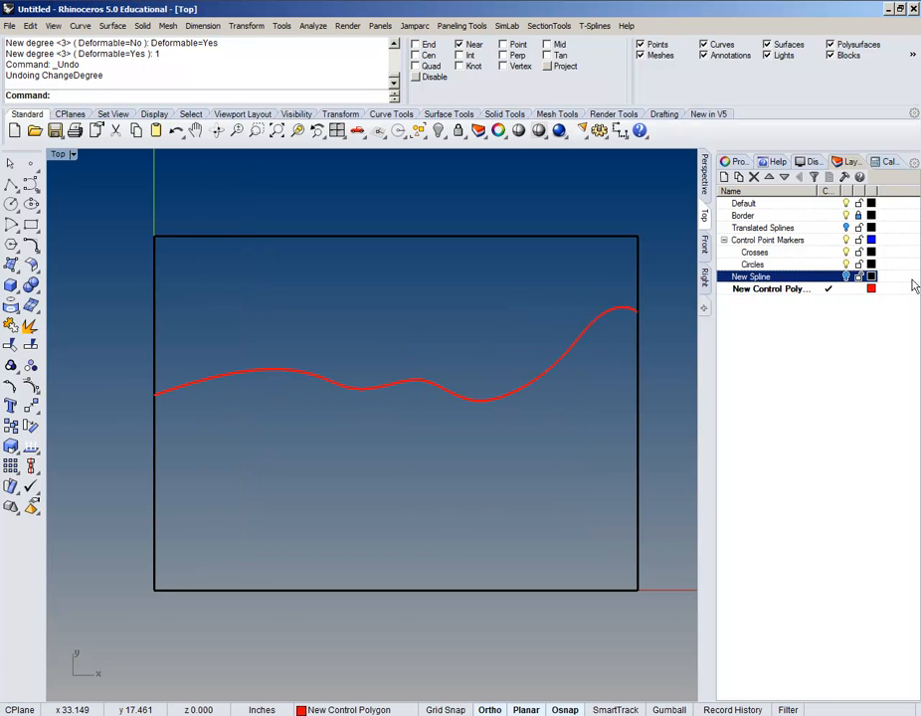
{"action": "left_click", "coordinate": [858, 277]}
{"action": "left_click", "coordinate": [858, 278]}
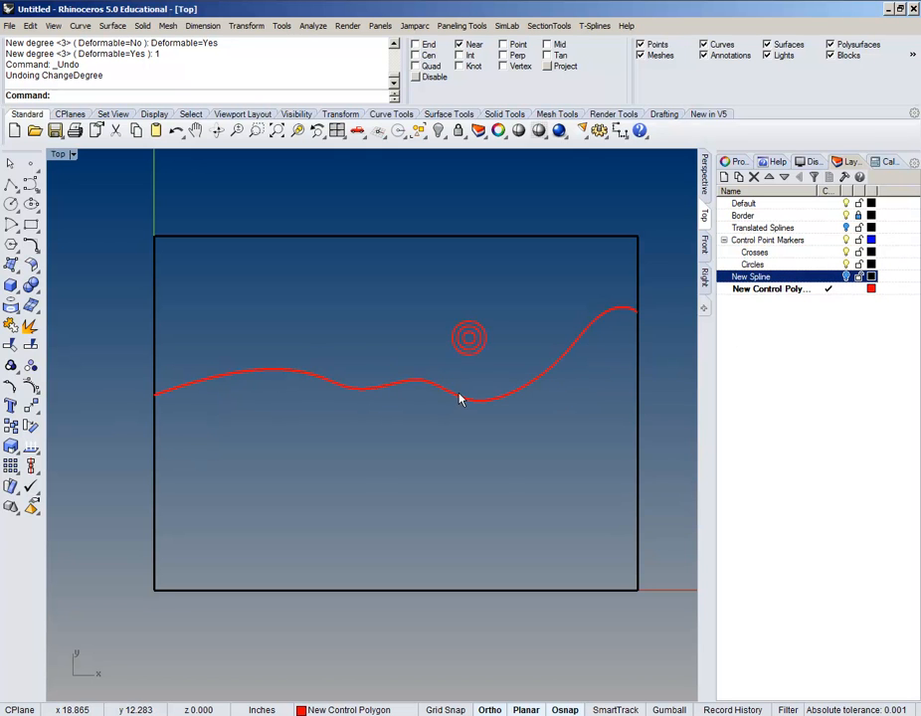
{"action": "left_click", "coordinate": [485, 401]}
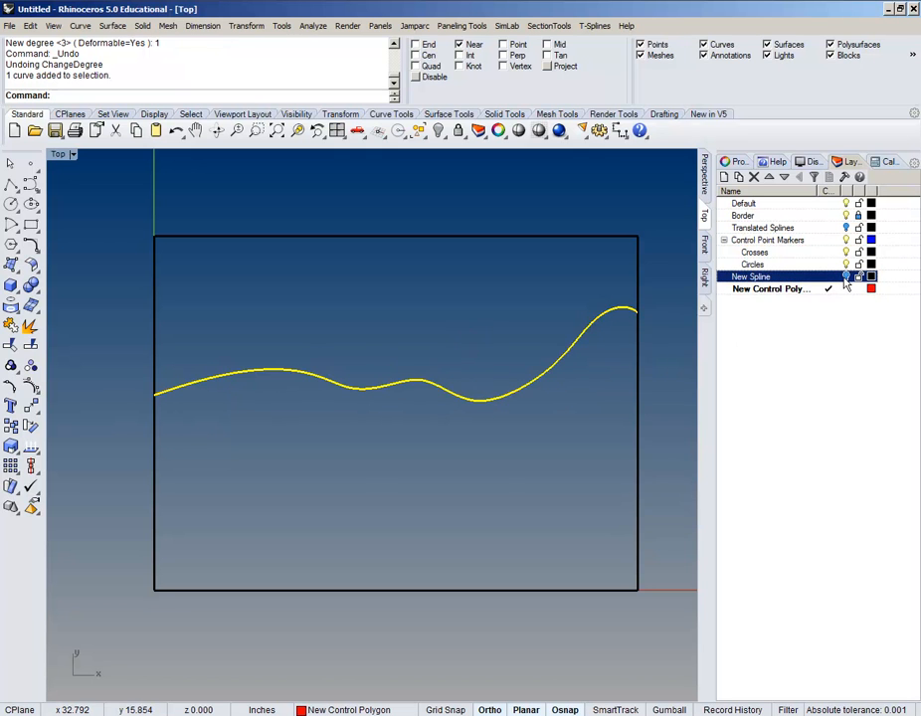
{"action": "left_click", "coordinate": [516, 396]}
{"action": "left_click", "coordinate": [538, 404]}
{"action": "left_click", "coordinate": [31, 389]}
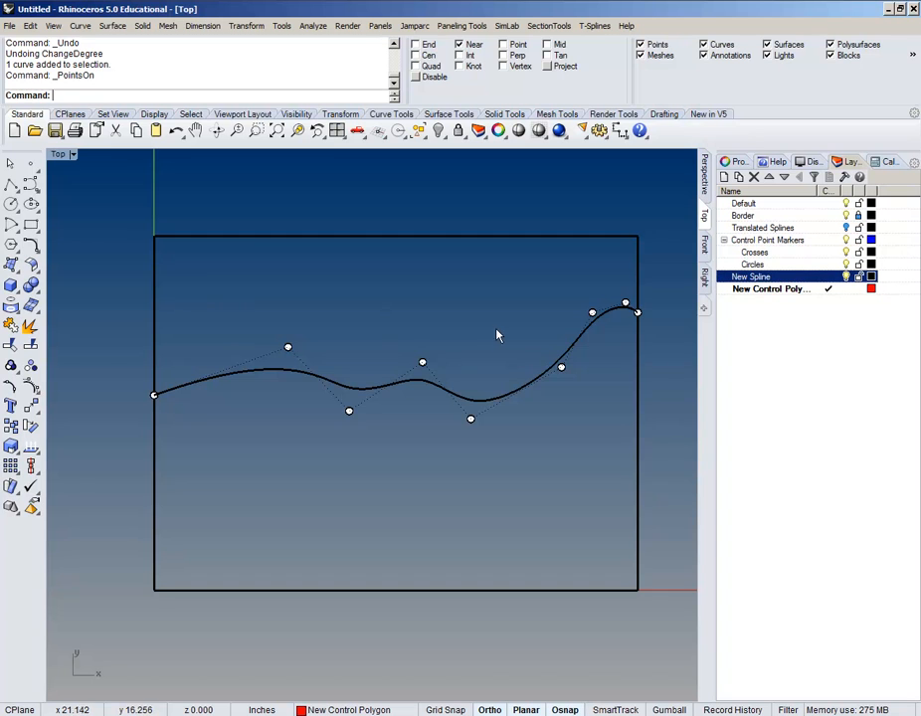
Step: Enable the Point object snap and trace a polyline through all nine control points of the curve, from the border's left edge to its right edge
{"action": "right_click_drag", "start_coordinate": [477, 374], "coordinate": [444, 358]}
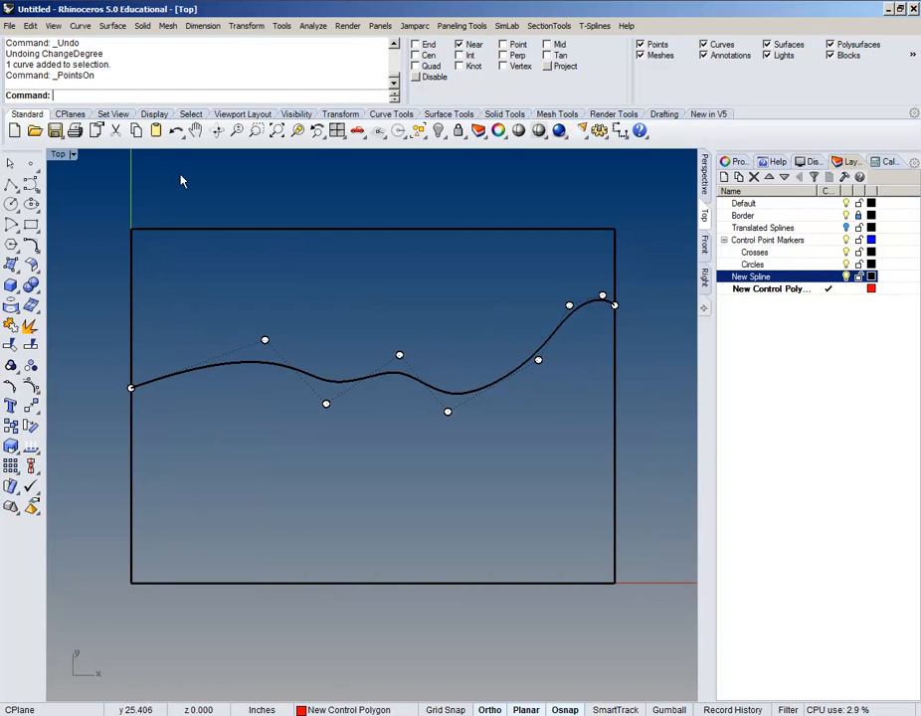
{"action": "left_click", "coordinate": [11, 187]}
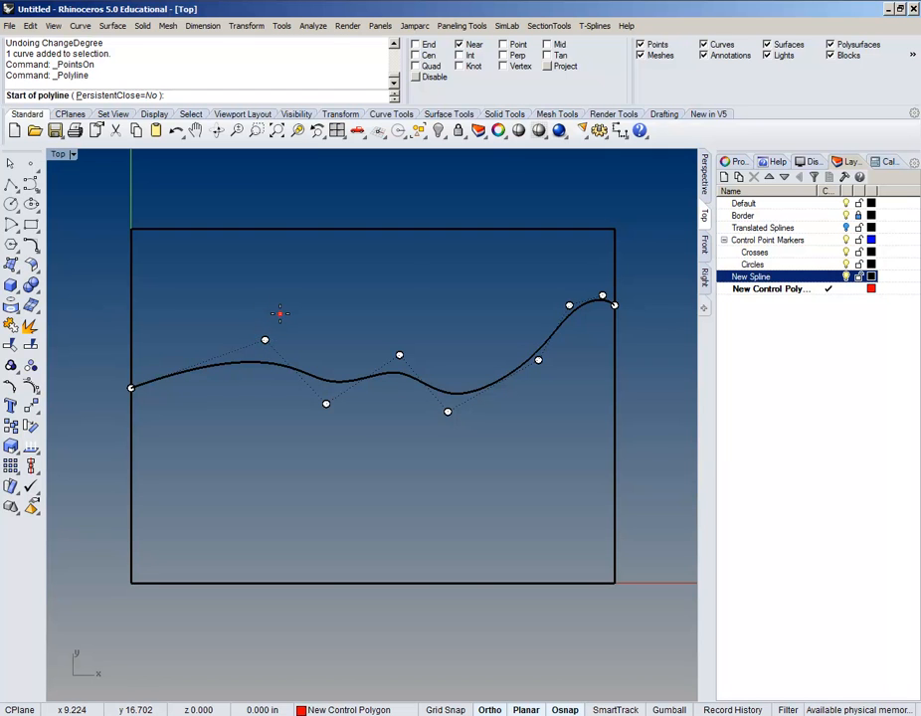
{"action": "left_click", "coordinate": [512, 47]}
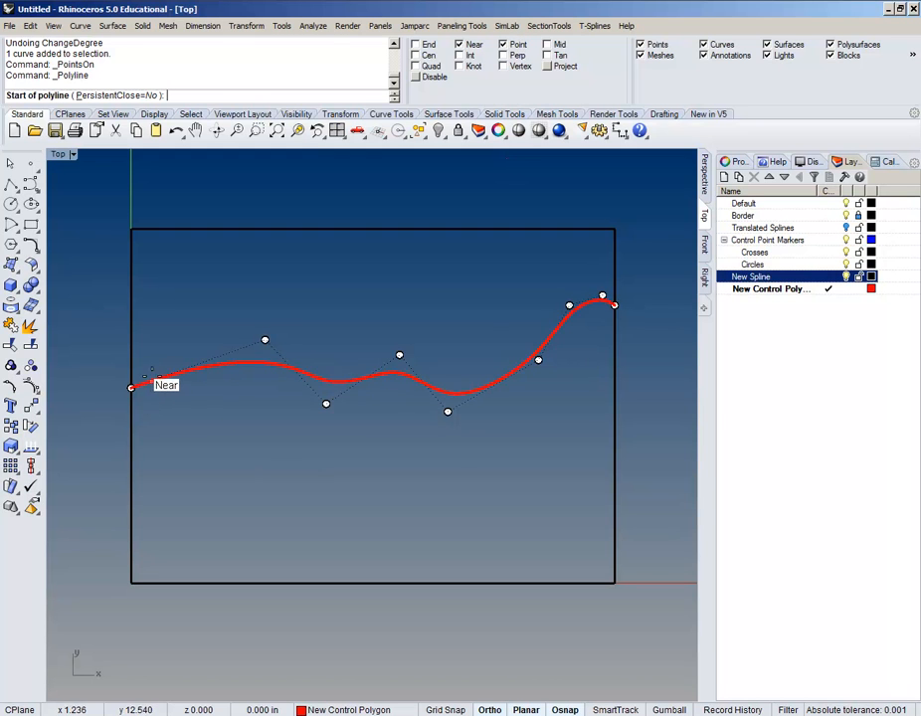
{"action": "left_click", "coordinate": [131, 388]}
{"action": "left_click", "coordinate": [265, 340]}
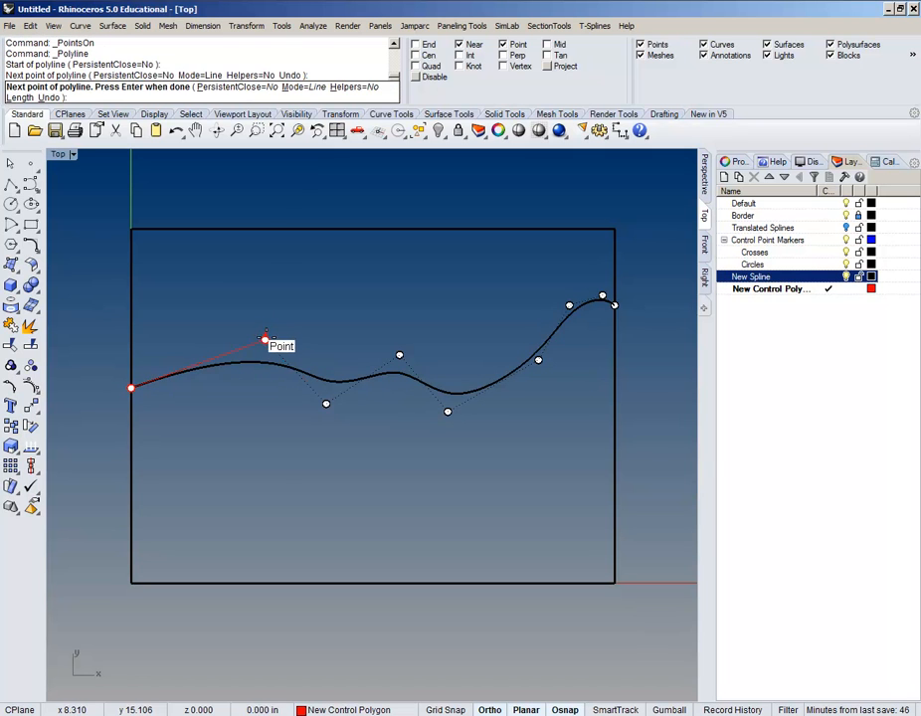
{"action": "left_click", "coordinate": [325, 404]}
{"action": "left_click", "coordinate": [399, 355]}
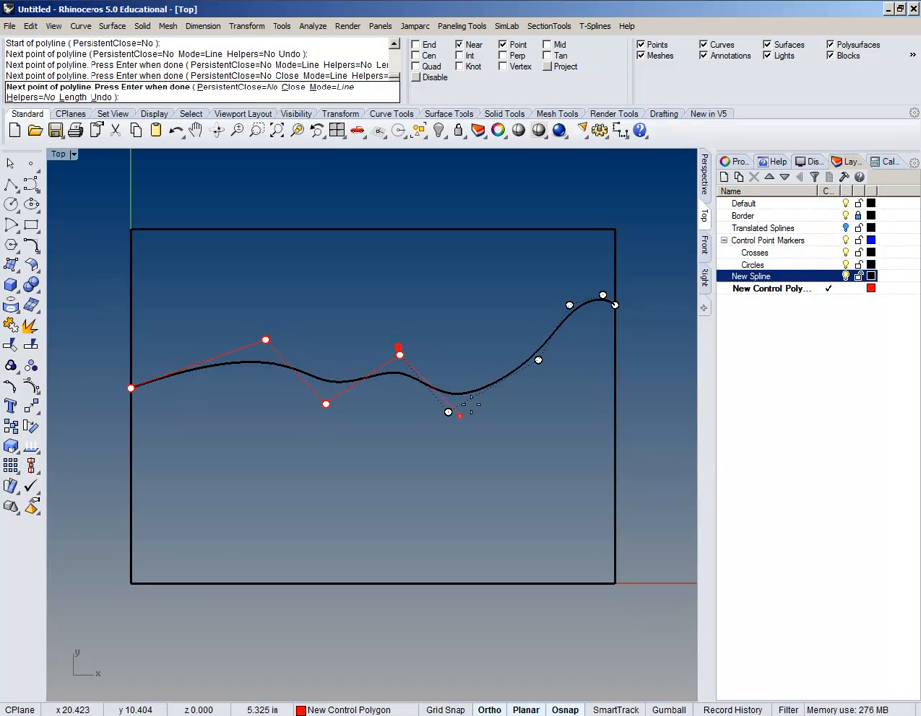
{"action": "left_click", "coordinate": [447, 412]}
{"action": "left_click", "coordinate": [539, 359]}
{"action": "left_click", "coordinate": [569, 306]}
{"action": "left_click", "coordinate": [602, 296]}
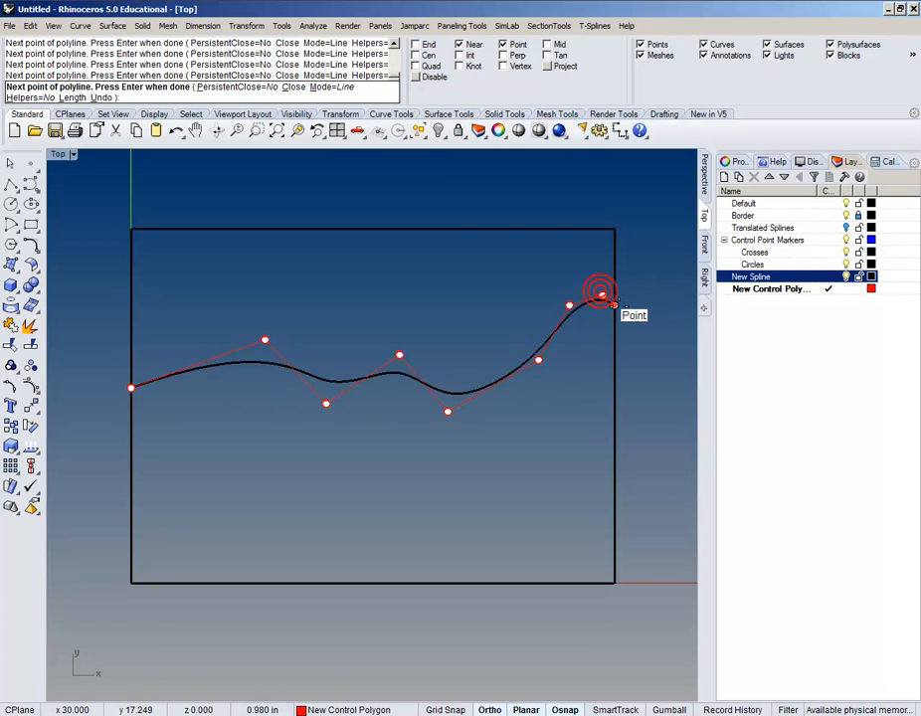
{"action": "left_click", "coordinate": [614, 307]}
{"action": "key", "text": "Return"}
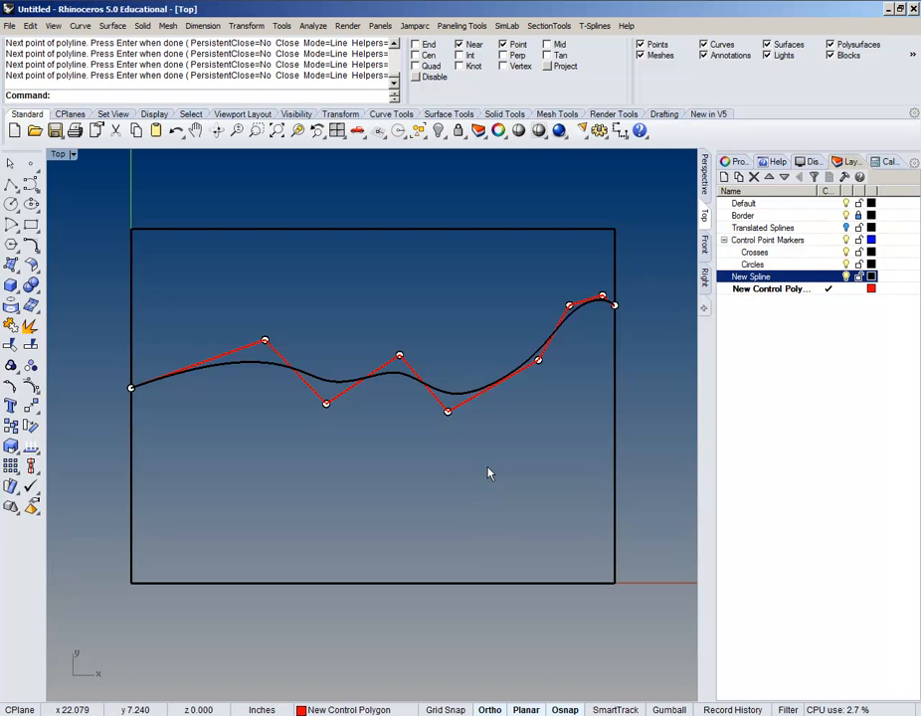
Step: Try to change the smooth curve to the New Control Polygon layer, and undo and redo the traced polyline
{"action": "left_click", "coordinate": [415, 373]}
{"action": "left_click", "coordinate": [479, 339]}
{"action": "scroll", "coordinate": [460, 413], "scroll_direction": "up", "scroll_amount": 2}
{"action": "left_click", "coordinate": [463, 406]}
{"action": "scroll", "coordinate": [464, 407], "scroll_direction": "down", "scroll_amount": 3}
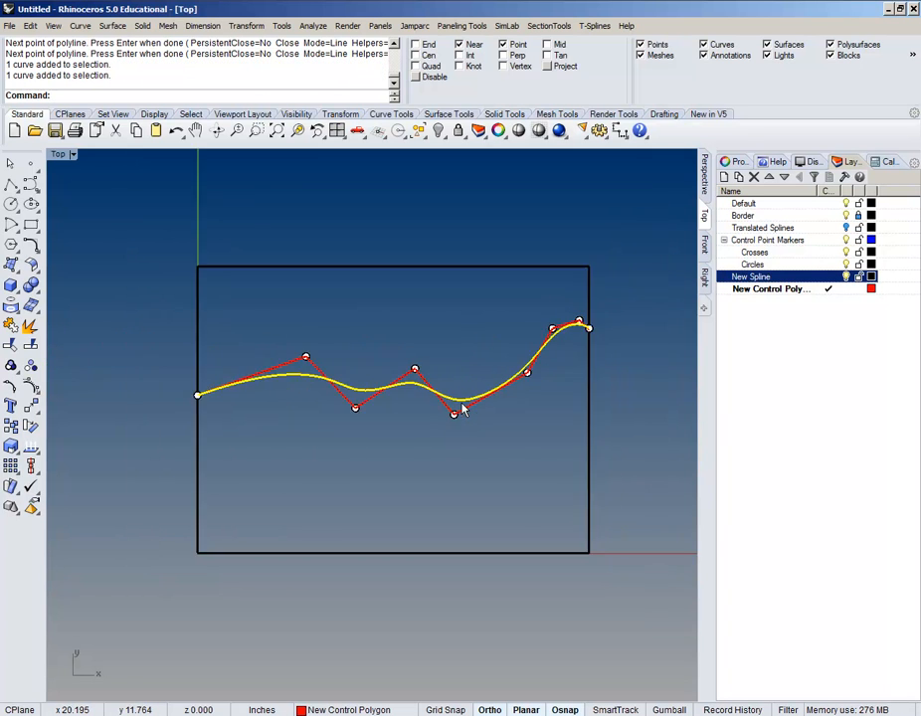
{"action": "right_click", "coordinate": [754, 288]}
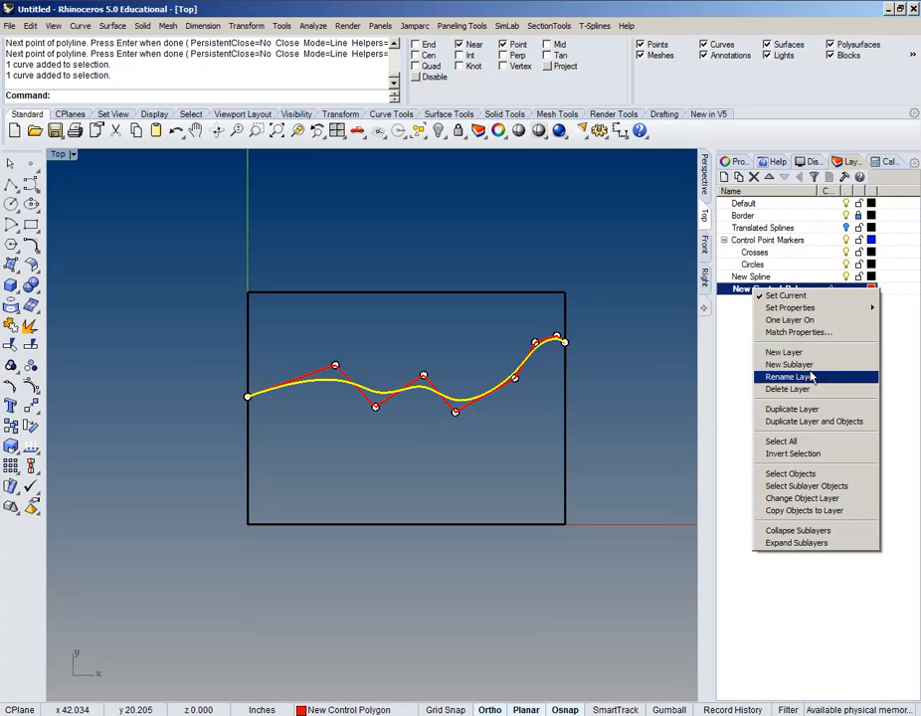
{"action": "left_click", "coordinate": [829, 499]}
{"action": "key", "text": "ctrl+z"}
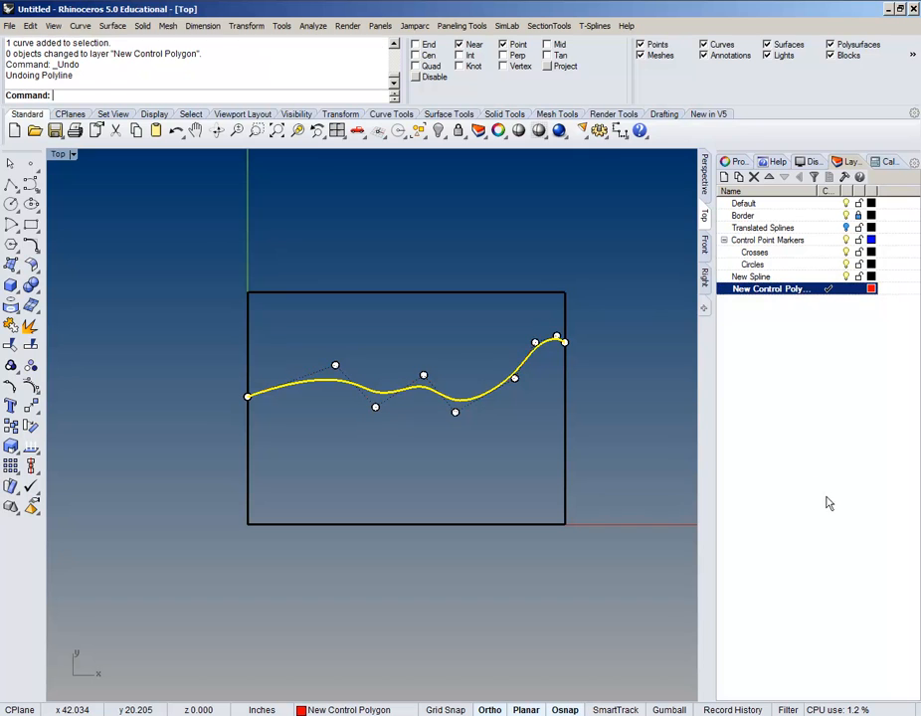
{"action": "left_click", "coordinate": [477, 380]}
{"action": "scroll", "coordinate": [477, 380], "scroll_direction": "up", "scroll_amount": 3}
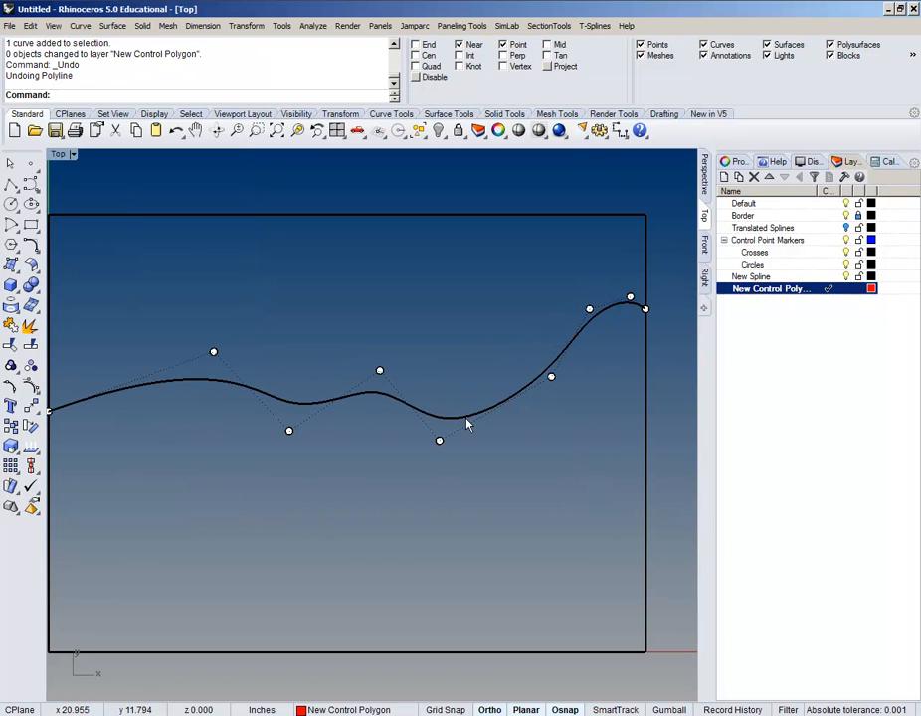
{"action": "key", "text": "ctrl+y"}
{"action": "left_click", "coordinate": [465, 415]}
{"action": "right_click", "coordinate": [766, 289]}
{"action": "left_click", "coordinate": [504, 360]}
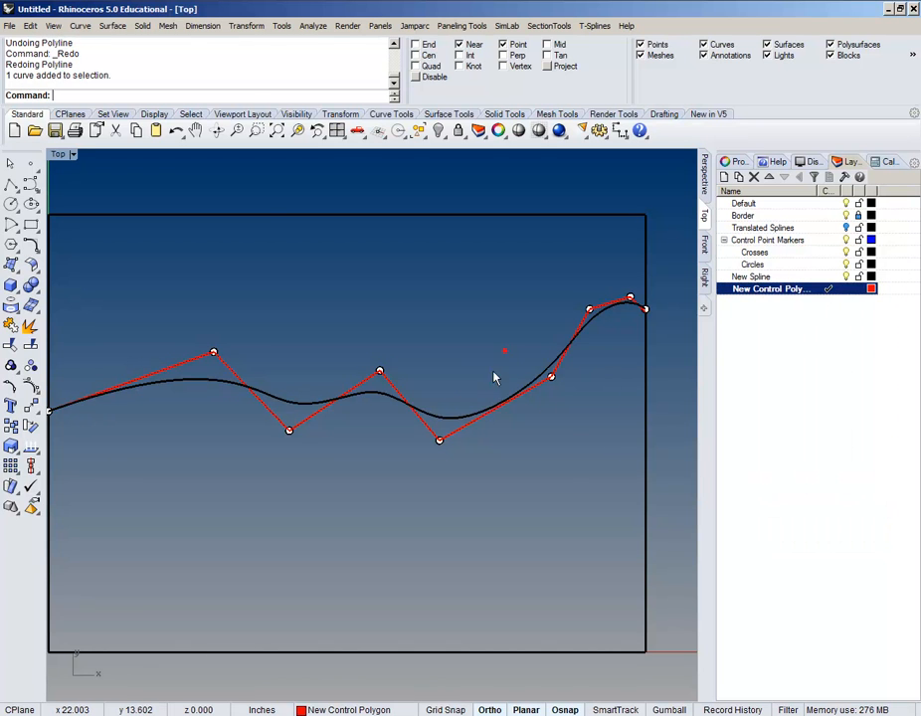
{"action": "left_click", "coordinate": [469, 417]}
{"action": "left_click", "coordinate": [468, 378]}
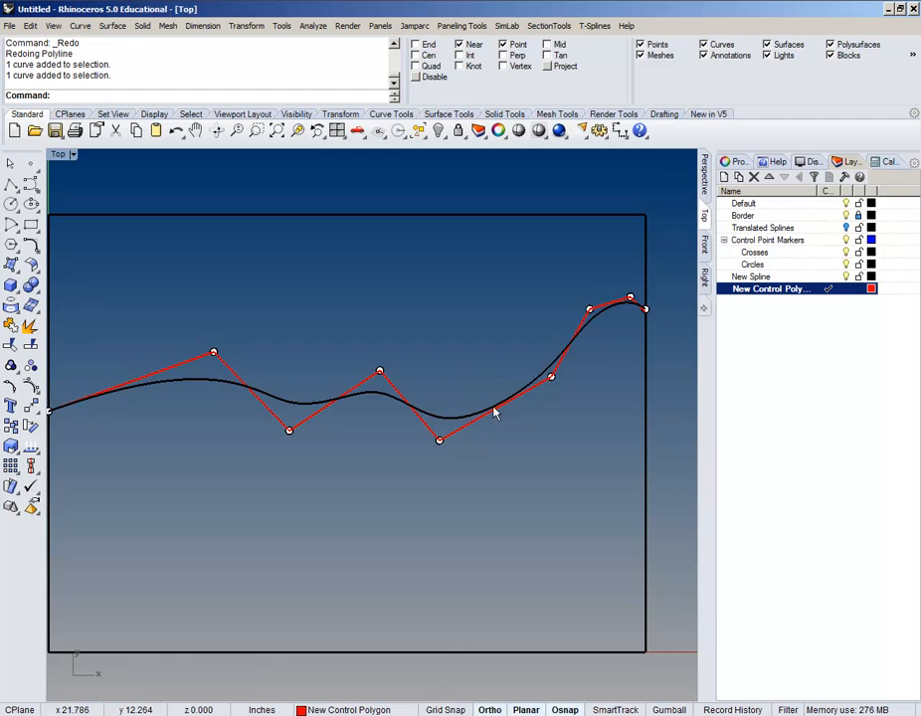
{"action": "left_click", "coordinate": [500, 410]}
{"action": "right_click", "coordinate": [781, 290]}
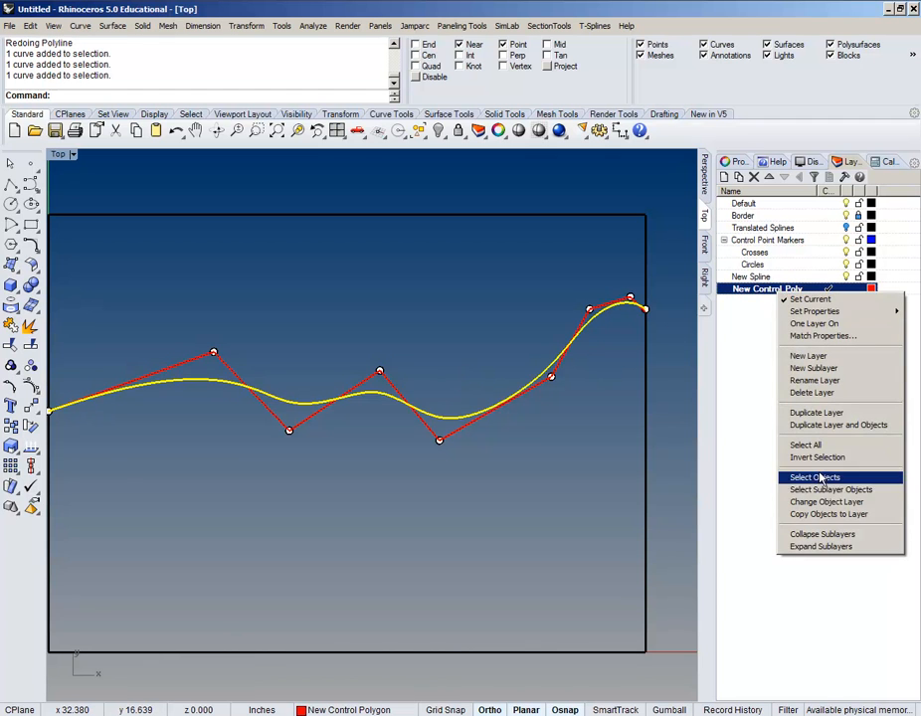
{"action": "left_click", "coordinate": [825, 510]}
{"action": "left_click", "coordinate": [482, 370]}
{"action": "left_click", "coordinate": [459, 418]}
{"action": "left_click", "coordinate": [447, 376]}
Step: Try to rebuild the red smooth curve with 9 points and degree 1, without creating the new object on the current layer
{"action": "left_click", "coordinate": [455, 416]}
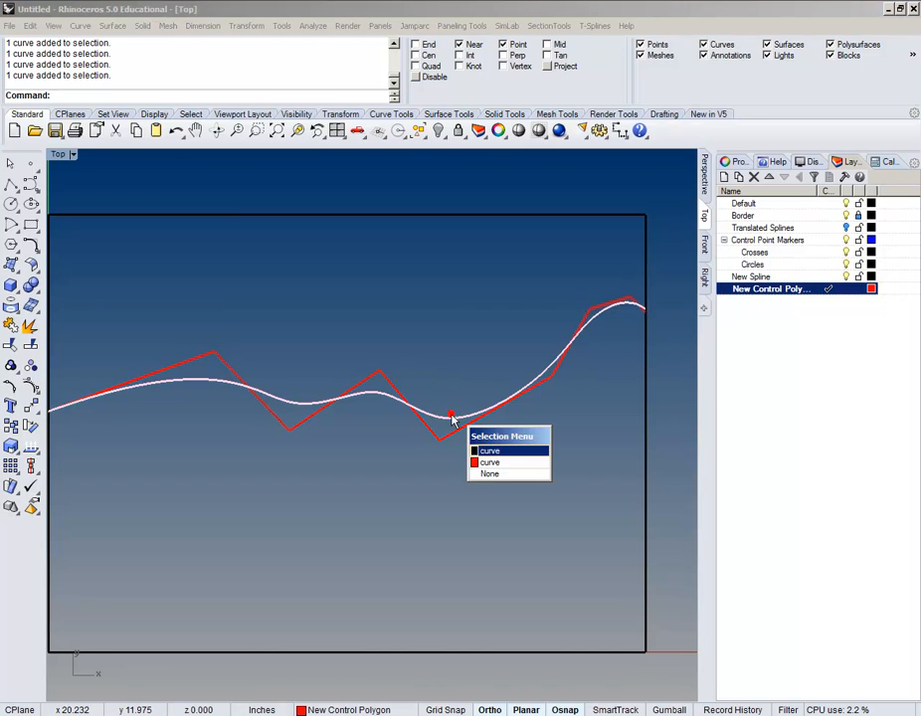
{"action": "left_click", "coordinate": [490, 461]}
{"action": "type", "text": "Rebuild"}
{"action": "key", "text": "Return"}
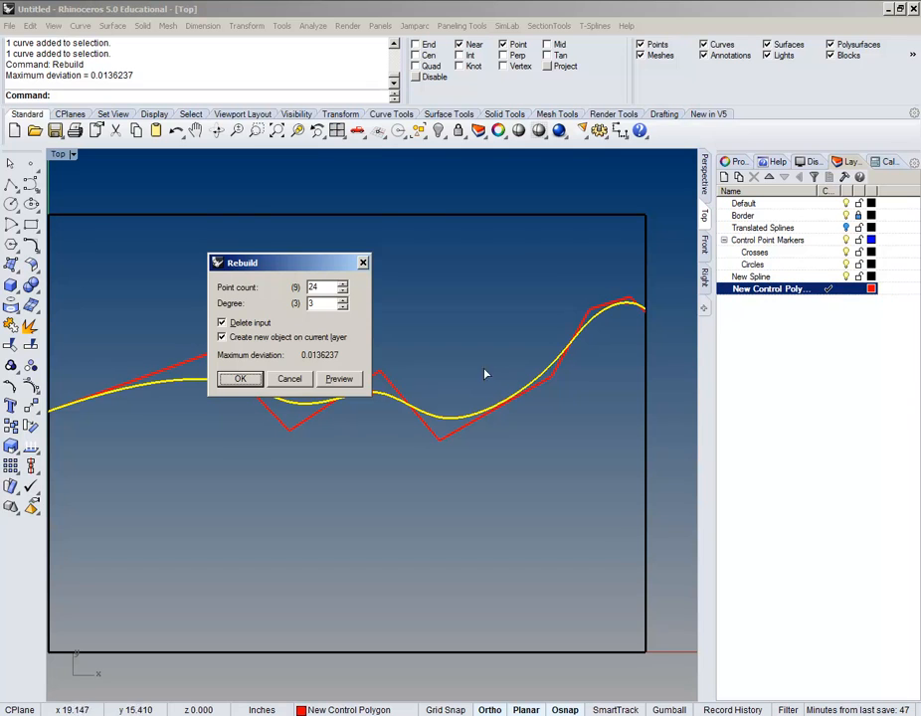
{"action": "left_click_drag", "start_coordinate": [249, 263], "coordinate": [278, 154]}
{"action": "double_click", "coordinate": [342, 178]}
{"action": "left_click", "coordinate": [345, 178]}
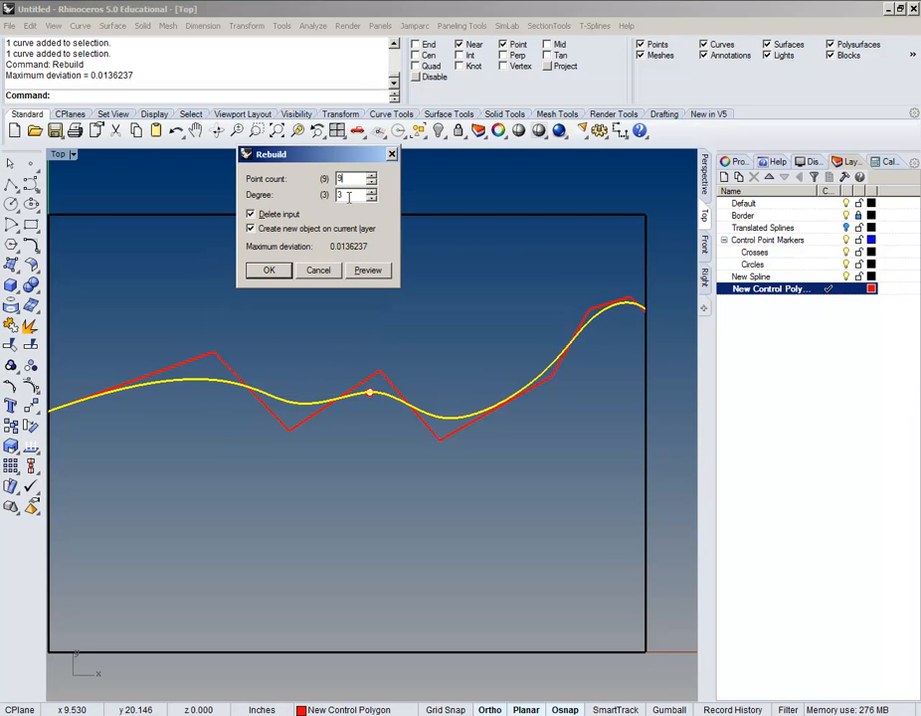
{"action": "key", "text": "Tab"}
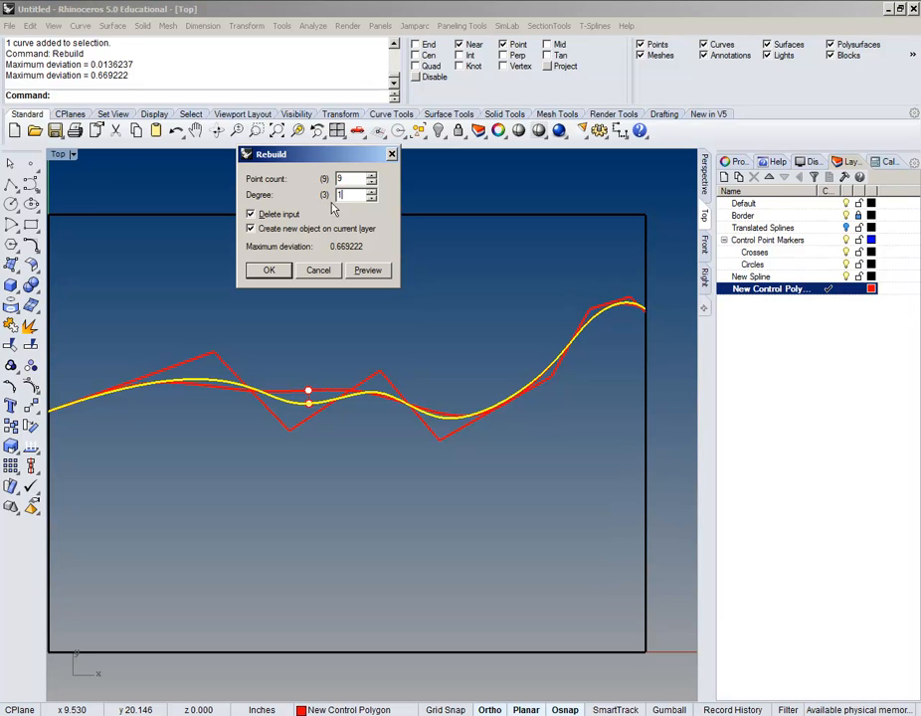
{"action": "left_click", "coordinate": [366, 272]}
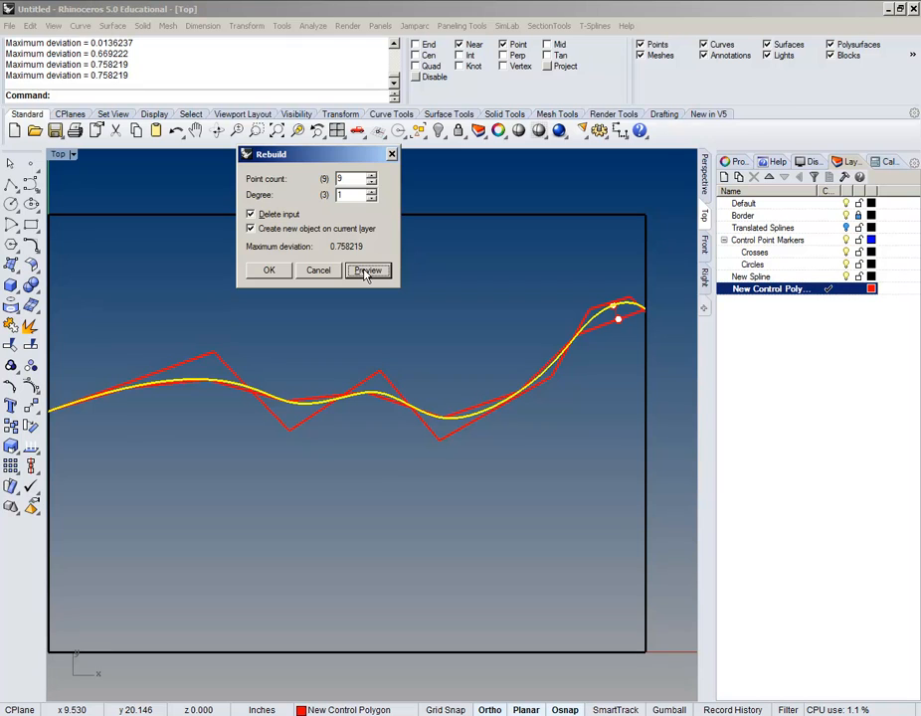
{"action": "left_click", "coordinate": [331, 232]}
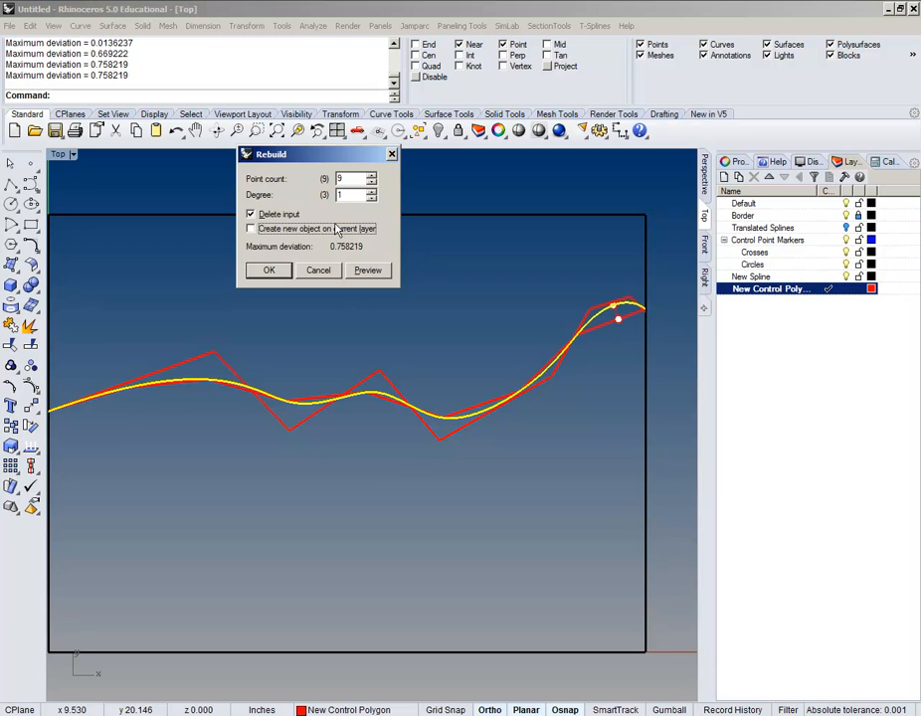
{"action": "double_click", "coordinate": [354, 178]}
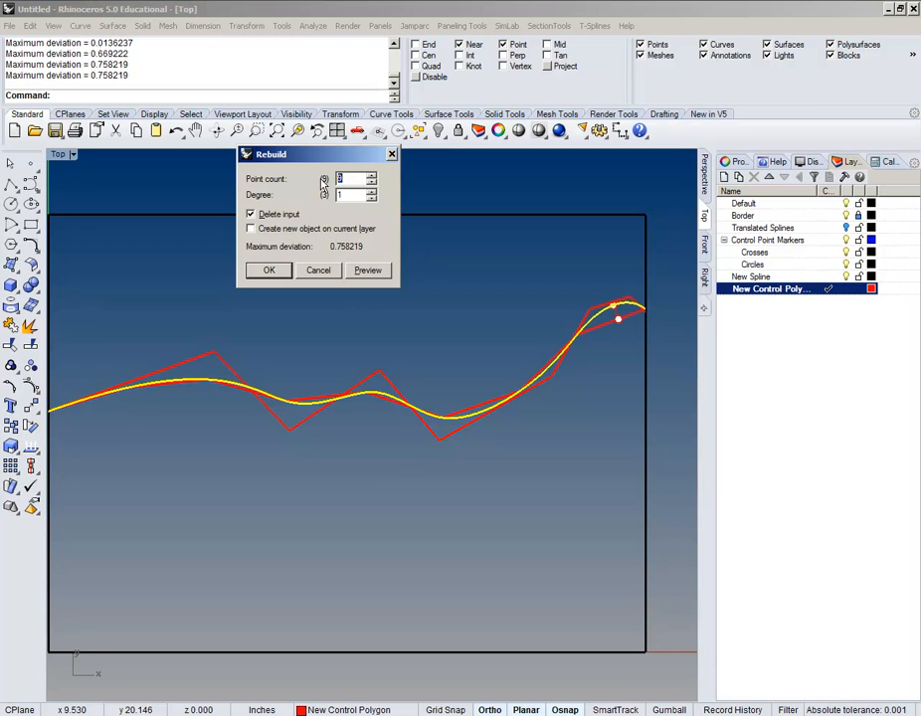
{"action": "left_click", "coordinate": [313, 271]}
Step: Extract the control polygon of the red smooth curve with ExtractControlPolygon, keeping the output on the current layer
{"action": "left_click", "coordinate": [365, 339]}
{"action": "type", "text": "Extract"}
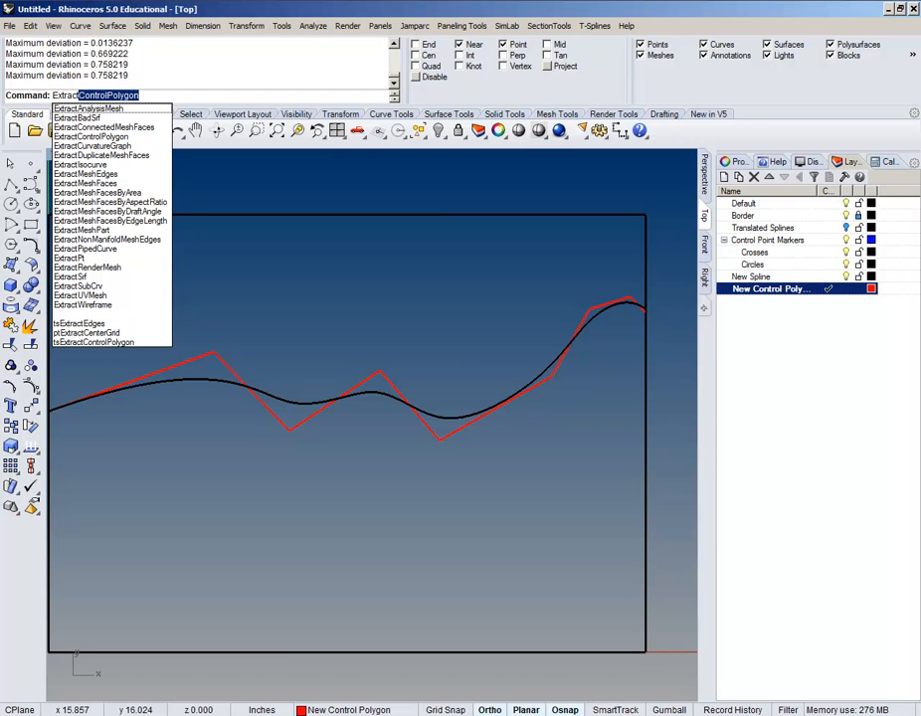
{"action": "key", "text": "Return"}
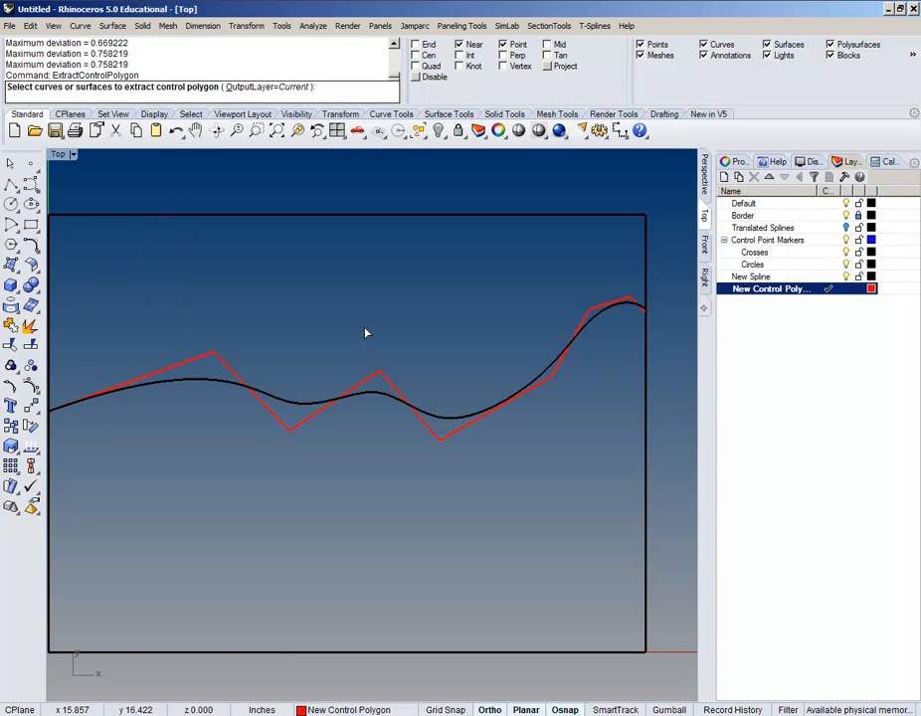
{"action": "scroll", "coordinate": [418, 312], "scroll_direction": "down", "scroll_amount": 2}
{"action": "right_click_drag", "start_coordinate": [418, 312], "coordinate": [374, 343]}
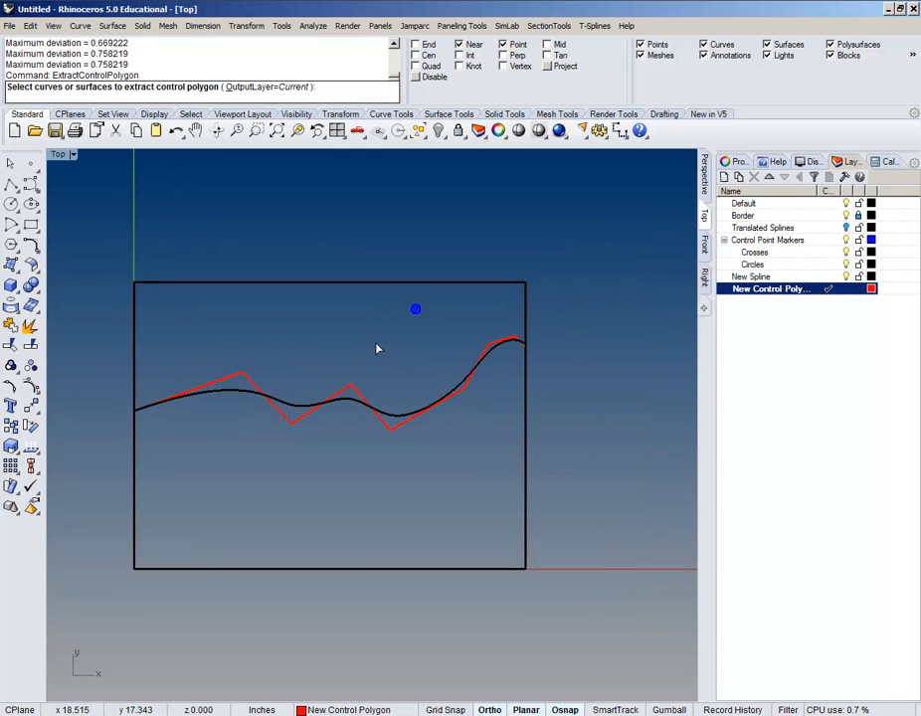
{"action": "left_click", "coordinate": [401, 418]}
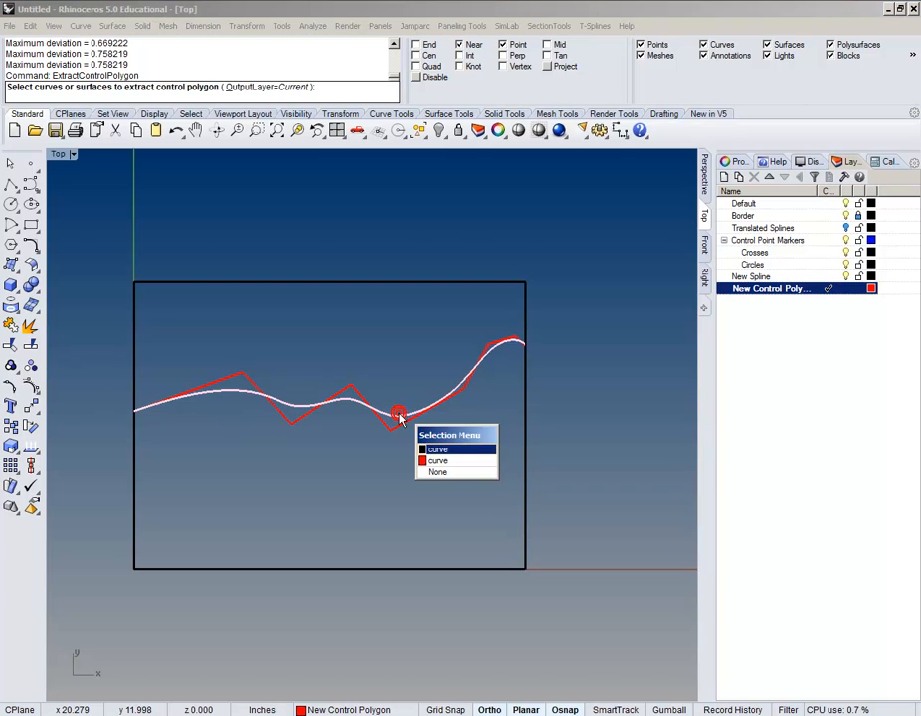
{"action": "left_click", "coordinate": [441, 457]}
{"action": "scroll", "coordinate": [424, 430], "scroll_direction": "up", "scroll_amount": 2}
{"action": "key", "text": "Return"}
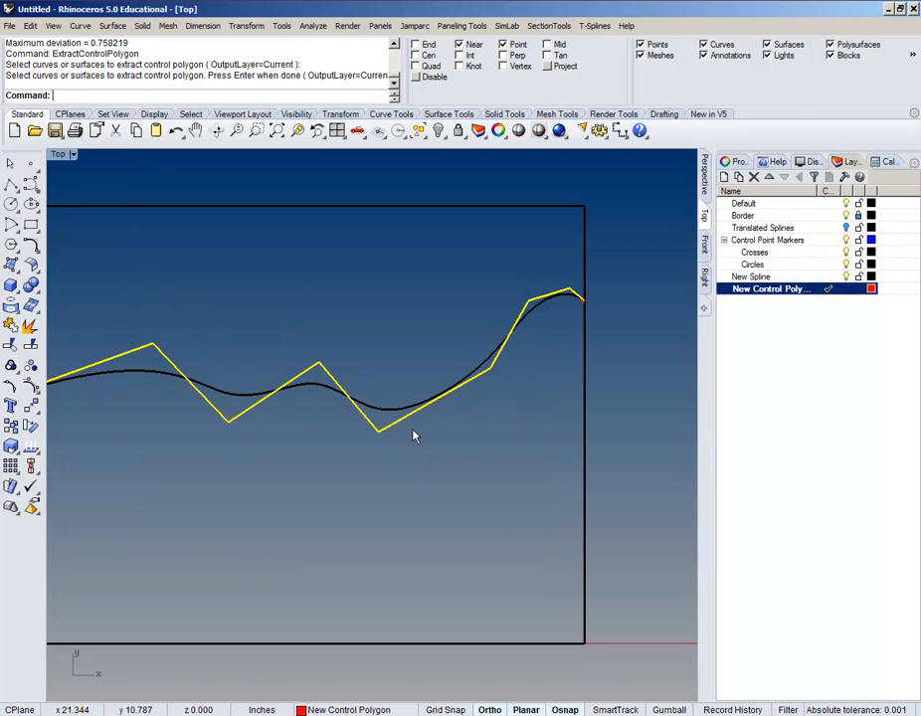
Step: Delete both overlapping straight-segment polygons from the New Control Polygon layer
{"action": "left_click", "coordinate": [397, 372]}
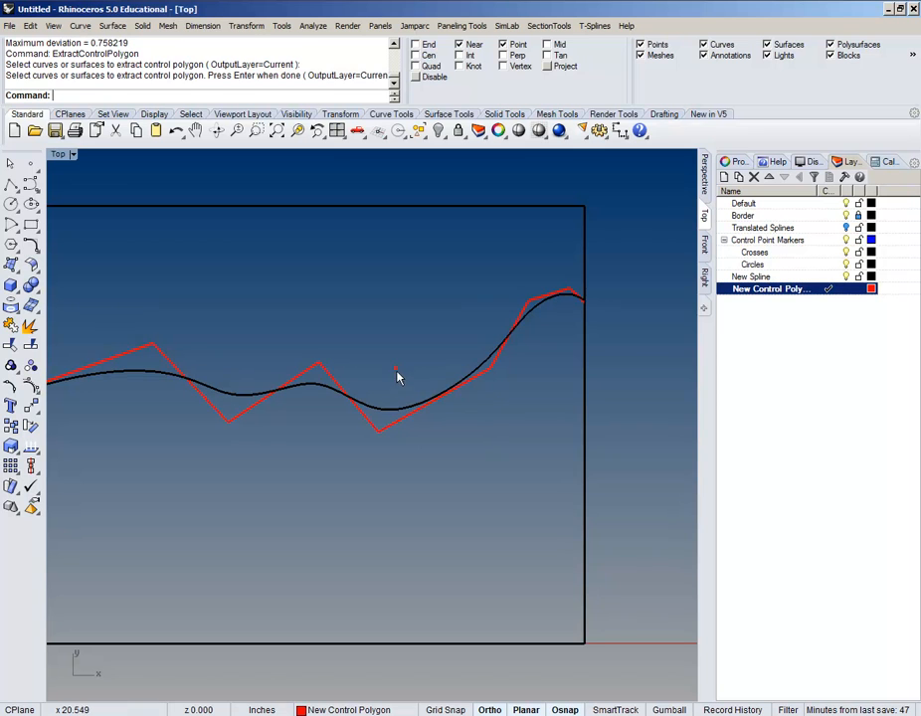
{"action": "left_click", "coordinate": [410, 429]}
{"action": "left_click", "coordinate": [454, 469]}
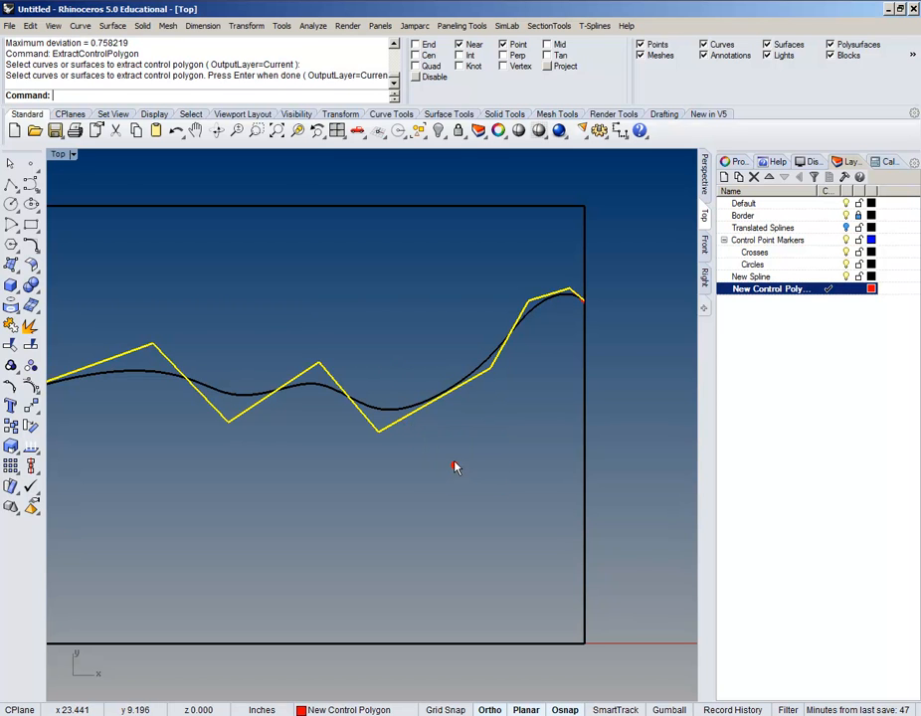
{"action": "key", "text": "Delete"}
{"action": "right_click_drag", "start_coordinate": [389, 403], "coordinate": [470, 419]}
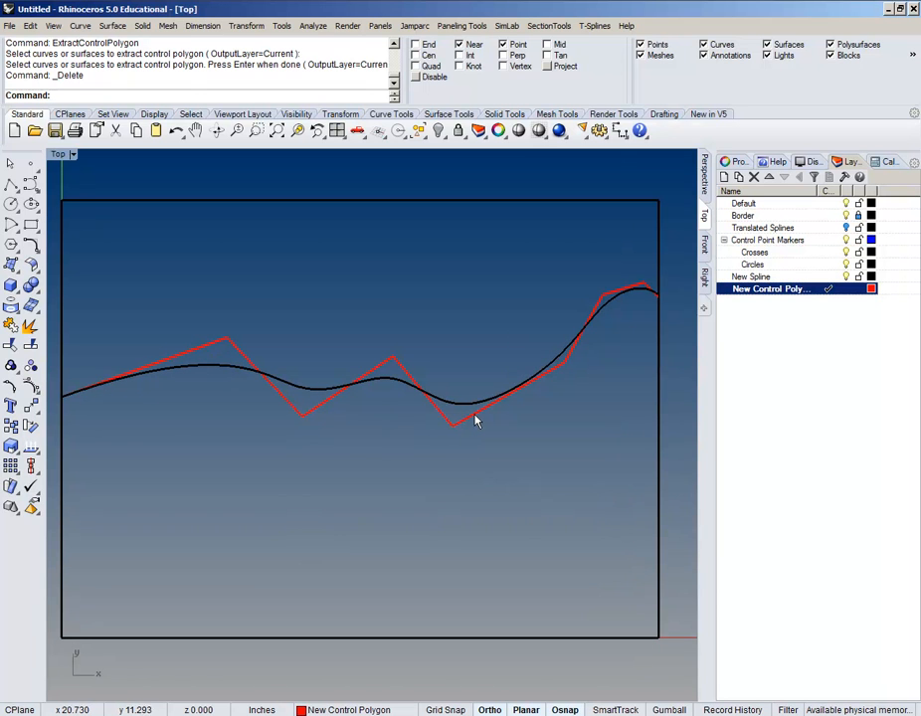
{"action": "left_click", "coordinate": [485, 417]}
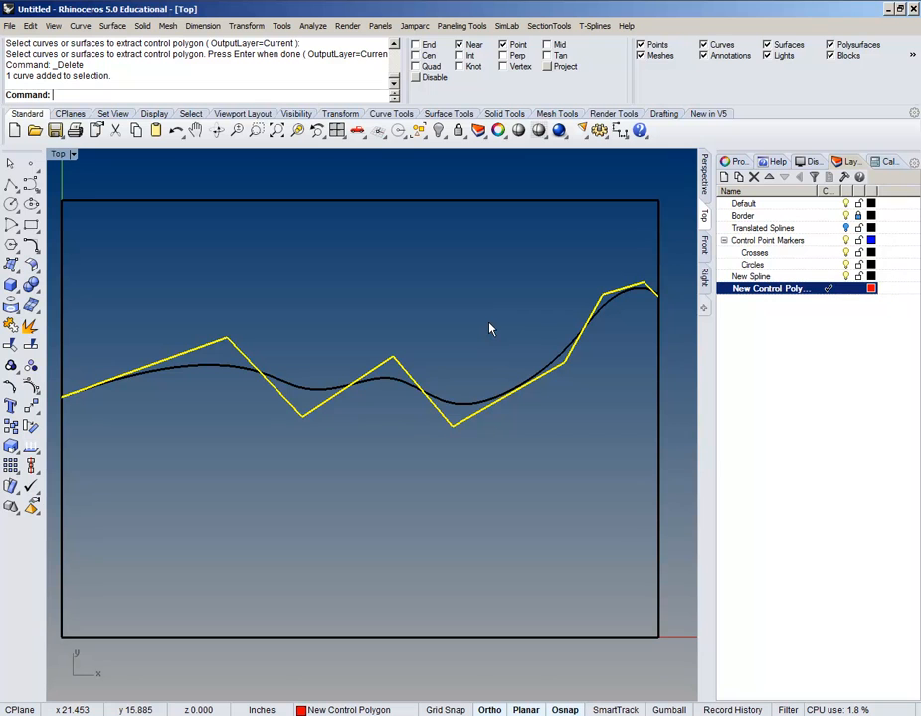
{"action": "key", "text": "Delete"}
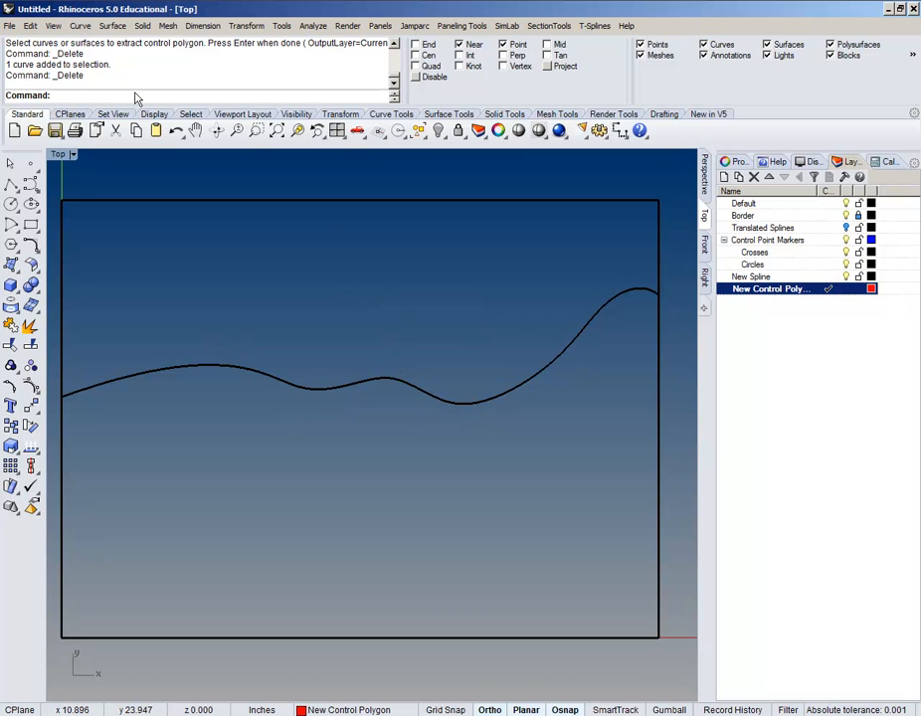
Step: Run ExtractControlPolygon again on the red smooth curve to create a single clean control polygon
{"action": "type", "text": "Ex"}
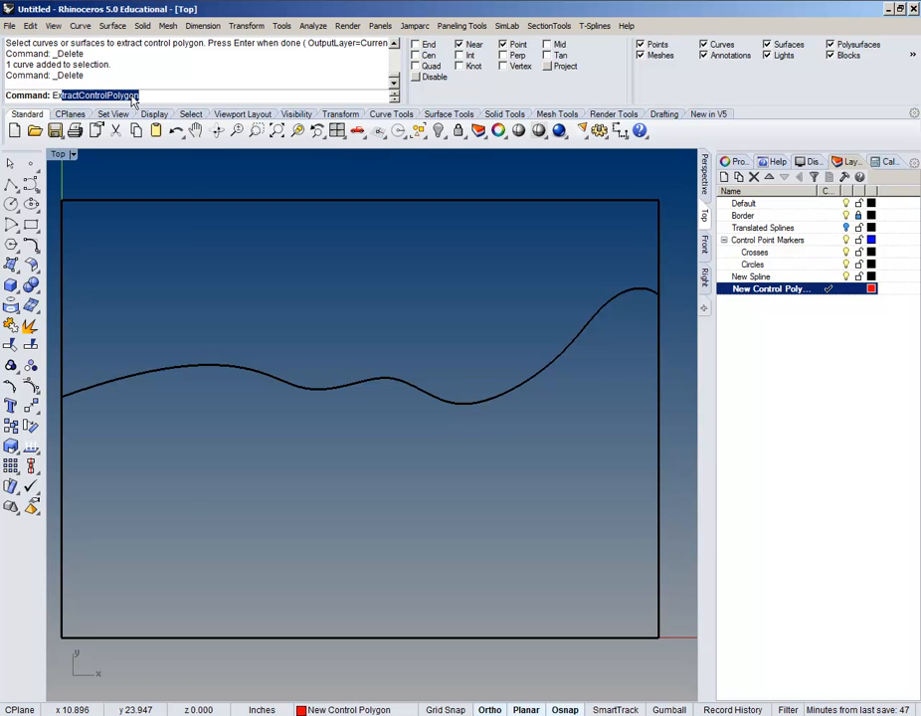
{"action": "key", "text": "Return"}
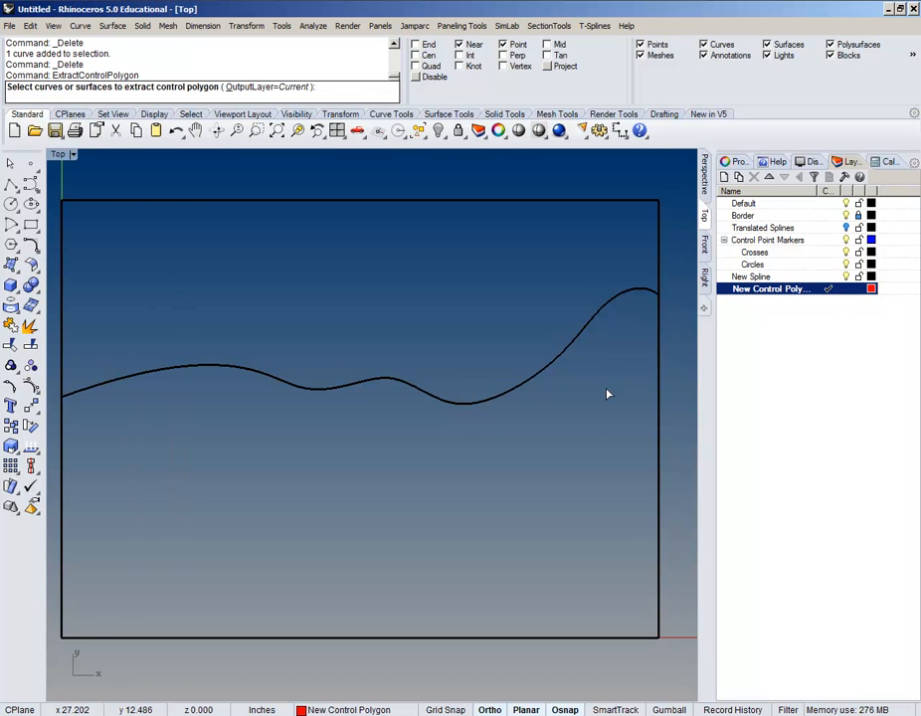
{"action": "left_click", "coordinate": [513, 394]}
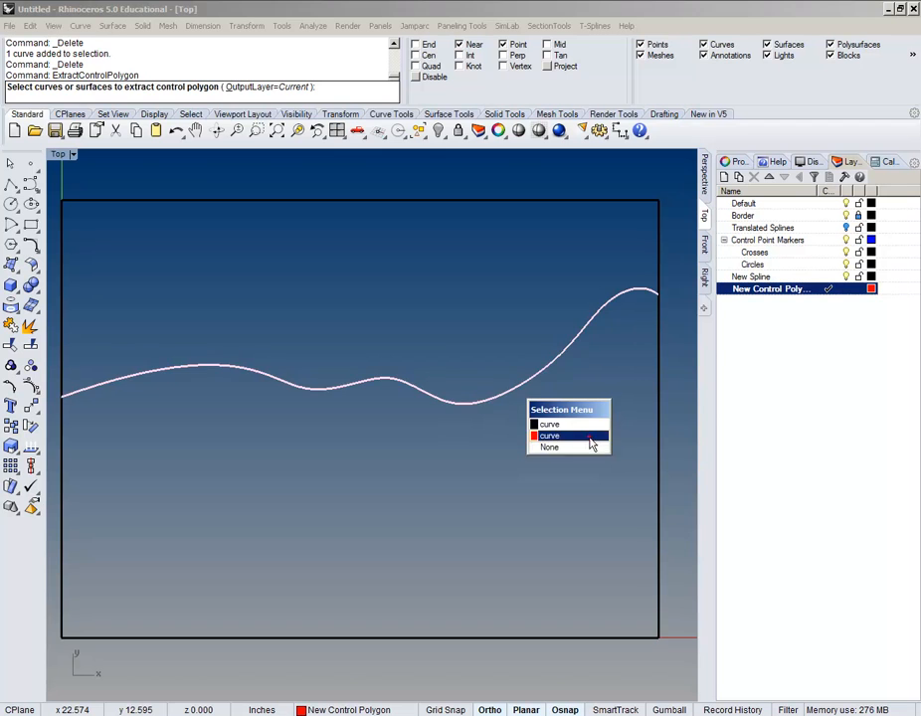
{"action": "left_click", "coordinate": [589, 438]}
{"action": "key", "text": "Return"}
{"action": "left_click", "coordinate": [447, 332]}
Step: Compare the extracted polygon's vertices with the spline's control points by turning the points on and off
{"action": "right_click_drag", "start_coordinate": [459, 378], "coordinate": [485, 394]}
{"action": "left_click_drag", "start_coordinate": [486, 383], "coordinate": [423, 399]}
{"action": "left_click", "coordinate": [30, 386]}
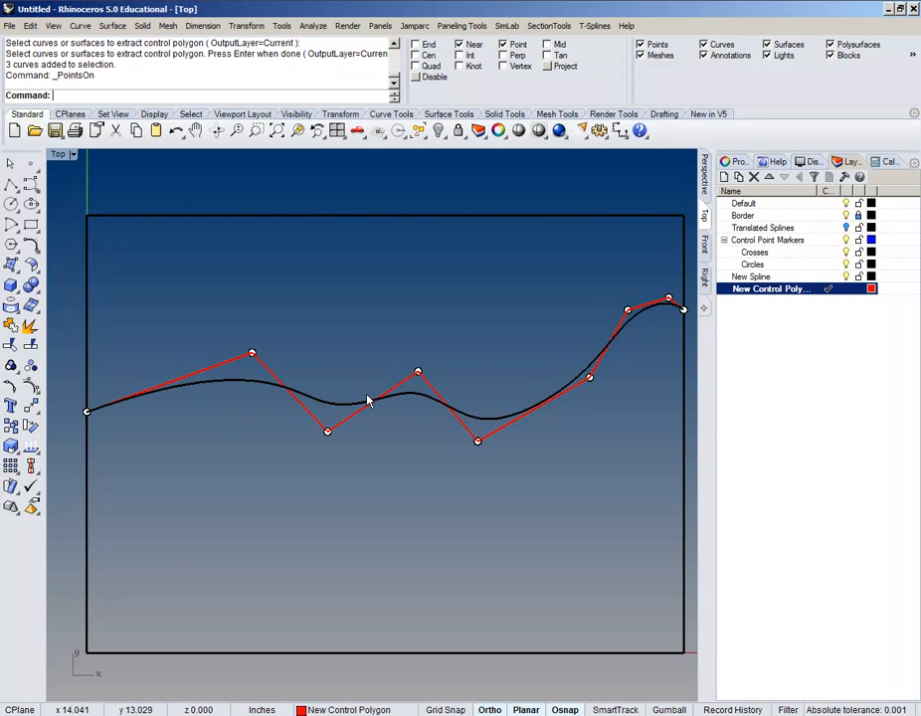
{"action": "left_click", "coordinate": [388, 352]}
{"action": "key", "text": "Escape"}
{"action": "right_click_drag", "start_coordinate": [500, 372], "coordinate": [461, 411]}
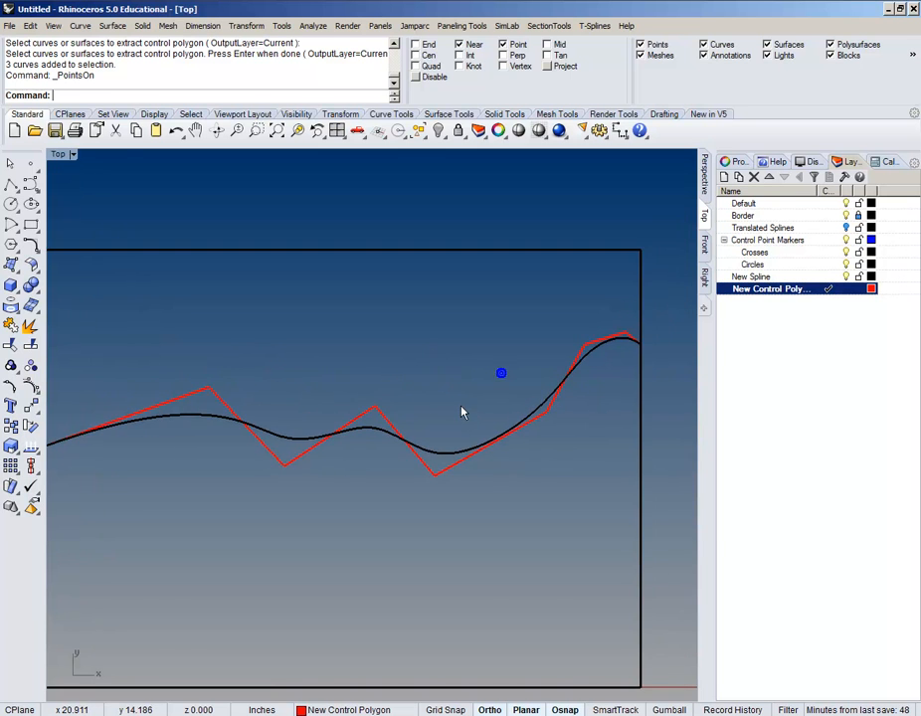
{"action": "right_click_drag", "start_coordinate": [403, 409], "coordinate": [326, 339]}
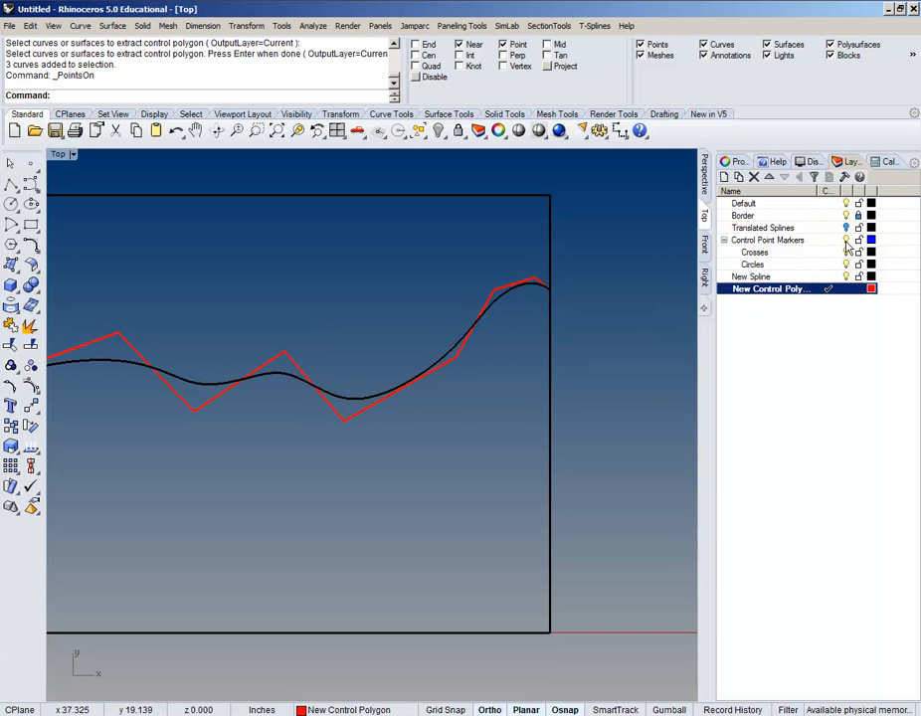
Step: Show the Translated Splines layer
{"action": "left_click", "coordinate": [846, 228]}
{"action": "right_click_drag", "start_coordinate": [274, 316], "coordinate": [434, 316]}
{"action": "scroll", "coordinate": [482, 464], "scroll_direction": "down", "scroll_amount": 2}
{"action": "right_click_drag", "start_coordinate": [481, 464], "coordinate": [372, 468]}
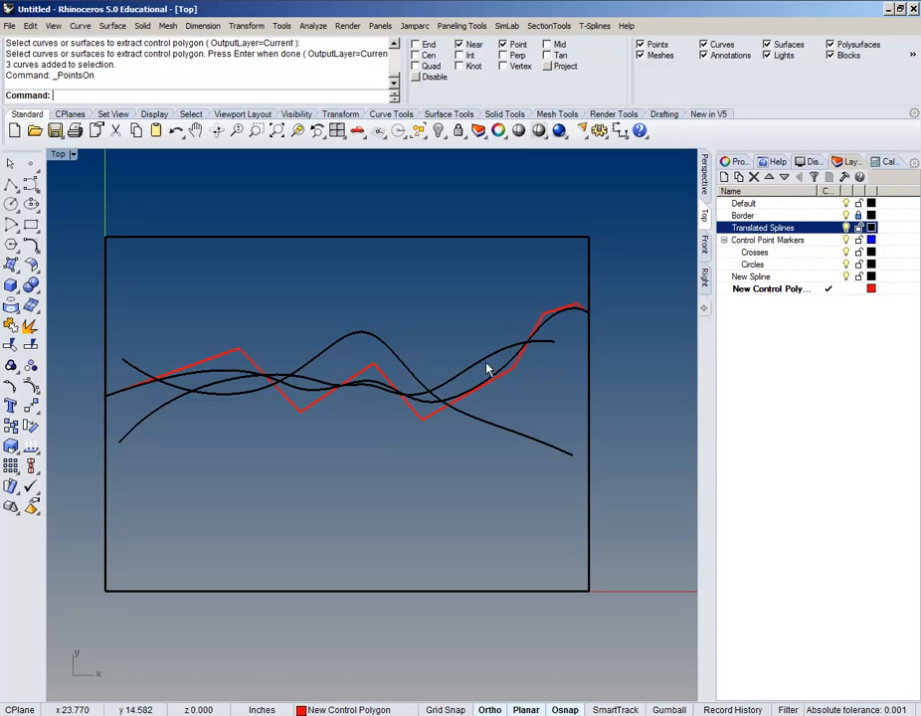
Step: Make New Spline the current layer and hide the New Control Polygon layer
{"action": "right_click_drag", "start_coordinate": [553, 274], "coordinate": [602, 287]}
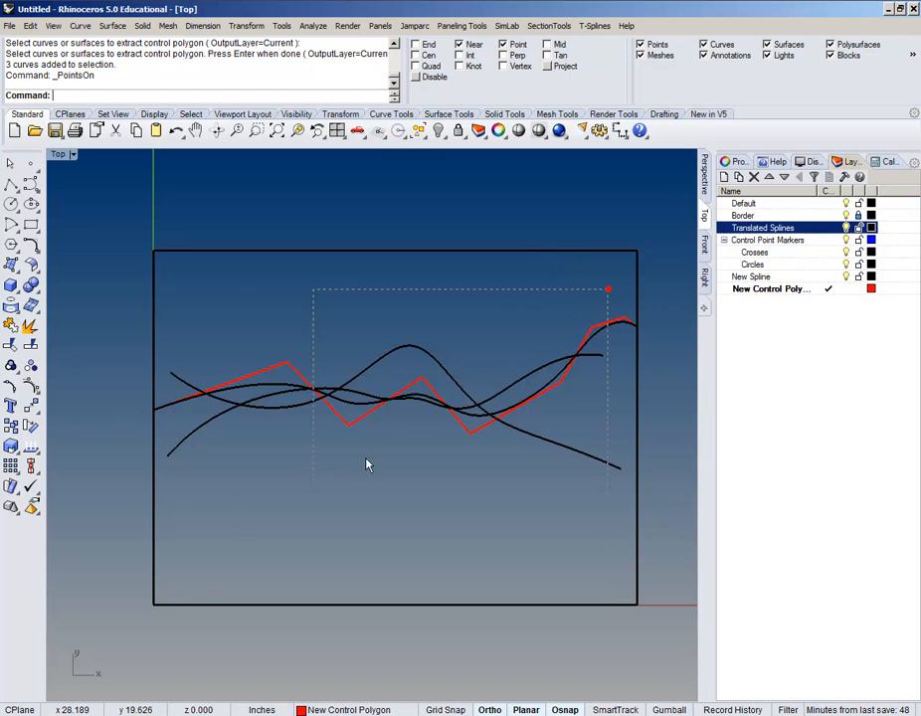
{"action": "left_click_drag", "start_coordinate": [267, 465], "coordinate": [239, 480]}
{"action": "left_click", "coordinate": [297, 329]}
{"action": "scroll", "coordinate": [315, 420], "scroll_direction": "up", "scroll_amount": 3}
{"action": "scroll", "coordinate": [251, 391], "scroll_direction": "down", "scroll_amount": 5}
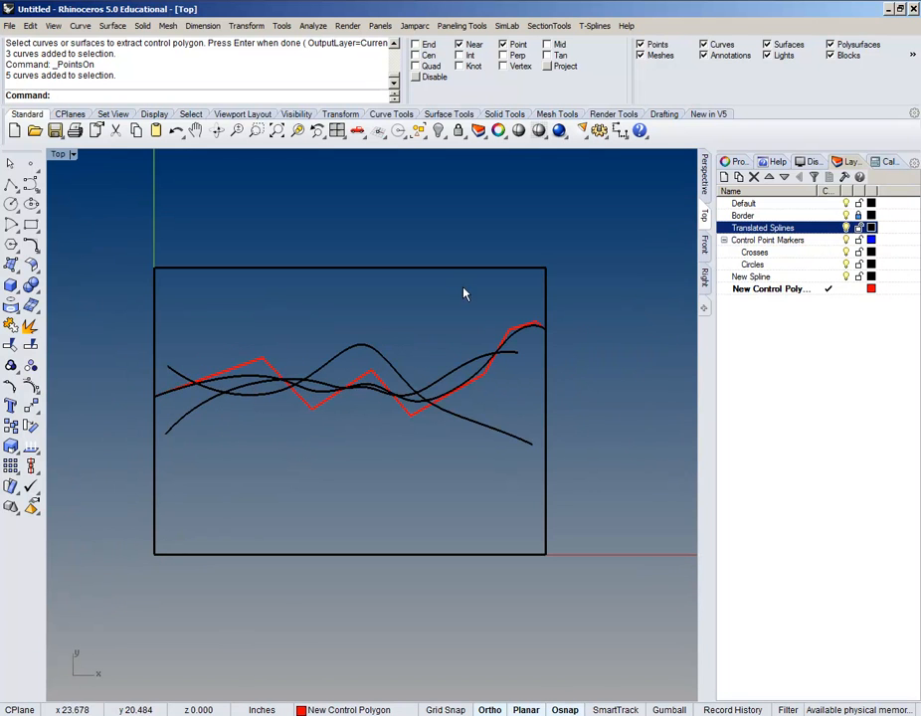
{"action": "left_click_drag", "start_coordinate": [260, 450], "coordinate": [259, 448]}
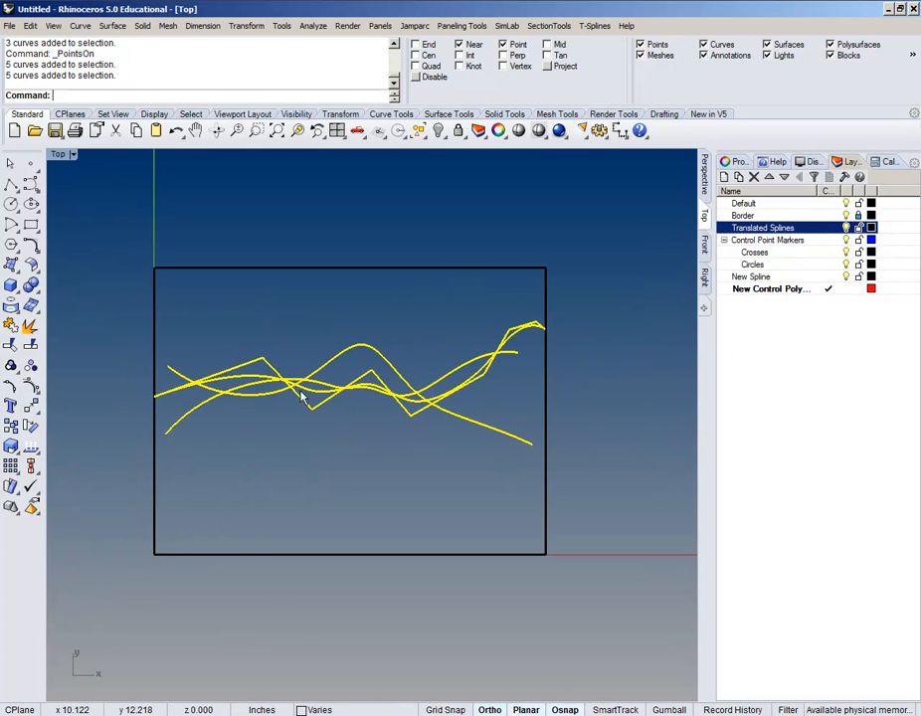
{"action": "left_click", "coordinate": [837, 278]}
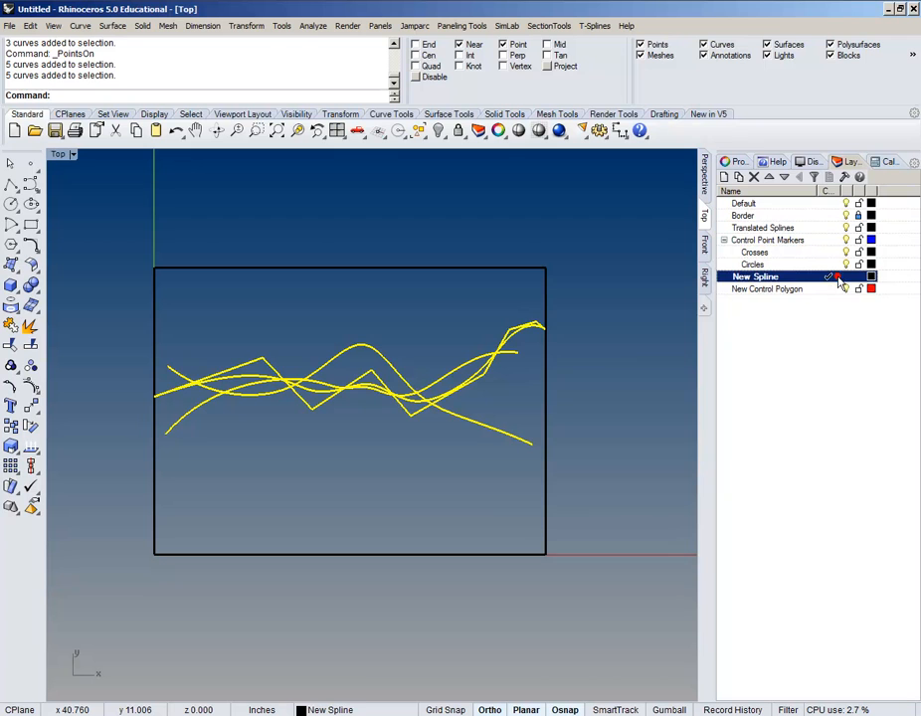
{"action": "left_click", "coordinate": [846, 290]}
{"action": "left_click", "coordinate": [468, 321]}
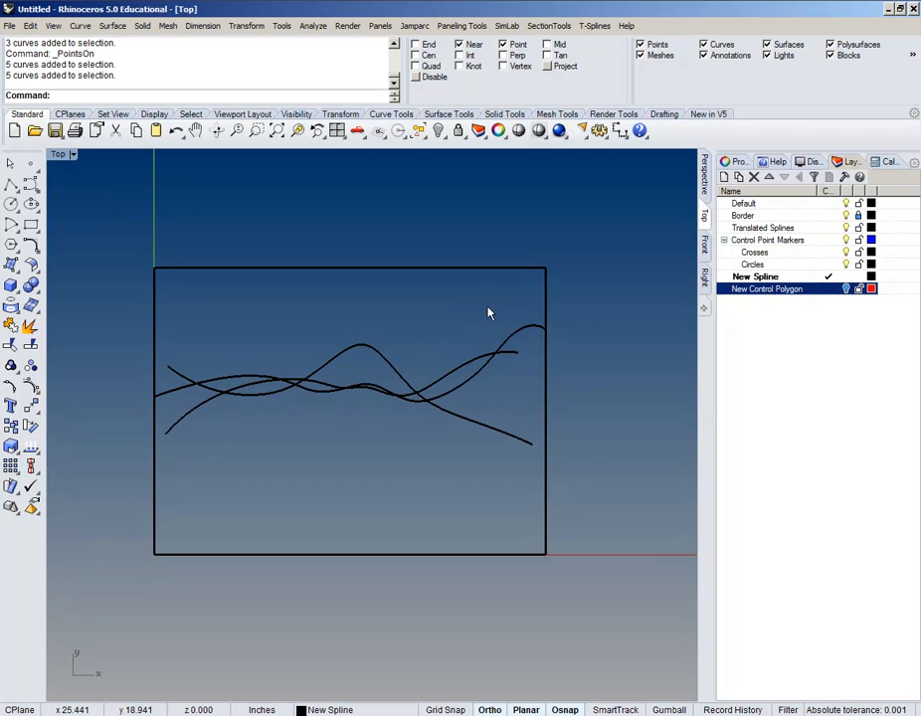
Step: Turn on the control points of the three splines inside the border
{"action": "left_click_drag", "start_coordinate": [268, 475], "coordinate": [274, 434]}
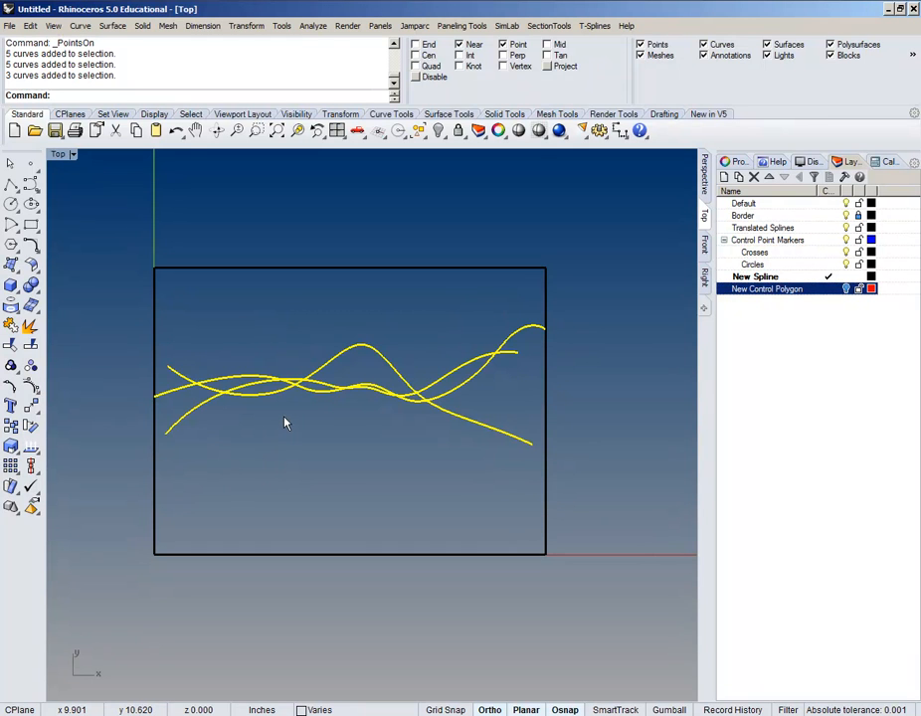
{"action": "left_click", "coordinate": [30, 386]}
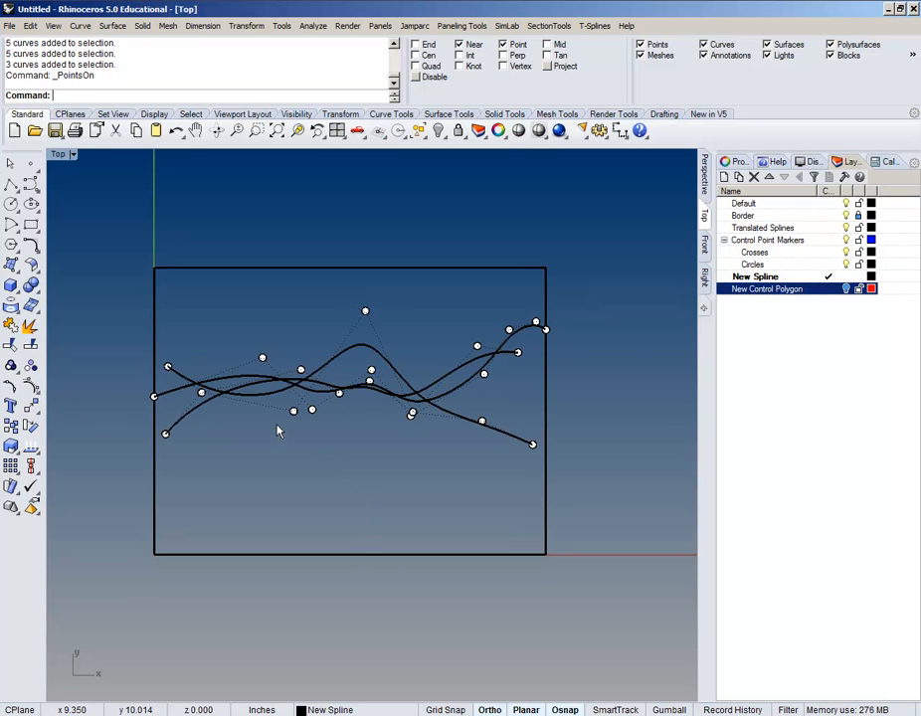
{"action": "scroll", "coordinate": [284, 422], "scroll_direction": "up", "scroll_amount": 5}
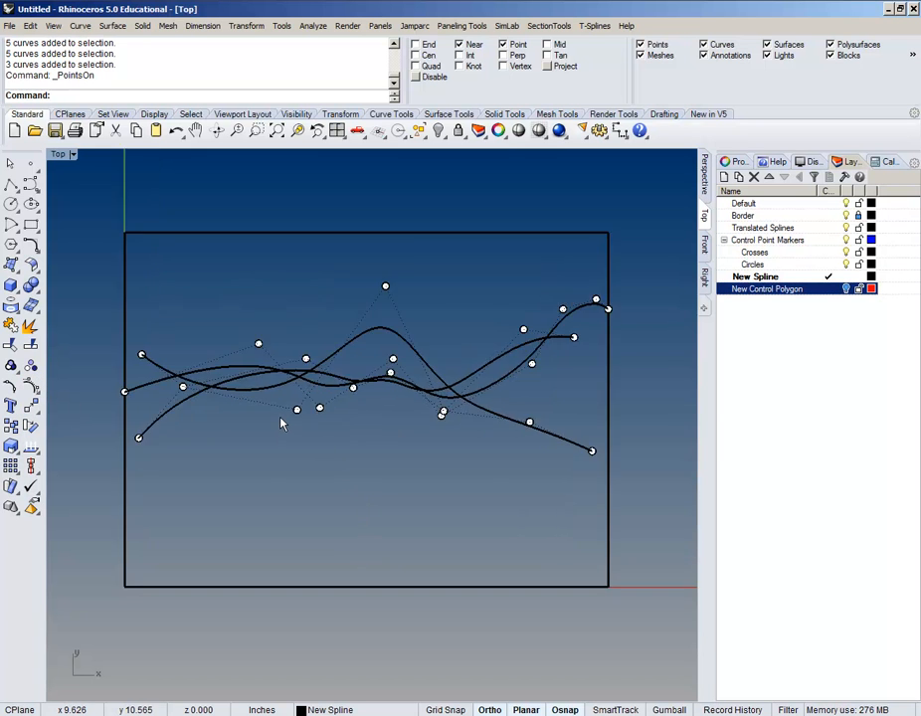
Step: Make the Circles sublayer of Control Point Markers current and widen the layer name column
{"action": "left_click", "coordinate": [830, 239]}
{"action": "right_click_drag", "start_coordinate": [391, 431], "coordinate": [532, 423]}
{"action": "right_click_drag", "start_coordinate": [319, 422], "coordinate": [370, 438]}
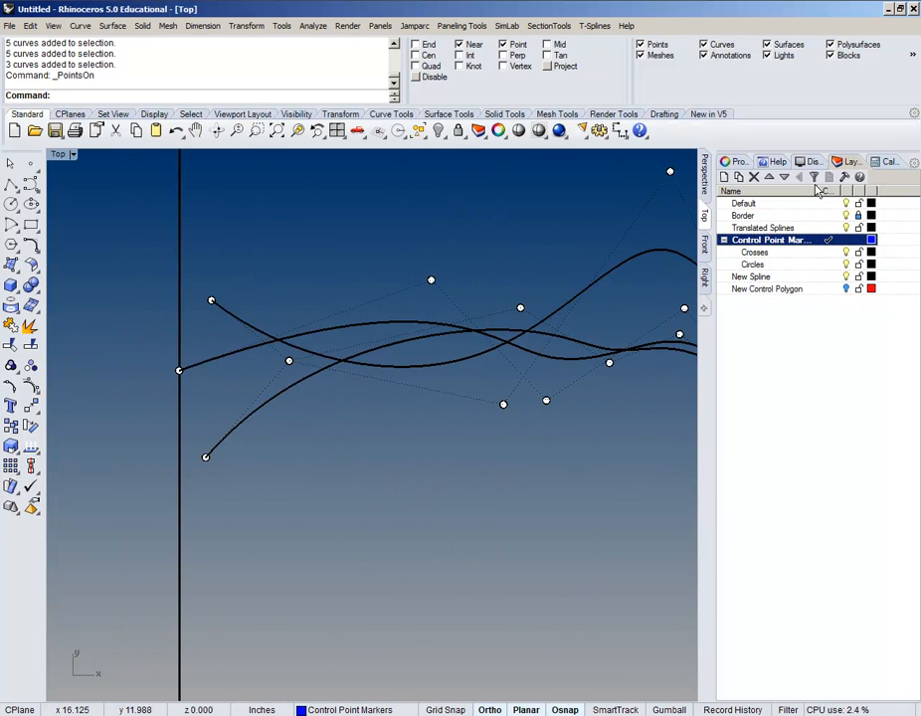
{"action": "left_click_drag", "start_coordinate": [818, 190], "coordinate": [839, 190]}
{"action": "left_click", "coordinate": [860, 267]}
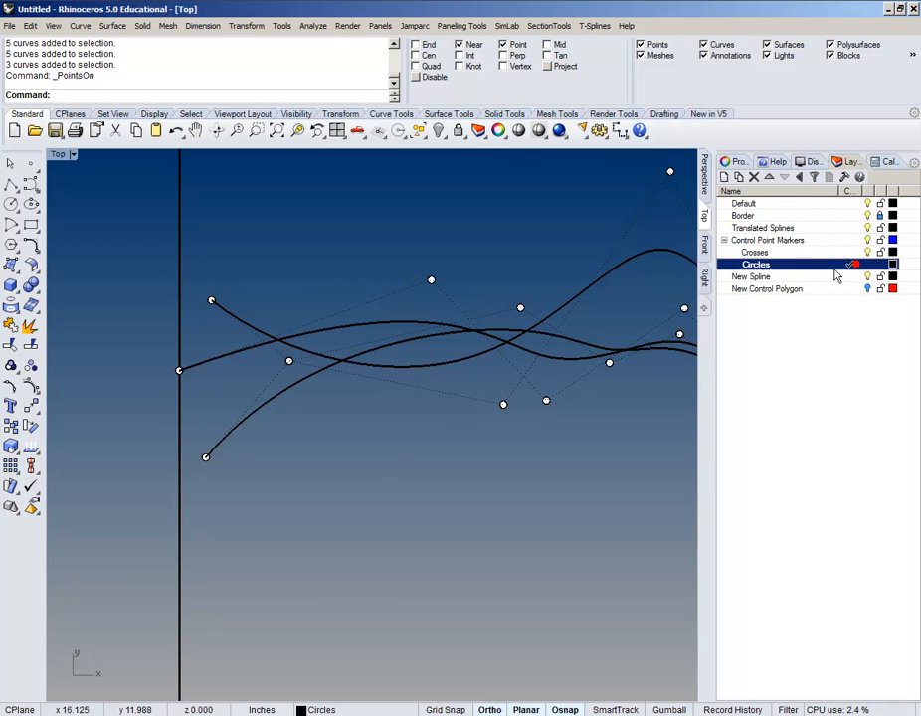
Step: Draw a circle of radius 1/8 inch centred on the new spline's first control point, on the border's left edge
{"action": "scroll", "coordinate": [193, 418], "scroll_direction": "up", "scroll_amount": 3}
{"action": "right_click_drag", "start_coordinate": [189, 372], "coordinate": [267, 418]}
{"action": "scroll", "coordinate": [208, 375], "scroll_direction": "up", "scroll_amount": 3}
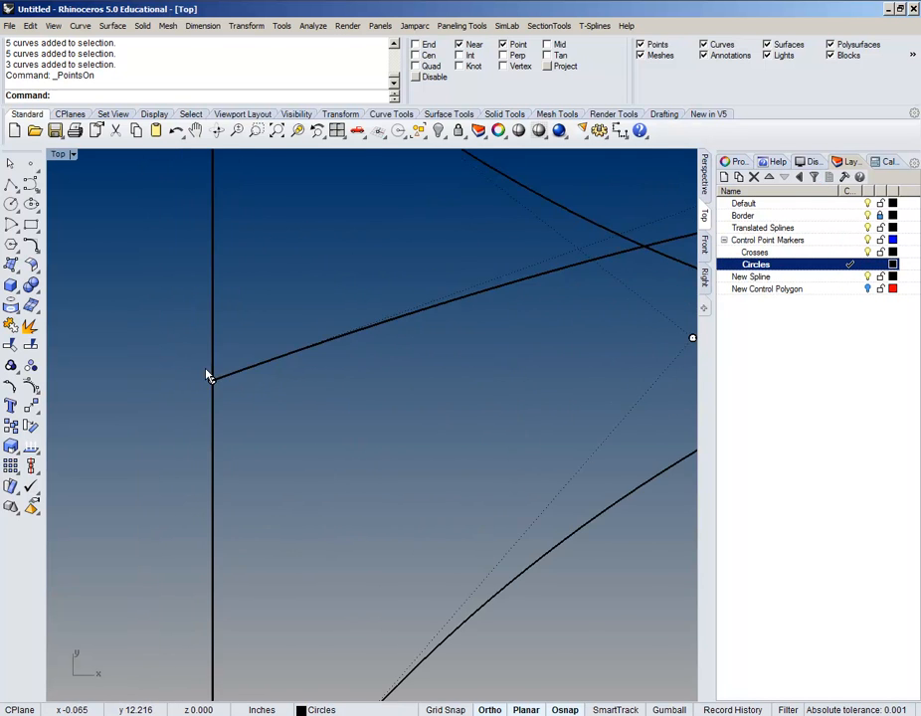
{"action": "scroll", "coordinate": [226, 394], "scroll_direction": "down", "scroll_amount": 5}
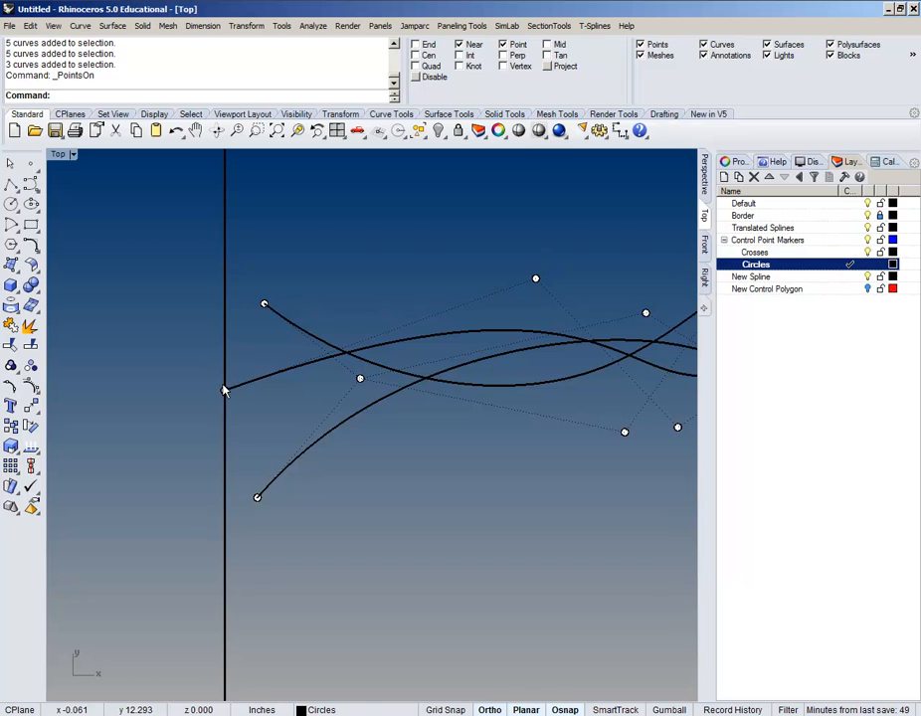
{"action": "right_click_drag", "start_coordinate": [236, 390], "coordinate": [185, 422]}
{"action": "scroll", "coordinate": [175, 416], "scroll_direction": "up", "scroll_amount": 2}
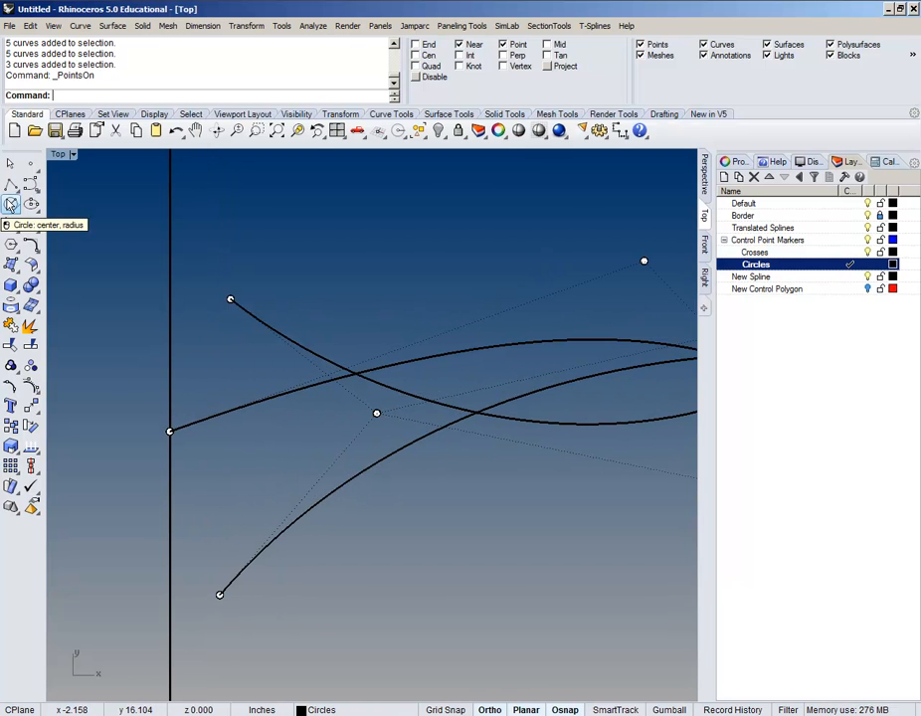
{"action": "left_click", "coordinate": [11, 204]}
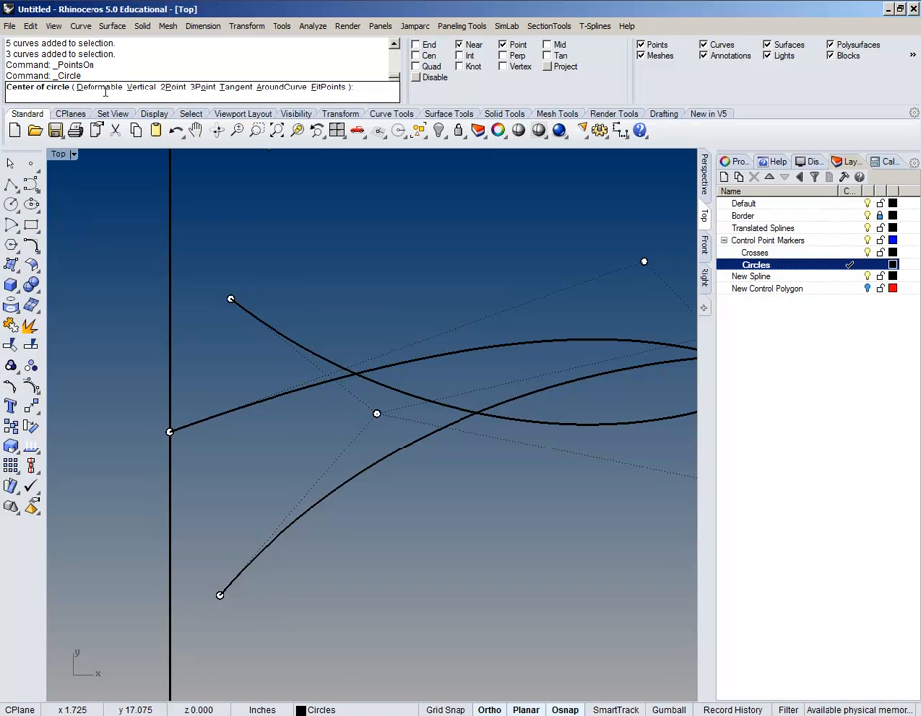
{"action": "left_click", "coordinate": [170, 432]}
{"action": "right_click_drag", "start_coordinate": [190, 449], "coordinate": [250, 473]}
{"action": "scroll", "coordinate": [252, 470], "scroll_direction": "up", "scroll_amount": 8}
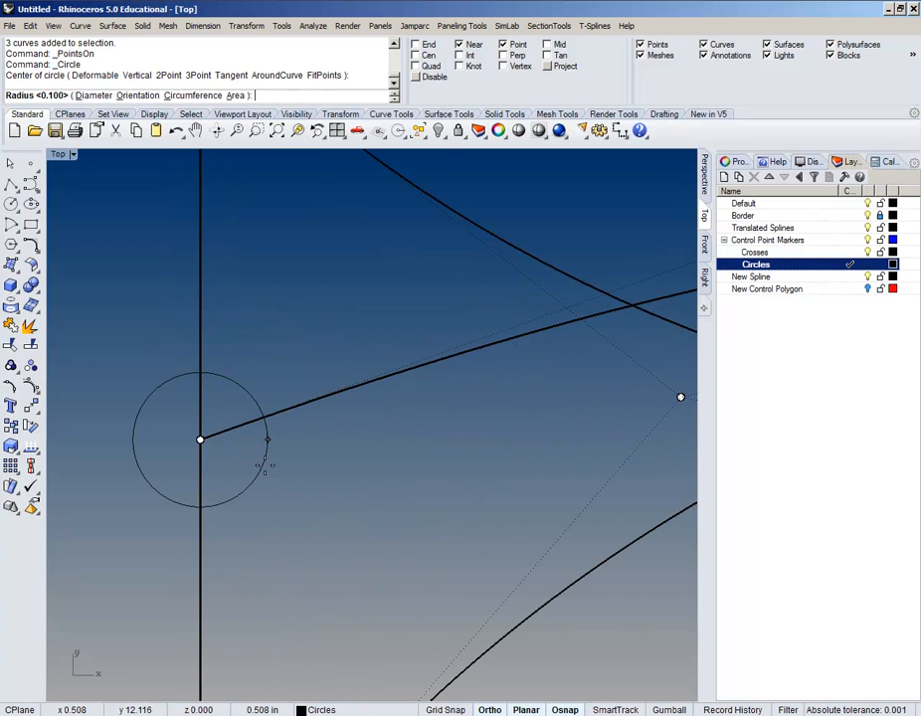
{"action": "type", "text": "1/8"}
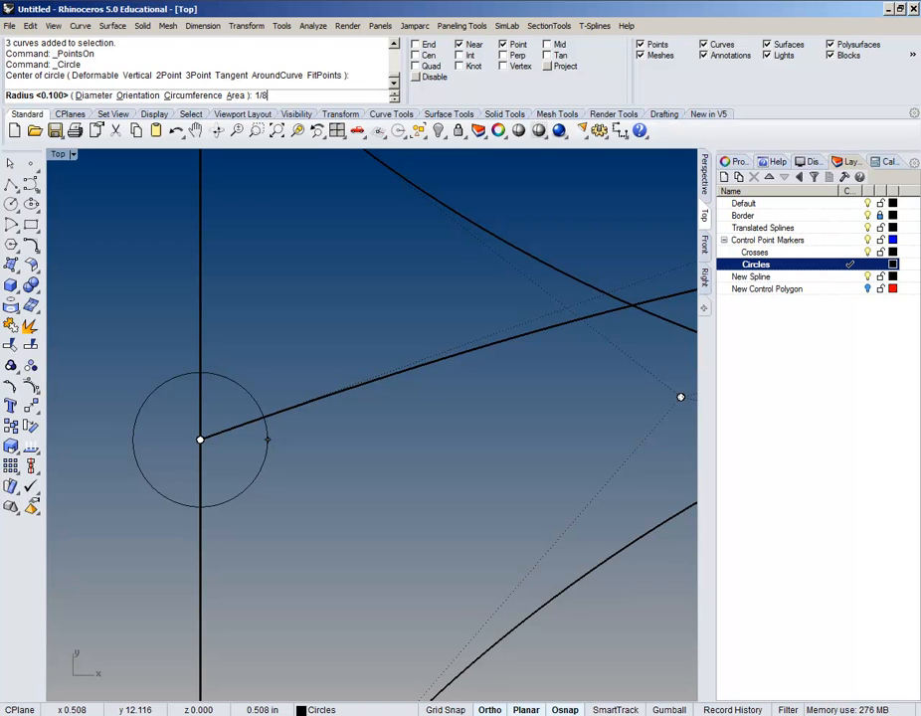
{"action": "key", "text": "Return"}
Step: Make the Crosses sublayer of Control Point Markers the current layer
{"action": "right_click_drag", "start_coordinate": [207, 379], "coordinate": [271, 359]}
{"action": "scroll", "coordinate": [289, 391], "scroll_direction": "up", "scroll_amount": 4}
{"action": "scroll", "coordinate": [289, 396], "scroll_direction": "up", "scroll_amount": 3}
{"action": "right_click_drag", "start_coordinate": [300, 428], "coordinate": [249, 335]}
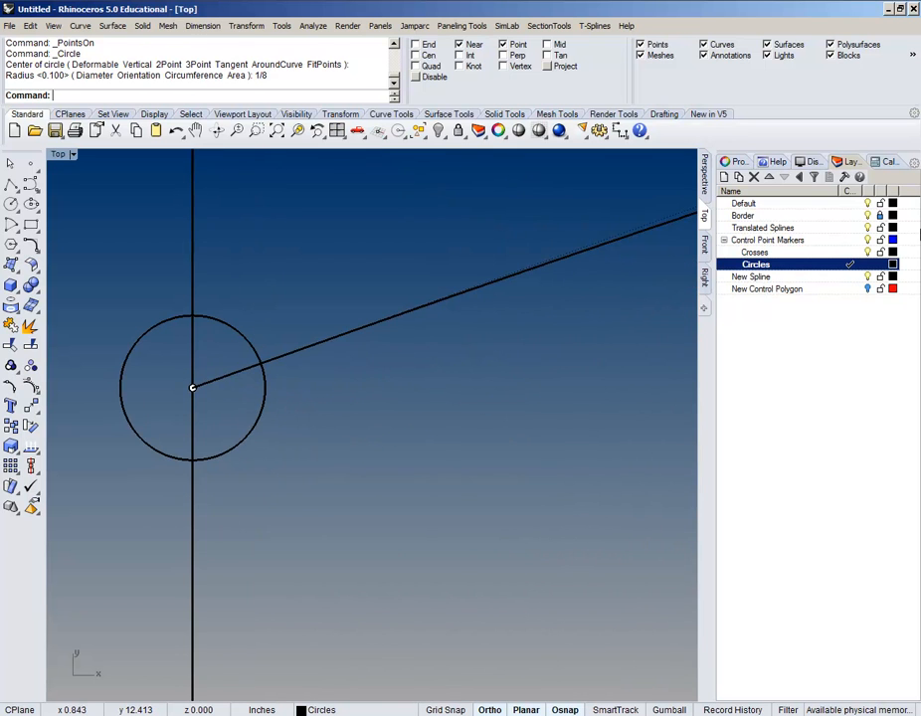
{"action": "left_click", "coordinate": [851, 252]}
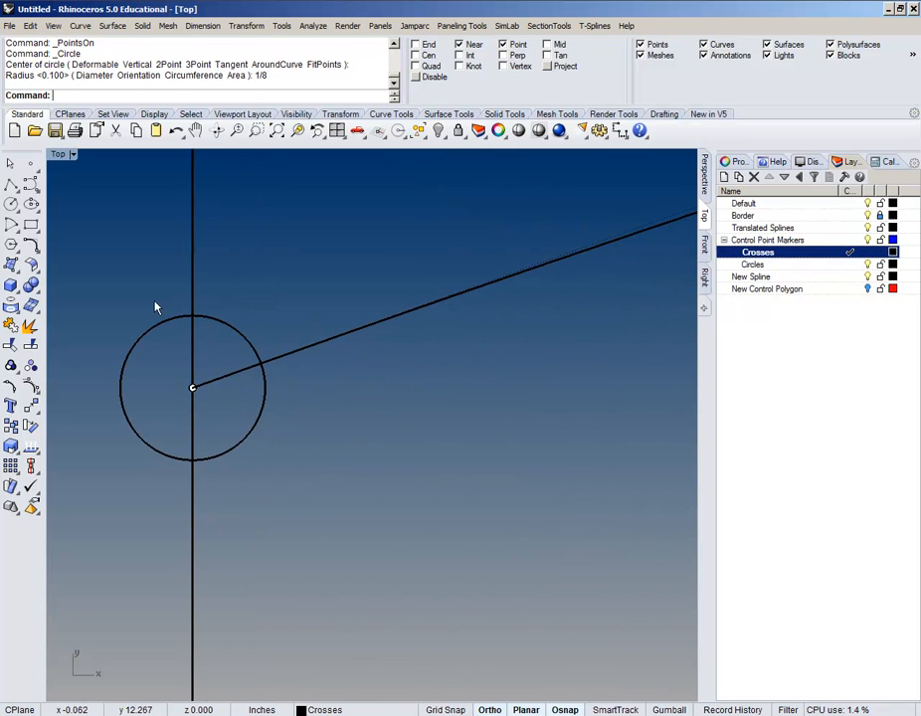
Step: Draw a horizontal line across the marker circle between its side quadrant points, using only the Quad snap
{"action": "right_click_drag", "start_coordinate": [158, 303], "coordinate": [244, 329]}
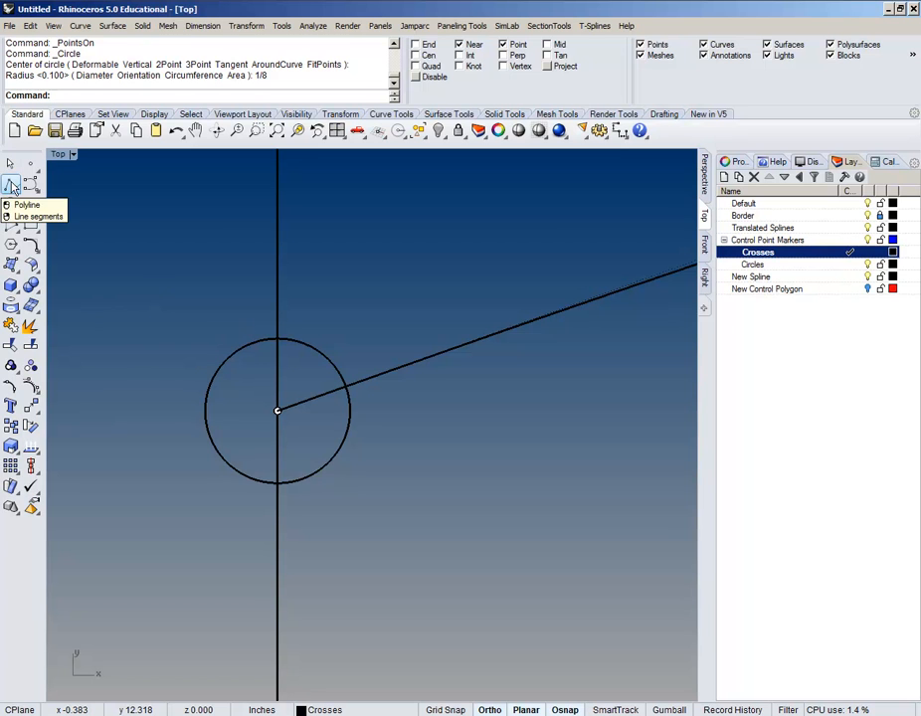
{"action": "left_click", "coordinate": [77, 26]}
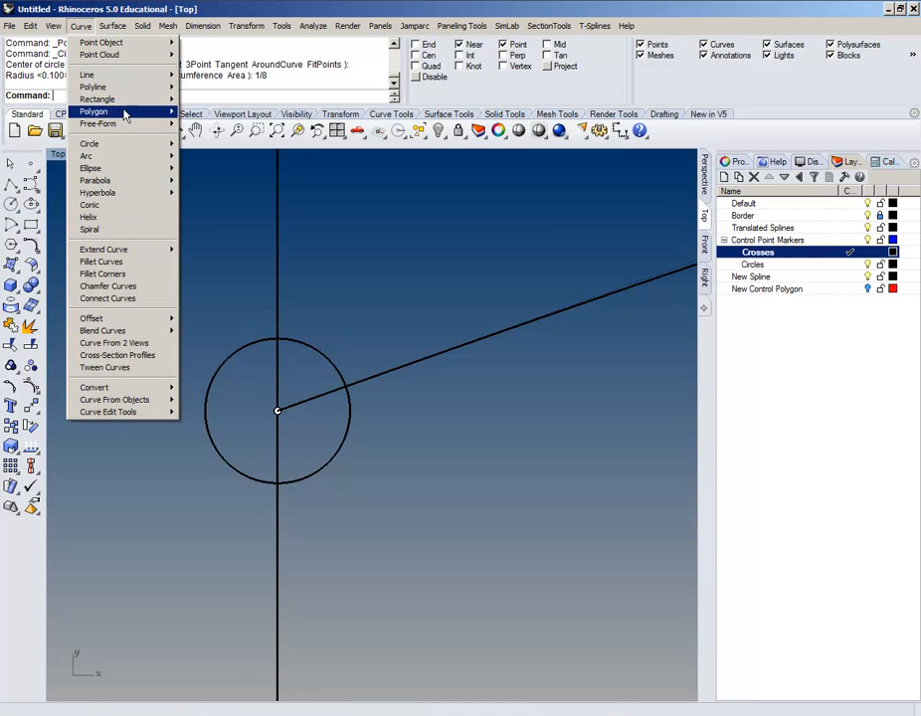
{"action": "mouse_move", "coordinate": [140, 85]}
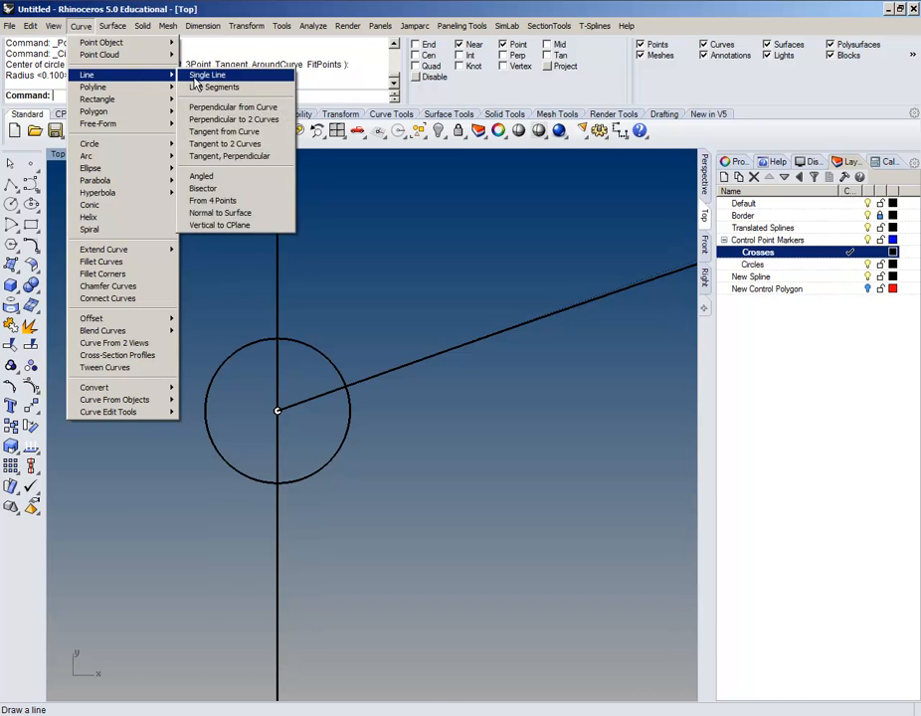
{"action": "left_click", "coordinate": [204, 74]}
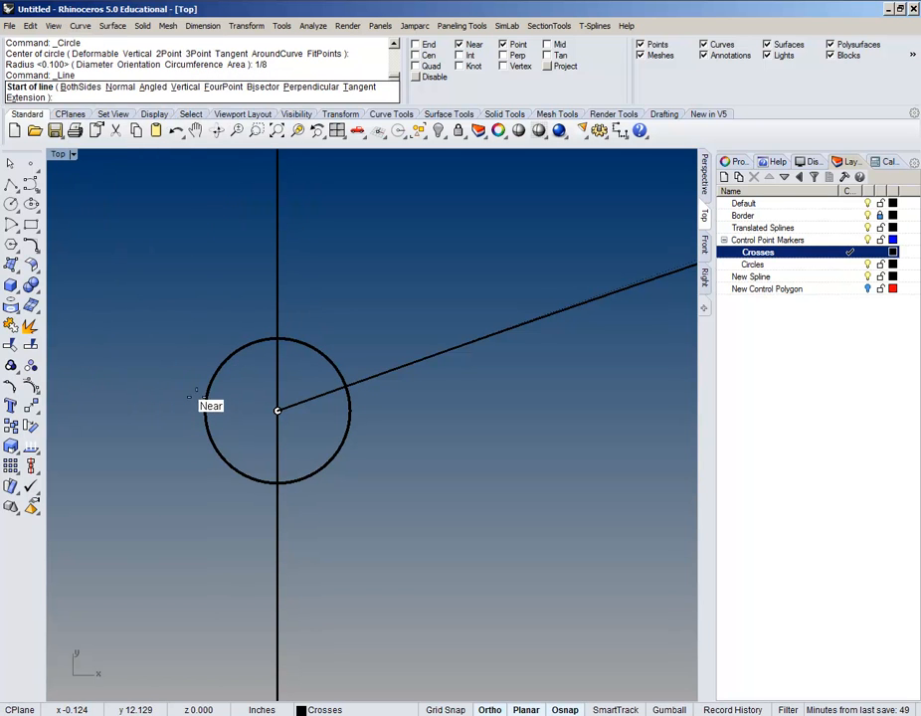
{"action": "left_click", "coordinate": [429, 66]}
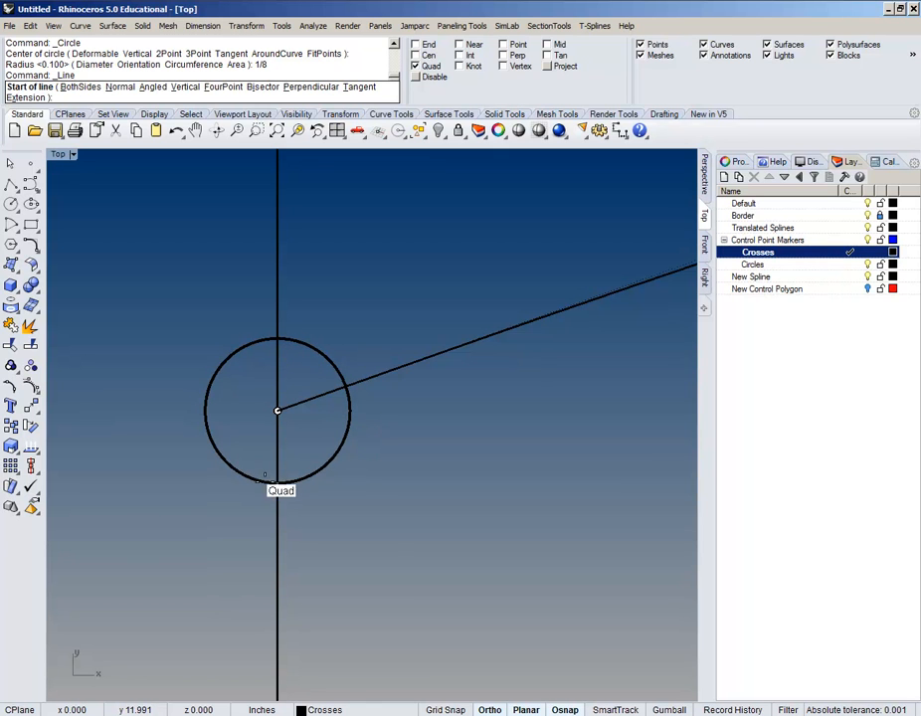
{"action": "left_click", "coordinate": [205, 411]}
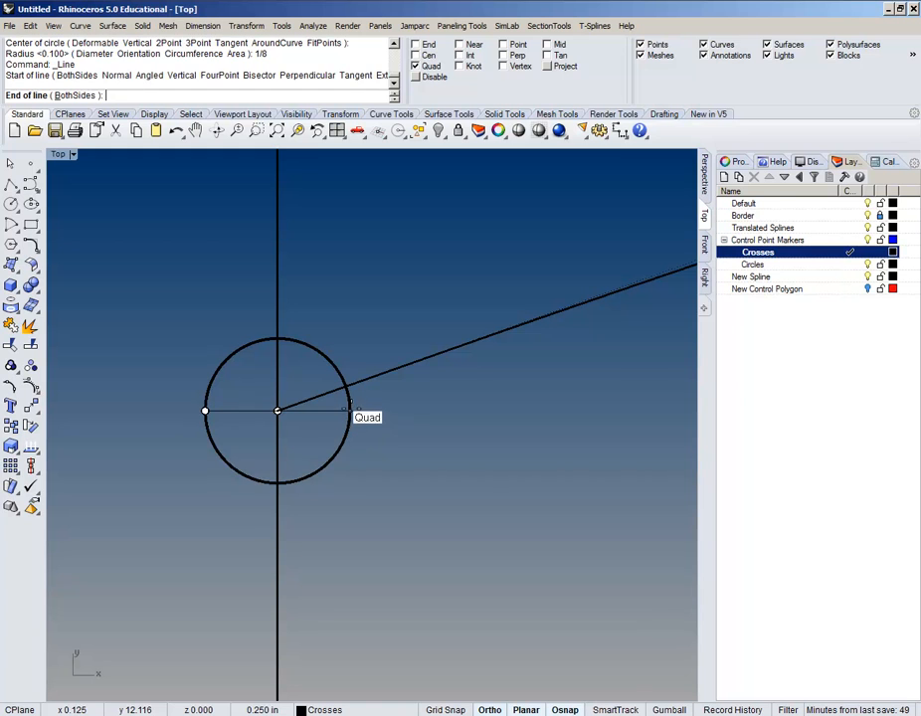
{"action": "left_click", "coordinate": [350, 409]}
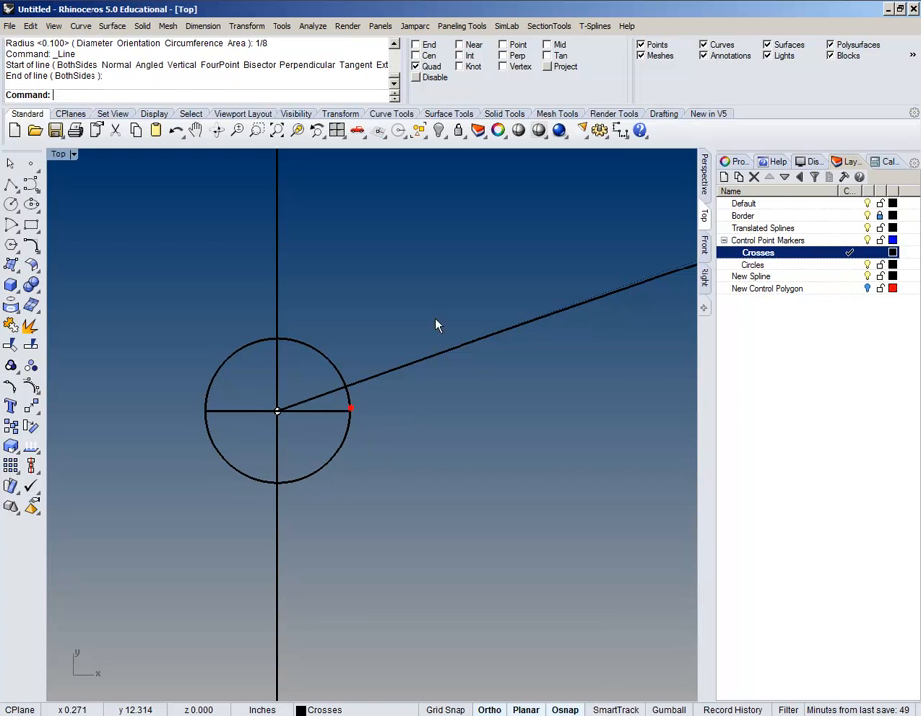
Step: Draw a vertical line from the marker circle's top quadrant point to its bottom quadrant point
{"action": "right_click", "coordinate": [336, 257]}
{"action": "left_click", "coordinate": [279, 338]}
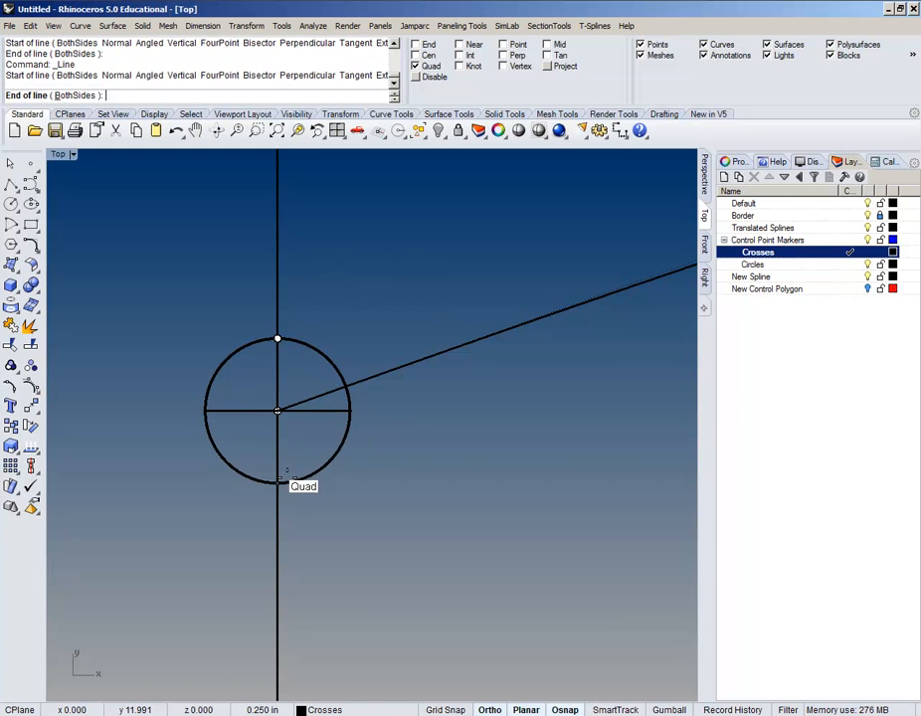
{"action": "left_click", "coordinate": [286, 480]}
{"action": "left_click", "coordinate": [382, 447]}
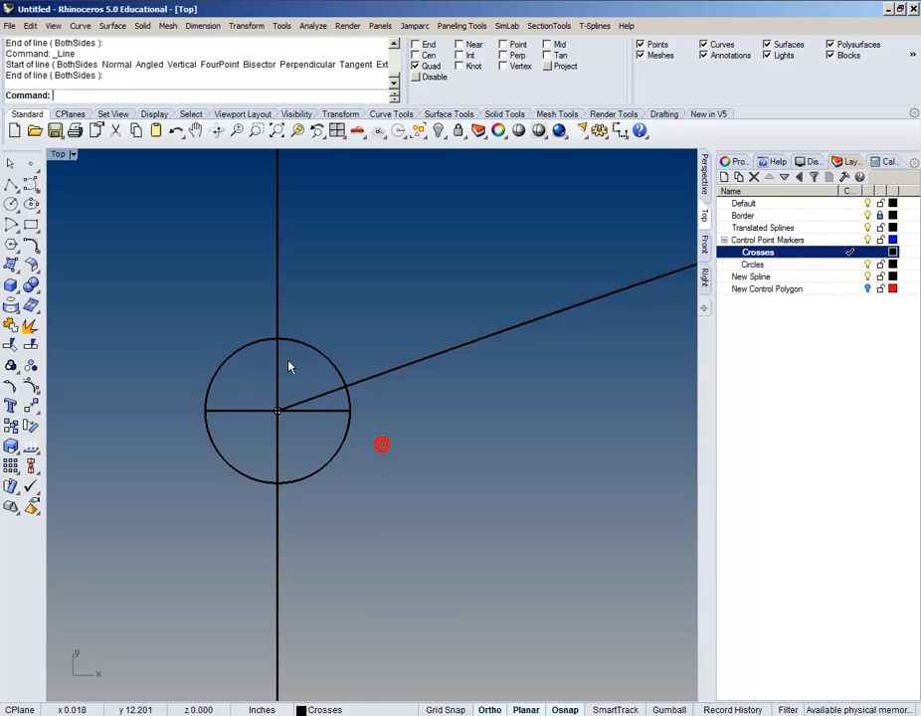
Step: Group the marker circle together with its horizontal and vertical cross lines
{"action": "left_click", "coordinate": [280, 369]}
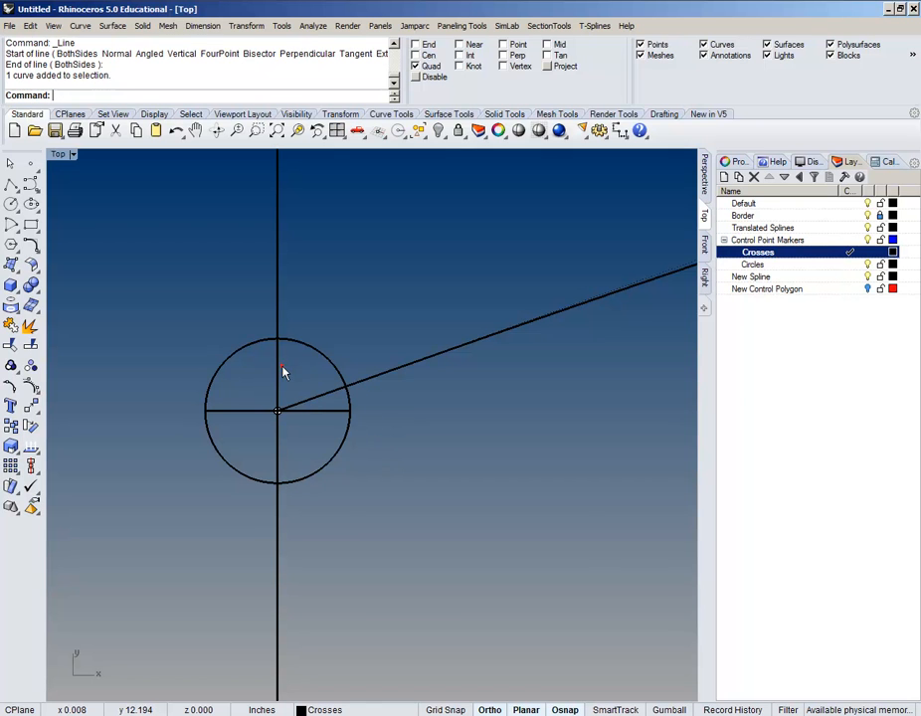
{"action": "left_click", "coordinate": [247, 410], "text": "shift"}
{"action": "left_click", "coordinate": [226, 364], "text": "shift"}
{"action": "scroll", "coordinate": [412, 366], "scroll_direction": "down", "scroll_amount": 2}
{"action": "scroll", "coordinate": [409, 366], "scroll_direction": "down", "scroll_amount": 7}
{"action": "right_click_drag", "start_coordinate": [410, 366], "coordinate": [307, 406]}
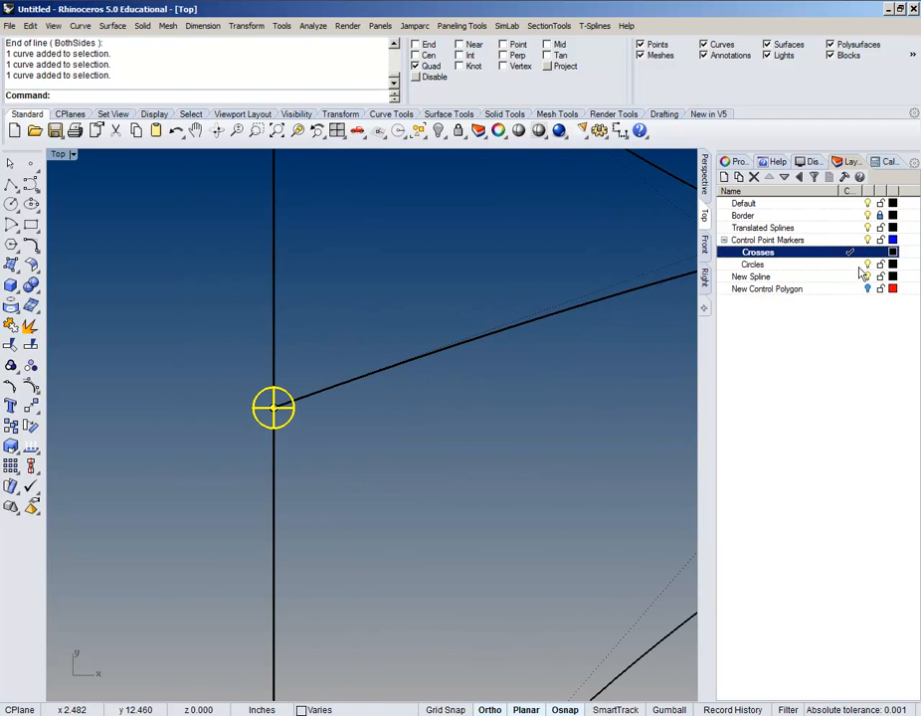
{"action": "left_click", "coordinate": [871, 264]}
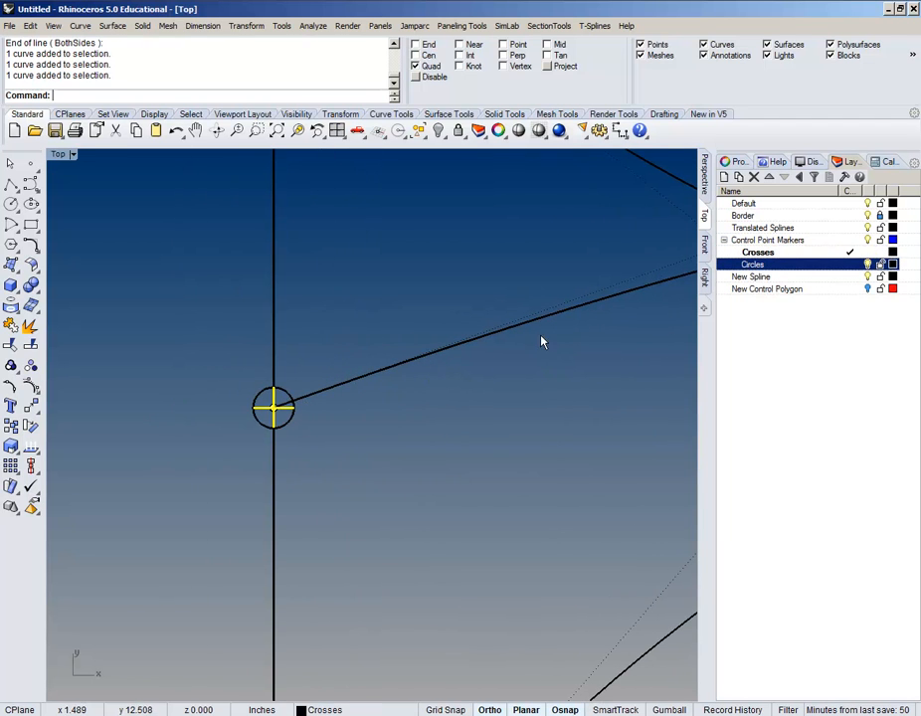
{"action": "left_click", "coordinate": [288, 425], "text": "shift"}
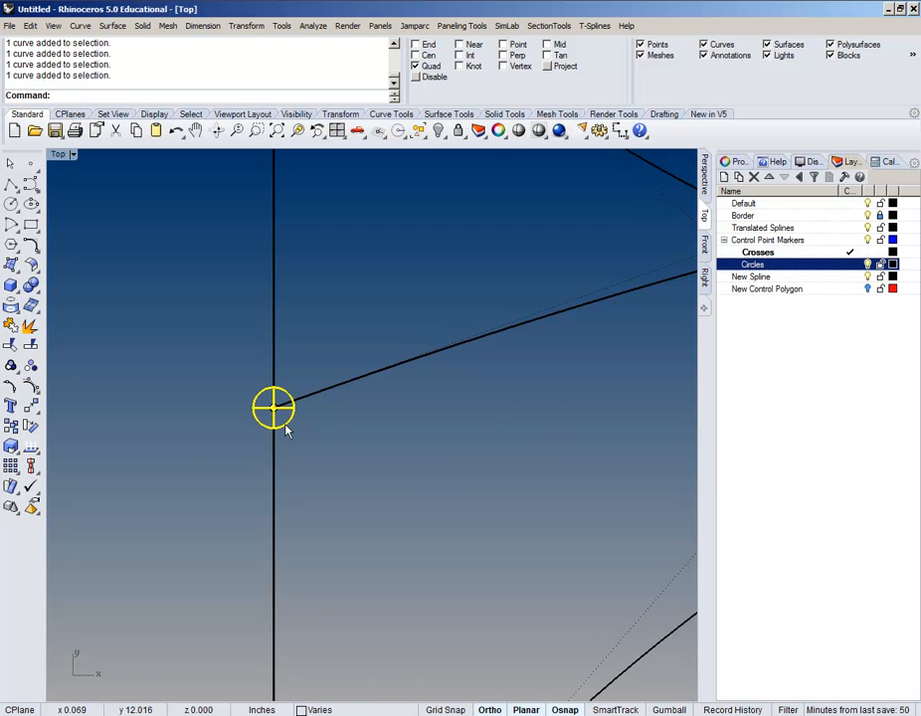
{"action": "scroll", "coordinate": [285, 425], "scroll_direction": "down", "scroll_amount": 7}
{"action": "right_click_drag", "start_coordinate": [354, 433], "coordinate": [246, 454]}
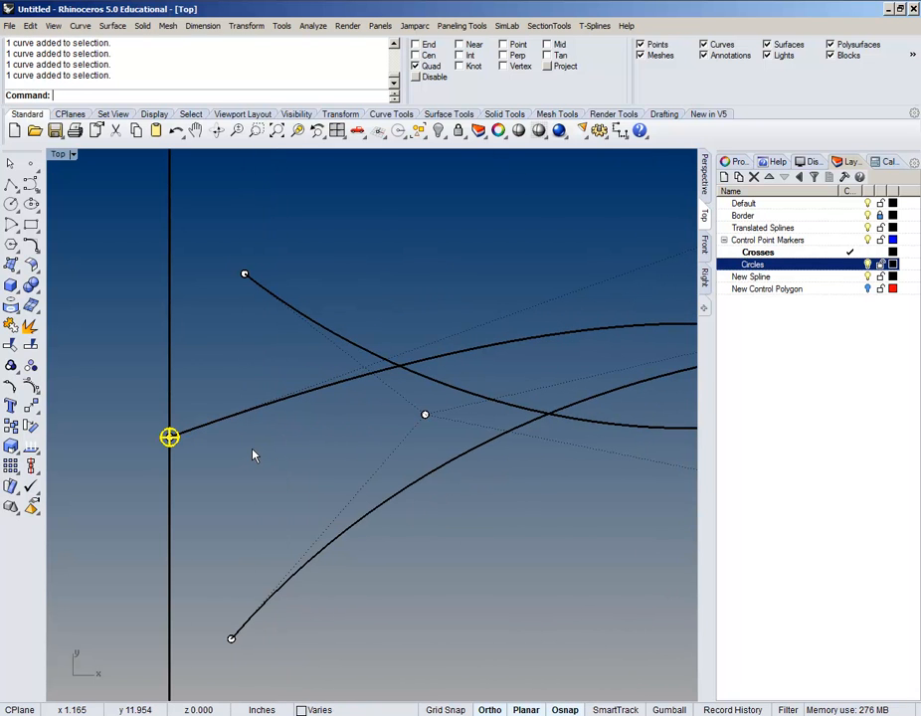
{"action": "key", "text": "ctrl+g"}
{"action": "left_click", "coordinate": [254, 448]}
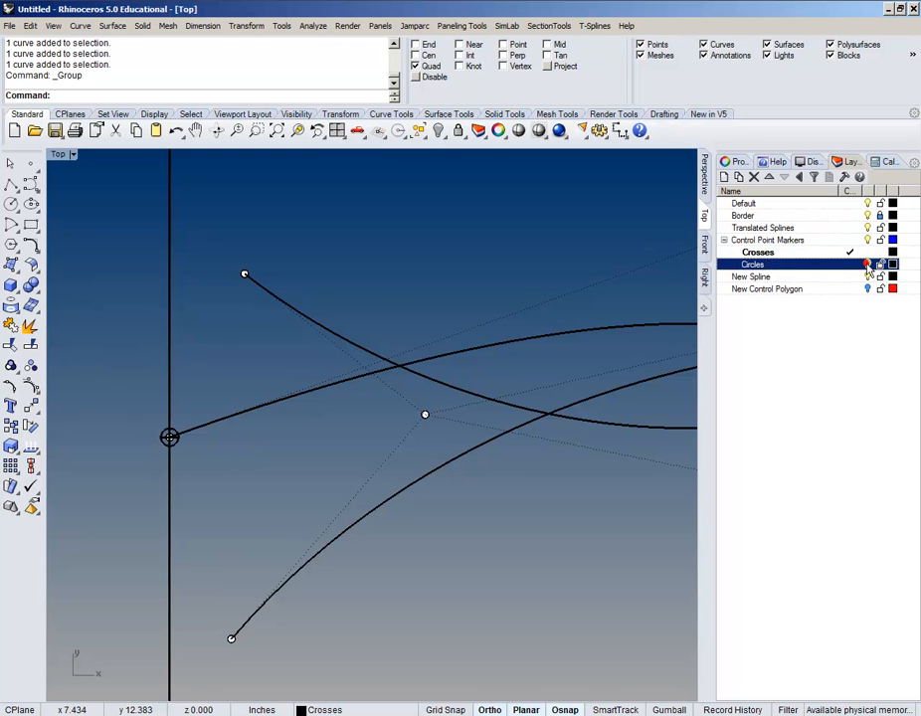
Step: Turn the Circles sublayer off and back on to check the marker's separate parts
{"action": "scroll", "coordinate": [170, 455], "scroll_direction": "up", "scroll_amount": 4}
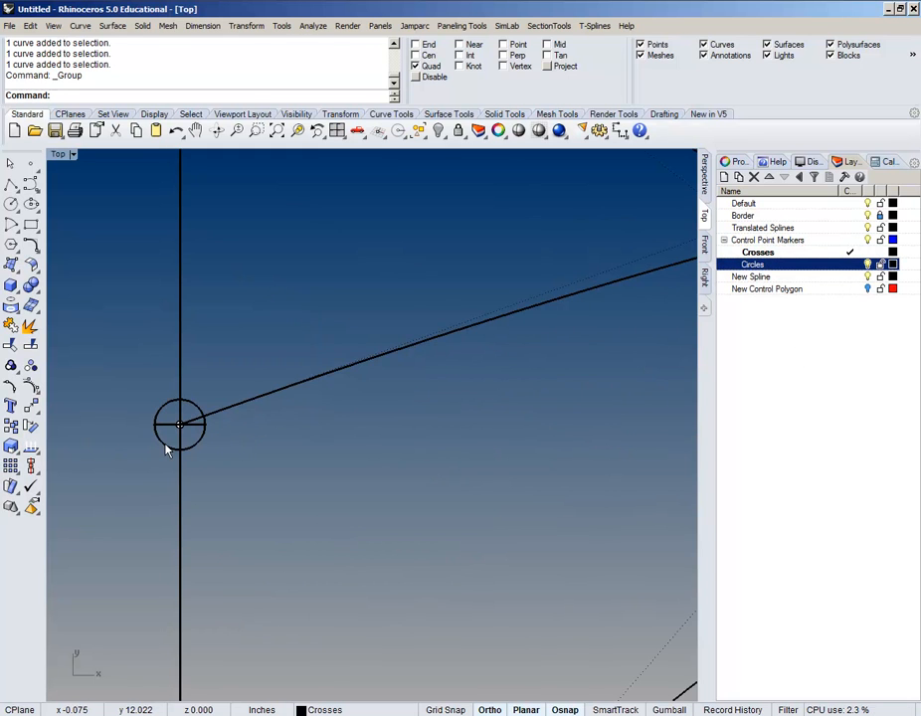
{"action": "left_click", "coordinate": [867, 264]}
{"action": "left_click", "coordinate": [868, 265]}
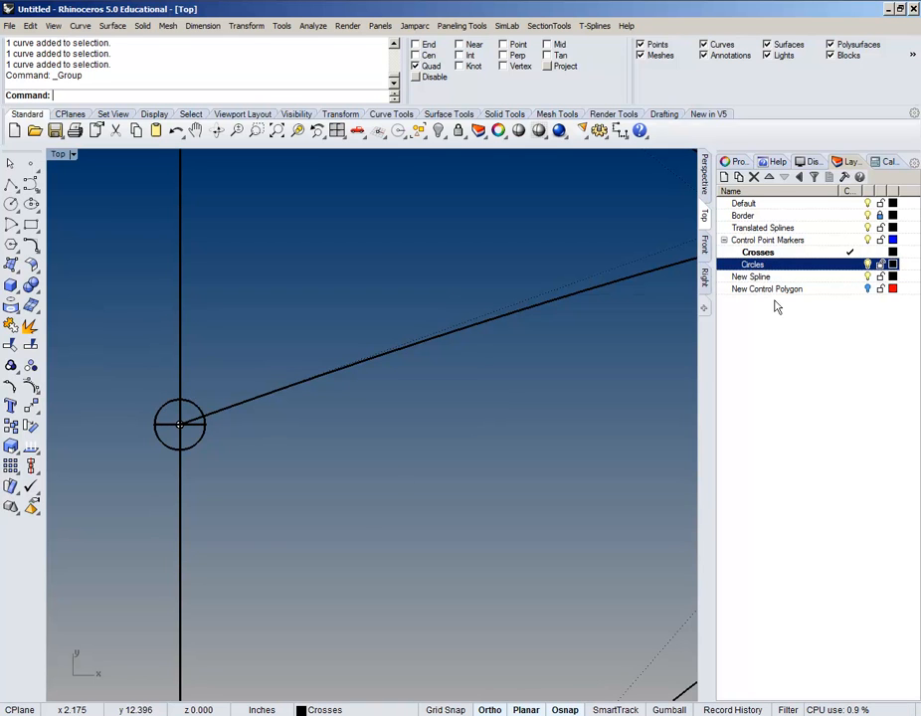
Step: Try to copy the marker group from a circle quadrant to the upper spline's first control point, and delete the misplaced copy
{"action": "left_click", "coordinate": [187, 459]}
{"action": "scroll", "coordinate": [186, 464], "scroll_direction": "down", "scroll_amount": 5}
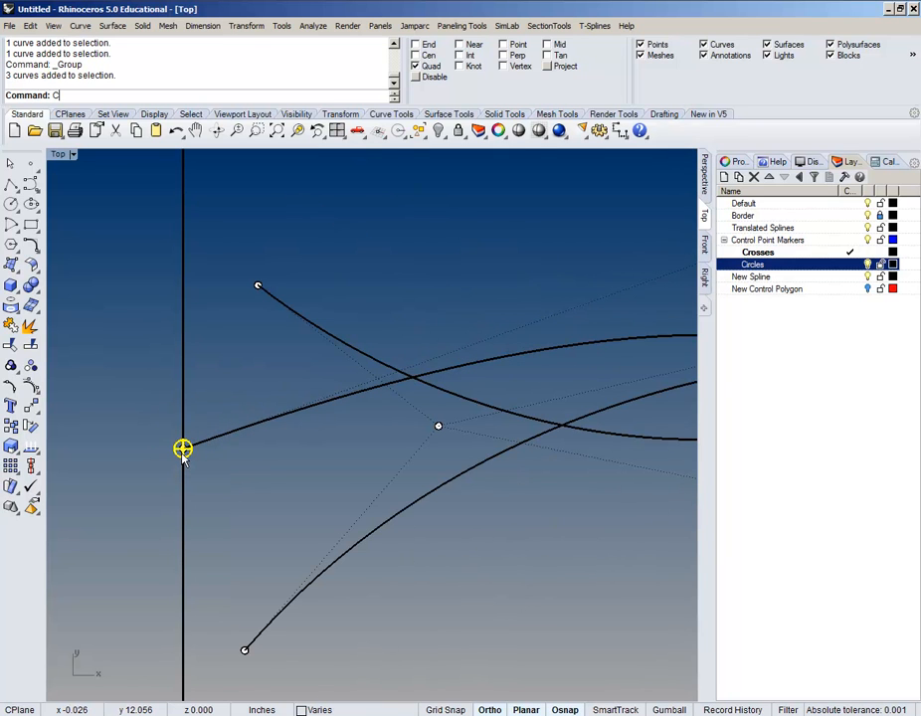
{"action": "key", "text": "Return"}
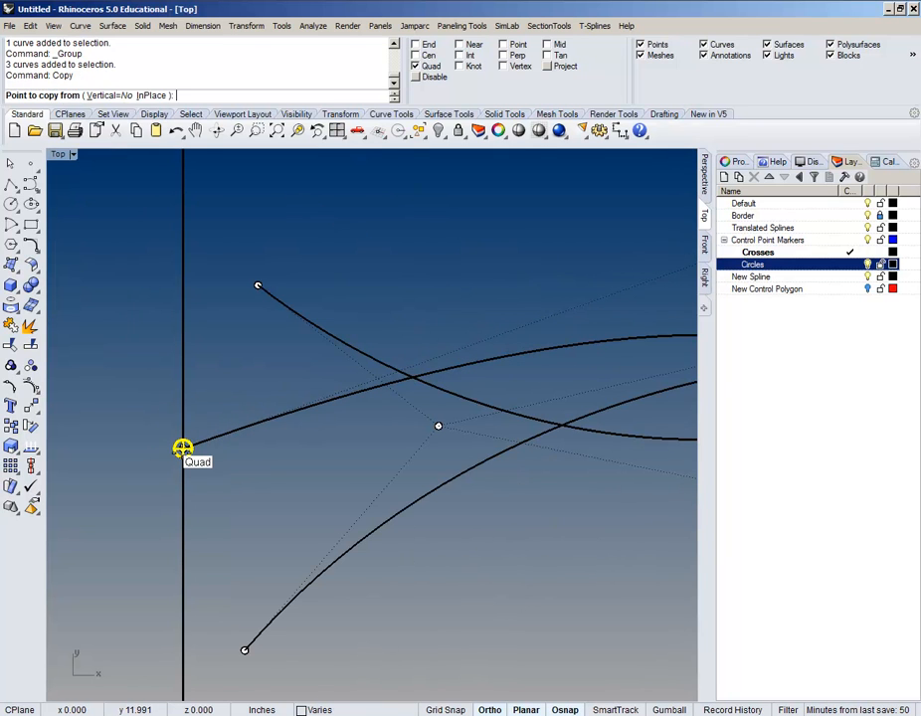
{"action": "left_click", "coordinate": [182, 449]}
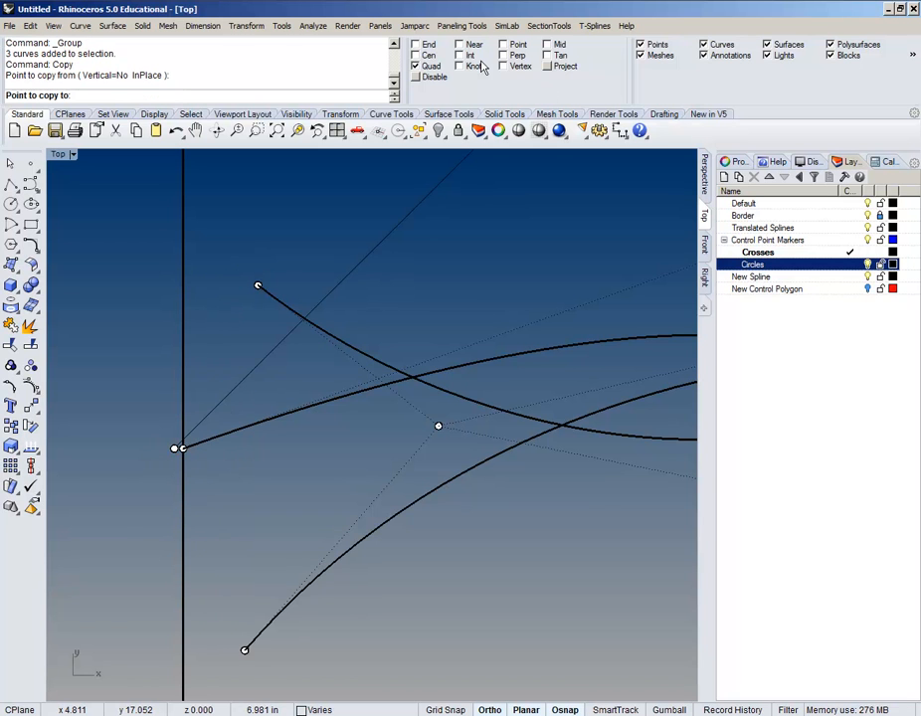
{"action": "left_click", "coordinate": [516, 46]}
{"action": "left_click", "coordinate": [263, 283]}
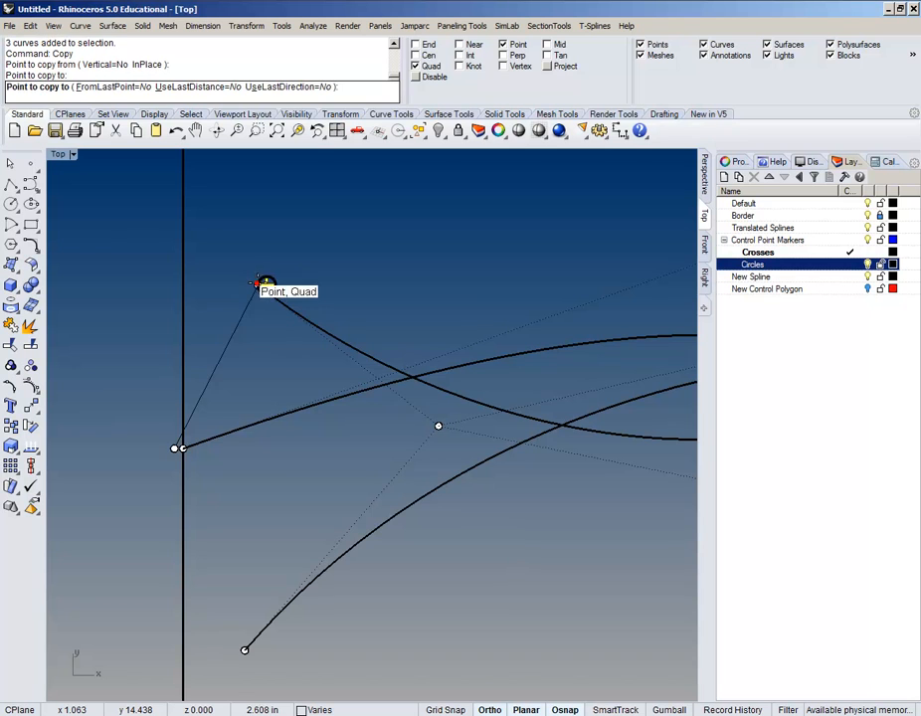
{"action": "key", "text": "ctrl+z"}
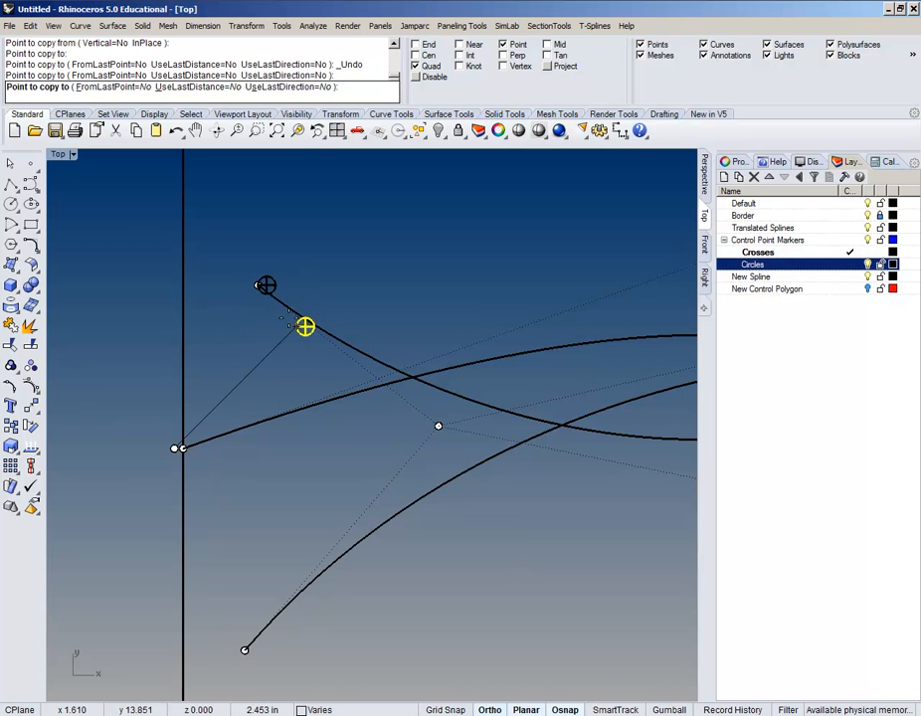
{"action": "right_click", "coordinate": [268, 329]}
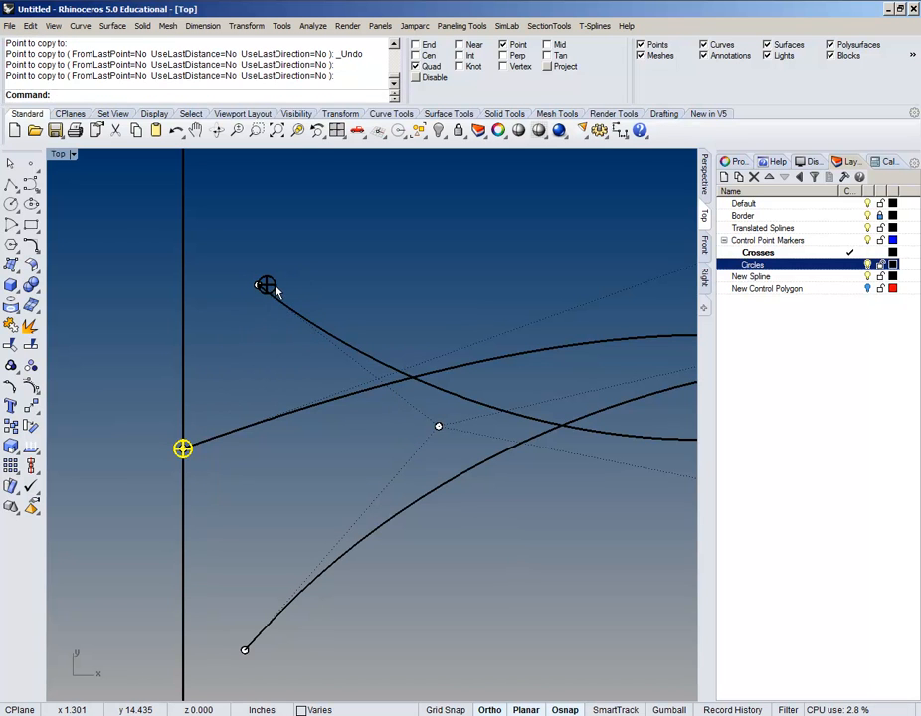
{"action": "left_click", "coordinate": [271, 288]}
{"action": "key", "text": "Delete"}
Step: Copy the marker group from its centre point to the upper spline's first control point, with Ortho off
{"action": "right_click", "coordinate": [271, 321]}
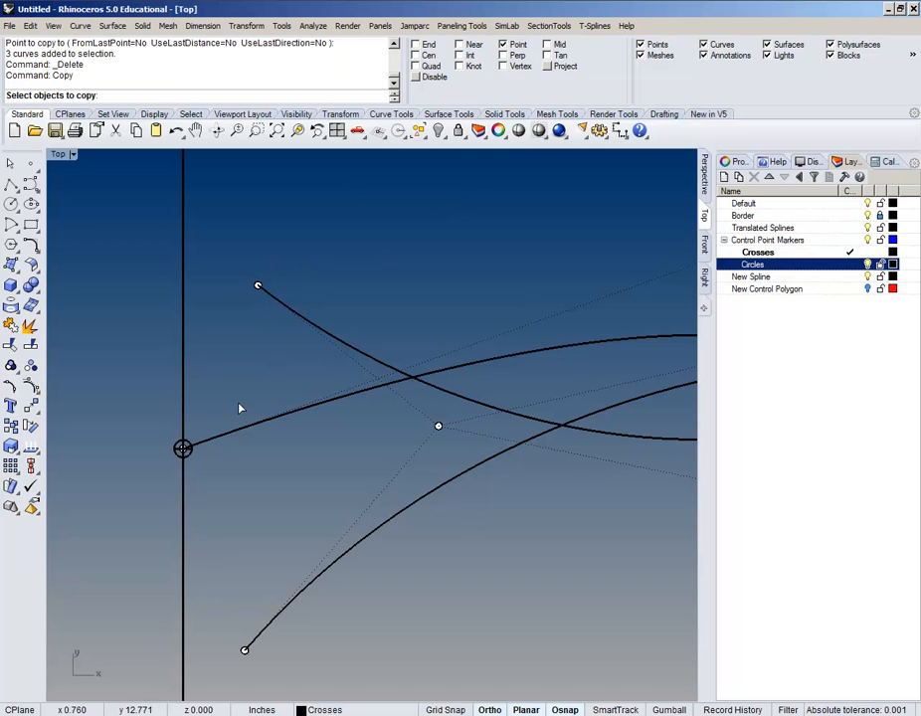
{"action": "left_click", "coordinate": [183, 449]}
{"action": "scroll", "coordinate": [185, 451], "scroll_direction": "up", "scroll_amount": 3}
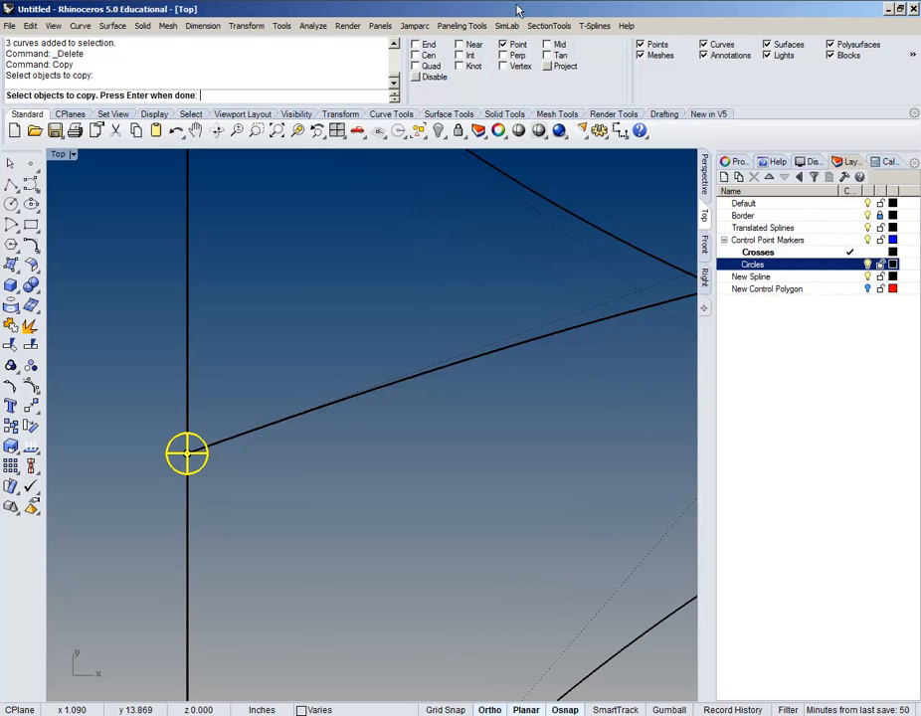
{"action": "right_click", "coordinate": [513, 45]}
{"action": "right_click", "coordinate": [512, 45]}
{"action": "type", "text": "opy"}
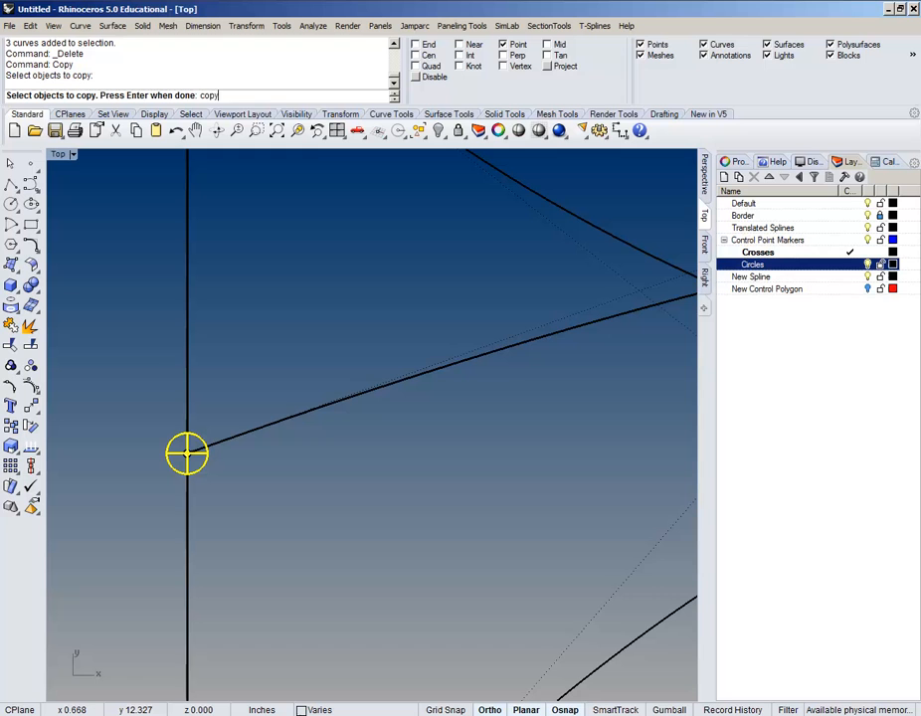
{"action": "key", "text": "Return"}
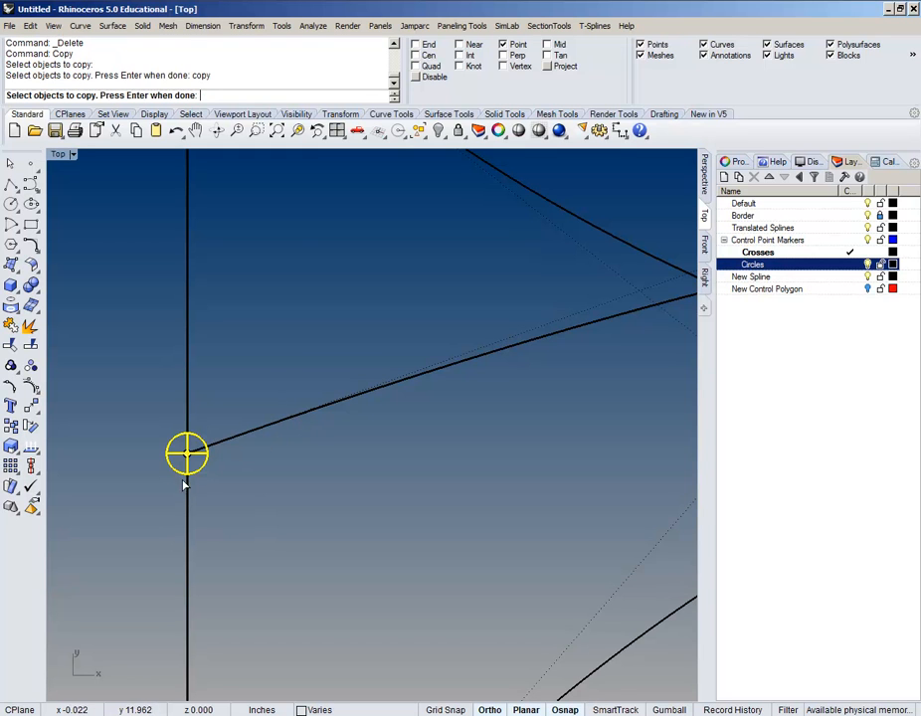
{"action": "key", "text": "Return"}
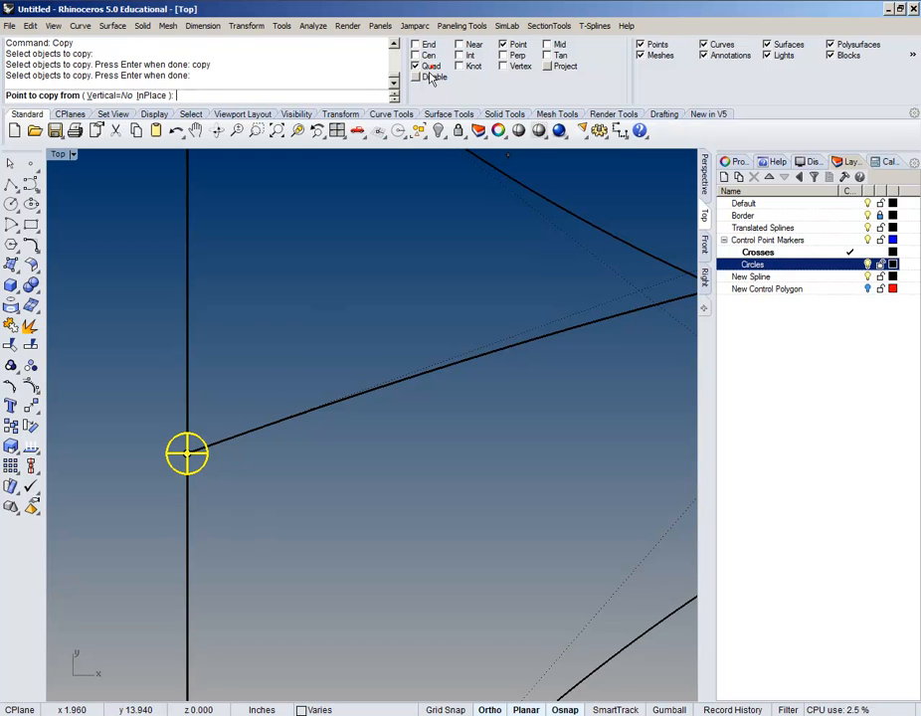
{"action": "left_click", "coordinate": [187, 452]}
{"action": "right_click_drag", "start_coordinate": [354, 357], "coordinate": [334, 451]}
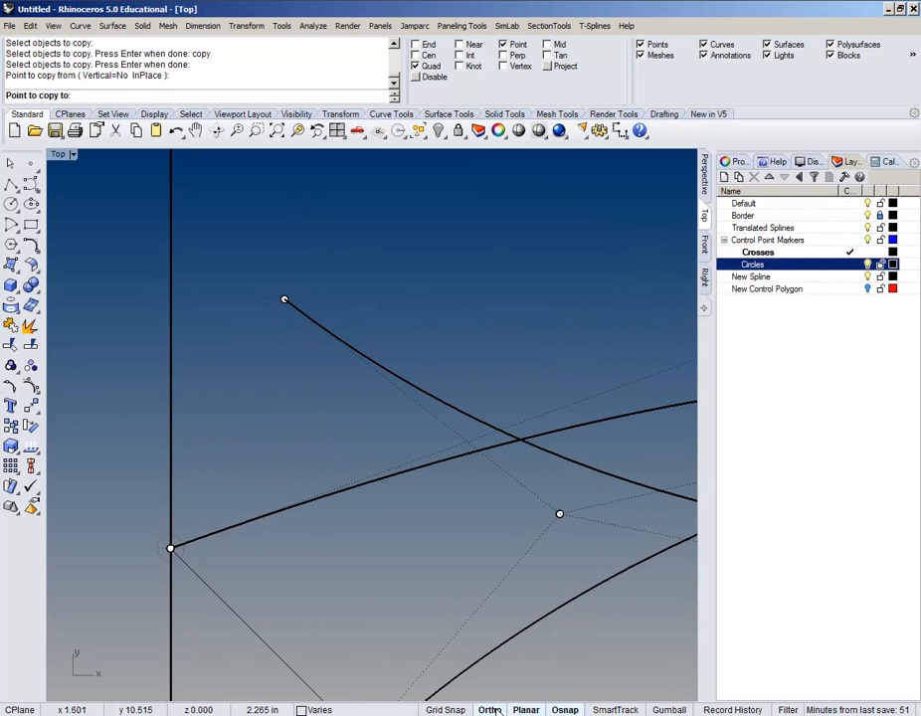
{"action": "left_click", "coordinate": [284, 299]}
Step: Place marker copies on the two translated splines' shared second control point and on the lower spline's first control point
{"action": "right_click_drag", "start_coordinate": [457, 472], "coordinate": [270, 308]}
{"action": "left_click", "coordinate": [373, 352]}
{"action": "scroll", "coordinate": [375, 354], "scroll_direction": "down", "scroll_amount": 10}
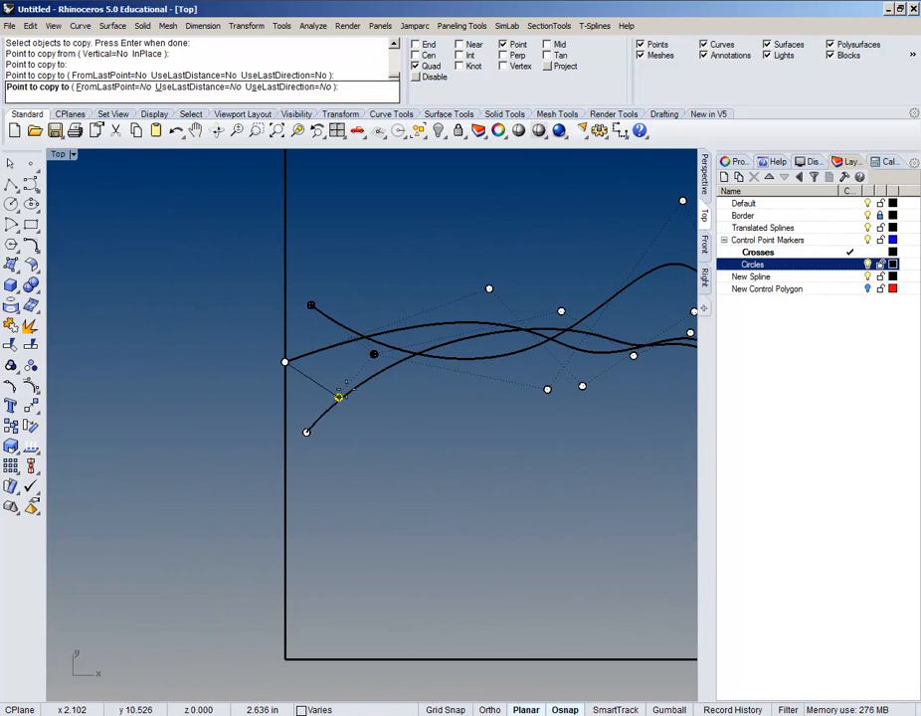
{"action": "left_click", "coordinate": [306, 432]}
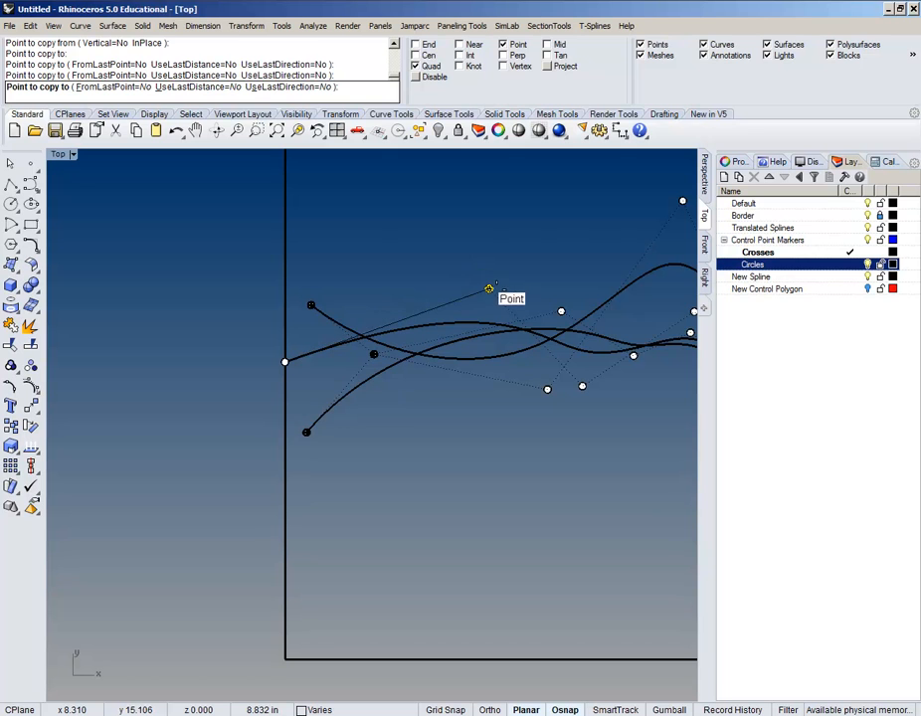
Step: Place marker copies on the next four control points, two above and two below the splines
{"action": "left_click", "coordinate": [488, 289]}
{"action": "left_click", "coordinate": [563, 311]}
{"action": "scroll", "coordinate": [549, 387], "scroll_direction": "up", "scroll_amount": 8}
{"action": "left_click", "coordinate": [538, 392]}
{"action": "left_click", "coordinate": [619, 385]}
Step: Place marker copies on the next three control points near the middle, one below and two above the shallow curves
{"action": "right_click_drag", "start_coordinate": [587, 385], "coordinate": [170, 445]}
{"action": "left_click", "coordinate": [319, 374]}
{"action": "scroll", "coordinate": [432, 314], "scroll_direction": "up", "scroll_amount": 8}
{"action": "left_click", "coordinate": [481, 326]}
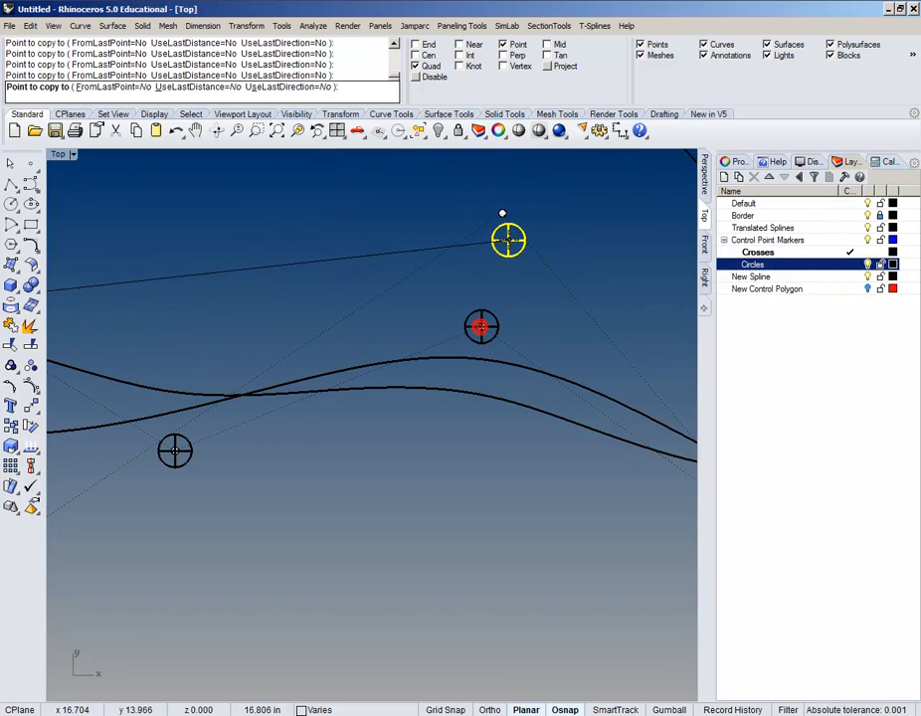
{"action": "left_click", "coordinate": [502, 215]}
Step: Place marker copies on the high control point above the tall crest and on two clustered points below the splines
{"action": "scroll", "coordinate": [486, 278], "scroll_direction": "down", "scroll_amount": 10}
{"action": "mouse_move", "coordinate": [485, 278]}
{"action": "right_mouse_down"}
{"action": "mouse_move", "coordinate": [397, 345]}
{"action": "mouse_move", "coordinate": [325, 450]}
{"action": "right_mouse_up"}
{"action": "left_click", "coordinate": [310, 219]}
{"action": "scroll", "coordinate": [457, 617], "scroll_direction": "up", "scroll_amount": 5}
{"action": "left_click", "coordinate": [485, 555]}
{"action": "left_click", "coordinate": [510, 501]}
Step: Place marker copies on the four upper control points toward the splines' right ends, up to the endpoint on the border
{"action": "scroll", "coordinate": [484, 504], "scroll_direction": "down", "scroll_amount": 10}
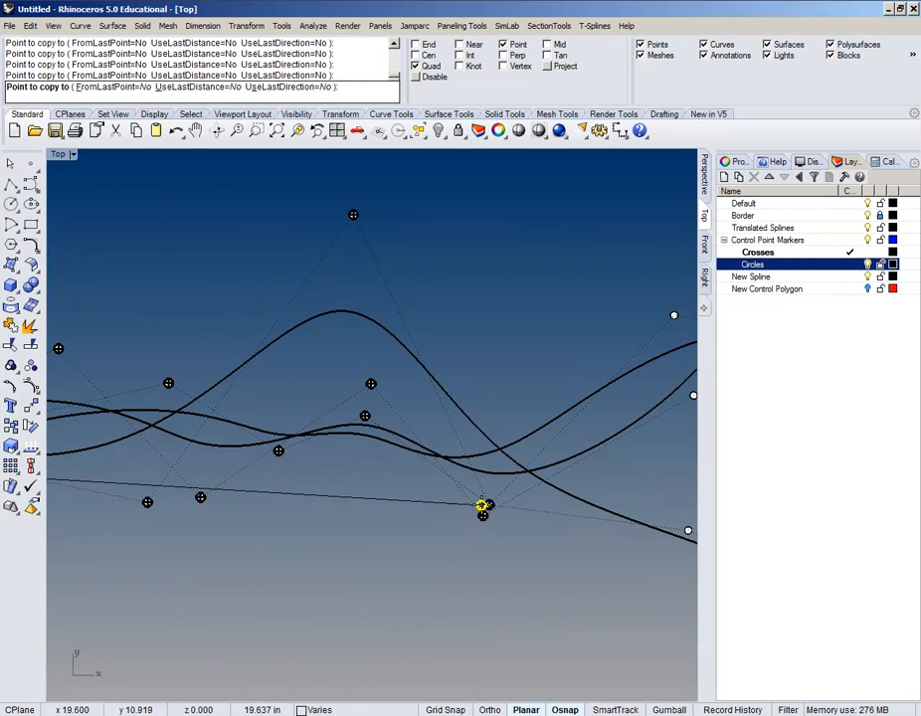
{"action": "right_click_drag", "start_coordinate": [485, 504], "coordinate": [191, 581]}
{"action": "left_click", "coordinate": [381, 391]}
{"action": "scroll", "coordinate": [380, 391], "scroll_direction": "up", "scroll_amount": 5}
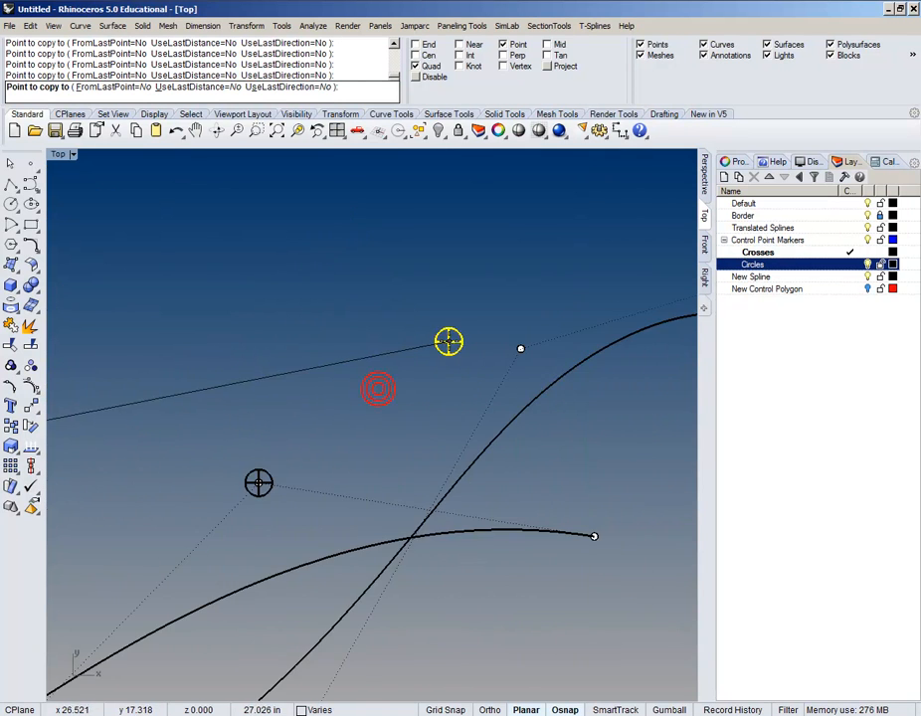
{"action": "left_click", "coordinate": [519, 349]}
{"action": "right_click_drag", "start_coordinate": [519, 361], "coordinate": [345, 374]}
{"action": "right_click_drag", "start_coordinate": [499, 310], "coordinate": [441, 327]}
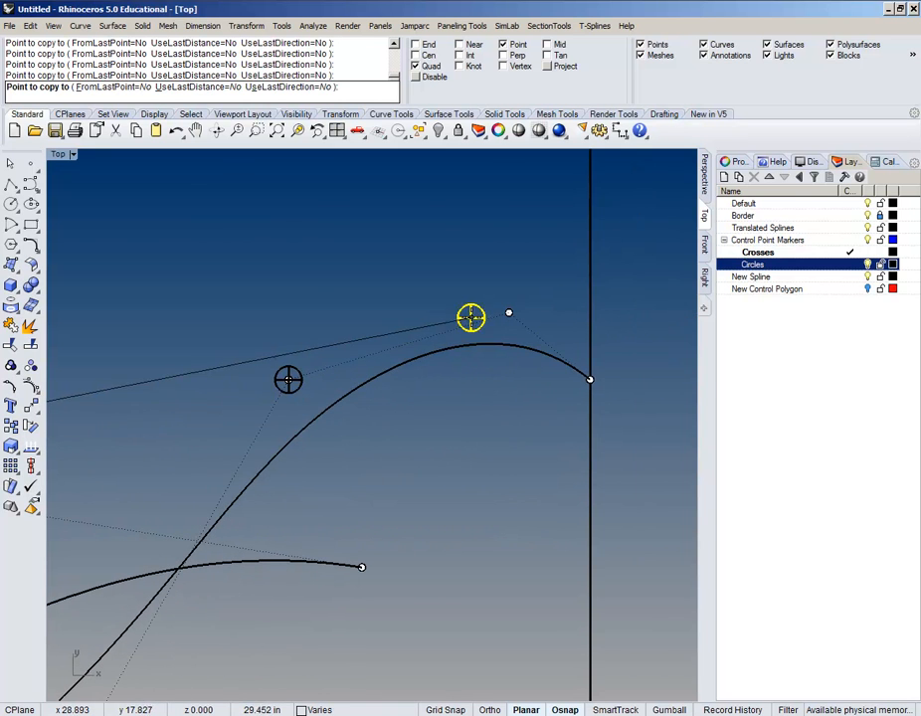
{"action": "left_click", "coordinate": [508, 312]}
{"action": "left_click", "coordinate": [589, 380]}
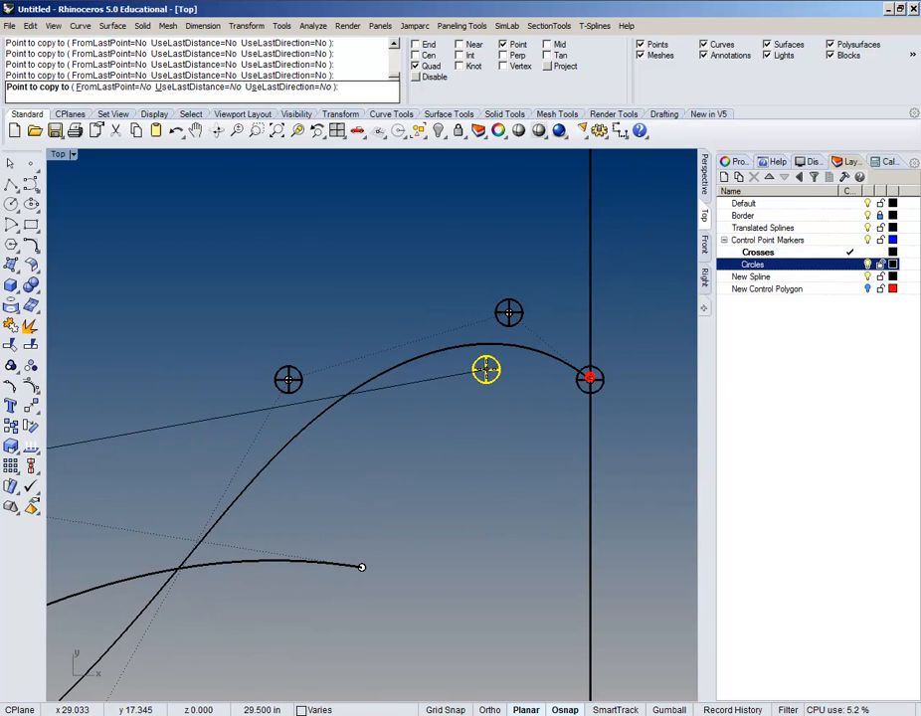
Step: Place marker copies on the middle spline's endpoint, the point below it and the descending spline's last two points, and finish copying
{"action": "scroll", "coordinate": [487, 370], "scroll_direction": "down", "scroll_amount": 10}
{"action": "left_click", "coordinate": [445, 435]}
{"action": "left_click", "coordinate": [347, 497]}
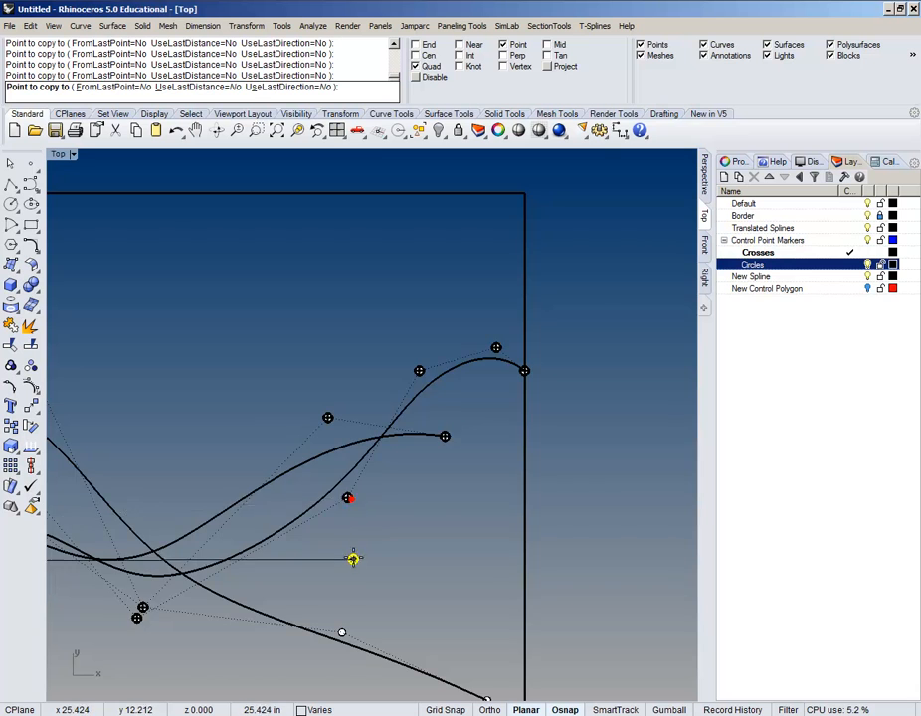
{"action": "right_click_drag", "start_coordinate": [347, 497], "coordinate": [496, 222]}
{"action": "left_click", "coordinate": [491, 357]}
{"action": "left_click", "coordinate": [635, 424]}
{"action": "scroll", "coordinate": [485, 278], "scroll_direction": "down", "scroll_amount": 5}
{"action": "scroll", "coordinate": [486, 282], "scroll_direction": "down", "scroll_amount": 3}
{"action": "key", "text": "Return"}
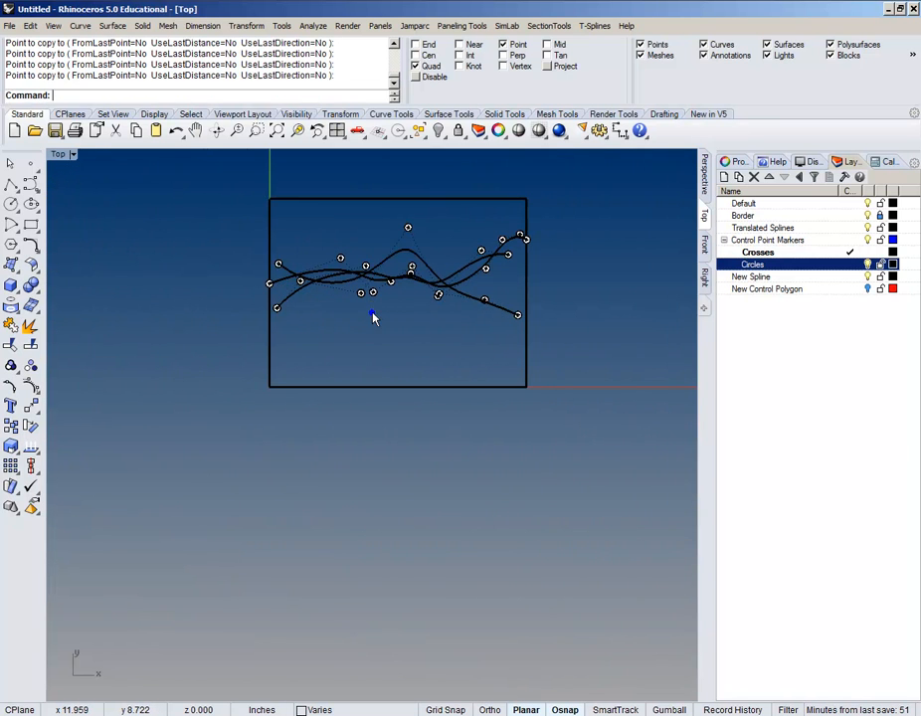
Step: Check the placed markers along the splines and turn on the New Control Polygon layer
{"action": "scroll", "coordinate": [361, 232], "scroll_direction": "up", "scroll_amount": 8}
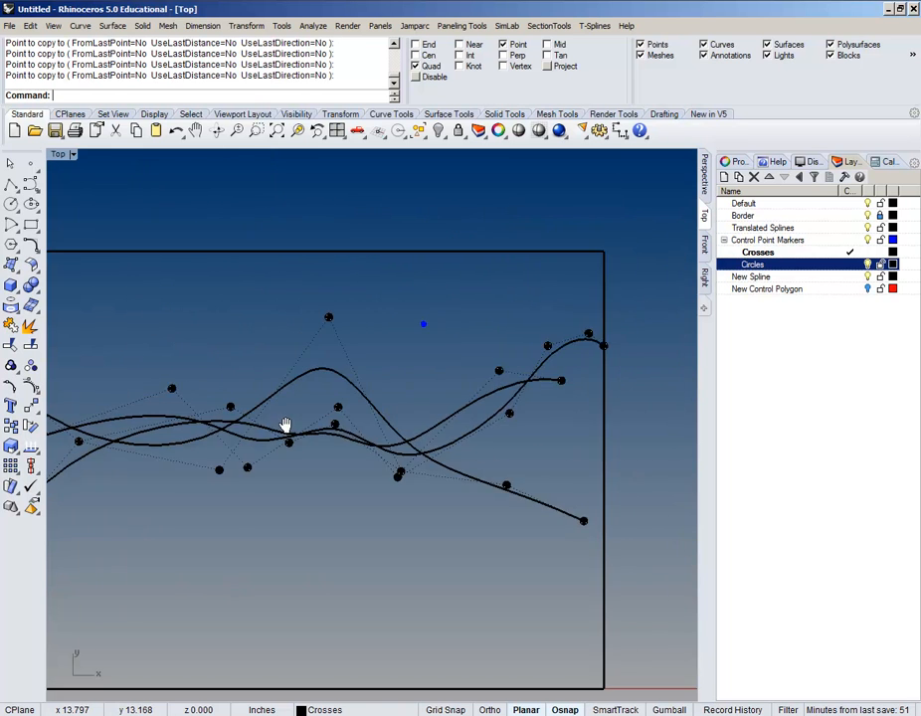
{"action": "right_click_drag", "start_coordinate": [287, 432], "coordinate": [379, 368]}
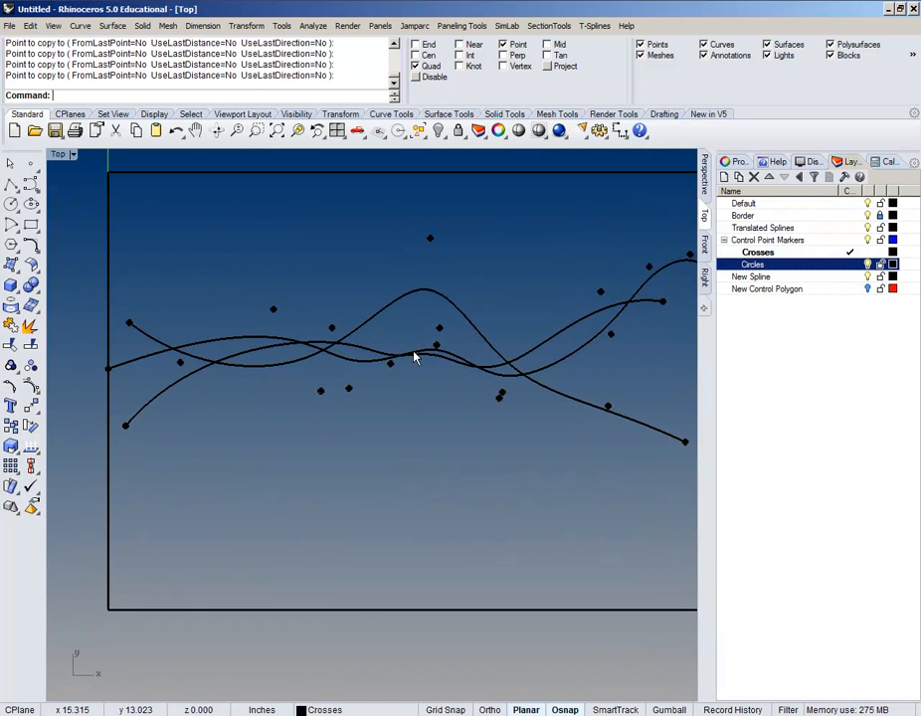
{"action": "scroll", "coordinate": [438, 238], "scroll_direction": "up", "scroll_amount": 6}
{"action": "scroll", "coordinate": [438, 239], "scroll_direction": "down", "scroll_amount": 5}
{"action": "right_click_drag", "start_coordinate": [380, 341], "coordinate": [596, 304]}
{"action": "scroll", "coordinate": [438, 336], "scroll_direction": "down", "scroll_amount": 5}
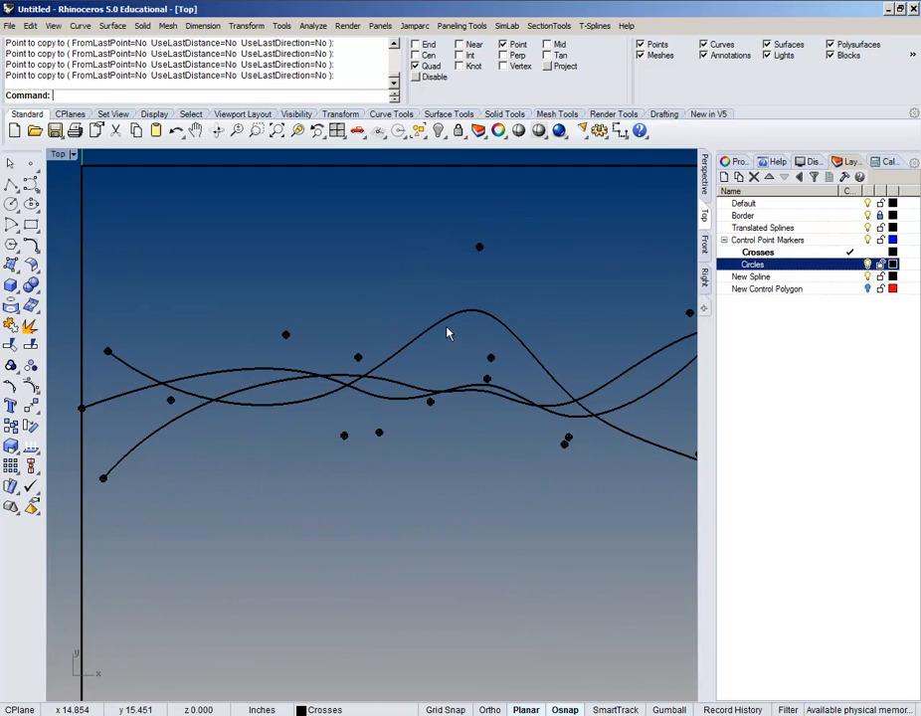
{"action": "right_click_drag", "start_coordinate": [527, 330], "coordinate": [514, 336]}
{"action": "left_click", "coordinate": [865, 289]}
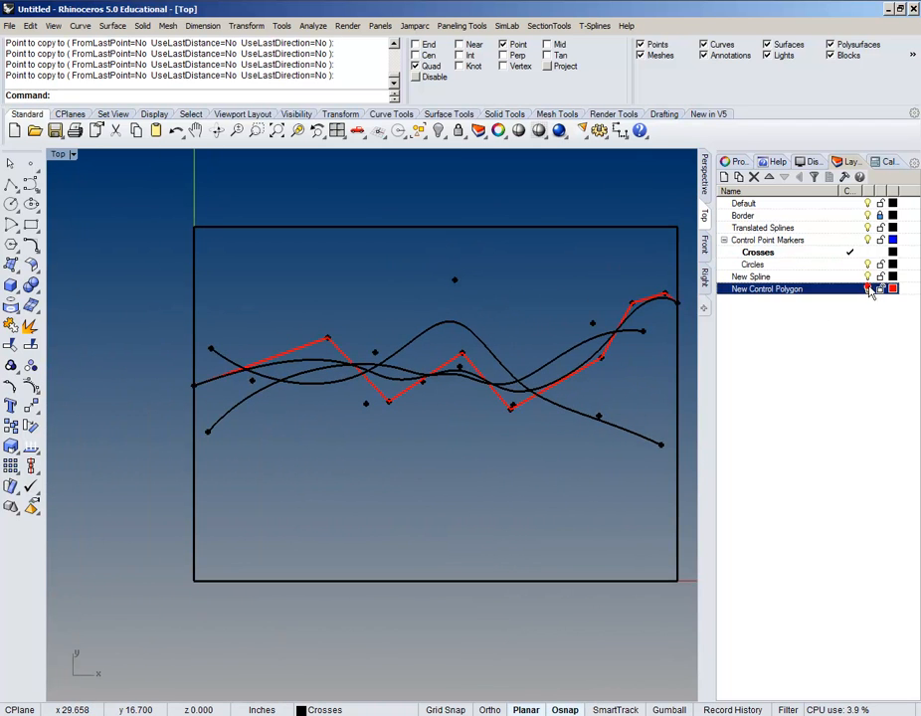
{"action": "right_click_drag", "start_coordinate": [370, 561], "coordinate": [333, 552]}
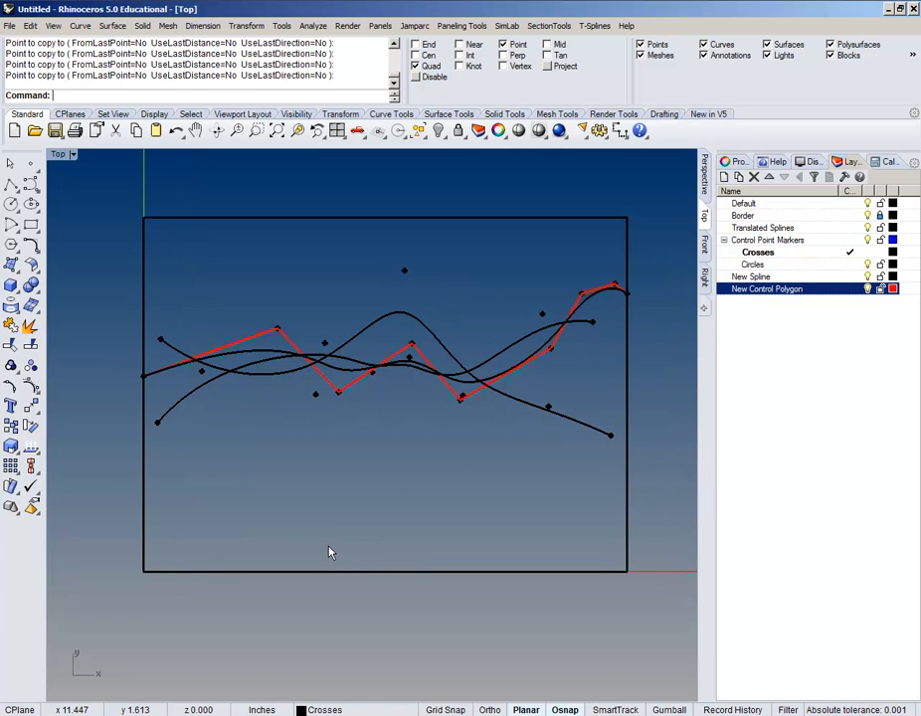
Step: Unlock the Border layer and select the border together with all splines, markers and the control polygon
{"action": "scroll", "coordinate": [331, 553], "scroll_direction": "down", "scroll_amount": 3}
{"action": "left_click_drag", "start_coordinate": [160, 345], "coordinate": [512, 593]}
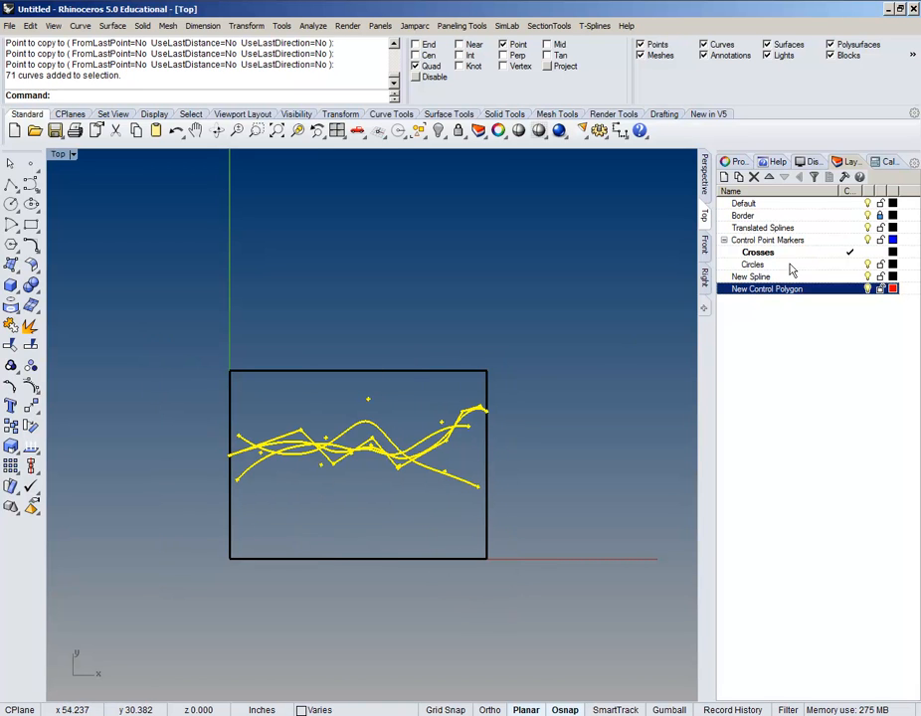
{"action": "left_click", "coordinate": [879, 215]}
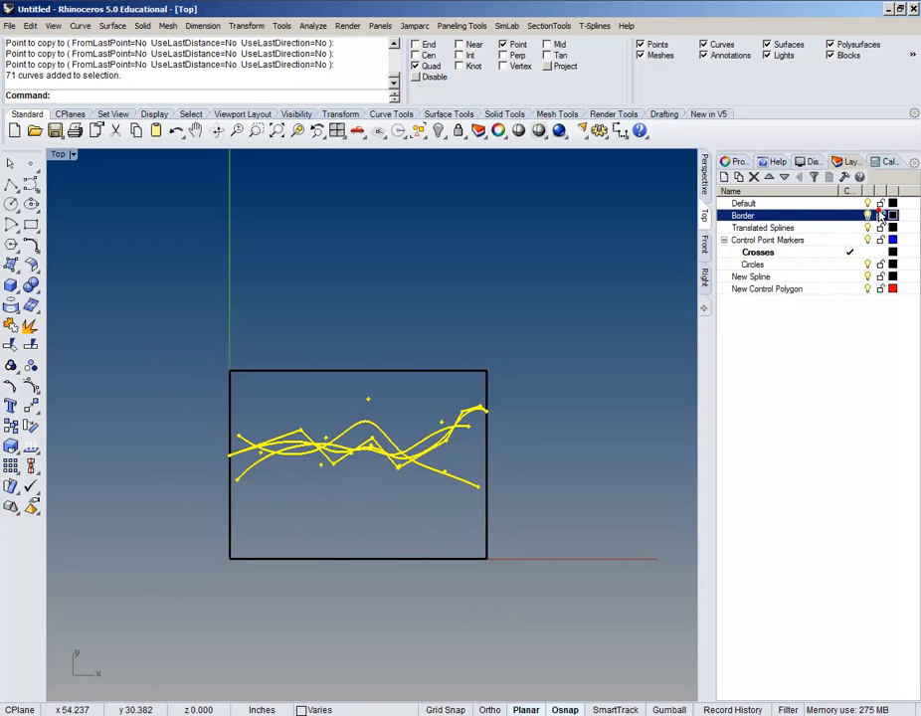
{"action": "left_click", "coordinate": [409, 372], "text": "shift"}
{"action": "left_click", "coordinate": [349, 314]}
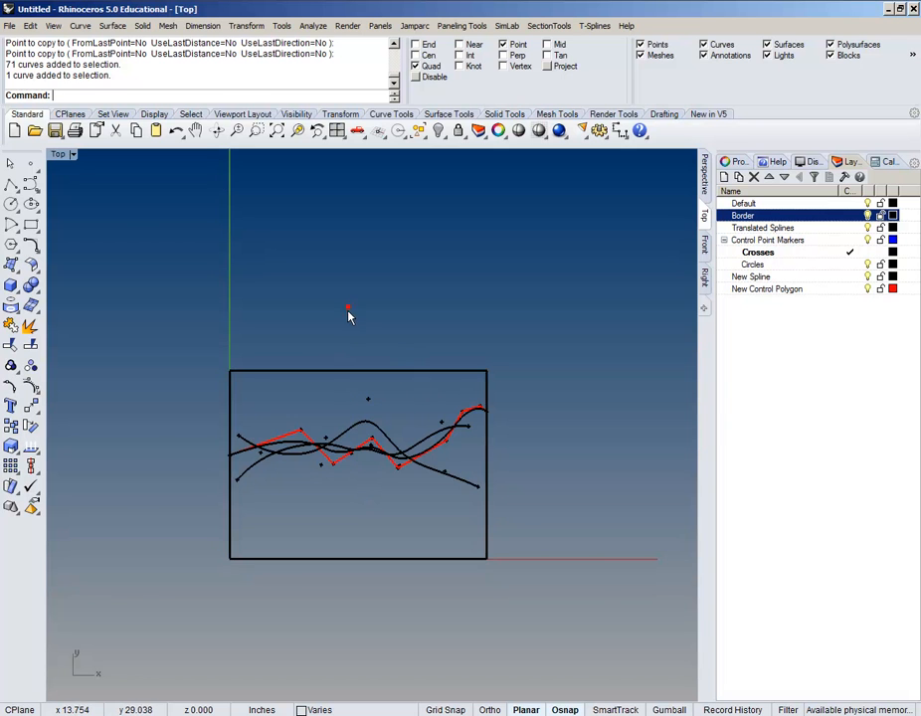
{"action": "left_click_drag", "start_coordinate": [156, 356], "coordinate": [607, 632]}
{"action": "right_click_drag", "start_coordinate": [471, 627], "coordinate": [522, 595]}
Step: Export the selection to the Desktop as an Adobe Illustrator file named Spline Drawing, preserving model scale at 1 inch = 1 inch in CMYK
{"action": "type", "text": "Export"}
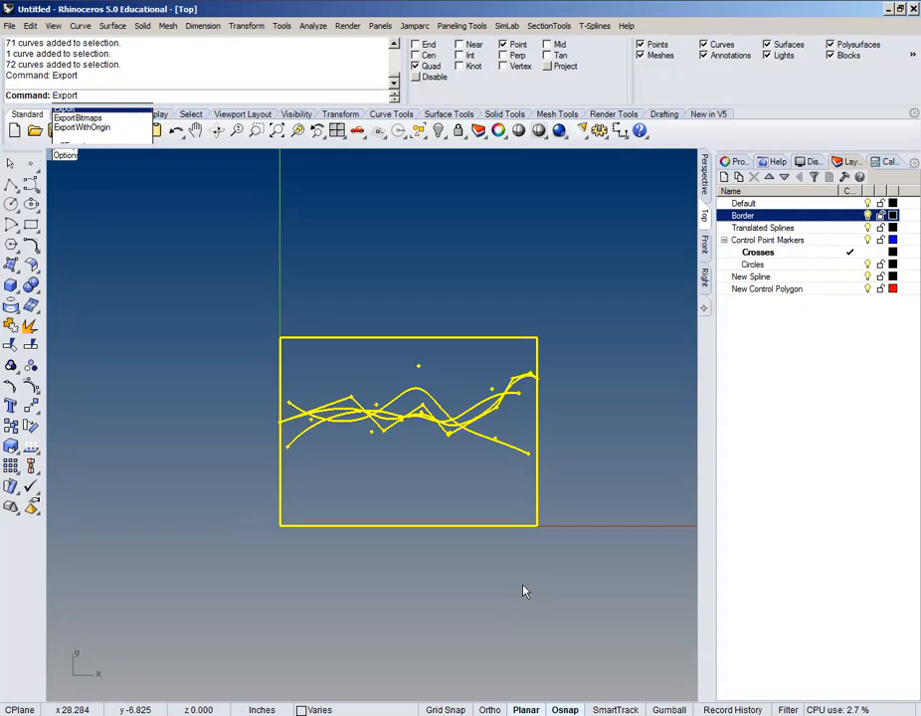
{"action": "key", "text": "Return"}
{"action": "left_click", "coordinate": [297, 493]}
{"action": "type", "text": "Spline Drawing"}
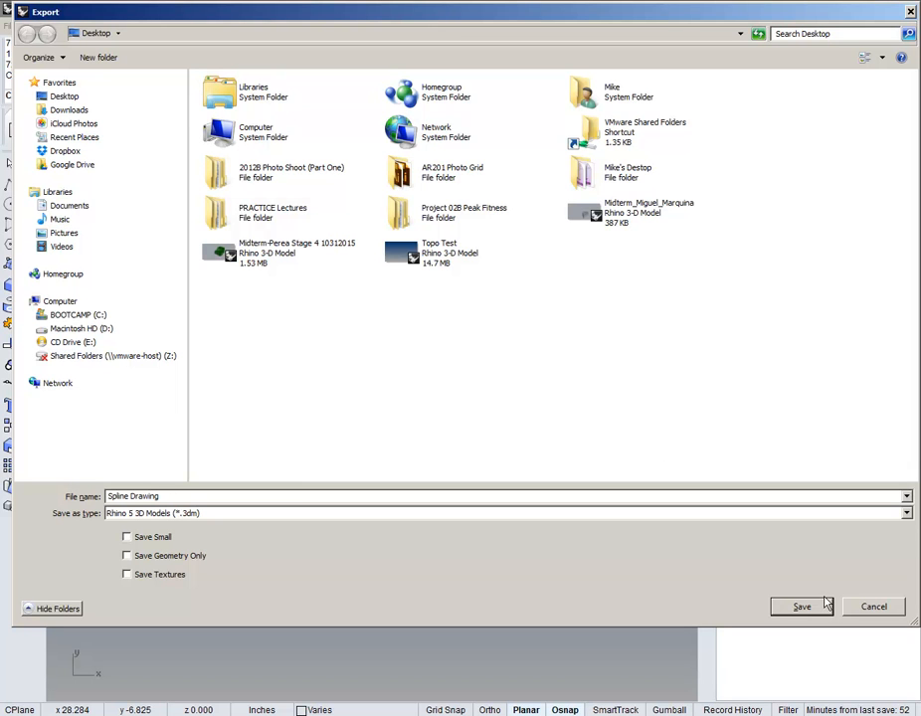
{"action": "left_click", "coordinate": [906, 514]}
{"action": "left_click", "coordinate": [209, 248]}
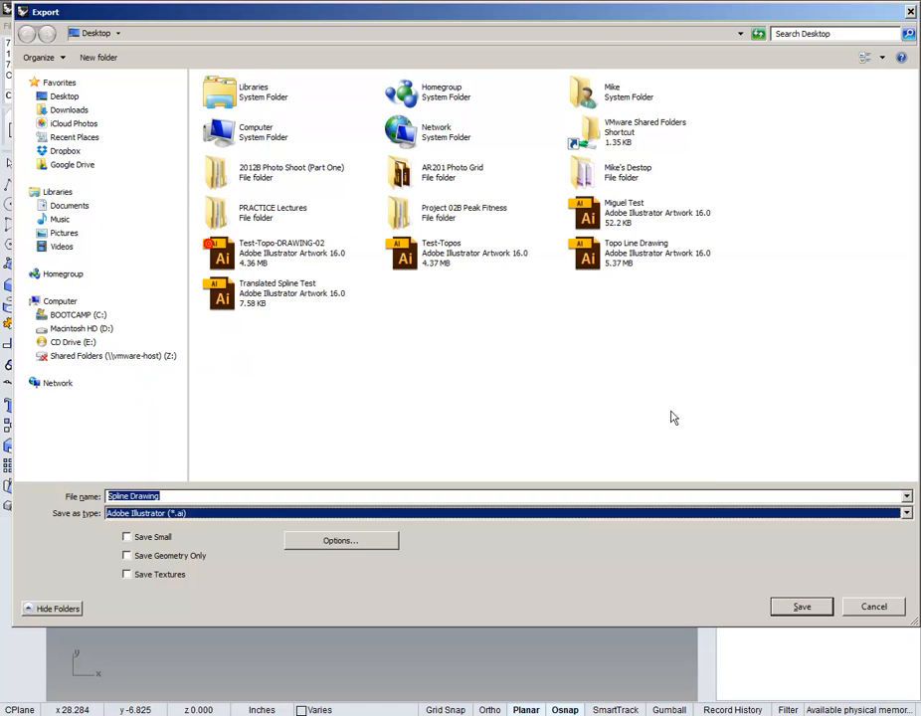
{"action": "left_click", "coordinate": [808, 607]}
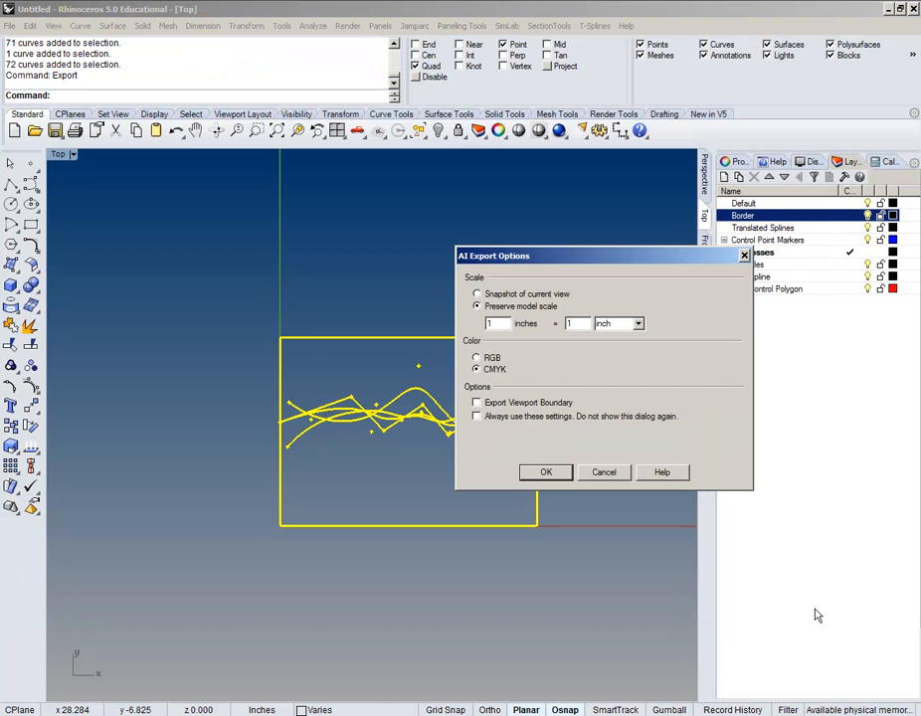
{"action": "left_click_drag", "start_coordinate": [514, 243], "coordinate": [263, 129]}
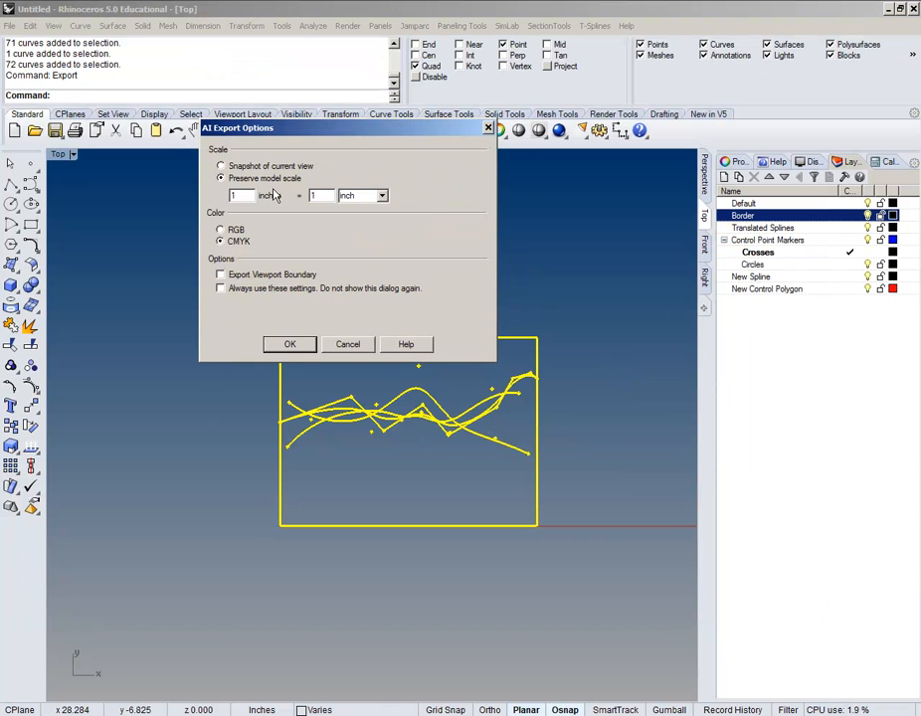
{"action": "left_click", "coordinate": [286, 344]}
Step: Switch to Illustrator and open the Spline Drawing file from the Desktop
{"action": "mouse_move", "coordinate": [439, 277]}
{"action": "right_mouse_down"}
{"action": "mouse_move", "coordinate": [407, 291]}
{"action": "mouse_move", "coordinate": [479, 212]}
{"action": "mouse_move", "coordinate": [497, 279]}
{"action": "right_mouse_up"}
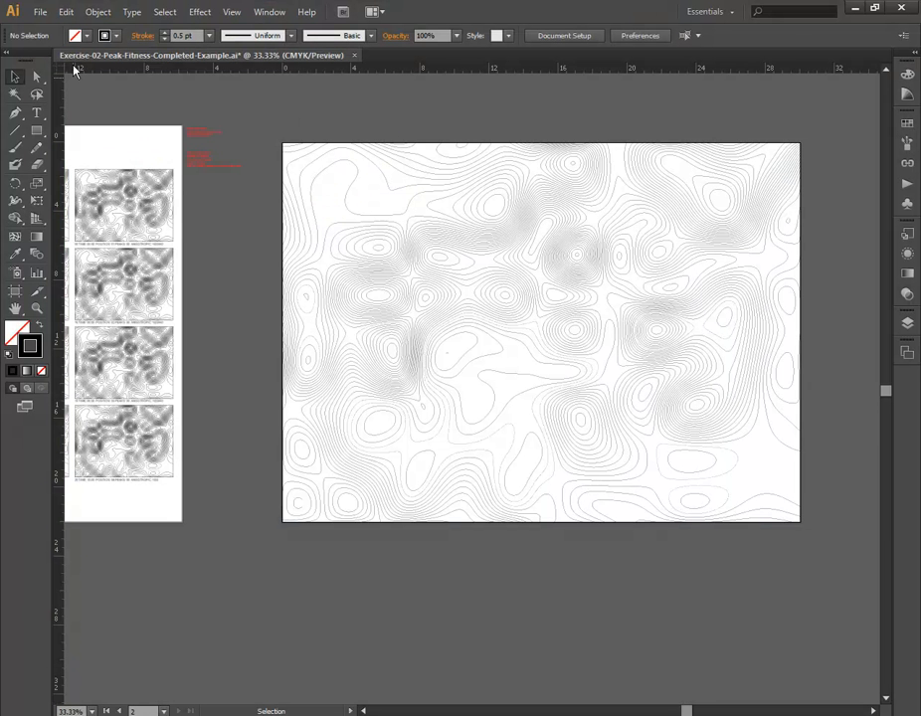
{"action": "left_click", "coordinate": [43, 13]}
{"action": "left_click", "coordinate": [58, 52]}
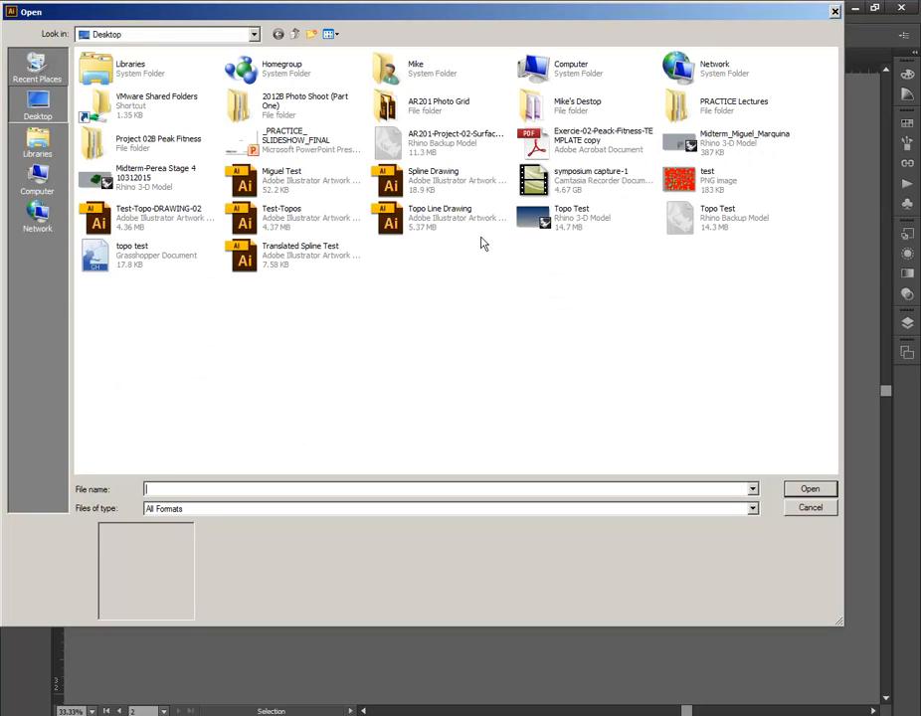
{"action": "double_click", "coordinate": [388, 179]}
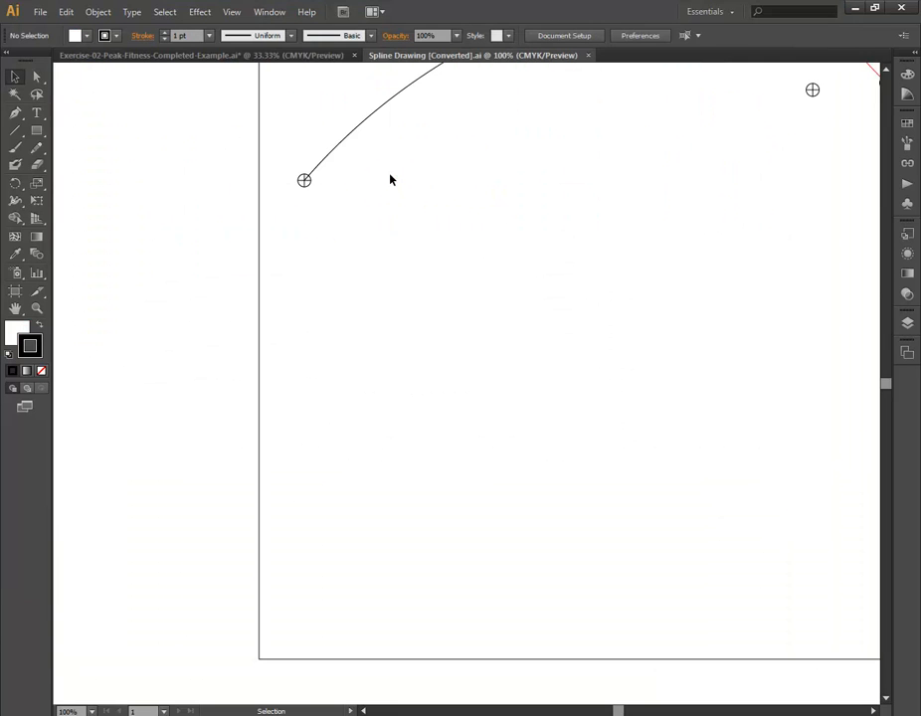
Step: Move the whole spline drawing over its artboard and select all of its artwork for copying
{"action": "scroll", "coordinate": [420, 345], "scroll_direction": "down", "scroll_amount": 6, "text": "alt"}
{"action": "scroll", "coordinate": [531, 334], "scroll_direction": "up", "scroll_amount": 2, "text": "alt"}
{"action": "left_click_drag", "start_coordinate": [349, 116], "coordinate": [842, 473]}
{"action": "left_click_drag", "start_coordinate": [786, 436], "coordinate": [634, 493]}
{"action": "left_click_drag", "start_coordinate": [169, 163], "coordinate": [767, 568]}
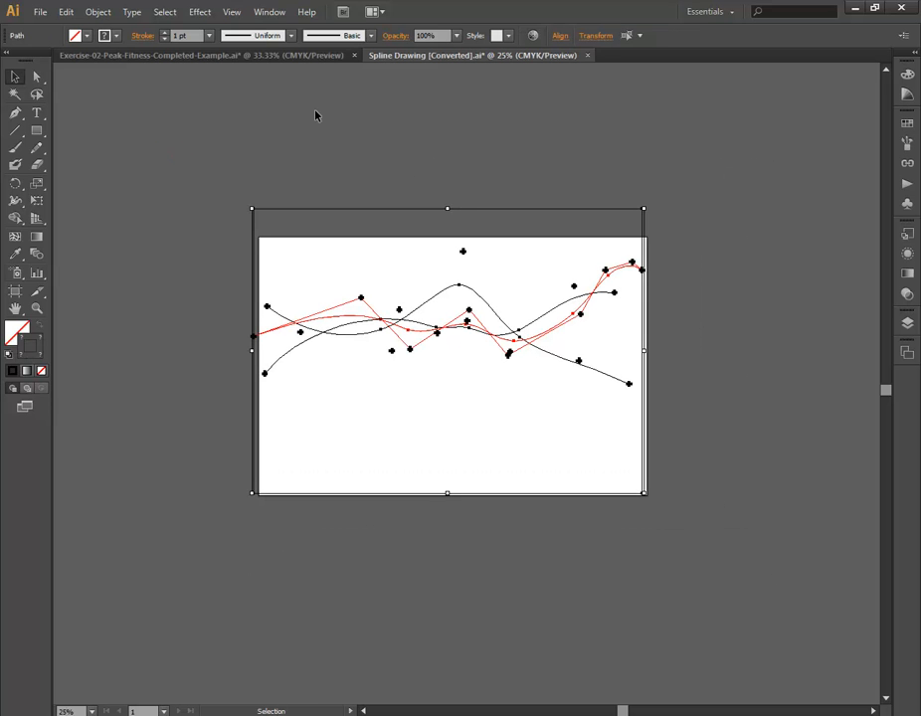
Step: Paste the spline artwork into the Exercise-02-Peak-Fitness-Completed-Example document, checking that Paste Remembers Layers is enabled
{"action": "left_click", "coordinate": [285, 54]}
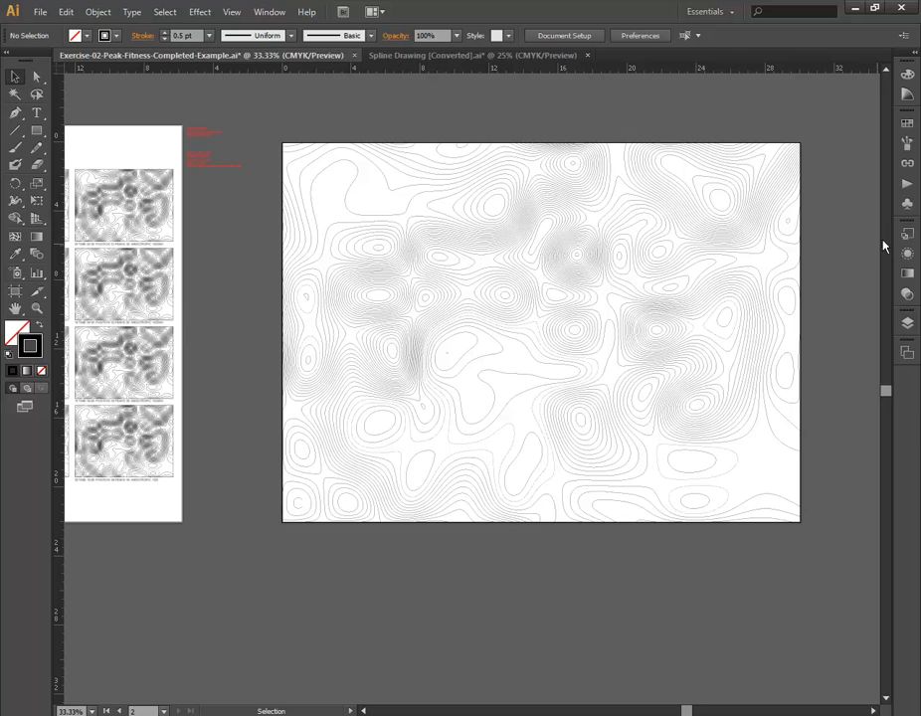
{"action": "left_click", "coordinate": [908, 322]}
{"action": "left_click", "coordinate": [883, 315]}
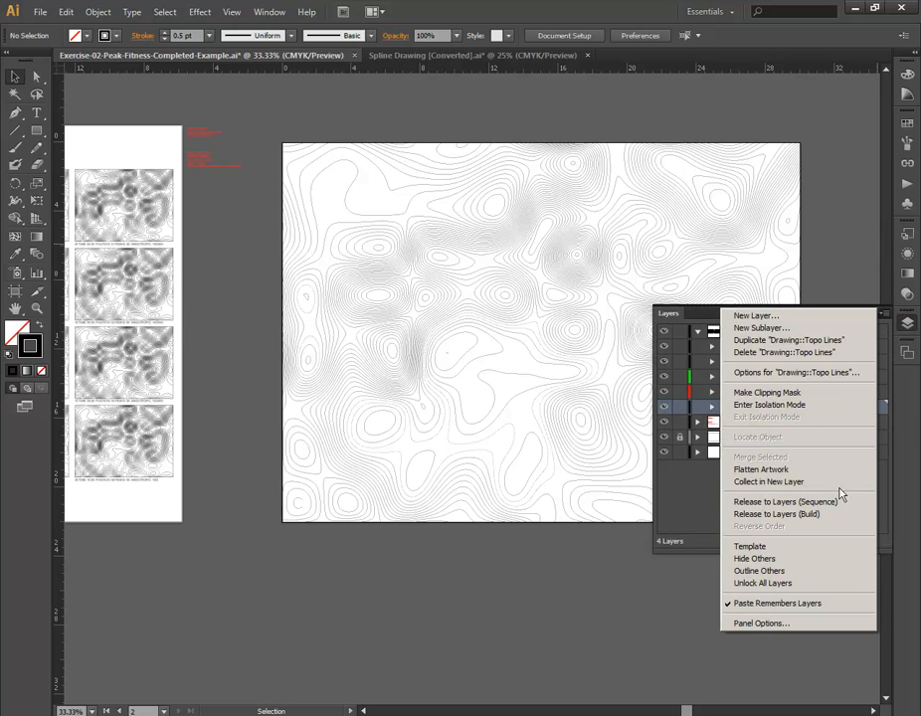
{"action": "left_click", "coordinate": [873, 186]}
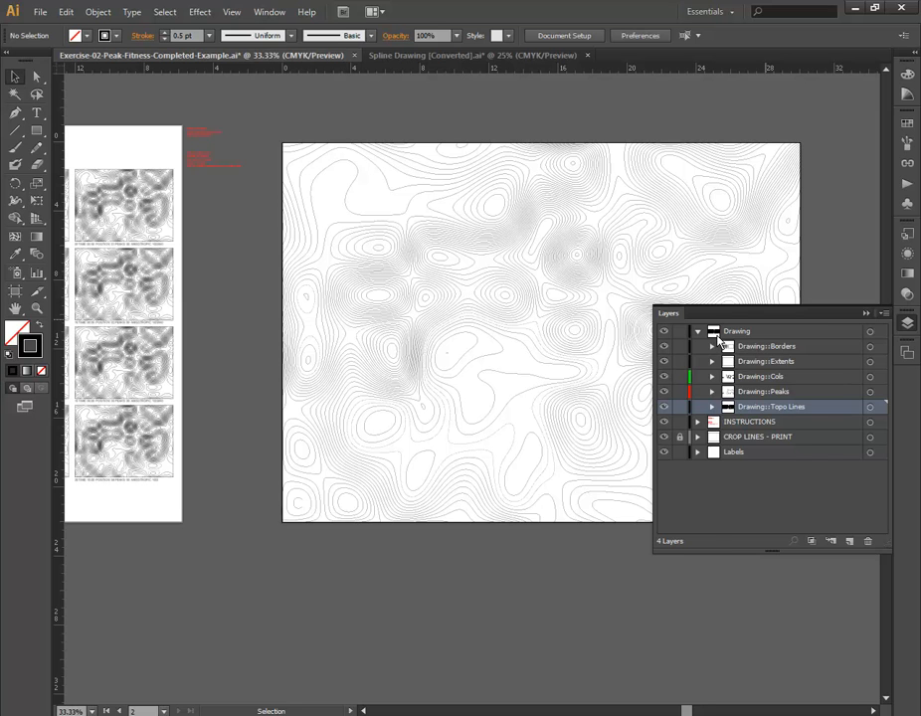
{"action": "key", "text": "ctrl+v"}
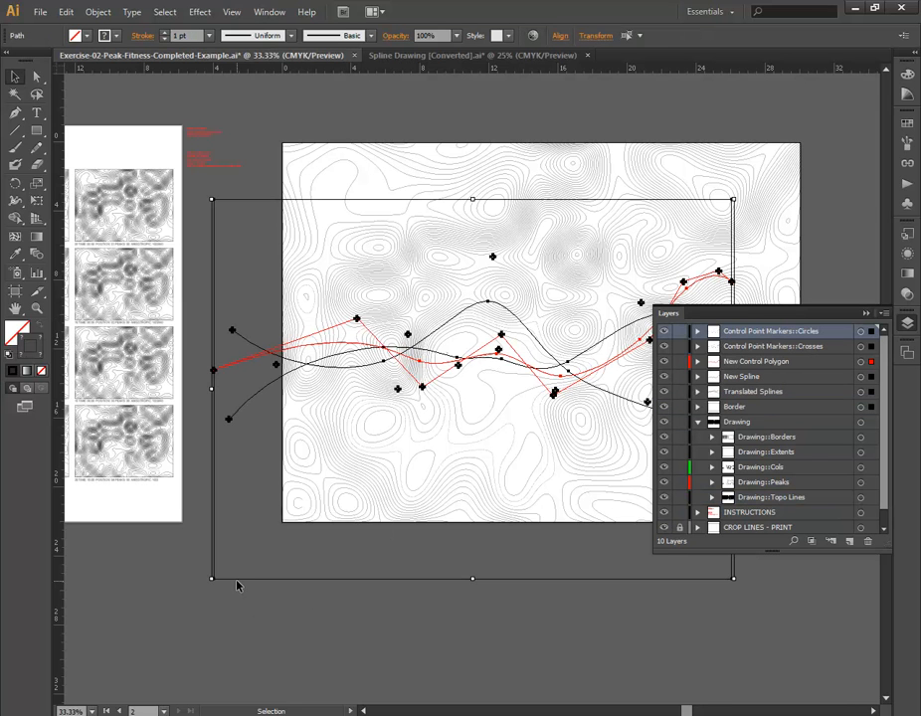
Step: Move the pasted spline drawing so its border's lower-left corner snaps to the topo drawing's lower-left corner, and check the alignment up close
{"action": "left_click_drag", "start_coordinate": [227, 584], "coordinate": [278, 542]}
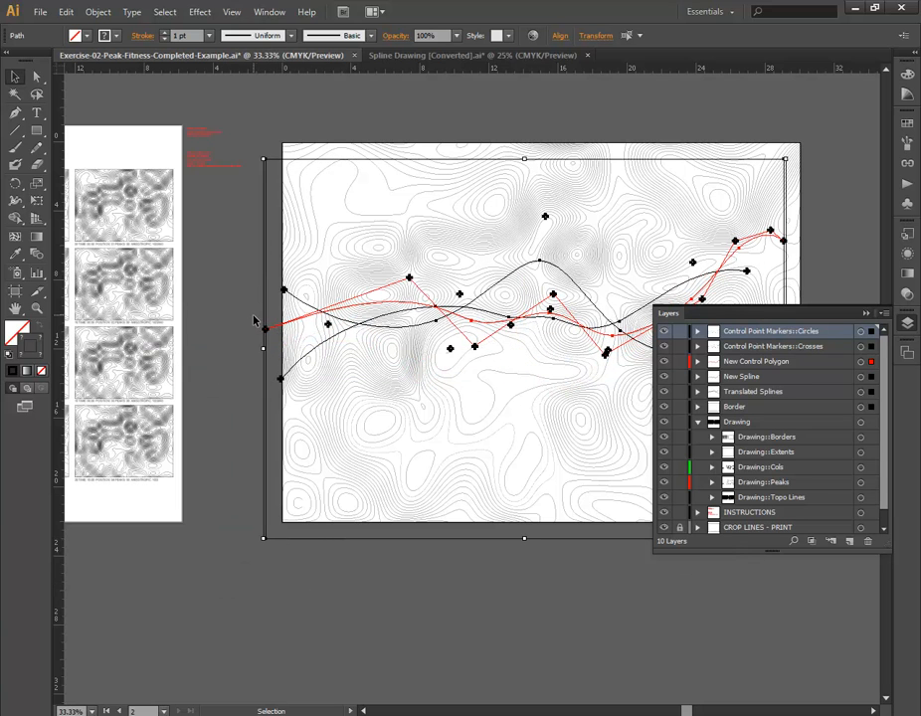
{"action": "scroll", "coordinate": [255, 318], "scroll_direction": "up", "scroll_amount": 3, "text": "alt"}
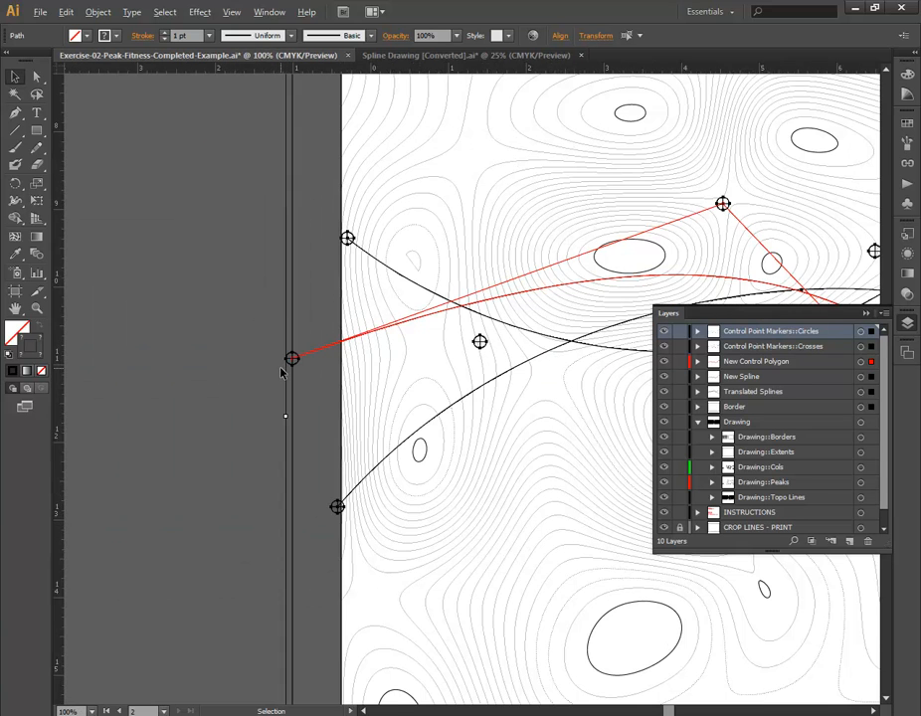
{"action": "scroll", "coordinate": [281, 369], "scroll_direction": "up", "scroll_amount": 1, "text": "alt"}
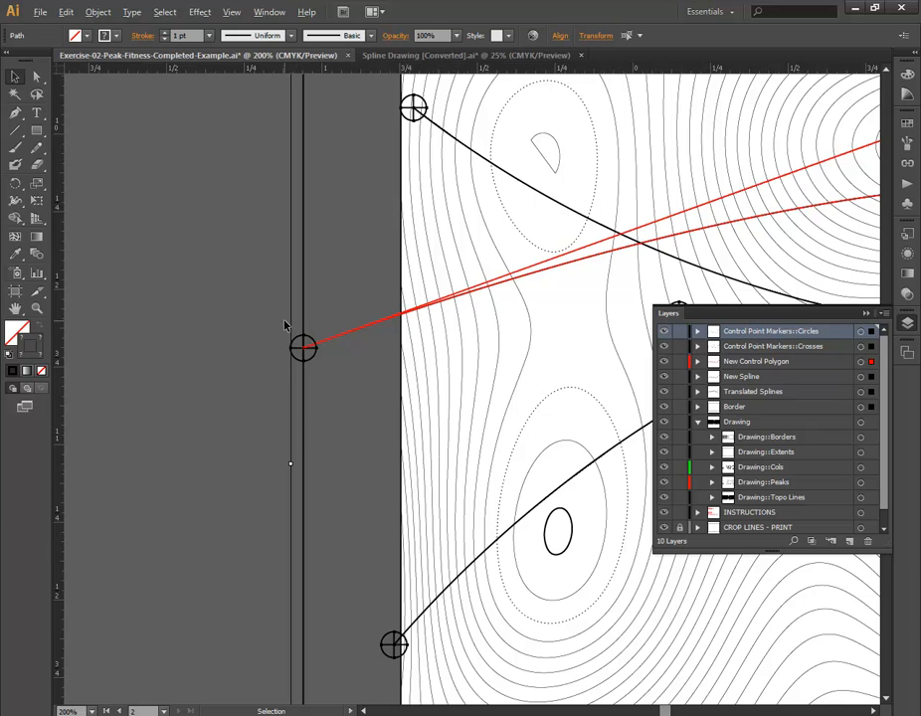
{"action": "scroll", "coordinate": [285, 322], "scroll_direction": "up", "scroll_amount": 3, "text": "alt"}
{"action": "scroll", "coordinate": [303, 329], "scroll_direction": "down", "scroll_amount": 2, "text": "alt"}
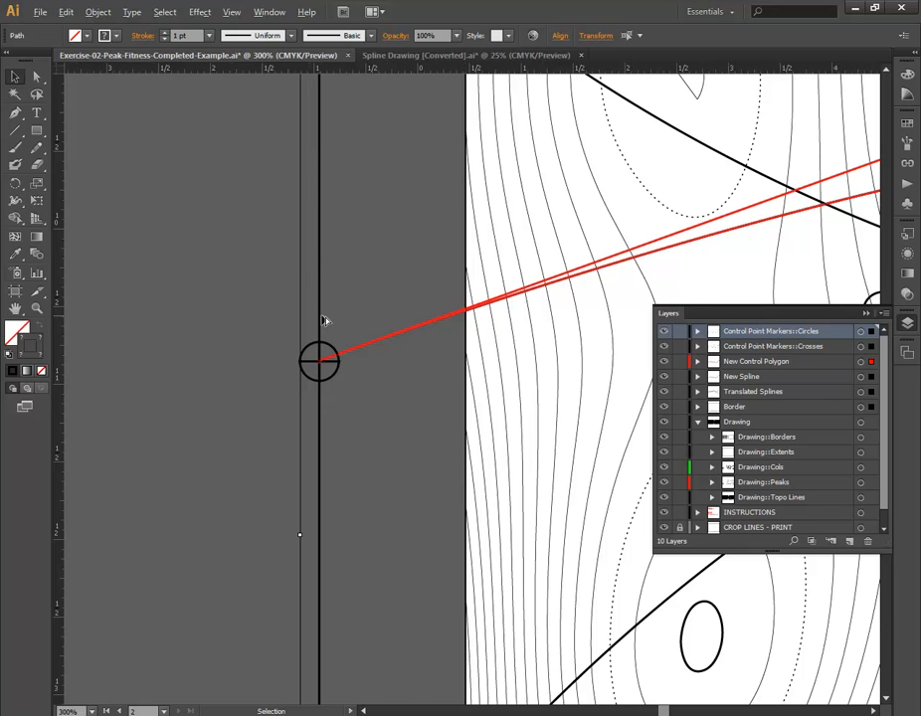
{"action": "scroll", "coordinate": [321, 320], "scroll_direction": "down", "scroll_amount": 6, "text": "alt"}
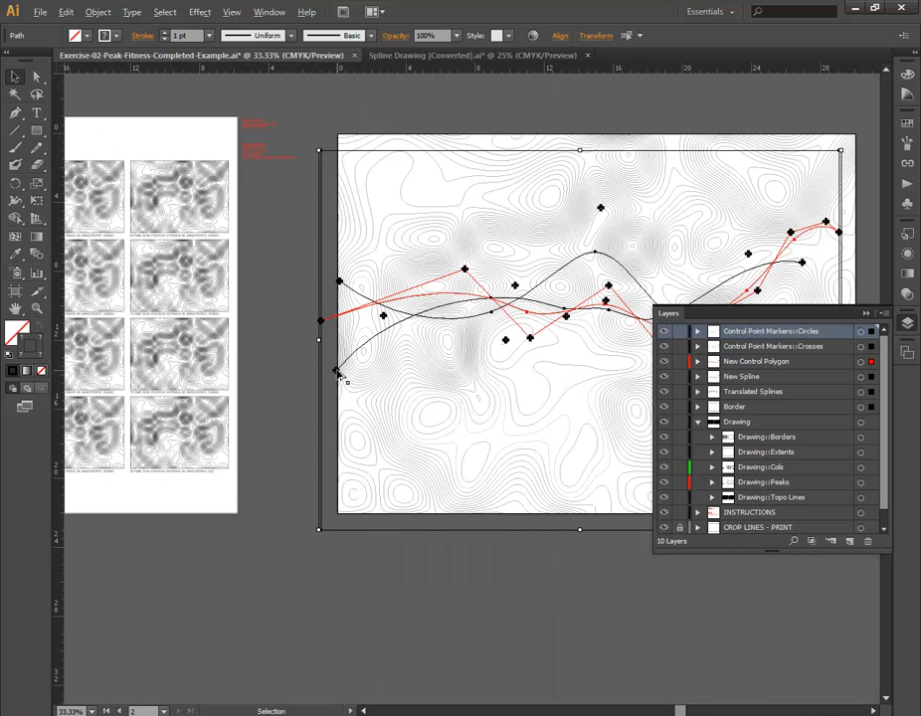
{"action": "scroll", "coordinate": [335, 371], "scroll_direction": "up", "scroll_amount": 1, "text": "alt"}
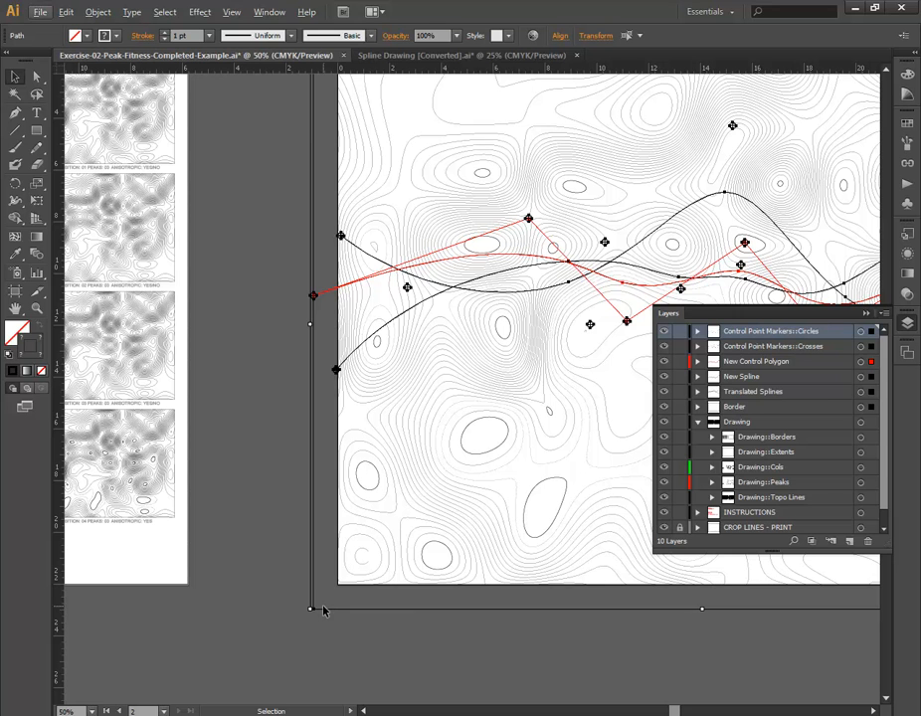
{"action": "left_click_drag", "start_coordinate": [324, 613], "coordinate": [348, 590]}
{"action": "scroll", "coordinate": [334, 281], "scroll_direction": "up", "scroll_amount": 2}
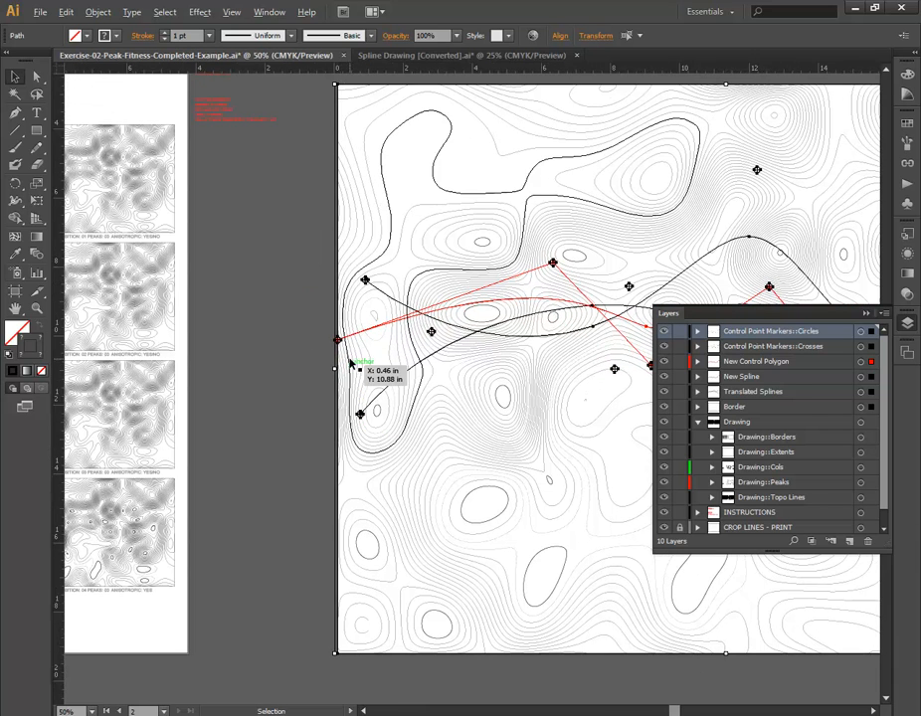
{"action": "scroll", "coordinate": [335, 339], "scroll_direction": "up", "scroll_amount": 4, "text": "alt"}
{"action": "scroll", "coordinate": [304, 289], "scroll_direction": "up", "scroll_amount": 3, "text": "alt"}
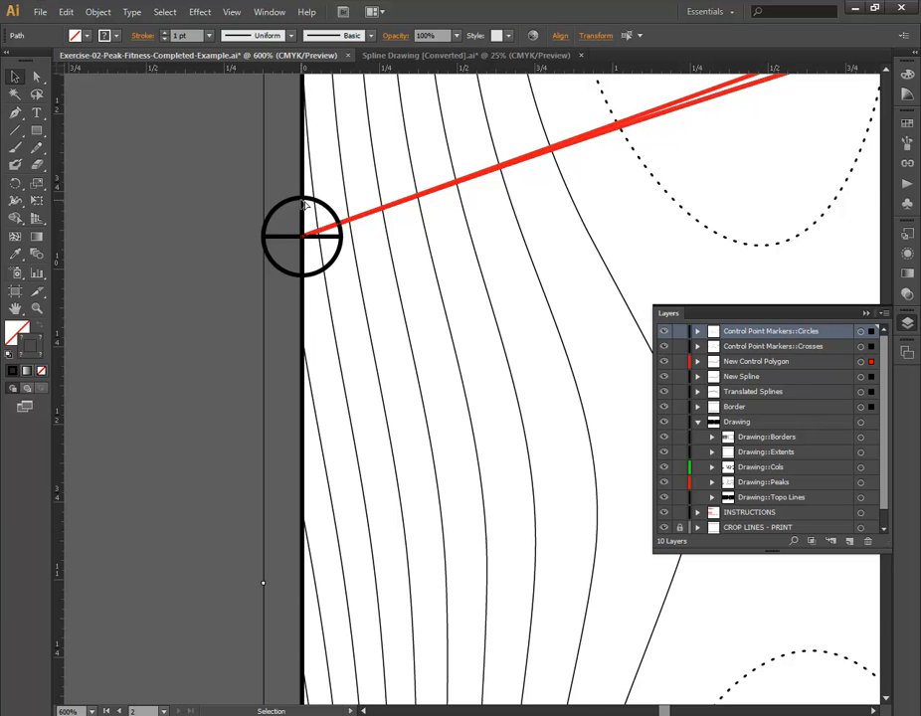
Step: Check the pasted spline drawing's alignment along the topo drawing's right edge, and clear the selection
{"action": "scroll", "coordinate": [303, 204], "scroll_direction": "down", "scroll_amount": 6, "text": "alt"}
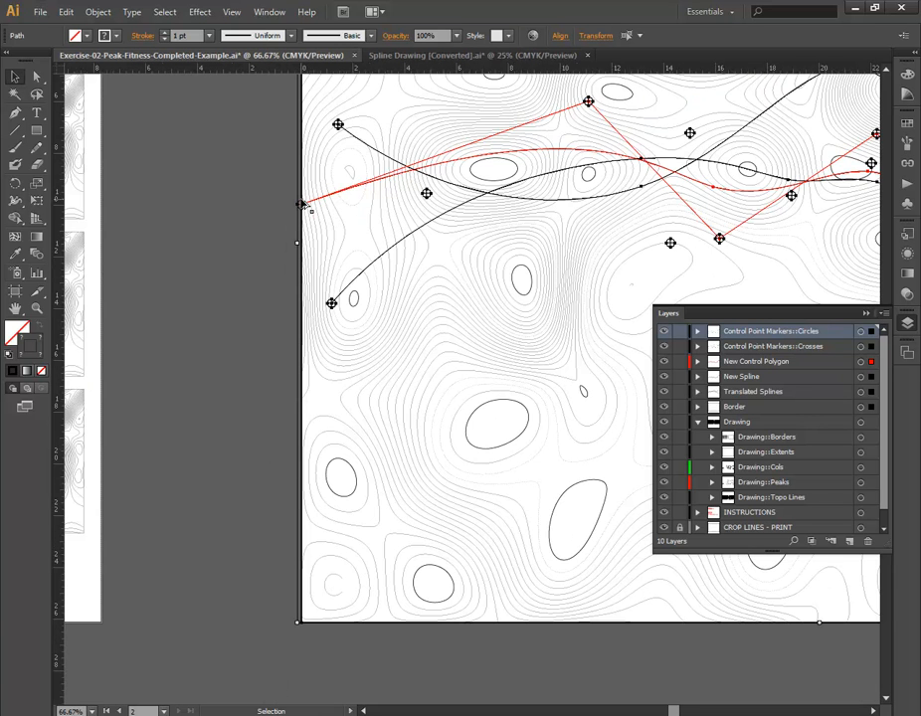
{"action": "scroll", "coordinate": [304, 204], "scroll_direction": "down", "scroll_amount": 4, "text": "alt"}
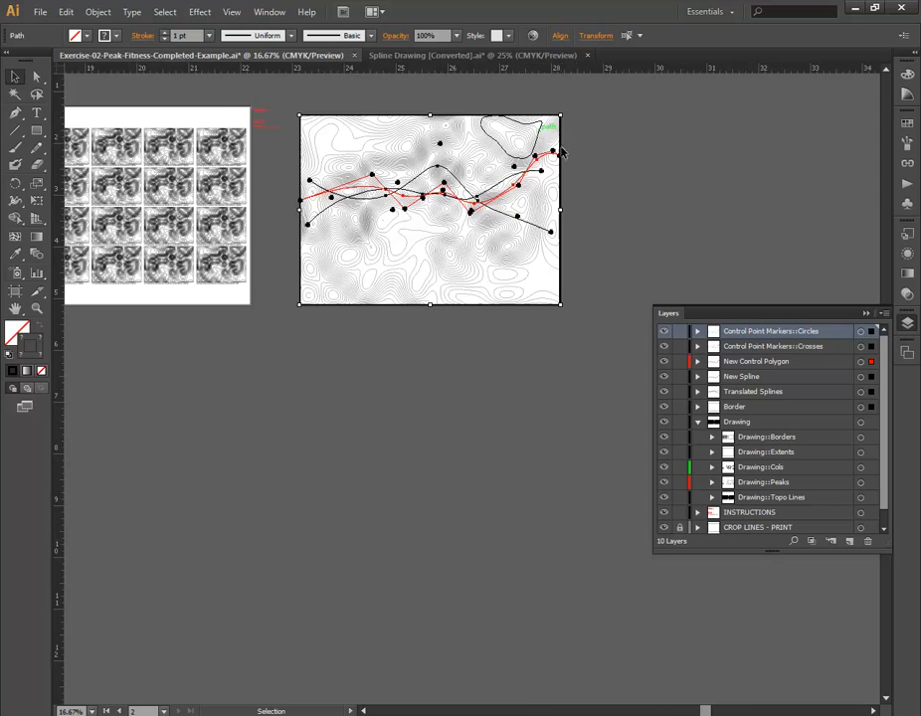
{"action": "scroll", "coordinate": [542, 136], "scroll_direction": "up", "scroll_amount": 5, "text": "alt"}
{"action": "scroll", "coordinate": [631, 256], "scroll_direction": "up", "scroll_amount": 3, "text": "alt"}
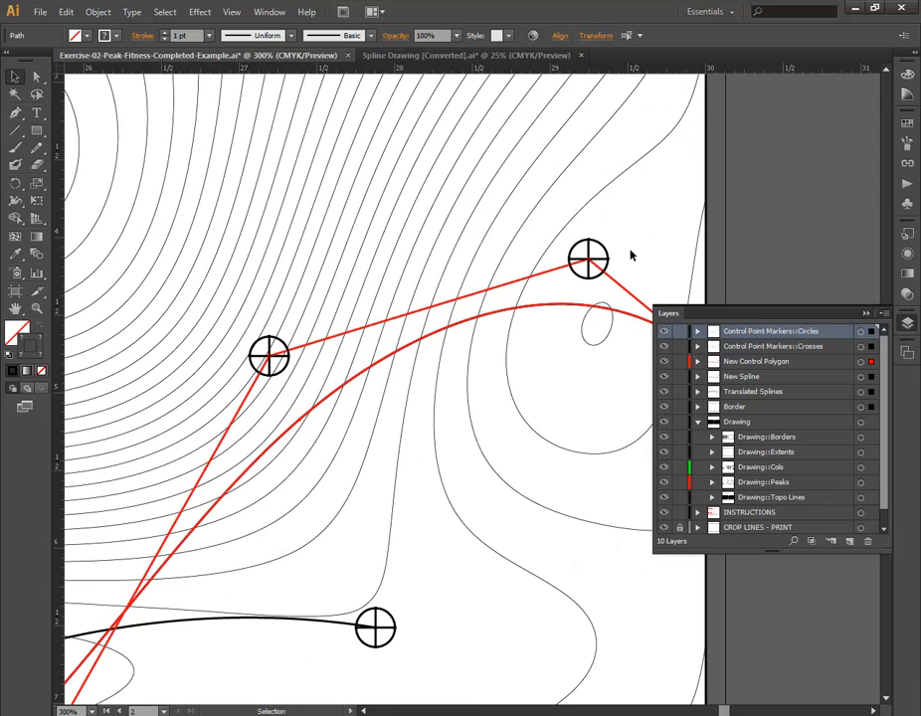
{"action": "scroll", "coordinate": [631, 256], "scroll_direction": "down", "scroll_amount": 5, "text": "alt"}
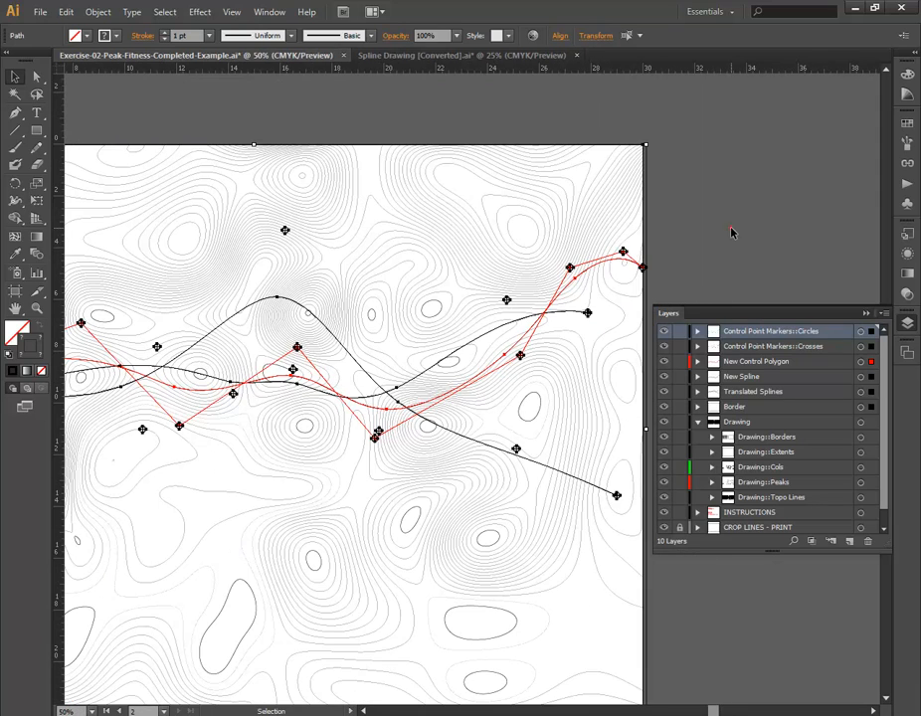
{"action": "left_click", "coordinate": [731, 232]}
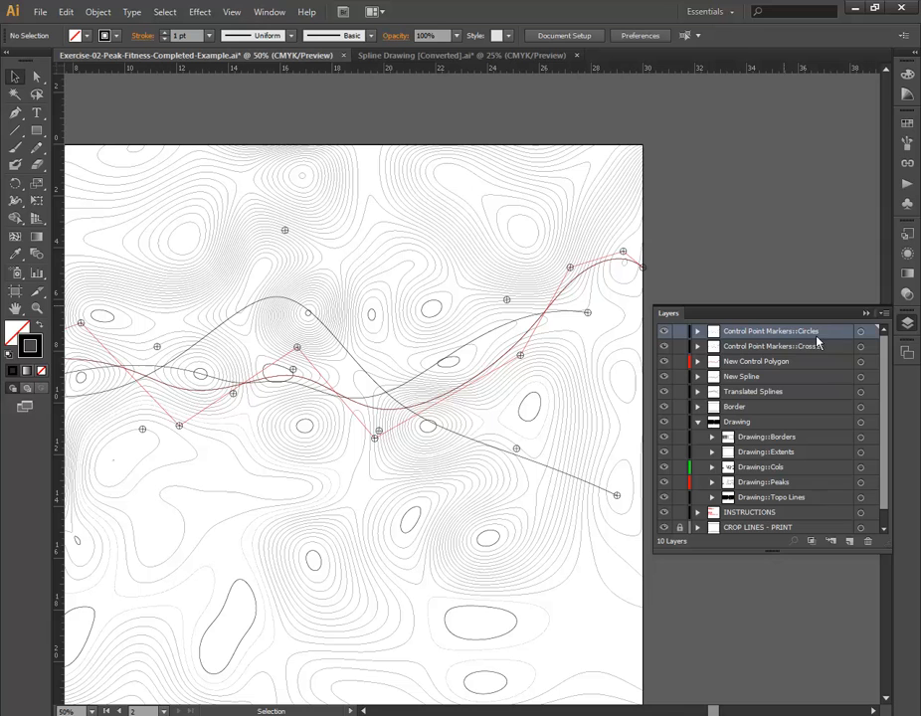
Step: Delete the duplicate red spline path from the New Control Polygon layer, keeping the straight-segment polygon path
{"action": "left_click", "coordinate": [379, 409]}
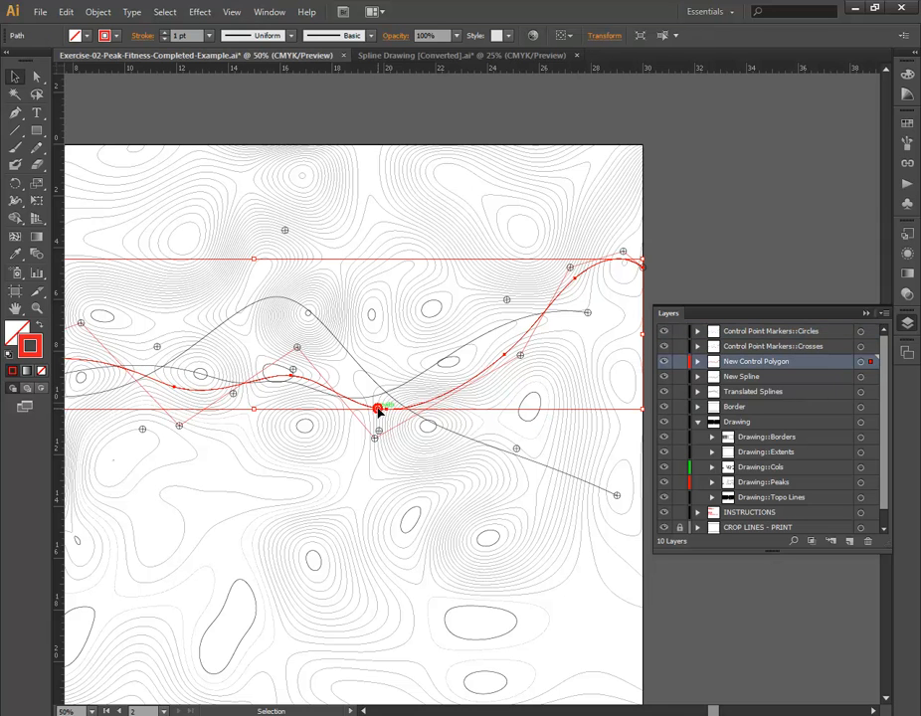
{"action": "left_click", "coordinate": [698, 361]}
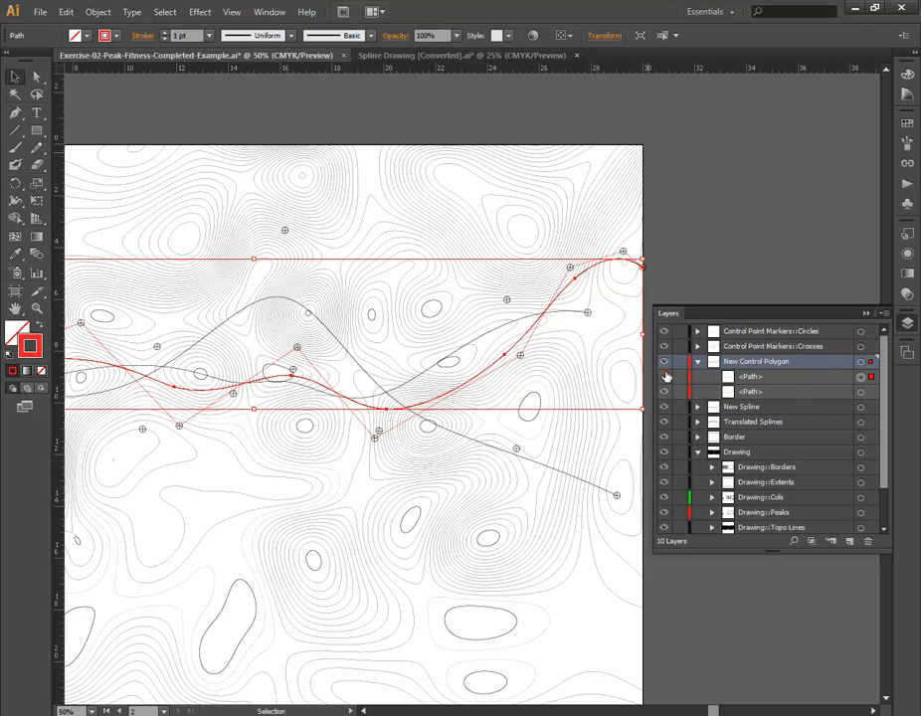
{"action": "left_click", "coordinate": [665, 376]}
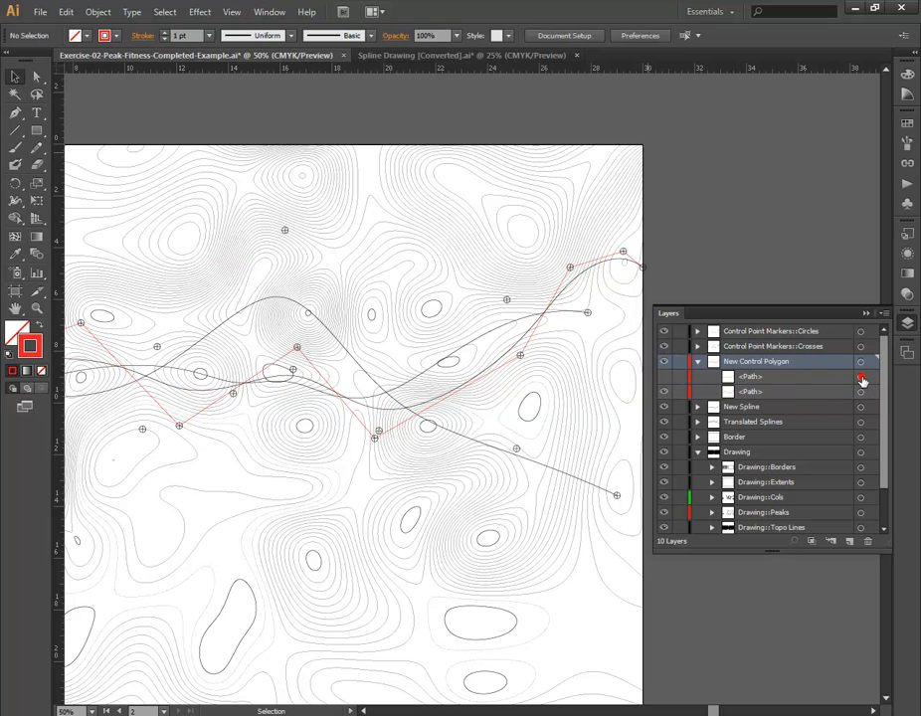
{"action": "left_click", "coordinate": [733, 386]}
{"action": "left_click", "coordinate": [870, 542]}
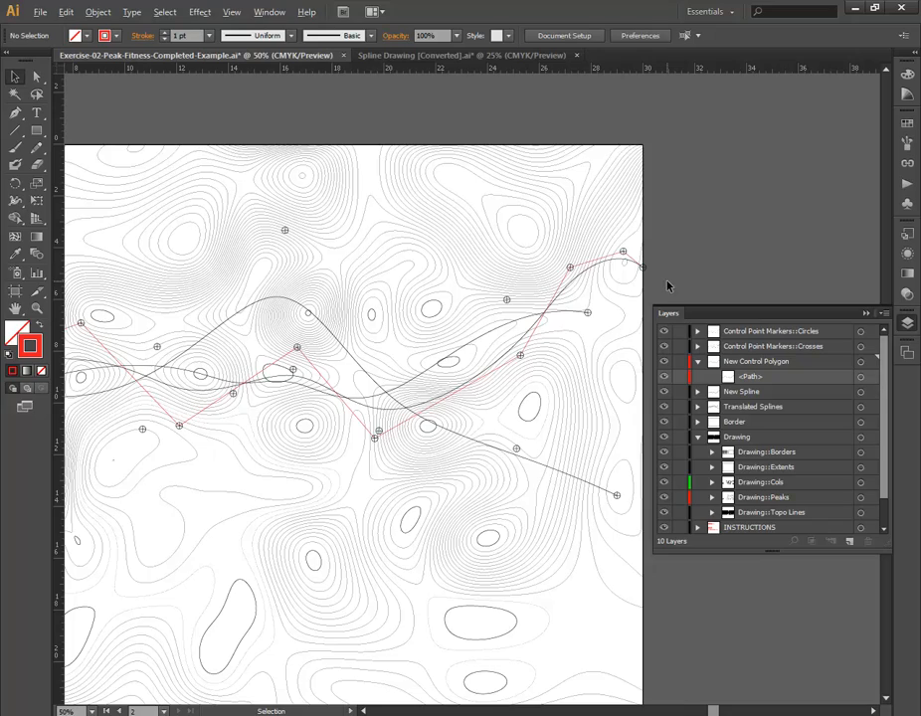
Step: Set the stroke weight of all artwork on the Control Point Markers::Circles layer to 0.5 pt
{"action": "scroll", "coordinate": [666, 276], "scroll_direction": "down", "scroll_amount": 2, "text": "alt"}
{"action": "scroll", "coordinate": [592, 345], "scroll_direction": "up", "scroll_amount": 2, "text": "alt"}
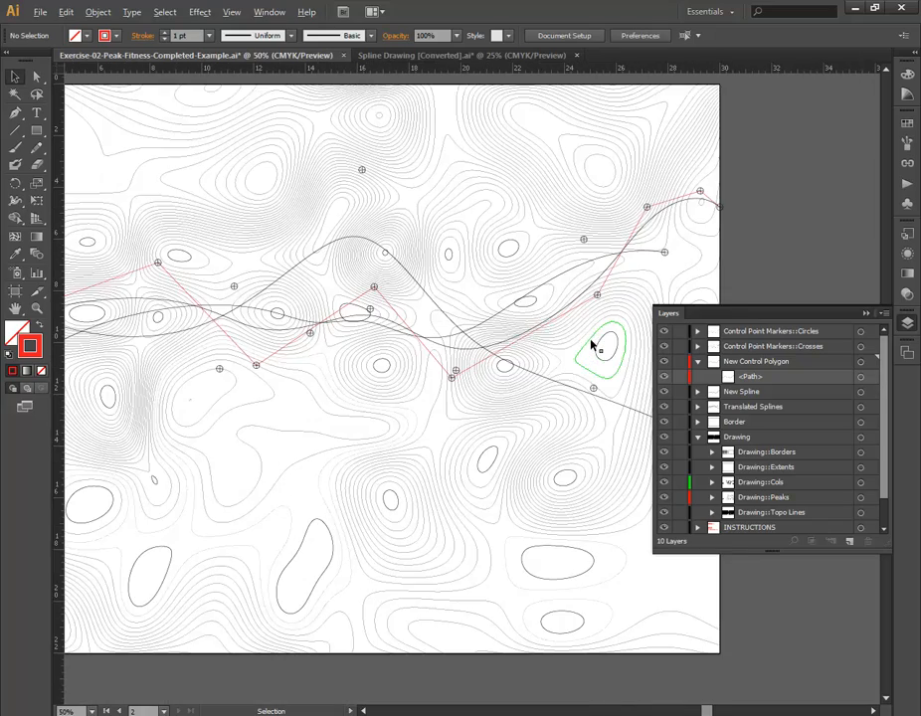
{"action": "scroll", "coordinate": [590, 345], "scroll_direction": "down", "scroll_amount": 1, "text": "alt"}
{"action": "scroll", "coordinate": [378, 267], "scroll_direction": "up", "scroll_amount": 5, "text": "alt"}
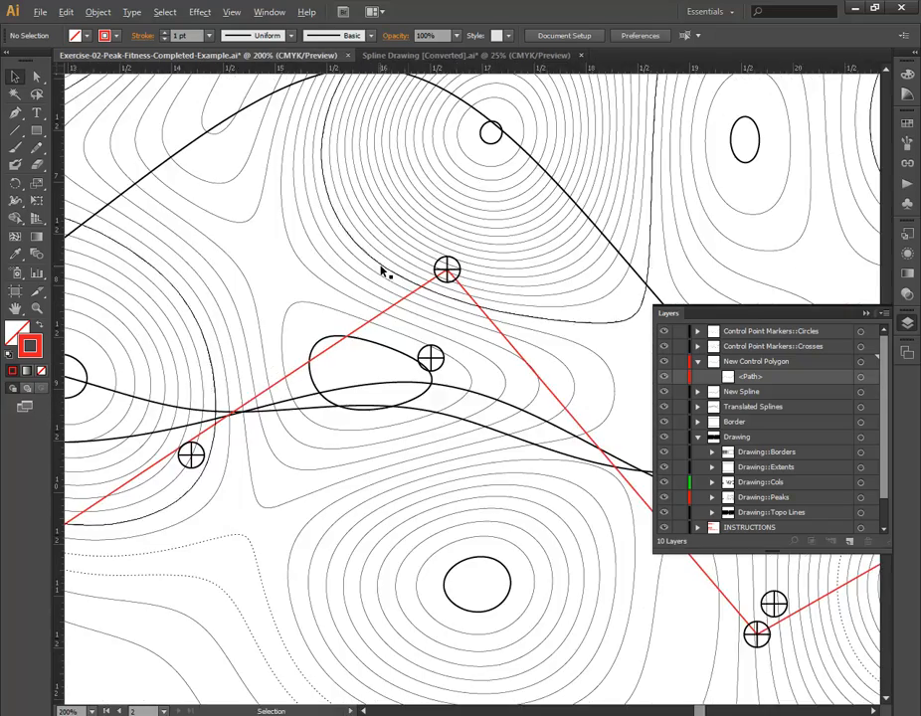
{"action": "left_click", "coordinate": [860, 332]}
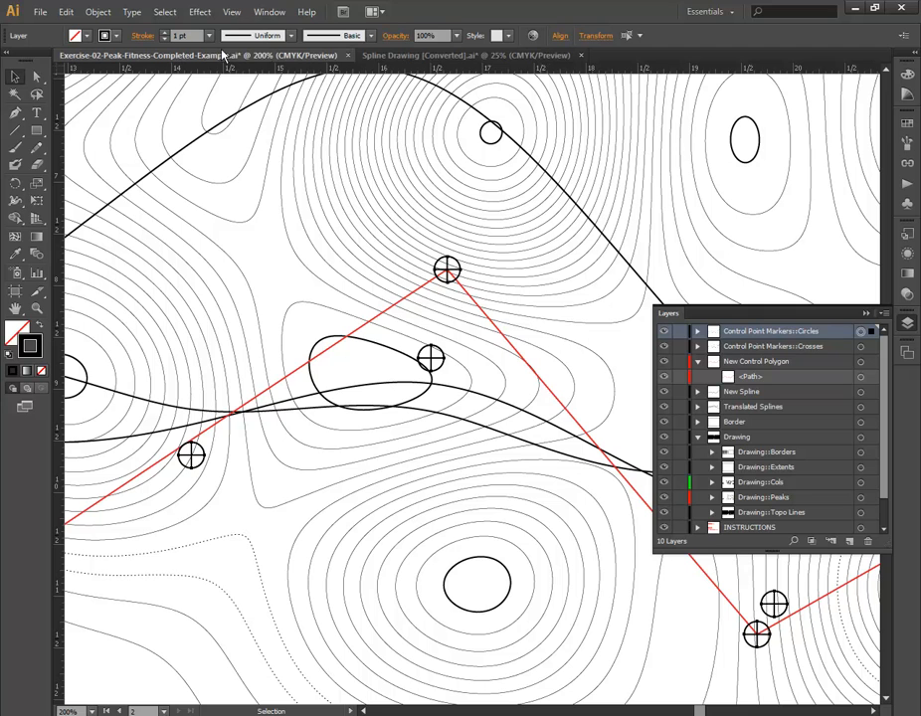
{"action": "left_click", "coordinate": [209, 37]}
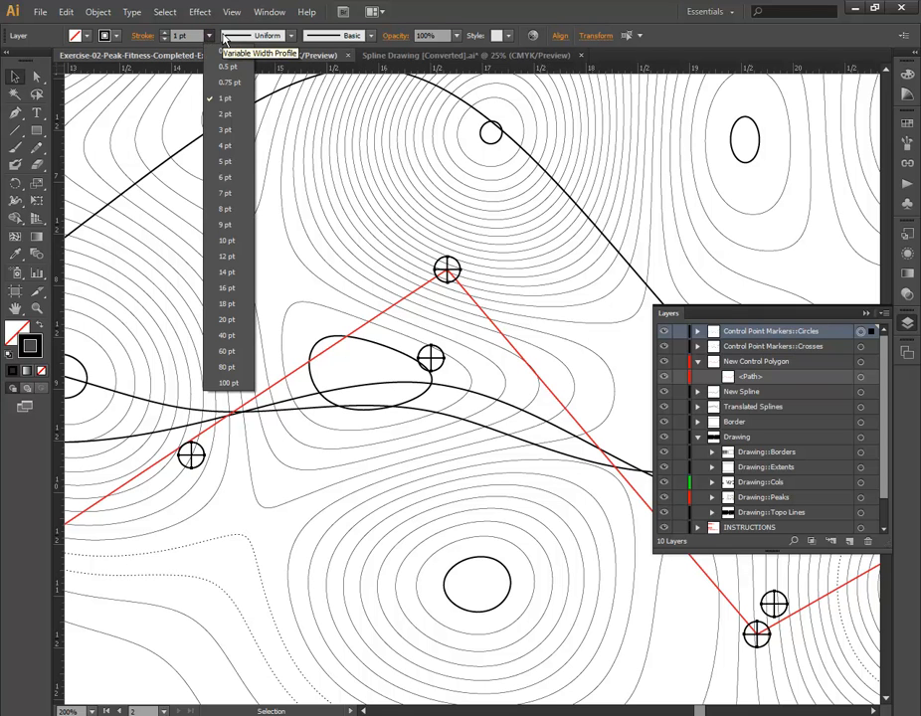
{"action": "left_click", "coordinate": [225, 68]}
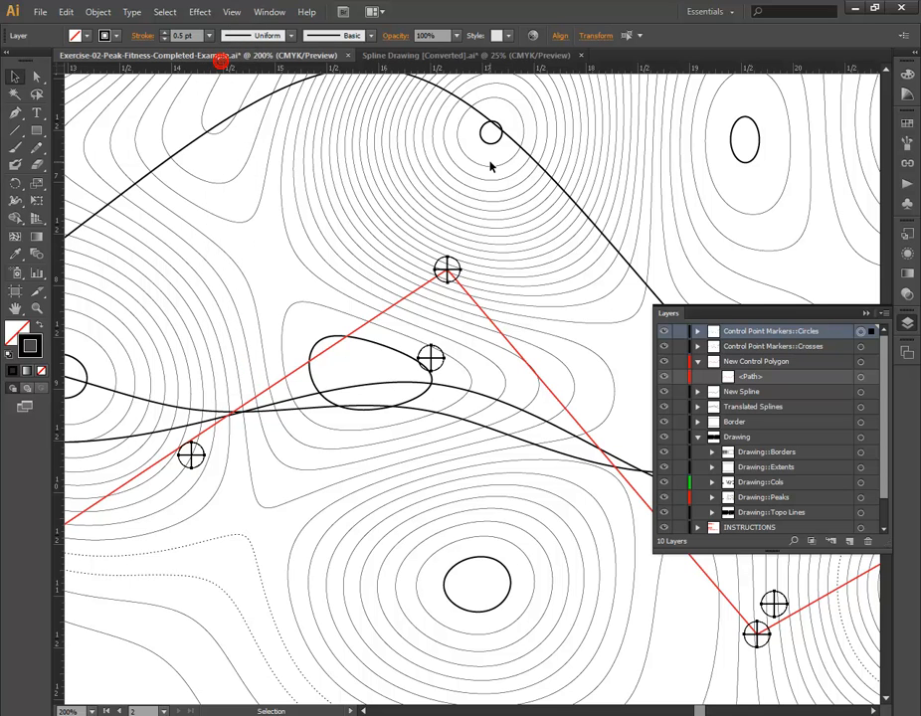
Step: Set the stroke weight of all artwork on the Control Point Markers::Crosses layer to 0.5 pt
{"action": "left_click", "coordinate": [862, 348]}
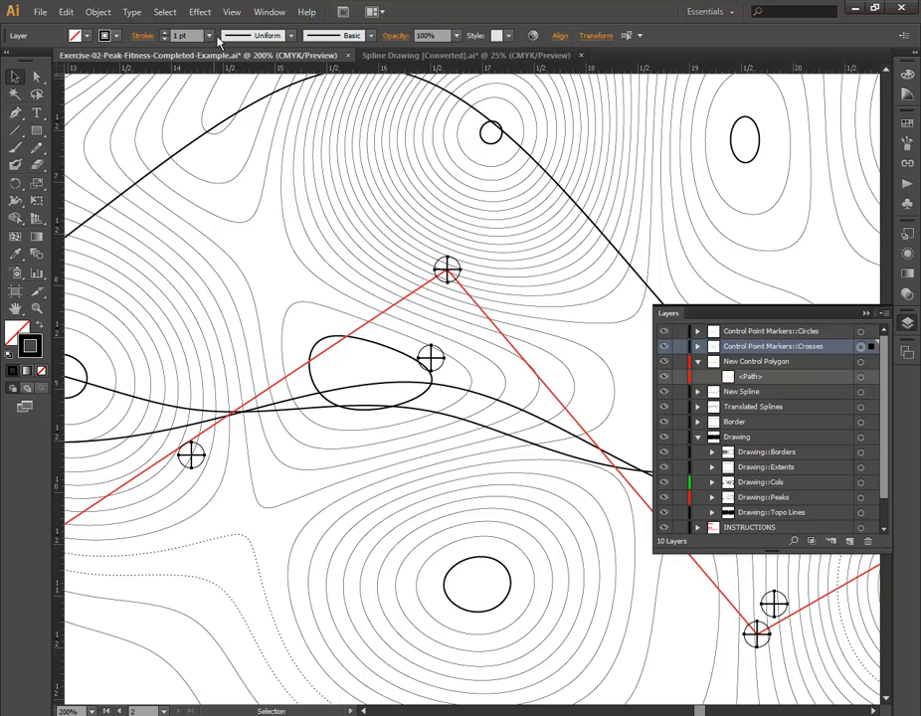
{"action": "left_click", "coordinate": [181, 36]}
{"action": "left_click", "coordinate": [209, 36]}
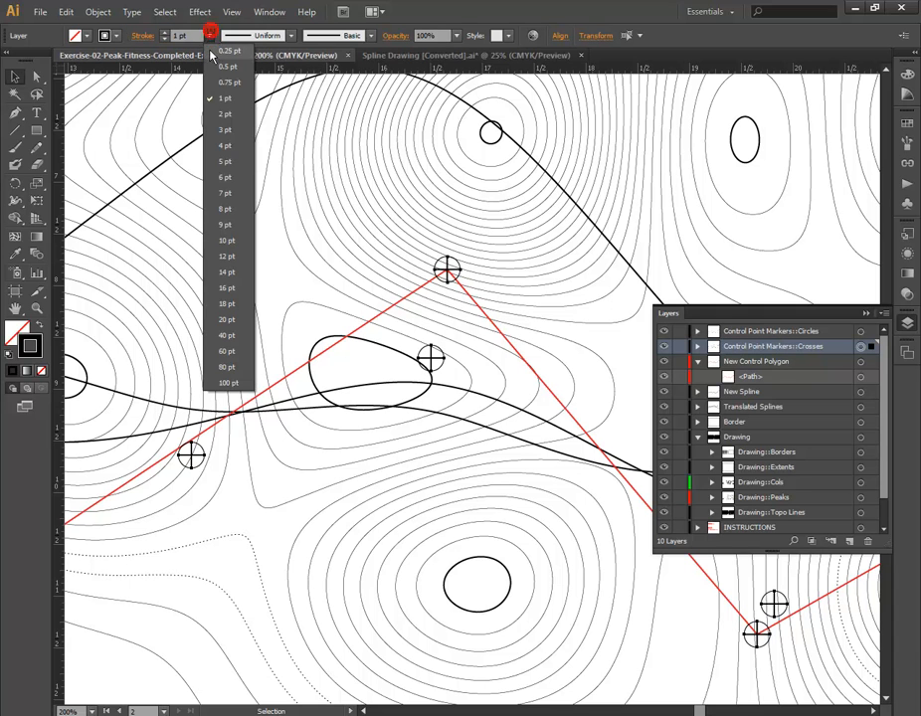
{"action": "left_click", "coordinate": [228, 68]}
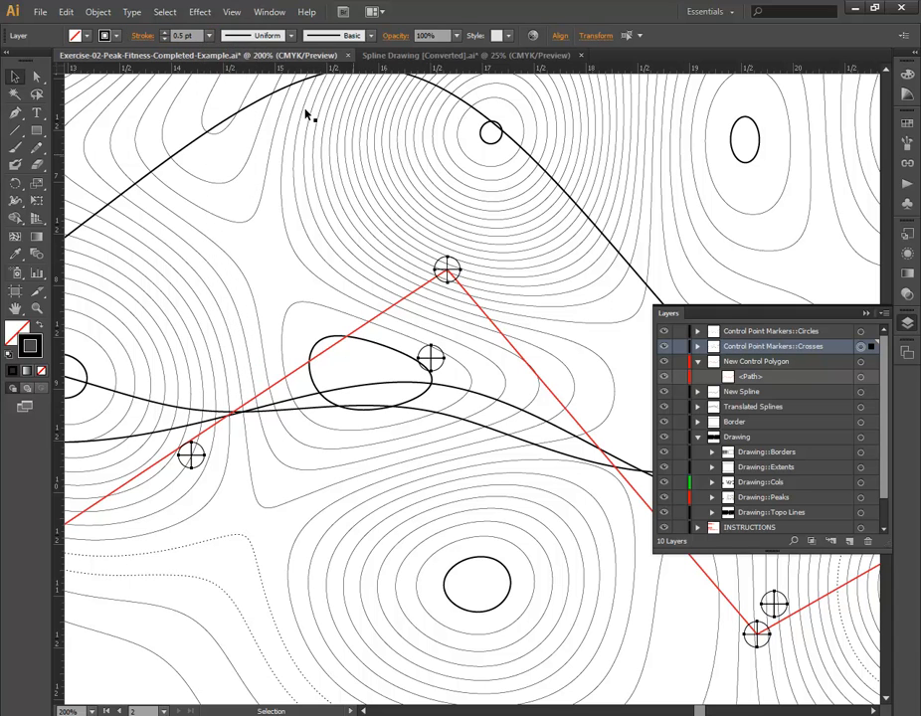
Step: Thin the stroke of the Control Point Markers::Circles layer to 0.15 pt and deselect the artwork
{"action": "left_click", "coordinate": [863, 331]}
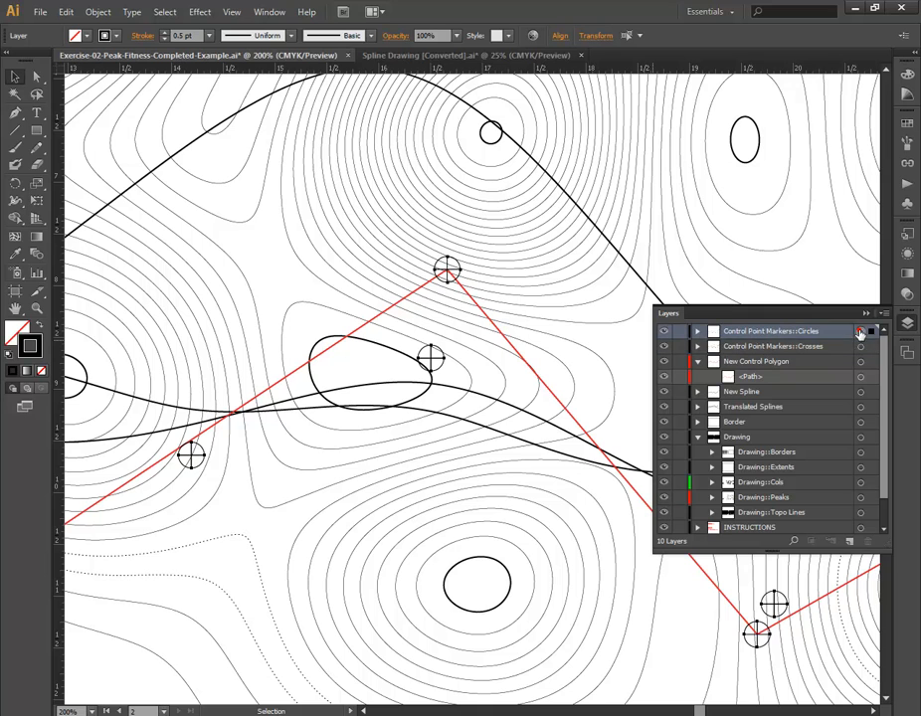
{"action": "left_click", "coordinate": [209, 36]}
{"action": "left_click", "coordinate": [184, 36]}
{"action": "double_click", "coordinate": [186, 36]}
{"action": "type", "text": ".15"}
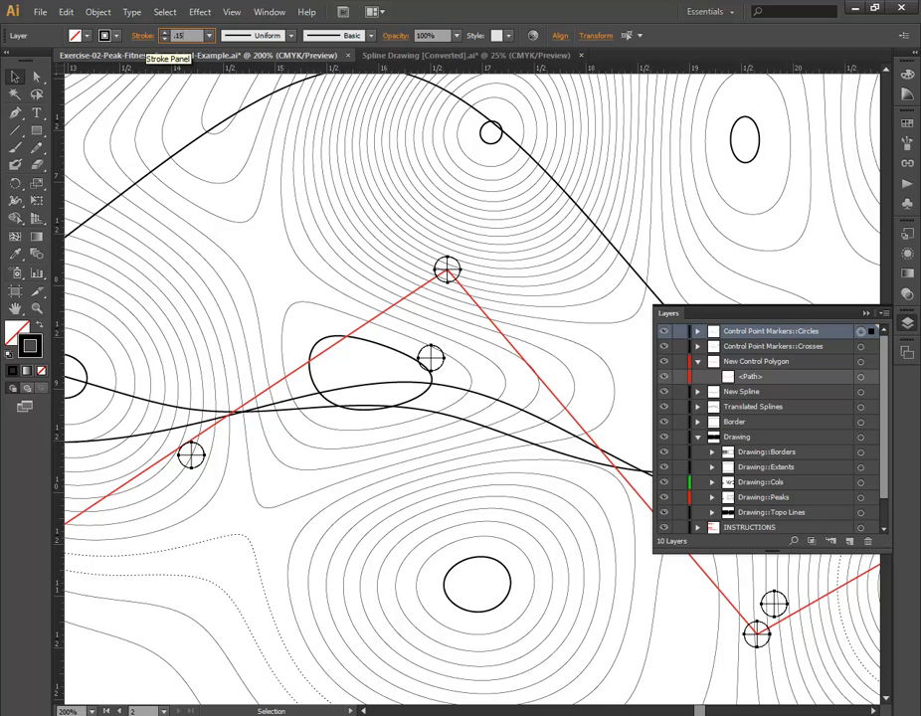
{"action": "key", "text": "Return"}
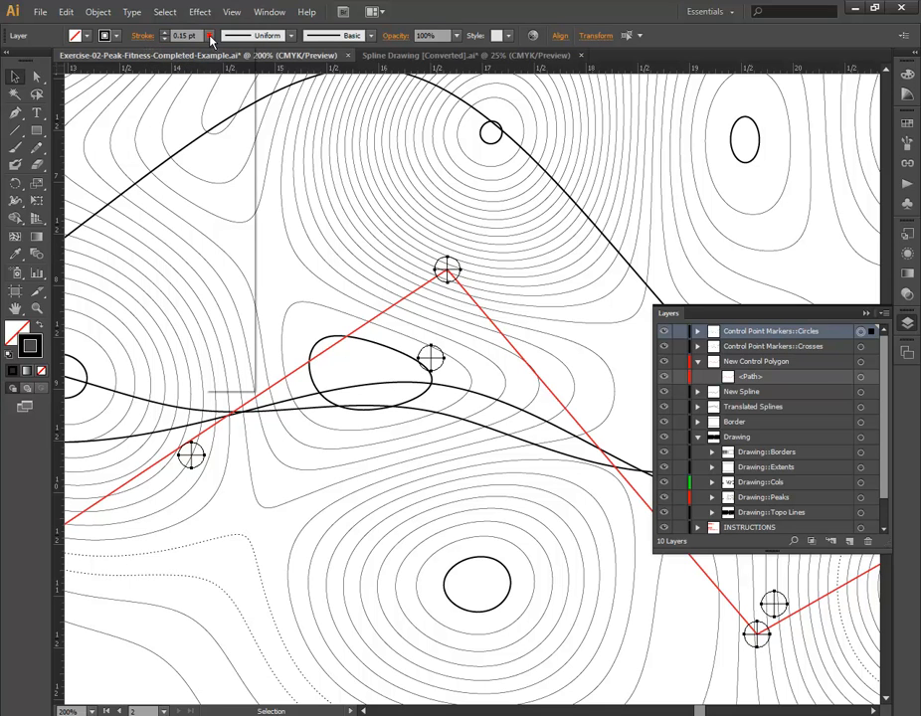
{"action": "left_click", "coordinate": [209, 35]}
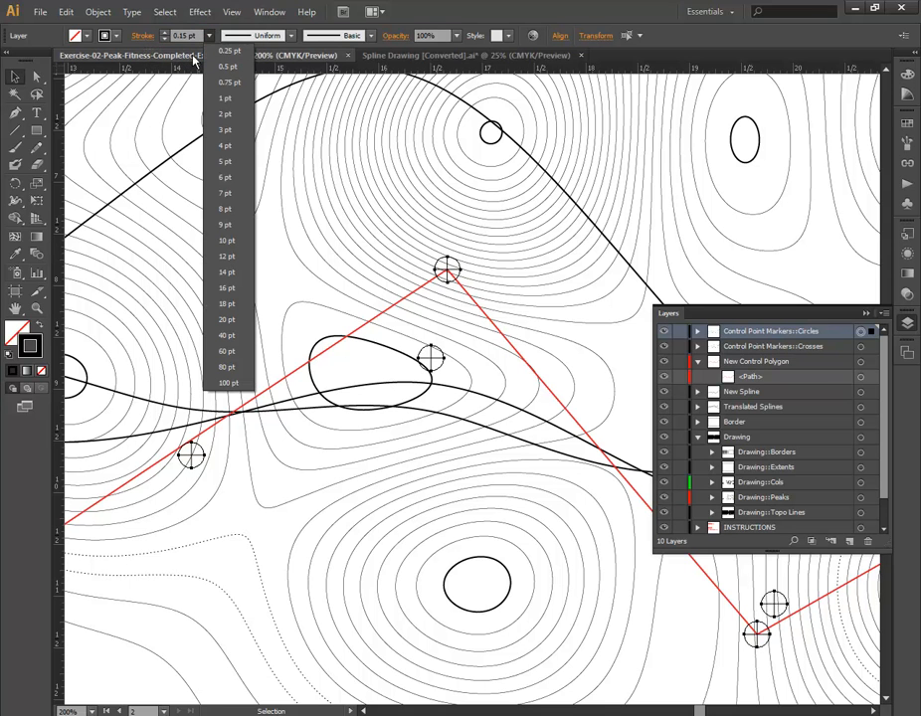
{"action": "left_click", "coordinate": [680, 38]}
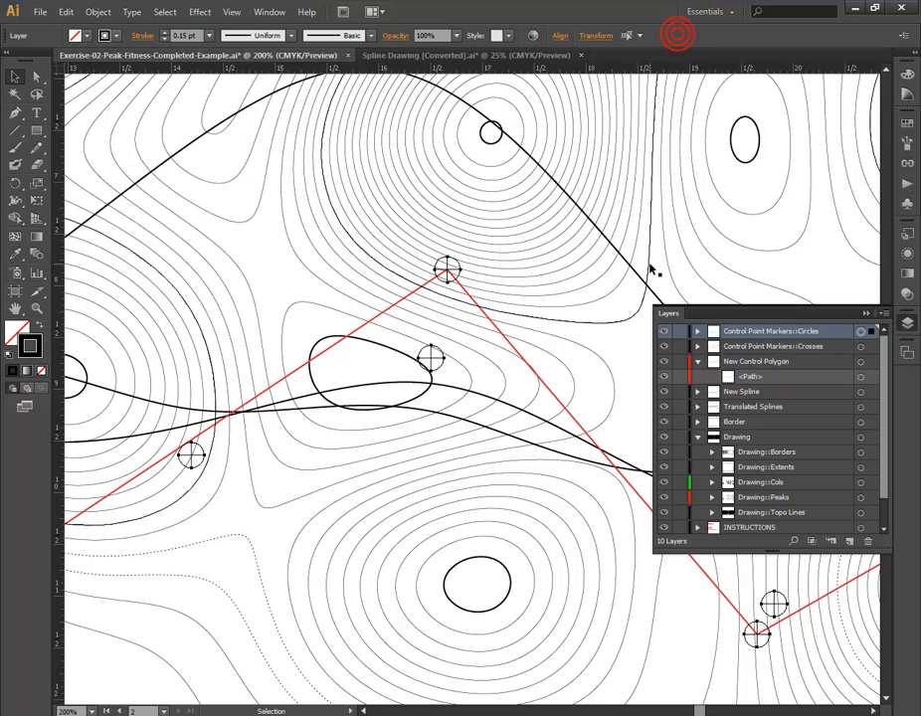
{"action": "left_click", "coordinate": [621, 331]}
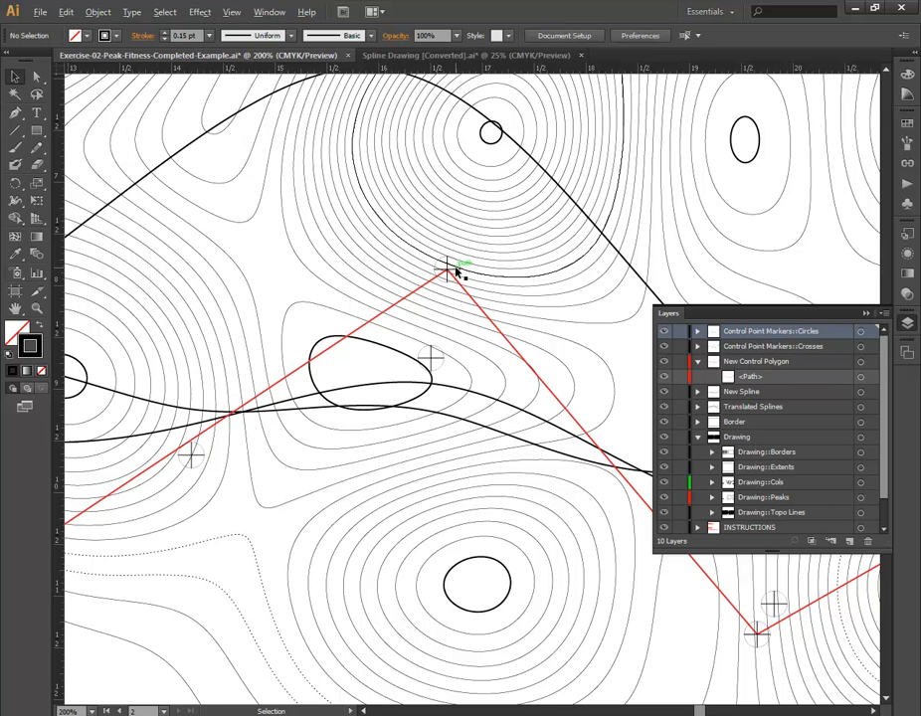
Step: Set the New Control Polygon layer's stroke weight to 0.15 pt and the New Spline layer's stroke weight to 2 pt
{"action": "scroll", "coordinate": [457, 270], "scroll_direction": "up", "scroll_amount": 2, "text": "alt"}
{"action": "scroll", "coordinate": [456, 270], "scroll_direction": "up", "scroll_amount": 1, "text": "alt"}
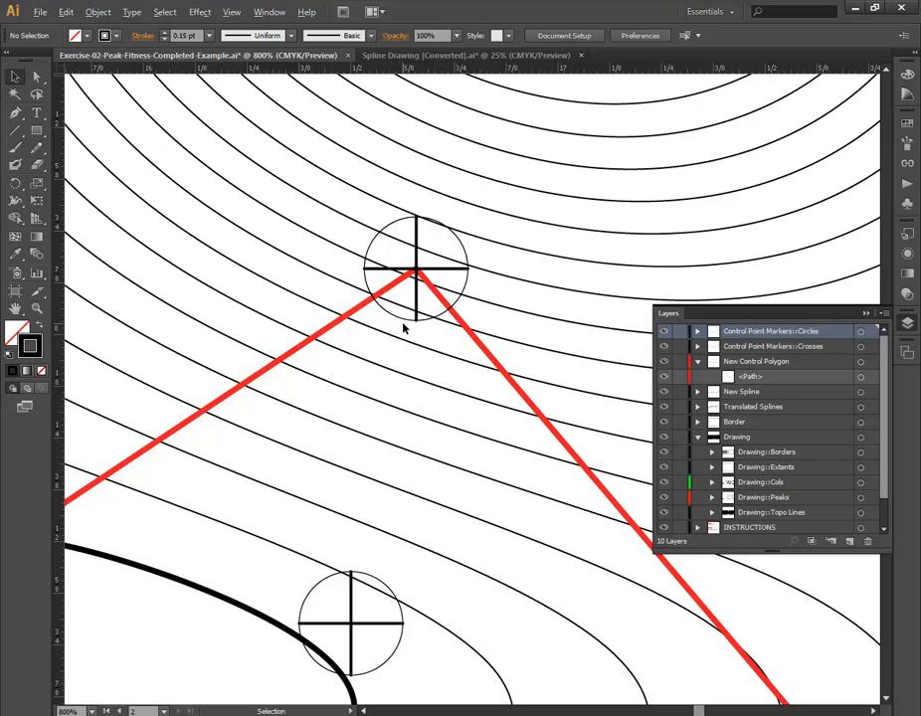
{"action": "scroll", "coordinate": [403, 325], "scroll_direction": "down", "scroll_amount": 4, "text": "alt"}
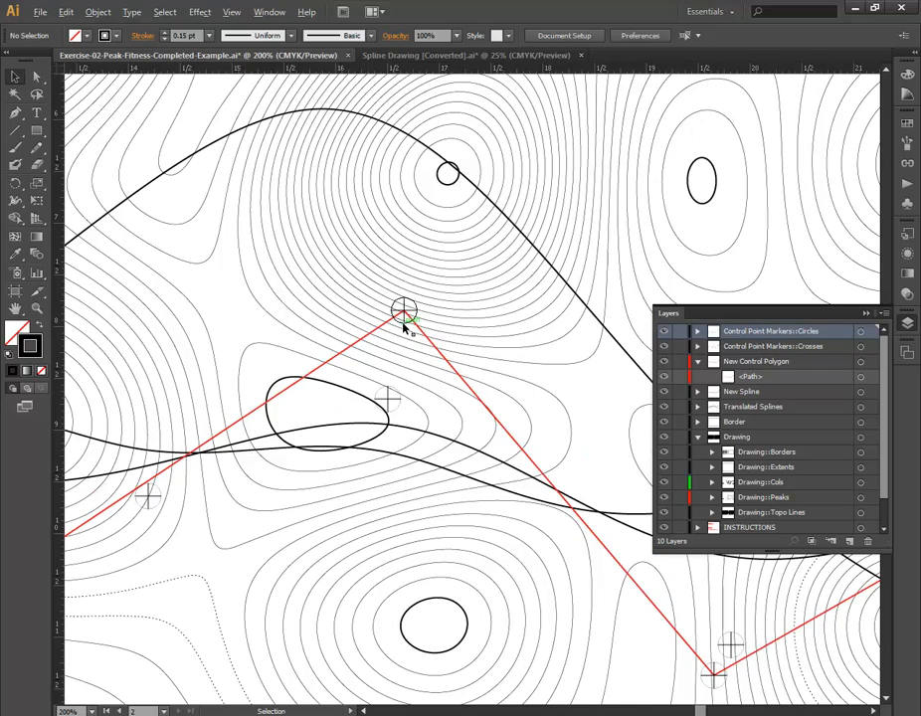
{"action": "scroll", "coordinate": [402, 324], "scroll_direction": "down", "scroll_amount": 1, "text": "alt"}
{"action": "scroll", "coordinate": [403, 324], "scroll_direction": "down", "scroll_amount": 2, "text": "alt"}
{"action": "scroll", "coordinate": [402, 324], "scroll_direction": "up", "scroll_amount": 1, "text": "alt"}
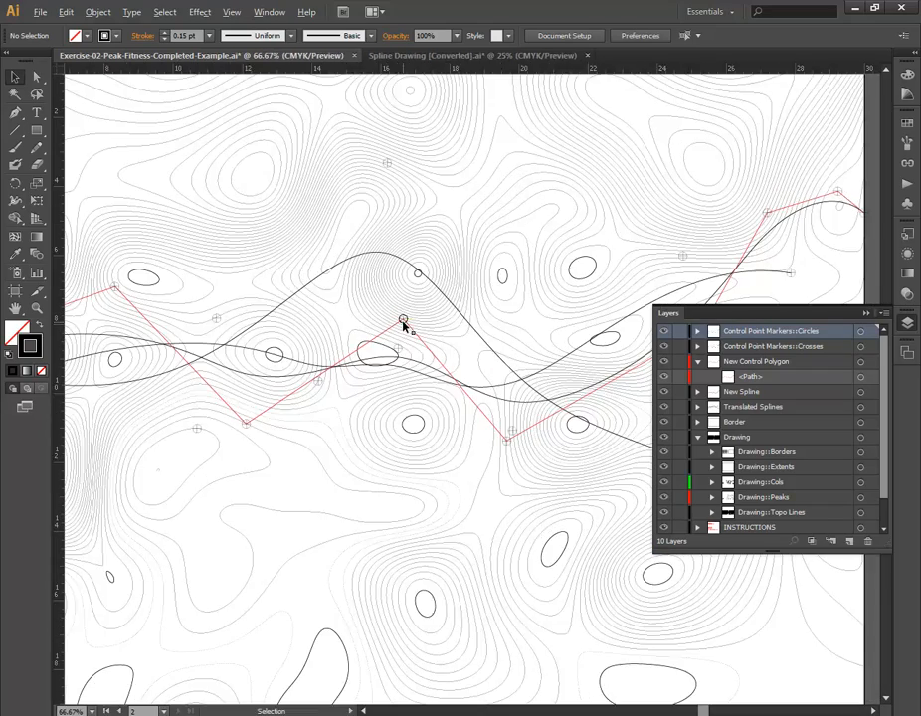
{"action": "left_click", "coordinate": [862, 363]}
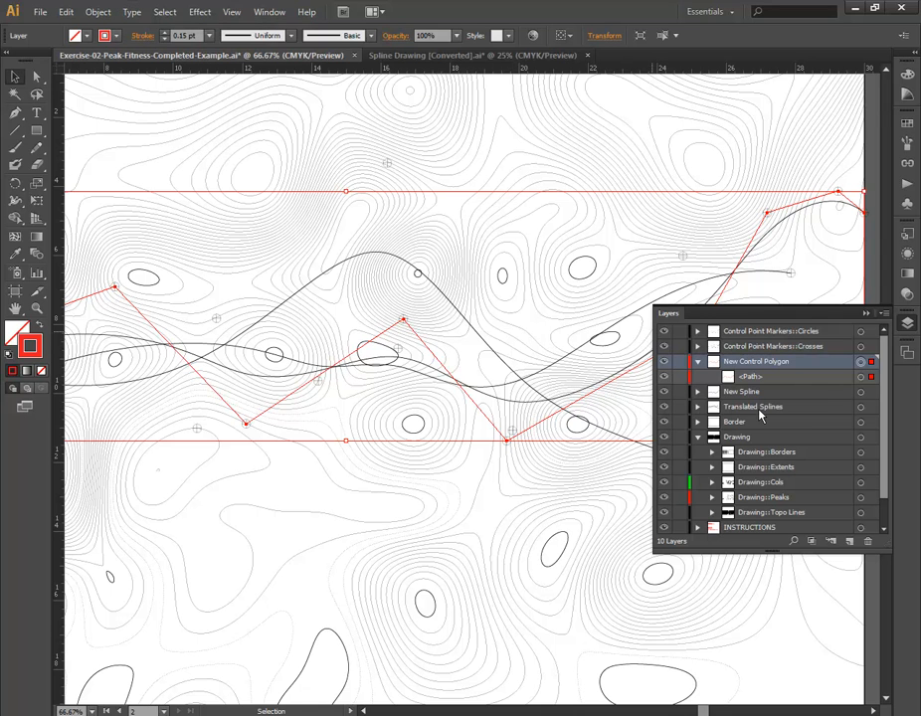
{"action": "left_click", "coordinate": [861, 392]}
{"action": "left_click_drag", "start_coordinate": [188, 36], "coordinate": [155, 36]}
{"action": "type", "text": "2"}
{"action": "key", "text": "Return"}
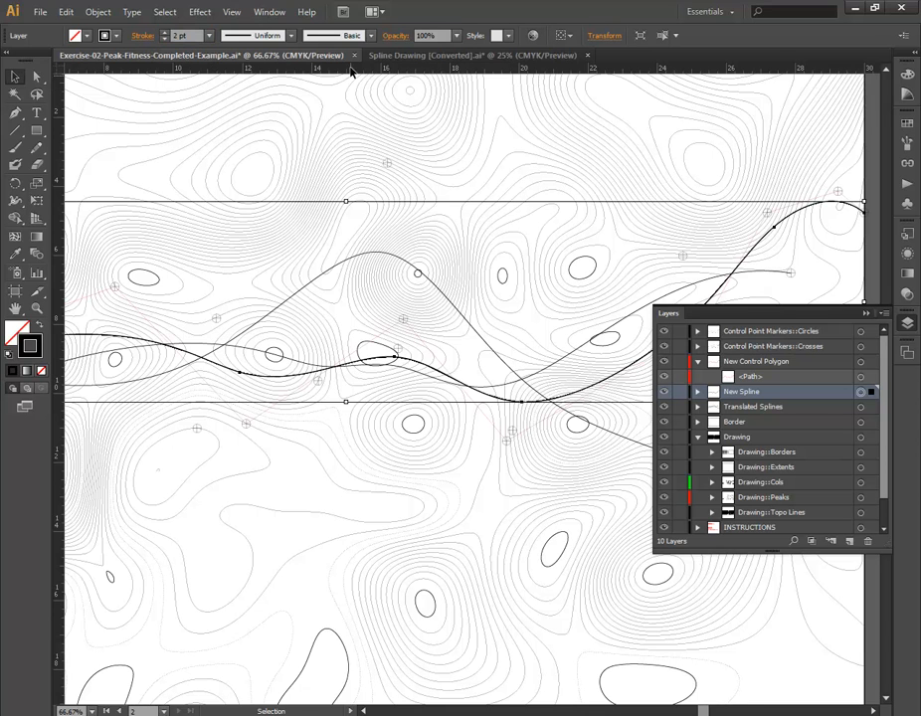
Step: Check the Translated Splines layer's stroke weight, and examine how all line weights read together up close and across the whole drawing
{"action": "left_click", "coordinate": [862, 406]}
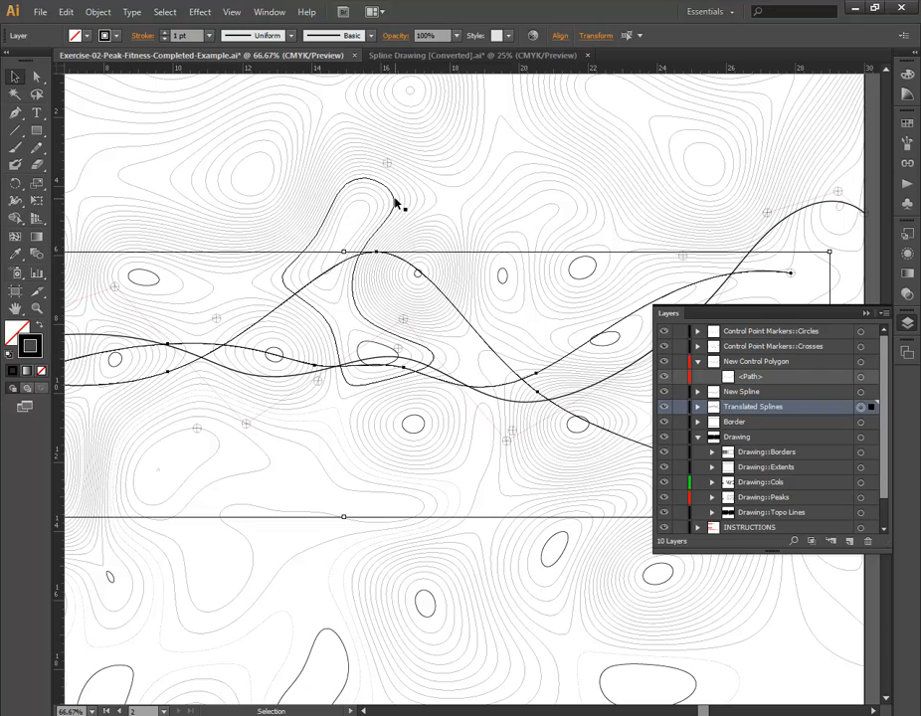
{"action": "scroll", "coordinate": [395, 198], "scroll_direction": "down", "scroll_amount": 2, "text": "alt"}
{"action": "left_click", "coordinate": [650, 236]}
{"action": "scroll", "coordinate": [348, 288], "scroll_direction": "up", "scroll_amount": 1, "text": "alt"}
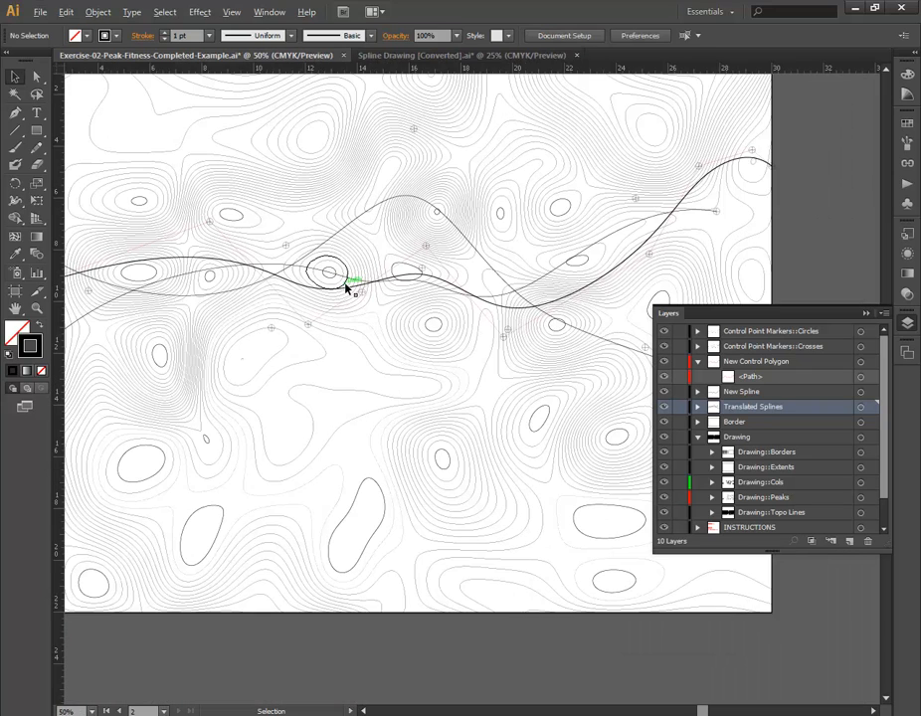
{"action": "scroll", "coordinate": [442, 237], "scroll_direction": "up", "scroll_amount": 2, "text": "alt"}
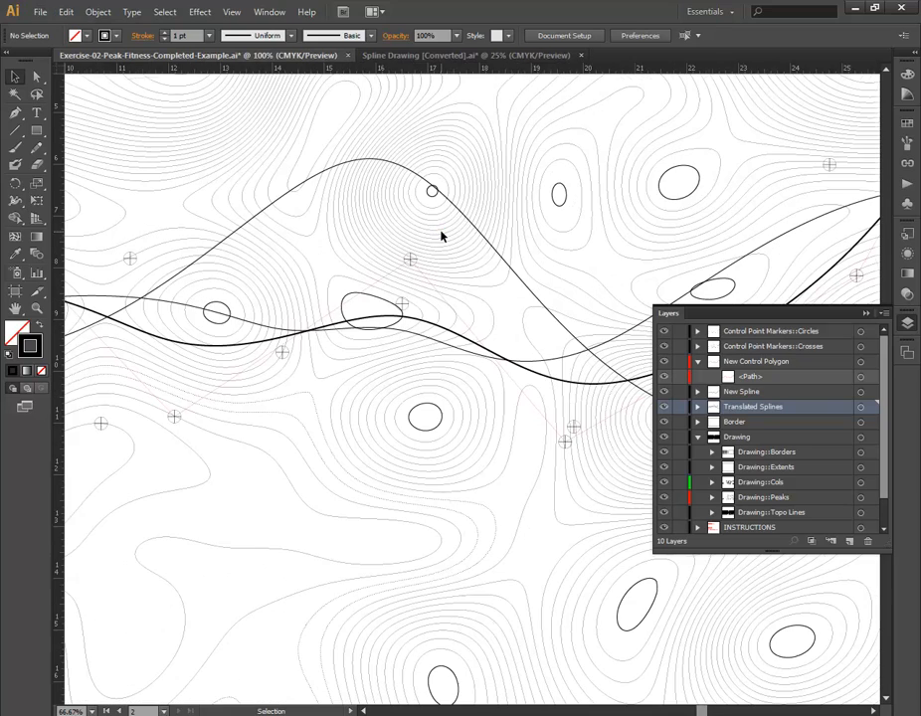
{"action": "scroll", "coordinate": [442, 236], "scroll_direction": "down", "scroll_amount": 3, "text": "alt"}
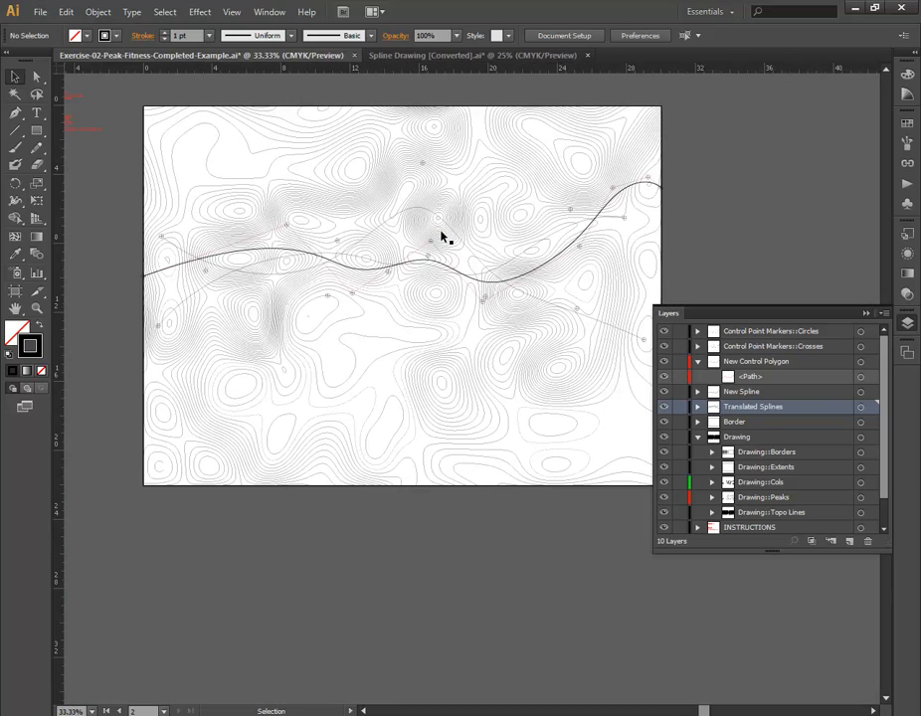
{"action": "scroll", "coordinate": [441, 236], "scroll_direction": "up", "scroll_amount": 3, "text": "alt"}
{"action": "scroll", "coordinate": [437, 237], "scroll_direction": "up", "scroll_amount": 1, "text": "alt"}
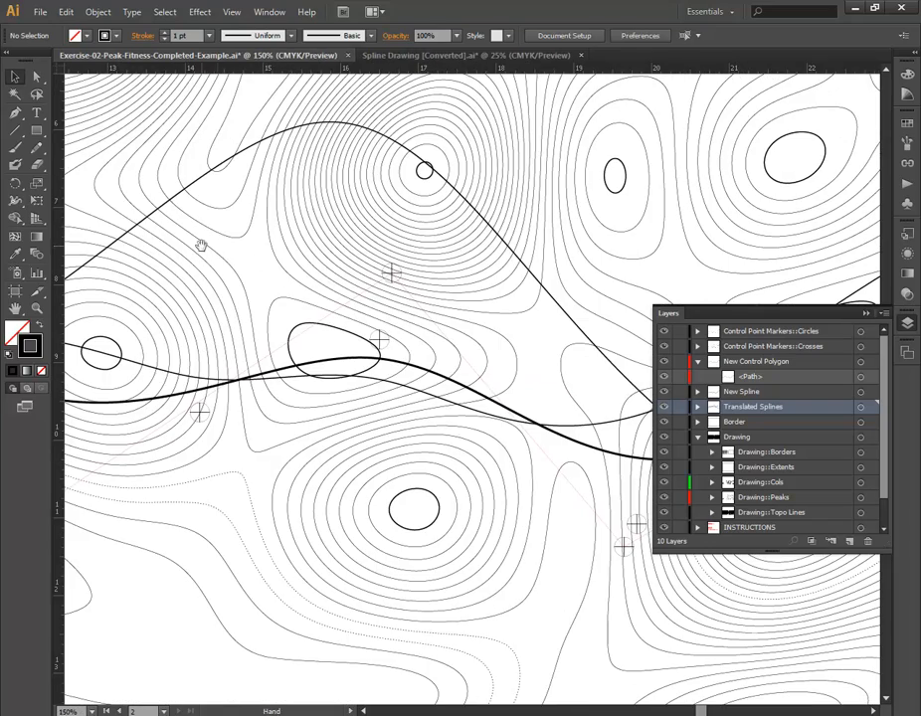
{"action": "left_click_drag", "start_coordinate": [201, 245], "coordinate": [633, 171]}
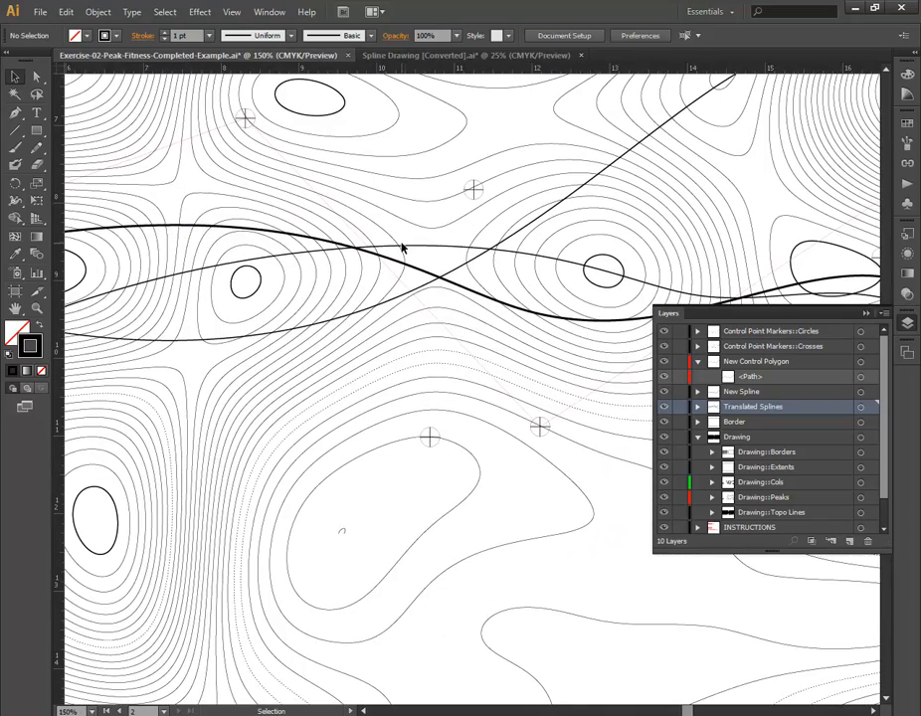
{"action": "scroll", "coordinate": [408, 238], "scroll_direction": "down", "scroll_amount": 4, "text": "alt"}
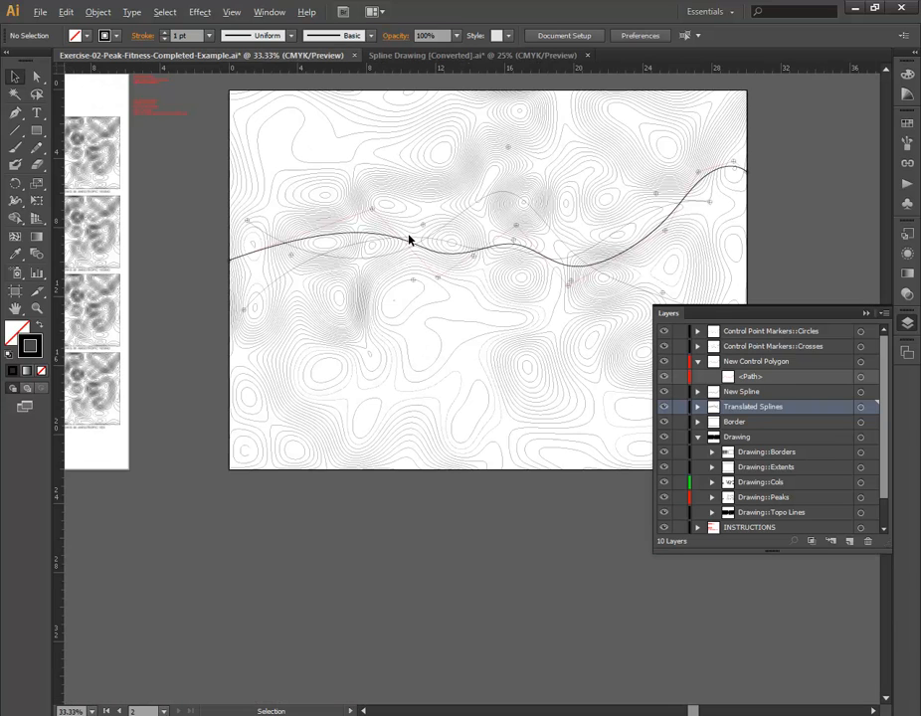
Step: Examine the artboards to identify the number and extents of the one holding the combined spline and topo drawing
{"action": "left_click_drag", "start_coordinate": [827, 213], "coordinate": [707, 227]}
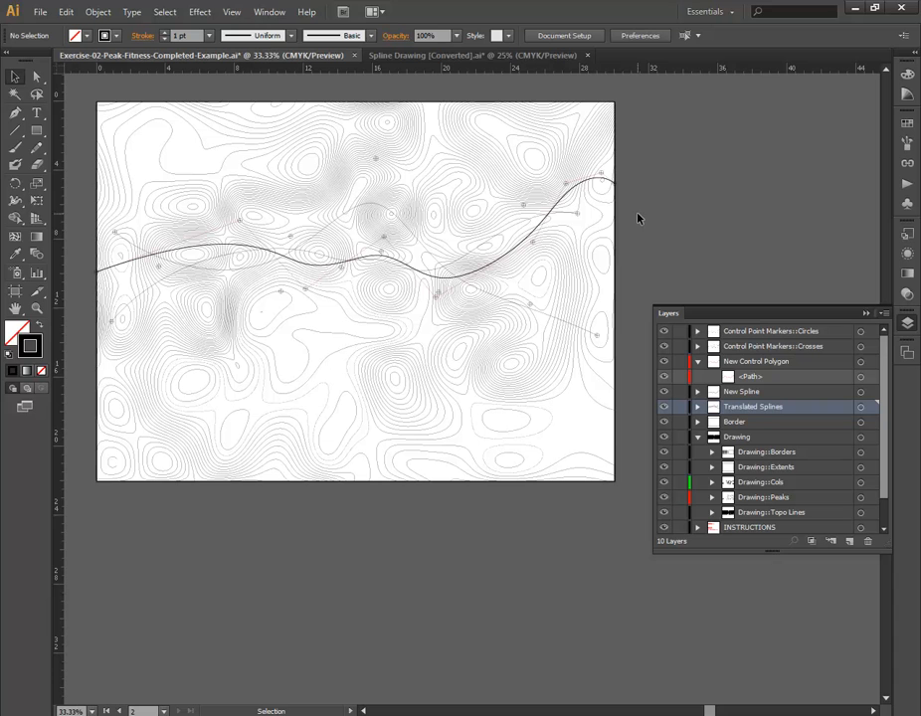
{"action": "key", "text": "ctrl+minus"}
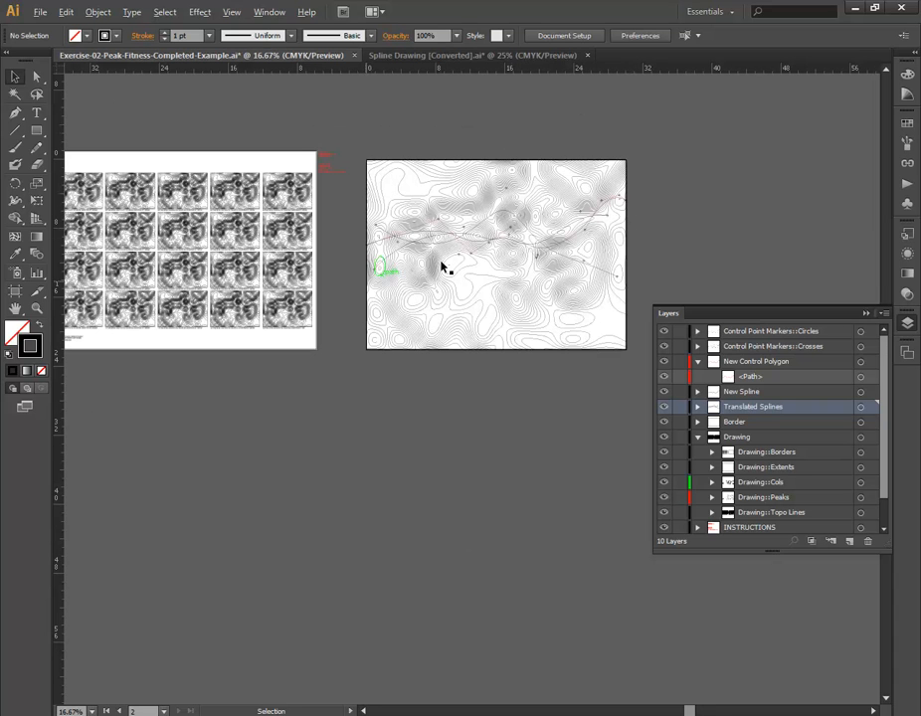
{"action": "left_click", "coordinate": [20, 292]}
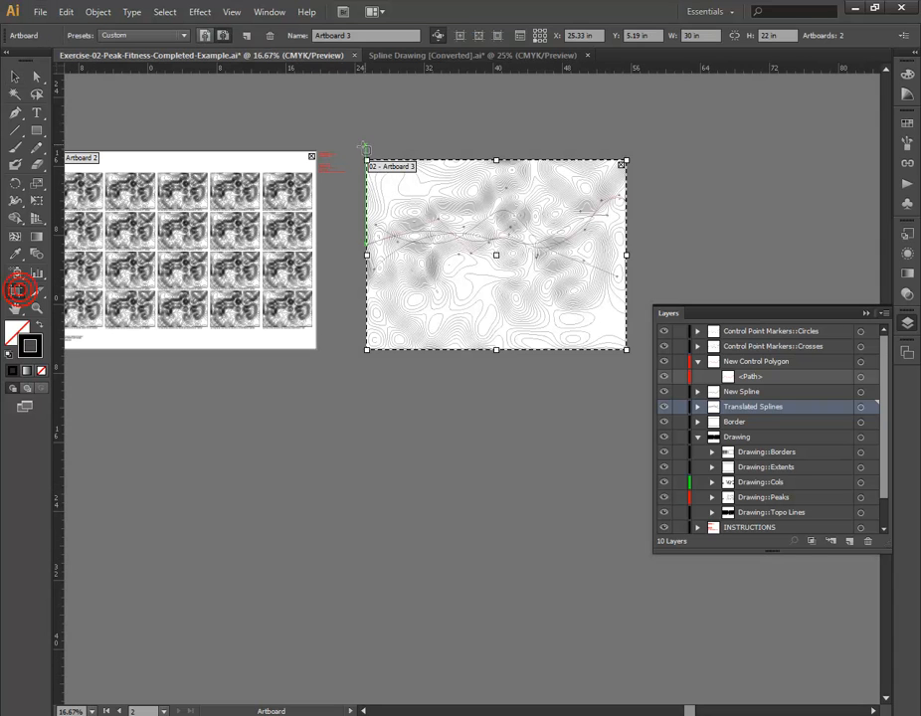
{"action": "scroll", "coordinate": [391, 175], "scroll_direction": "up", "scroll_amount": 5, "text": "alt"}
{"action": "scroll", "coordinate": [419, 145], "scroll_direction": "down", "scroll_amount": 4, "text": "alt"}
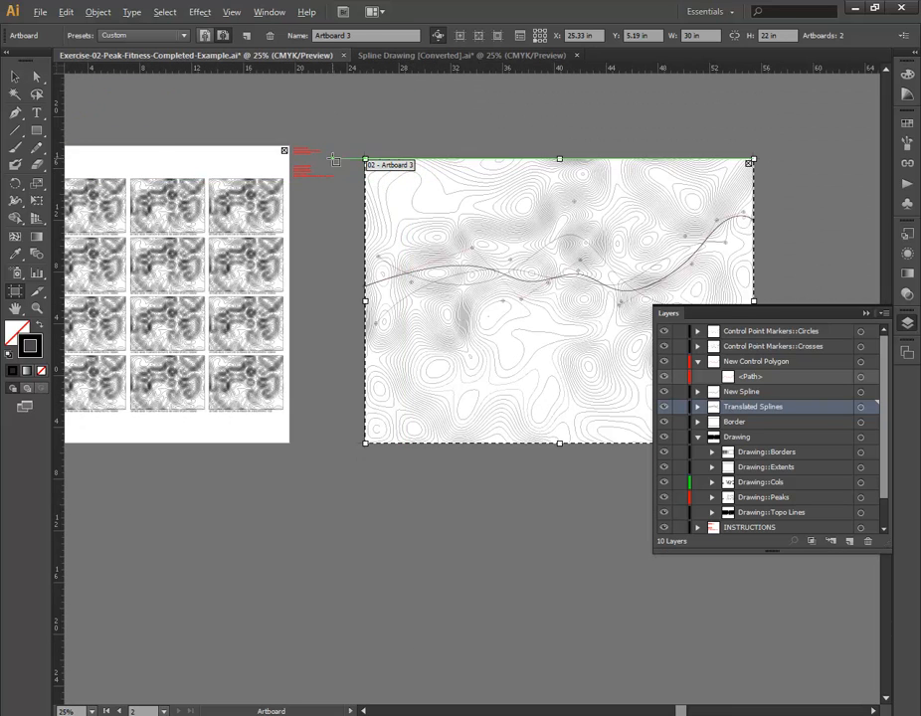
{"action": "scroll", "coordinate": [413, 184], "scroll_direction": "up", "scroll_amount": 3, "text": "alt"}
{"action": "scroll", "coordinate": [409, 175], "scroll_direction": "up", "scroll_amount": 1, "text": "alt"}
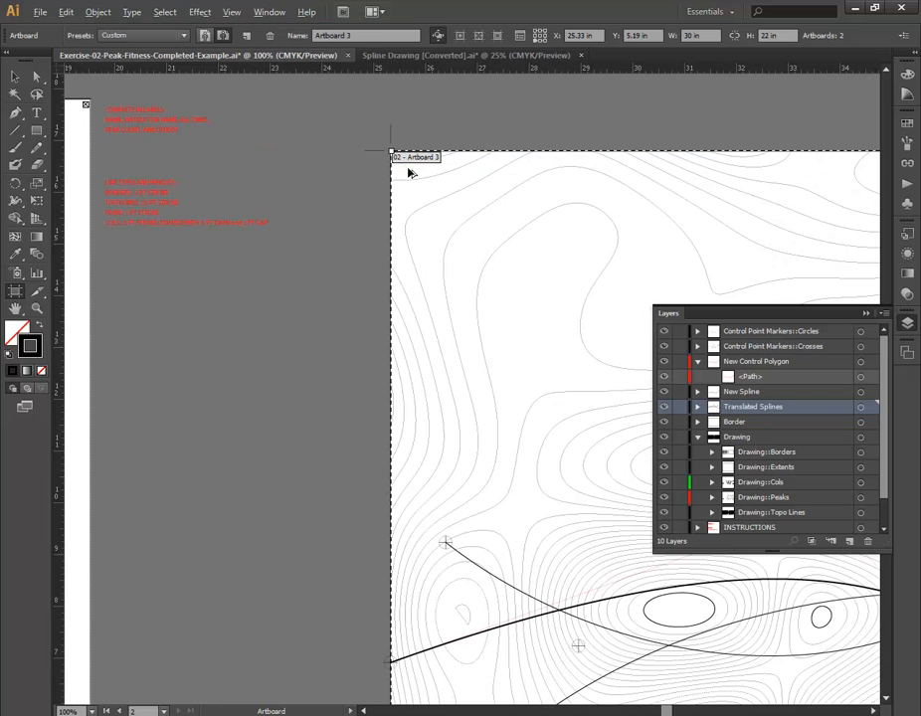
{"action": "scroll", "coordinate": [408, 176], "scroll_direction": "down", "scroll_amount": 7, "text": "alt"}
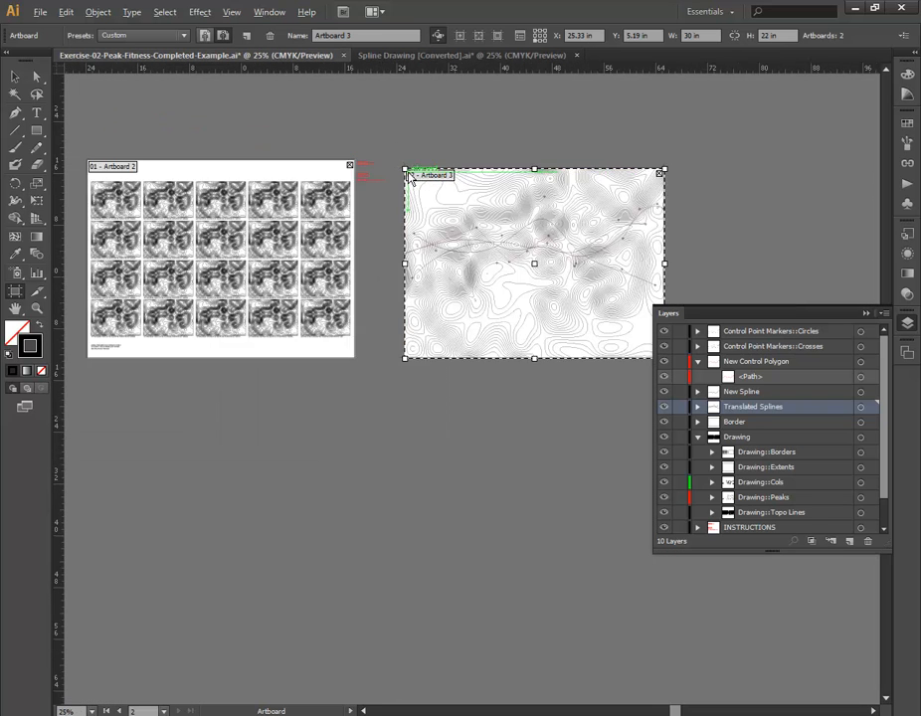
{"action": "scroll", "coordinate": [407, 174], "scroll_direction": "up", "scroll_amount": 2, "text": "alt"}
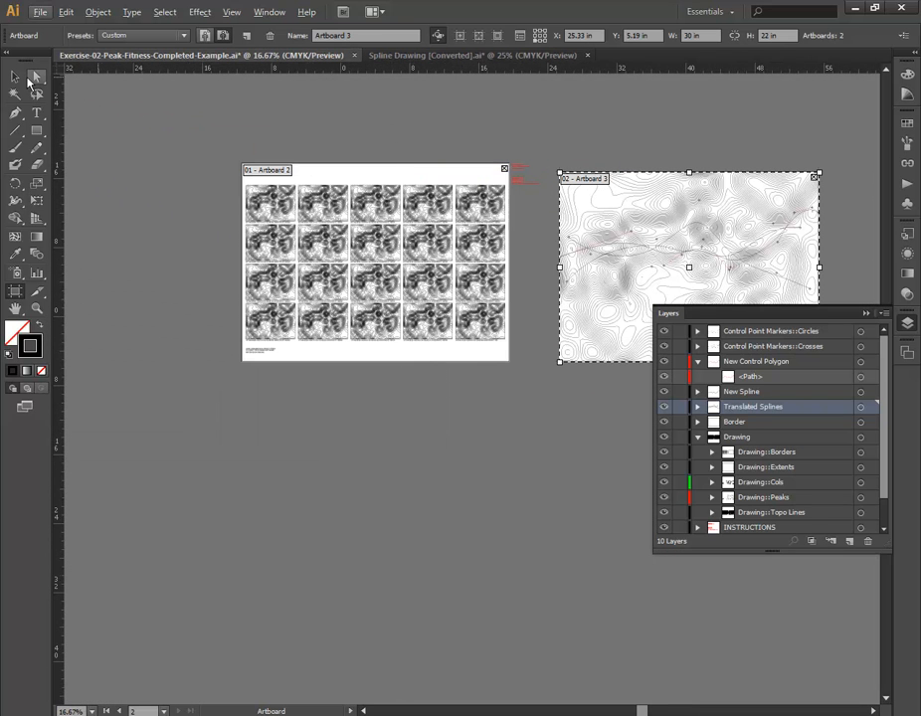
{"action": "left_click", "coordinate": [22, 79]}
{"action": "key", "text": "alt"}
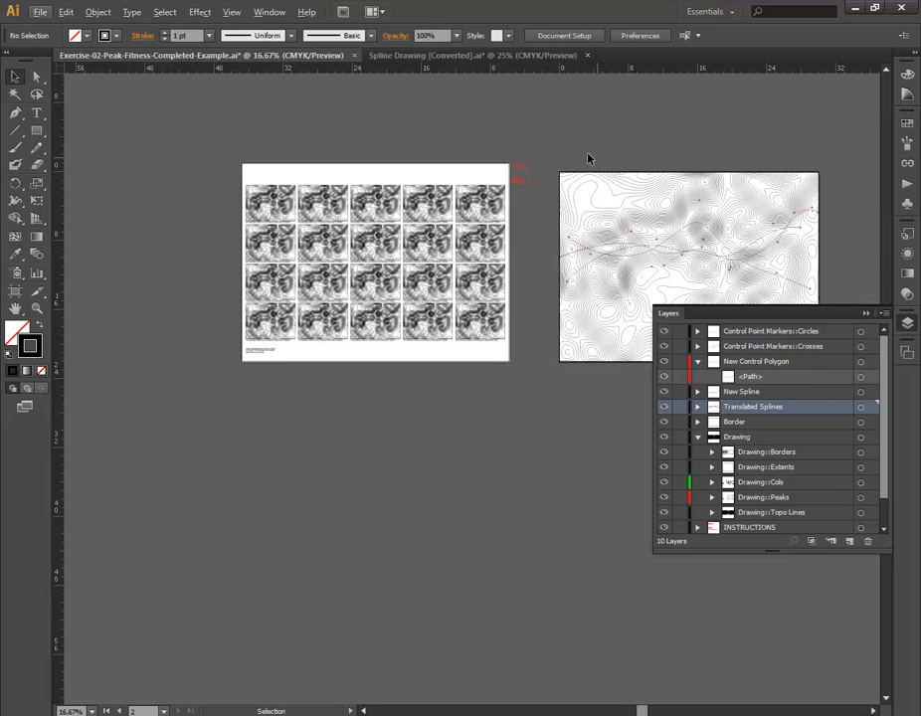
Step: Save only artboard 2 as the Adobe PDF Exercise-02-Peak-Fitness-Completed-Example.pdf on the Desktop
{"action": "left_click", "coordinate": [40, 12]}
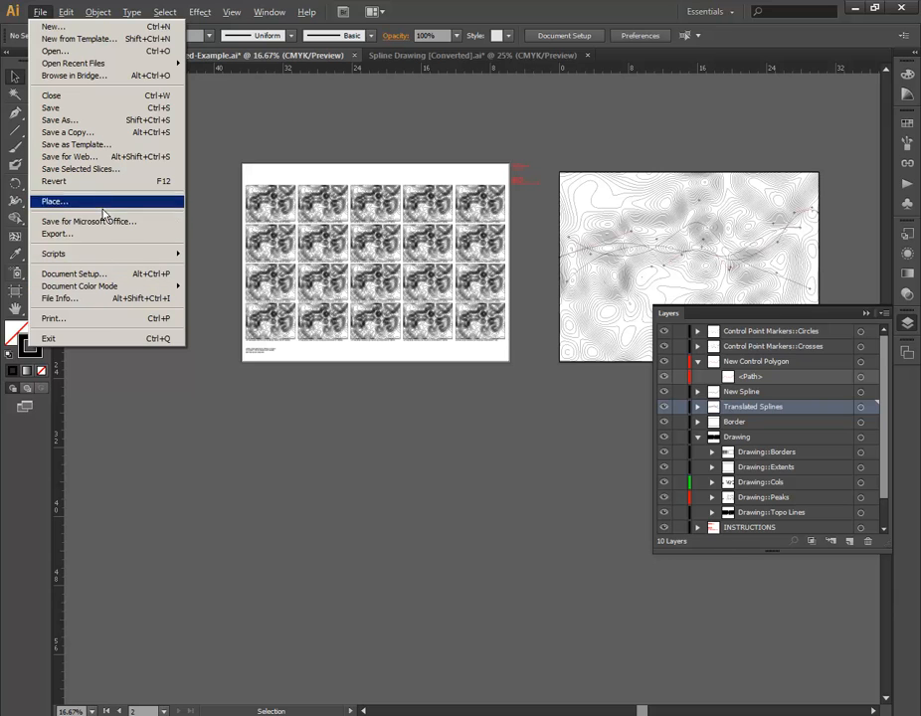
{"action": "left_click", "coordinate": [113, 119]}
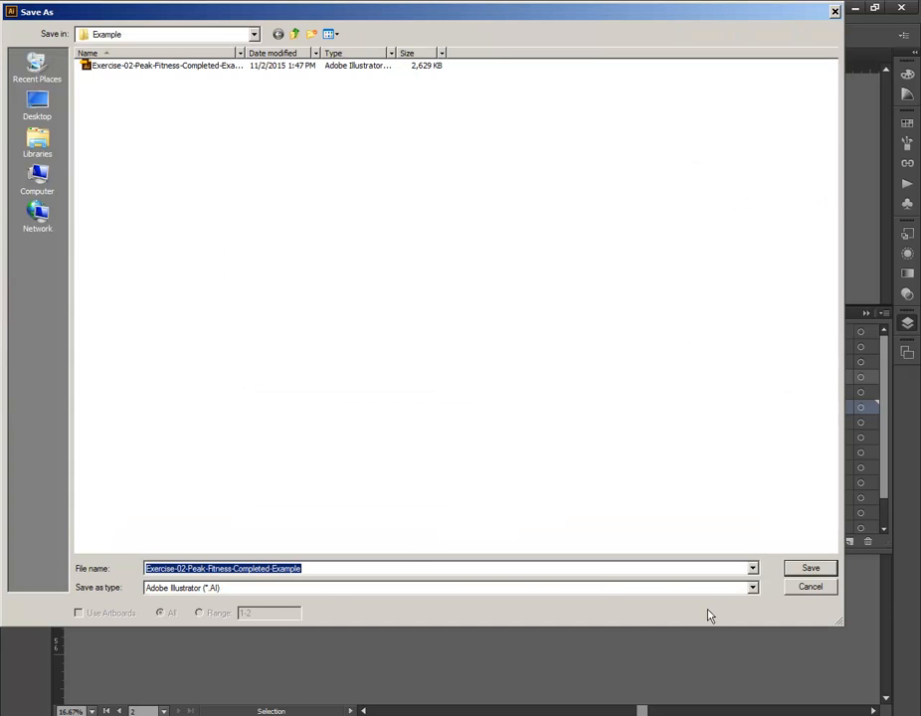
{"action": "left_click", "coordinate": [753, 587]}
{"action": "left_click", "coordinate": [366, 617]}
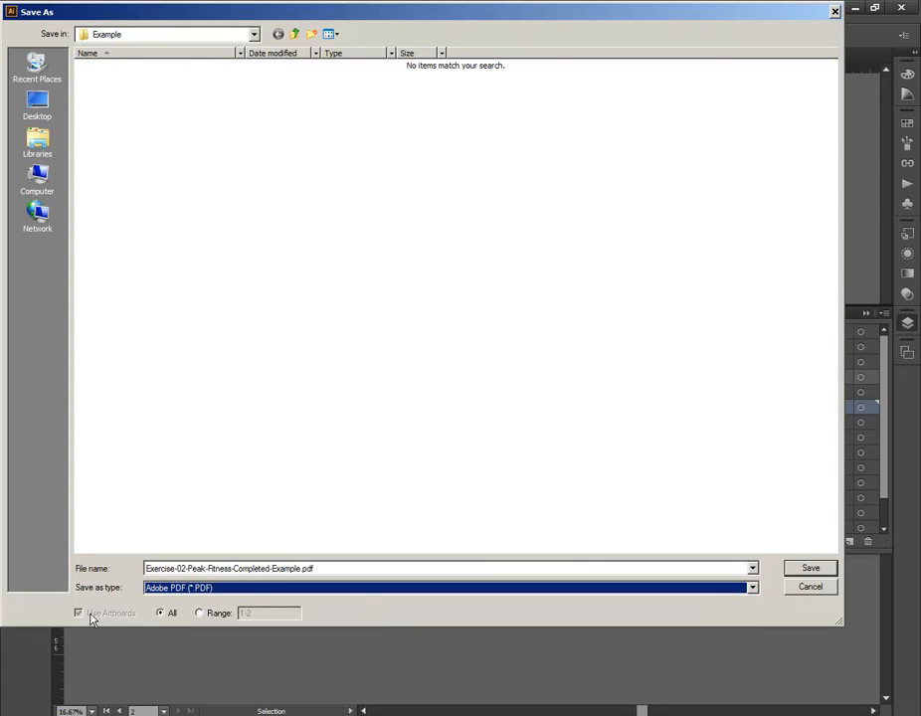
{"action": "left_click", "coordinate": [217, 614]}
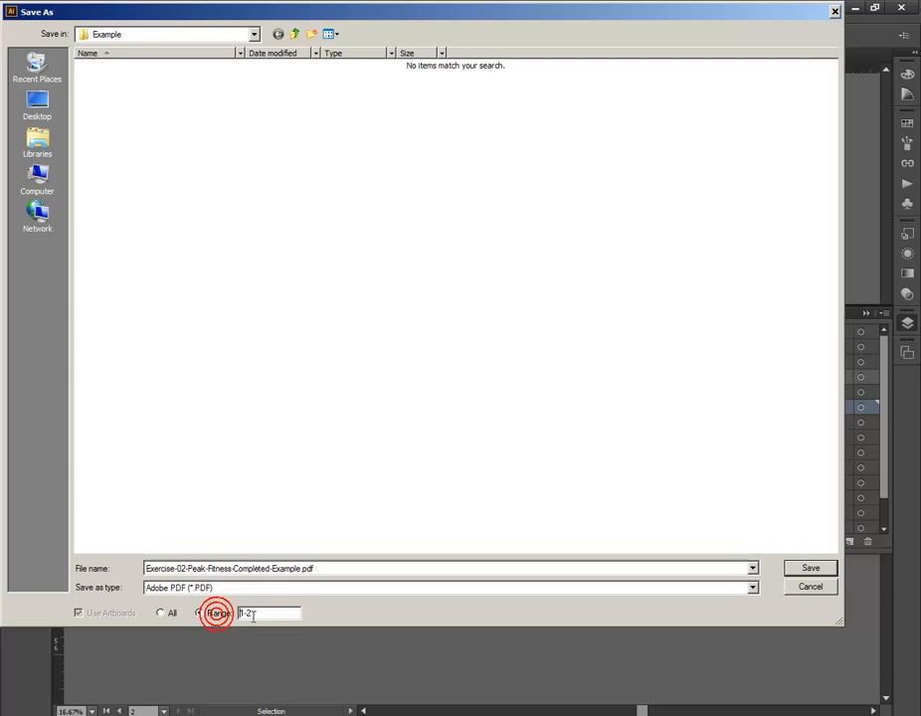
{"action": "type", "text": "2"}
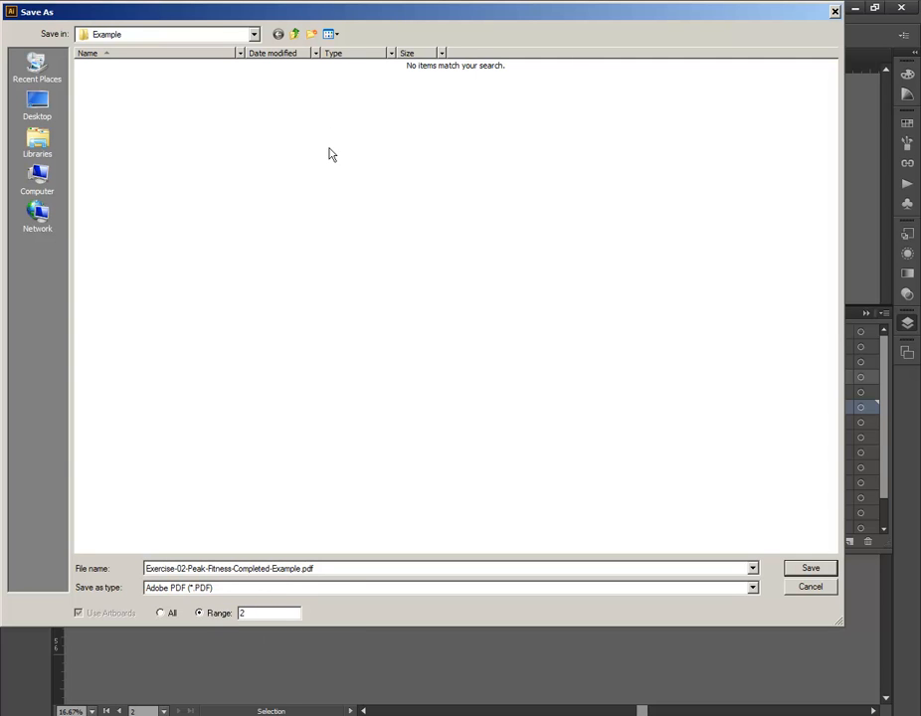
{"action": "left_click", "coordinate": [294, 34]}
{"action": "left_click", "coordinate": [294, 33]}
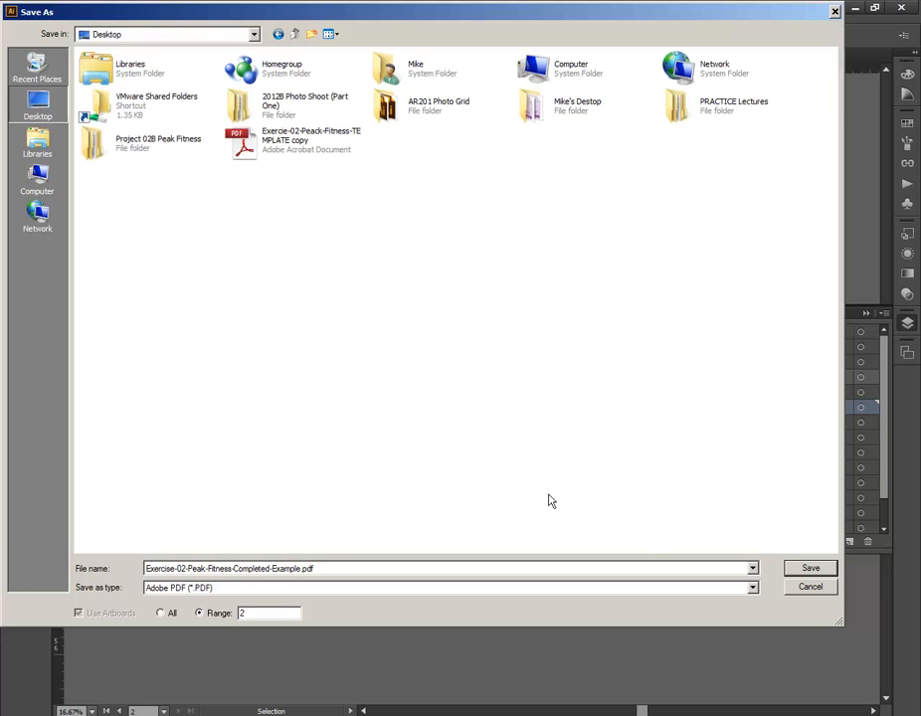
{"action": "left_click", "coordinate": [809, 572]}
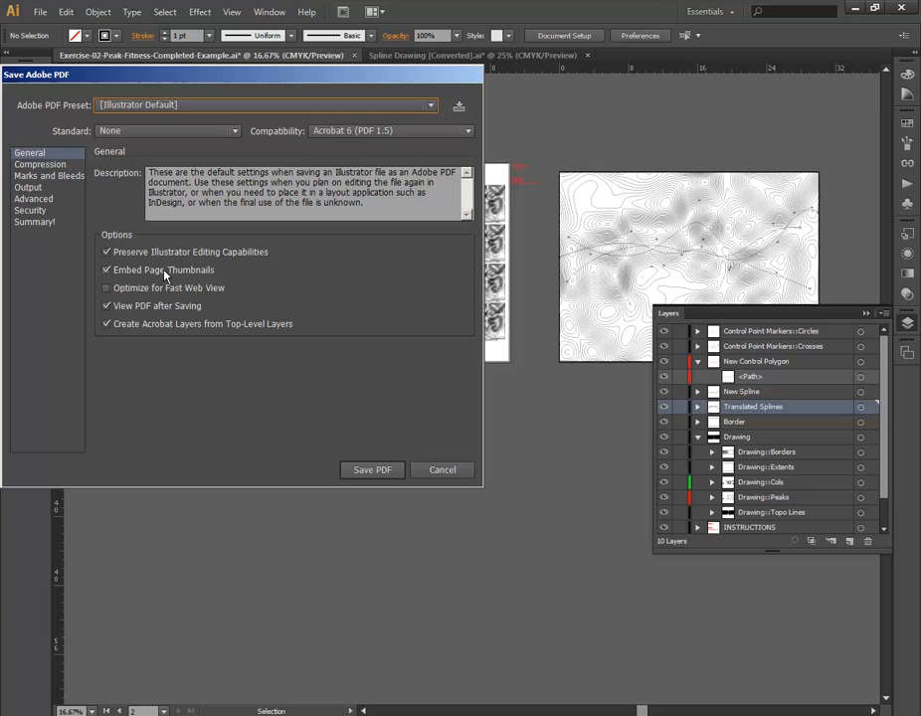
Step: Disable Illustrator editing capabilities, page thumbnails and Acrobat layers in the PDF options, and finish saving the PDF
{"action": "left_click", "coordinate": [150, 251]}
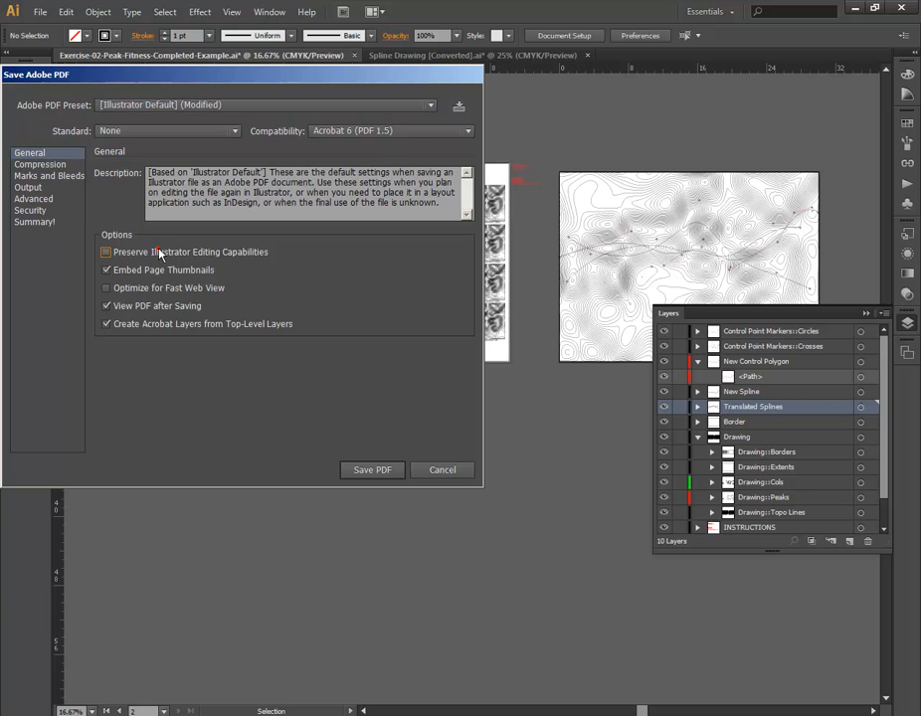
{"action": "left_click", "coordinate": [179, 323]}
{"action": "left_click", "coordinate": [177, 270]}
{"action": "left_click", "coordinate": [362, 470]}
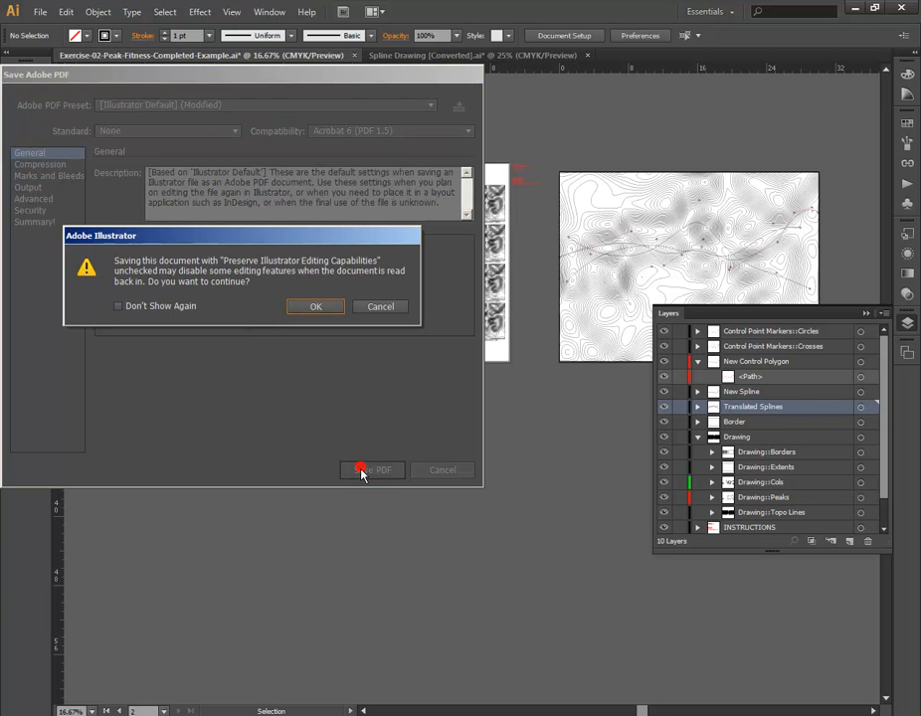
{"action": "left_click", "coordinate": [335, 309]}
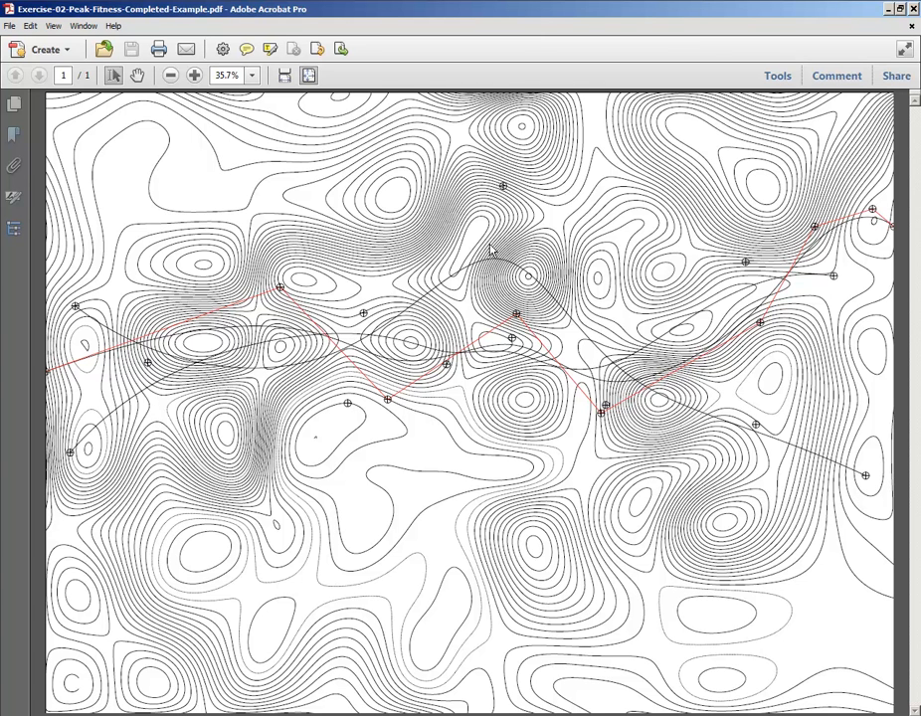
Step: Switch to Rhinoceros and bring up the untitled model containing the translated splines and the red control polygon
{"action": "left_click", "coordinate": [25, 1]}
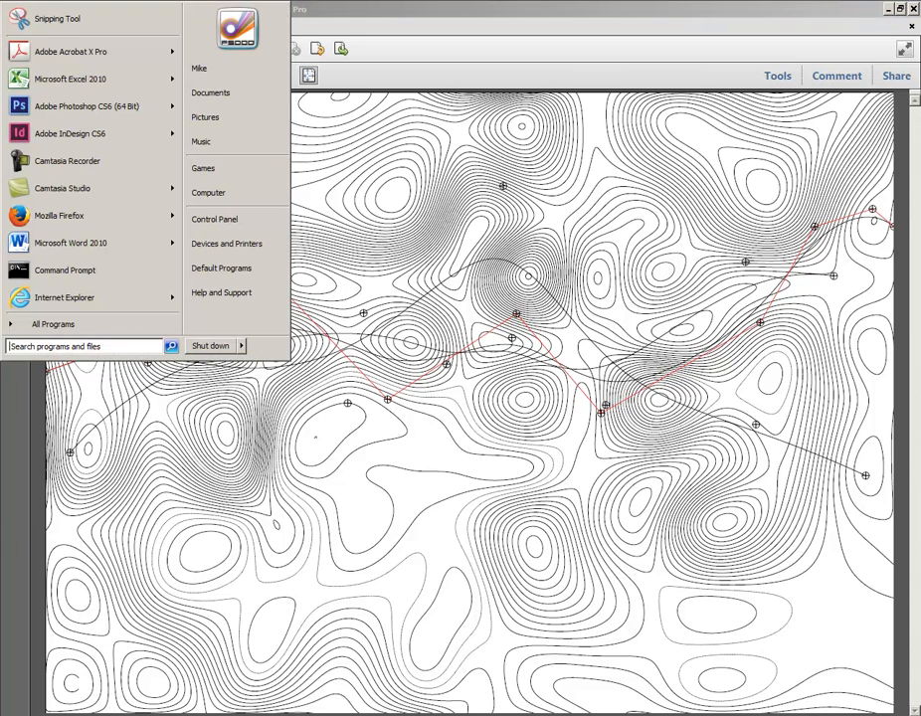
{"action": "left_click", "coordinate": [396, 10]}
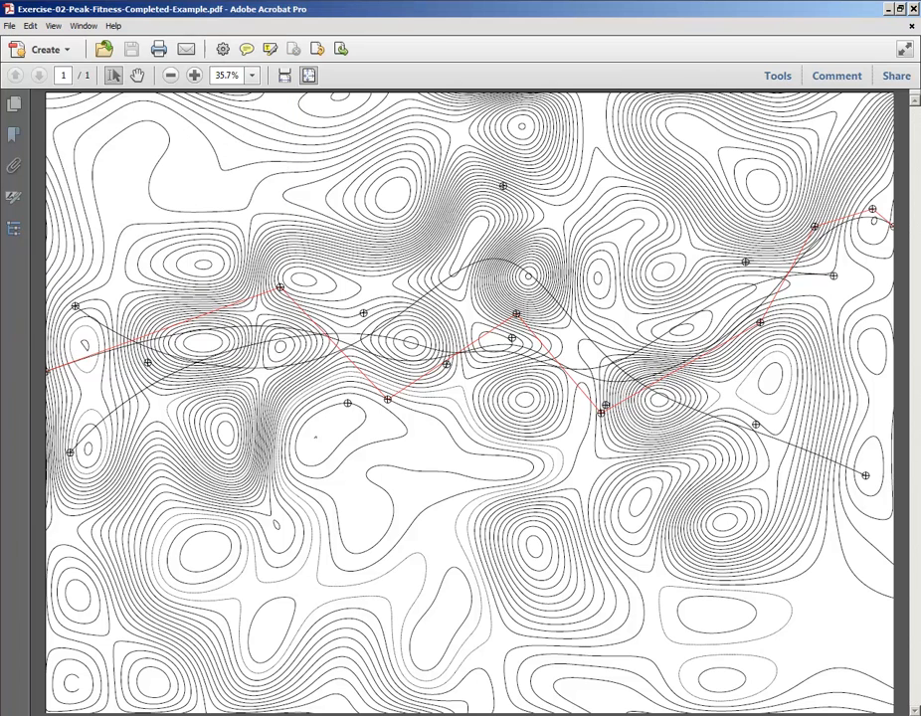
{"action": "left_click", "coordinate": [101, 2]}
{"action": "left_click", "coordinate": [132, 1]}
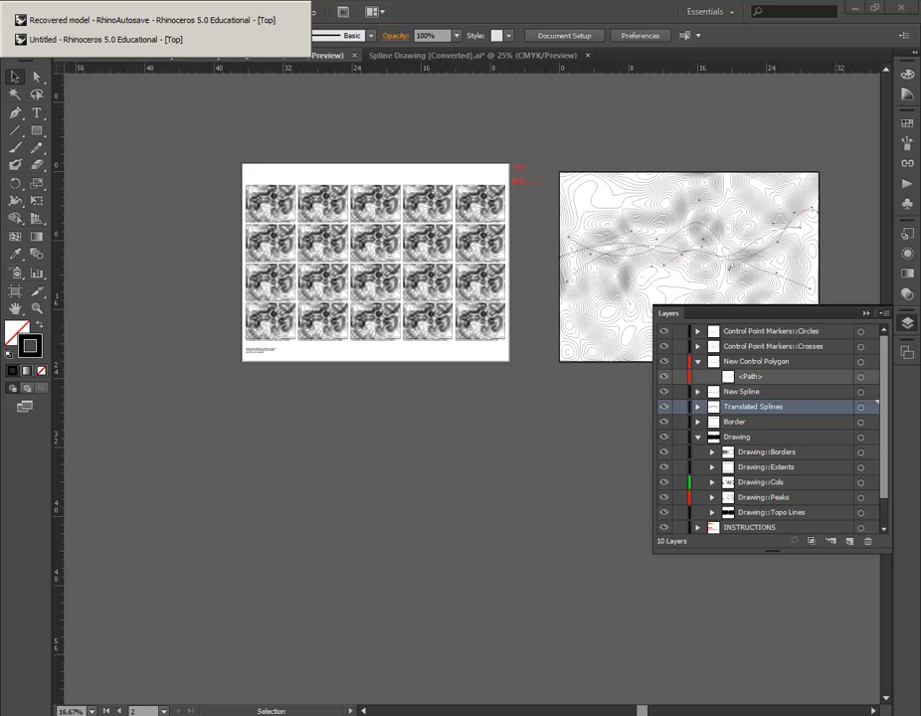
{"action": "left_click", "coordinate": [143, 20]}
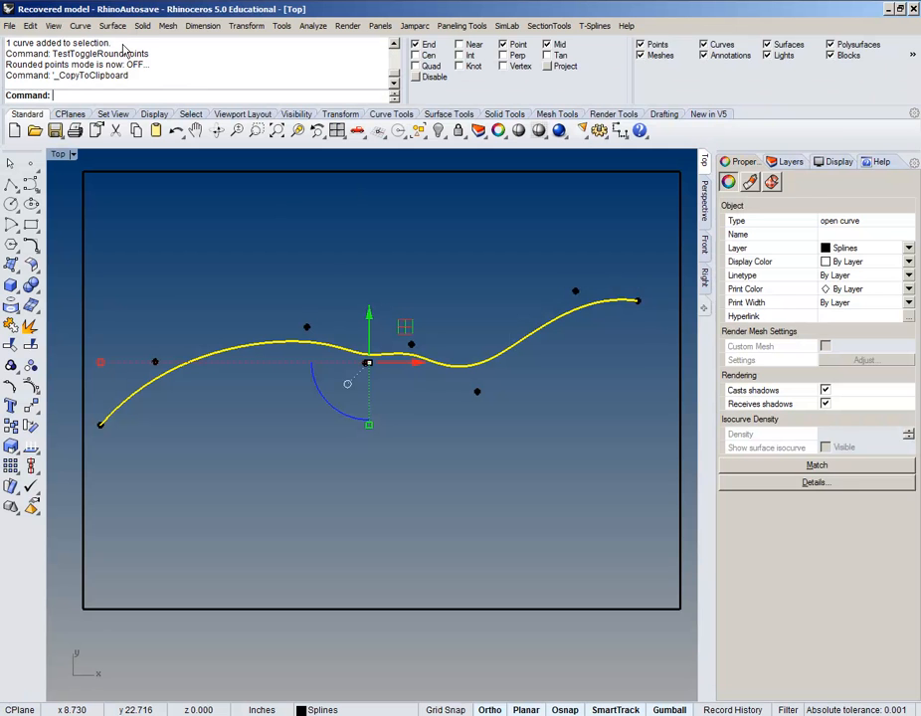
{"action": "left_click", "coordinate": [128, 8]}
{"action": "left_click", "coordinate": [105, 39]}
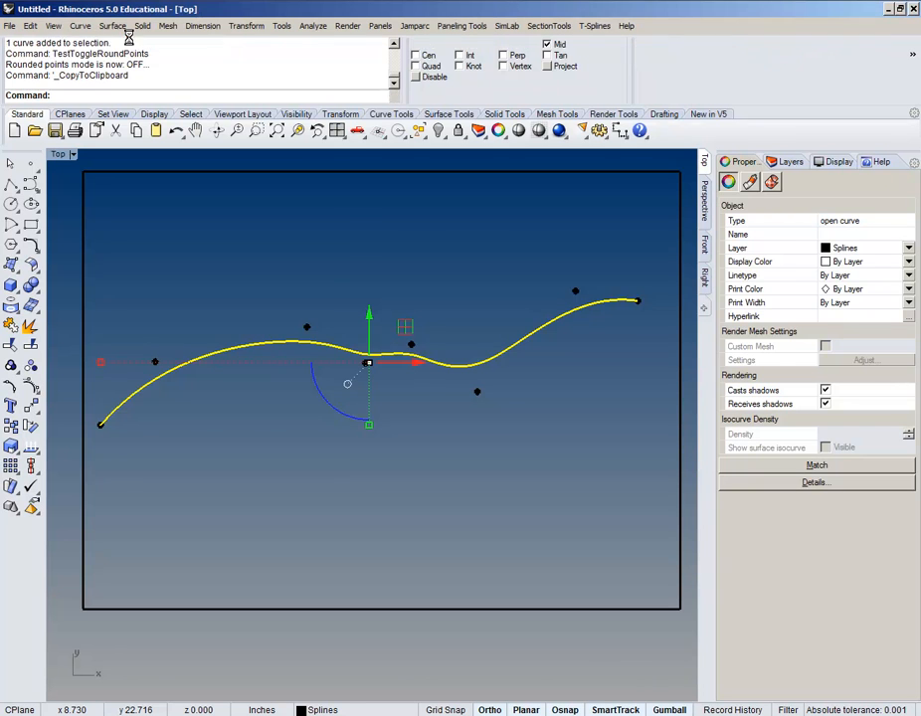
Step: Examine the splines, control point markers and control polygon in the Top view, both up close and within the border
{"action": "right_click_drag", "start_coordinate": [590, 283], "coordinate": [386, 267]}
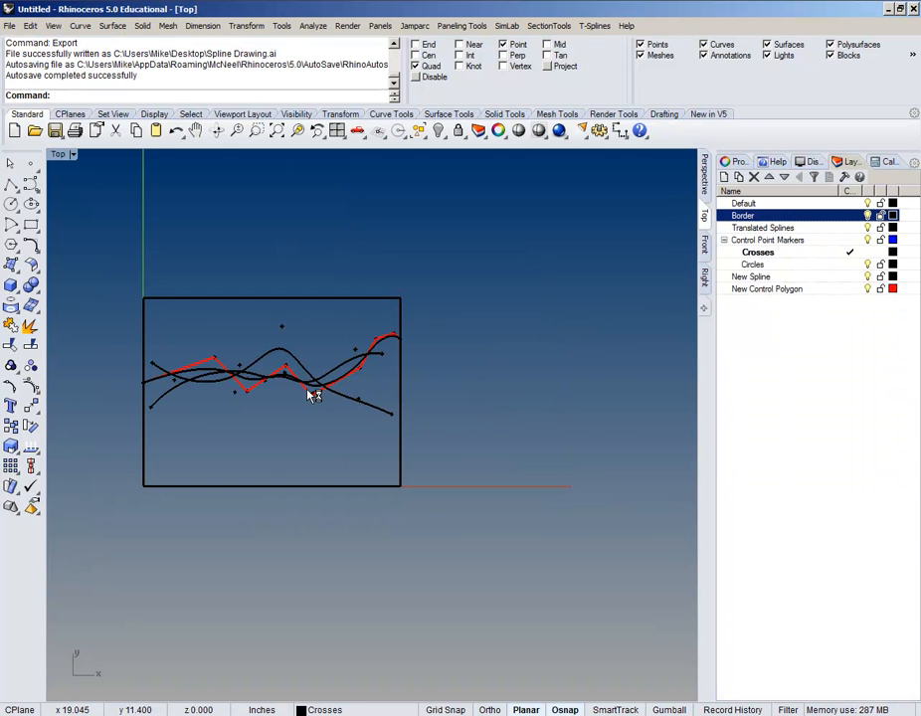
{"action": "scroll", "coordinate": [269, 417], "scroll_direction": "up", "scroll_amount": 4}
{"action": "right_click_drag", "start_coordinate": [274, 406], "coordinate": [295, 421]}
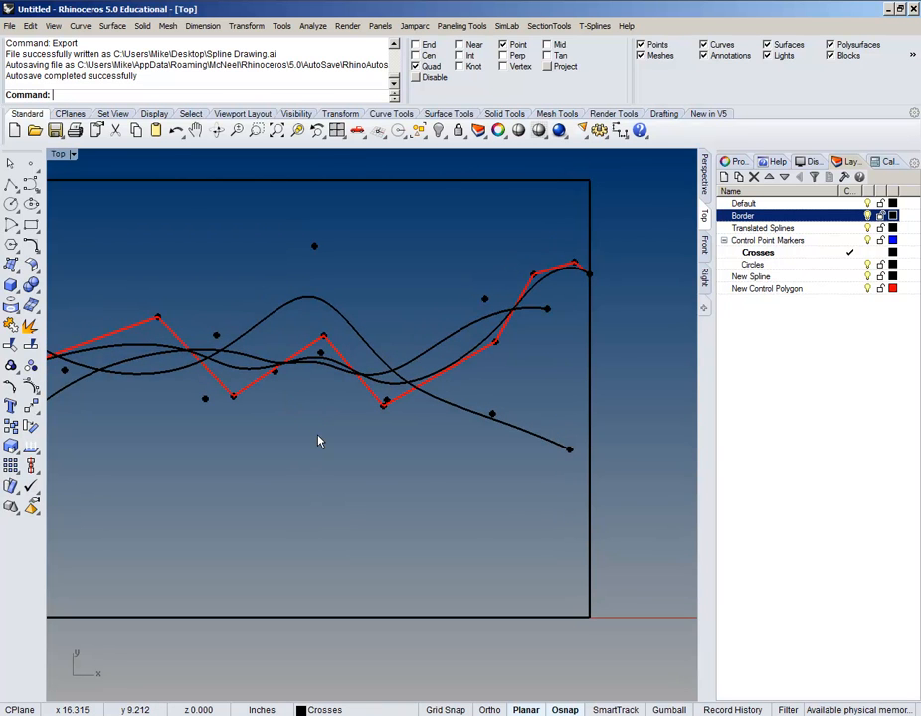
{"action": "scroll", "coordinate": [339, 344], "scroll_direction": "up", "scroll_amount": 4}
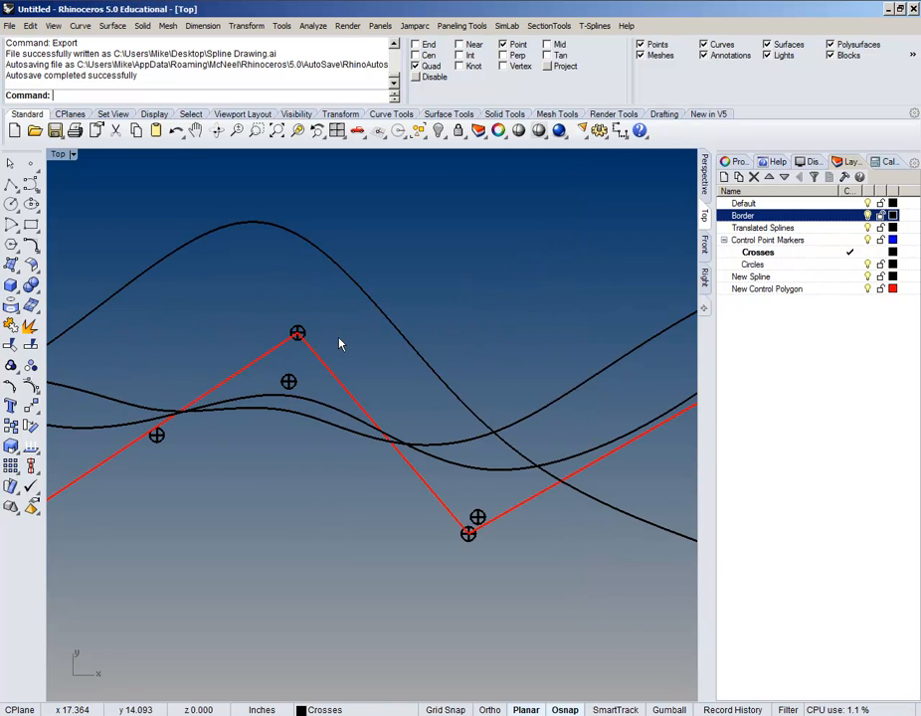
{"action": "scroll", "coordinate": [339, 344], "scroll_direction": "down", "scroll_amount": 2}
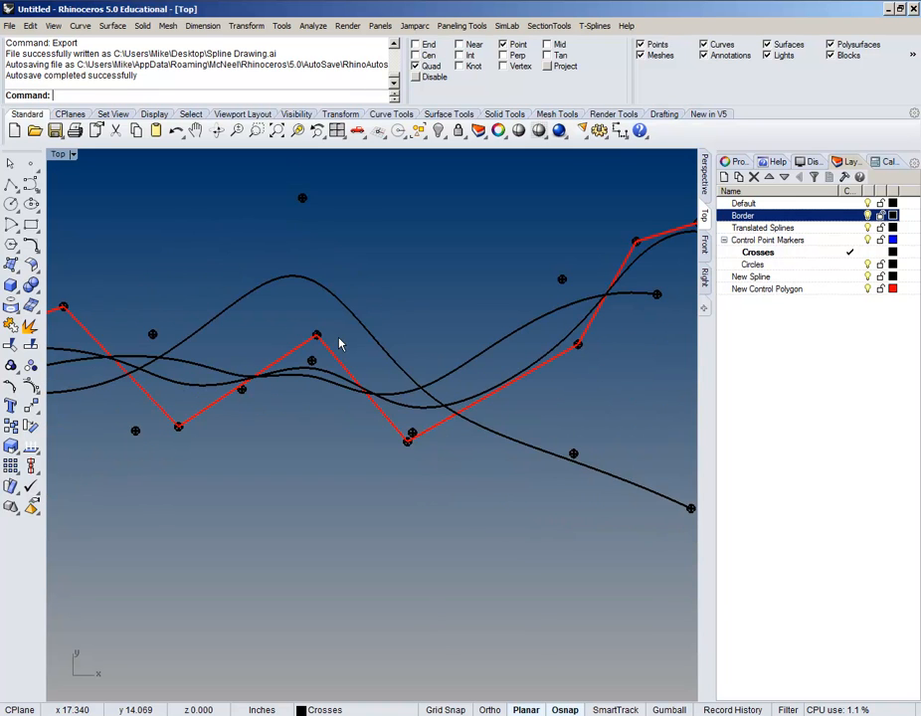
{"action": "right_click_drag", "start_coordinate": [339, 344], "coordinate": [438, 304]}
{"action": "scroll", "coordinate": [444, 311], "scroll_direction": "down", "scroll_amount": 2}
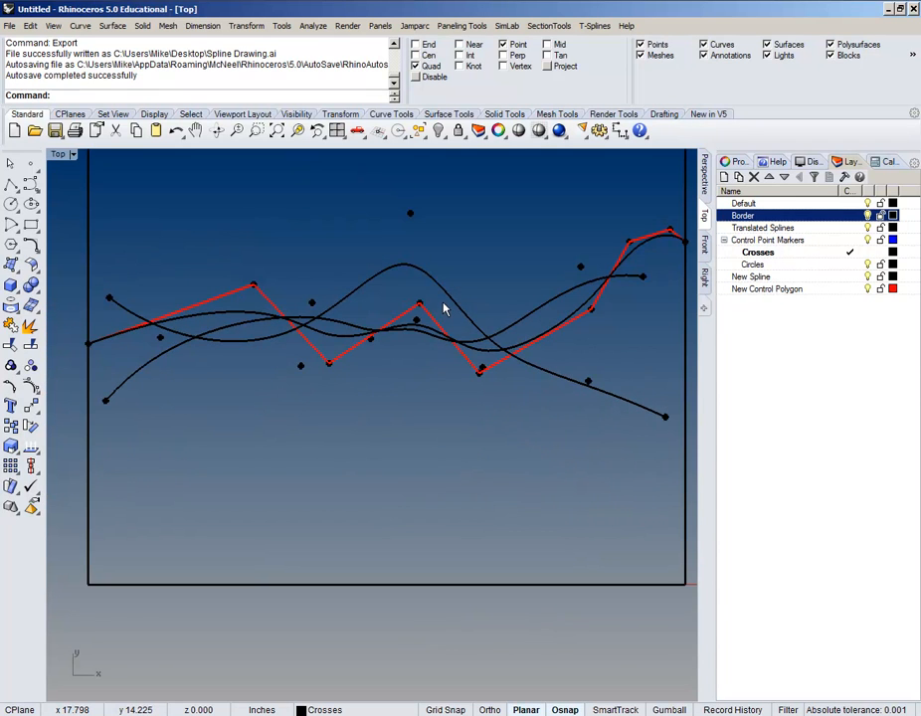
{"action": "scroll", "coordinate": [443, 312], "scroll_direction": "up", "scroll_amount": 4}
{"action": "scroll", "coordinate": [438, 324], "scroll_direction": "down", "scroll_amount": 3}
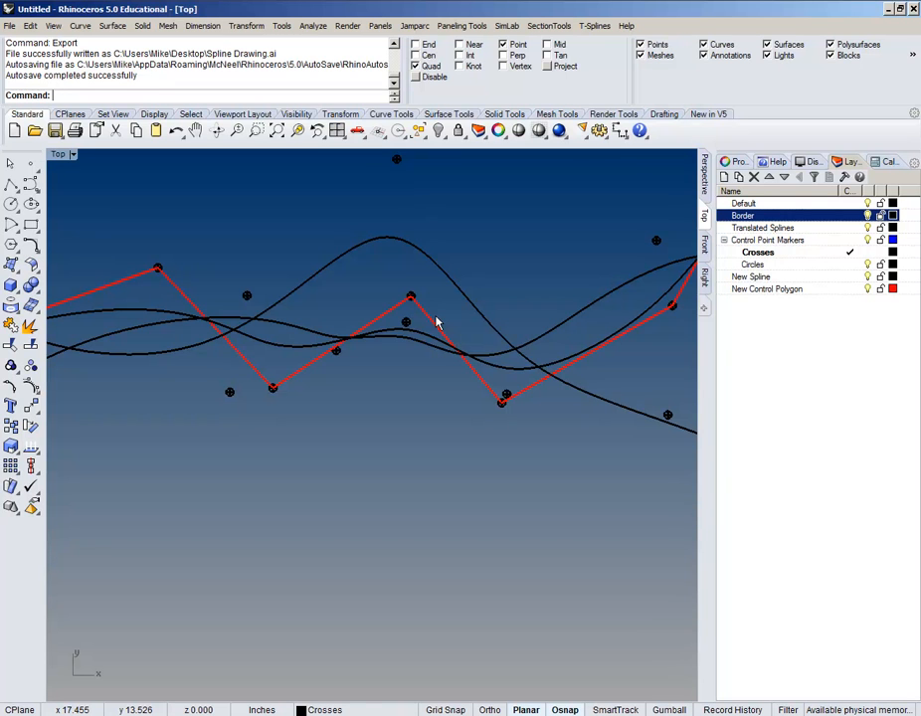
{"action": "scroll", "coordinate": [437, 323], "scroll_direction": "down", "scroll_amount": 2}
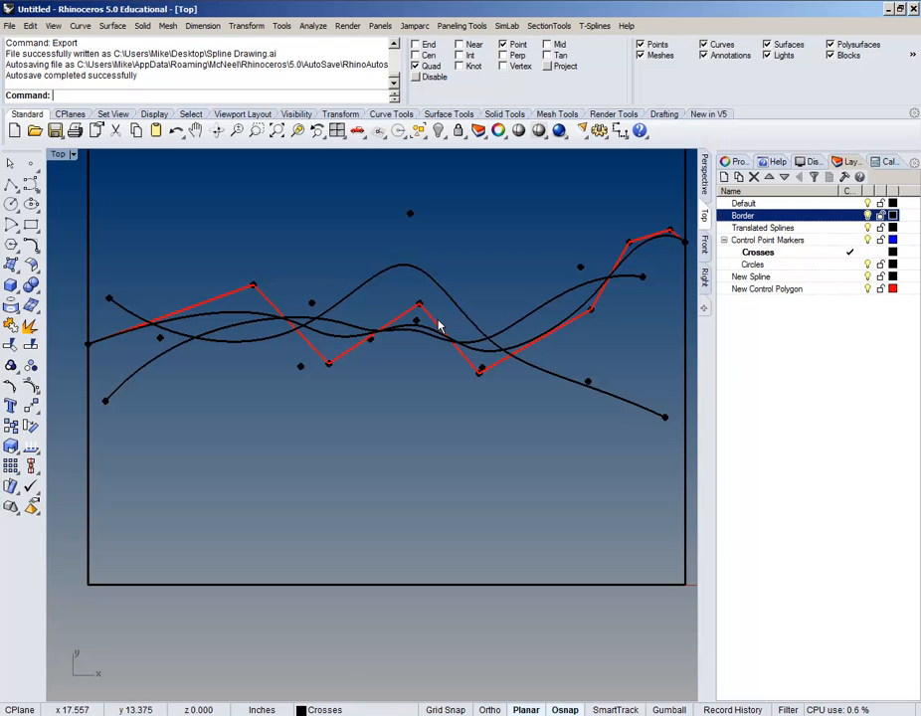
{"action": "right_click_drag", "start_coordinate": [285, 217], "coordinate": [300, 238]}
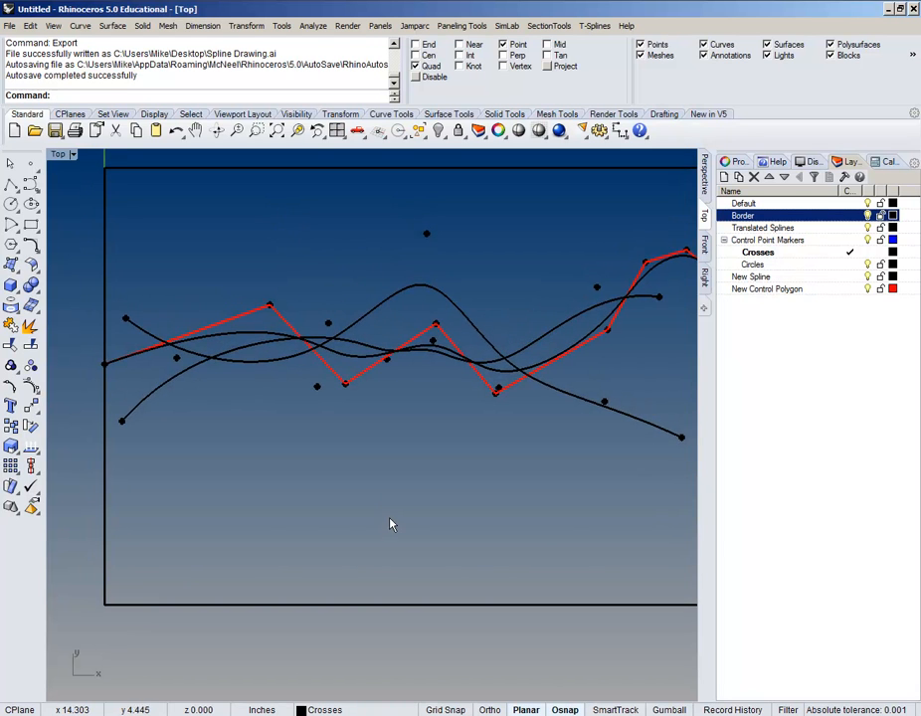
{"action": "scroll", "coordinate": [390, 409], "scroll_direction": "up", "scroll_amount": 3}
{"action": "right_click_drag", "start_coordinate": [430, 228], "coordinate": [318, 313]}
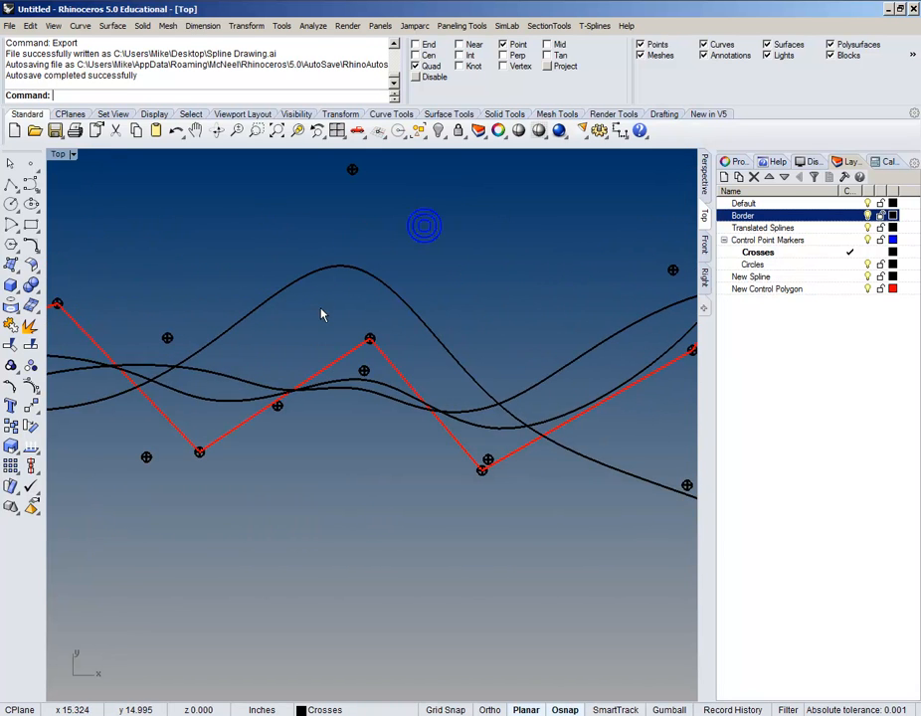
{"action": "scroll", "coordinate": [322, 315], "scroll_direction": "down", "scroll_amount": 3}
{"action": "scroll", "coordinate": [393, 372], "scroll_direction": "up", "scroll_amount": 3}
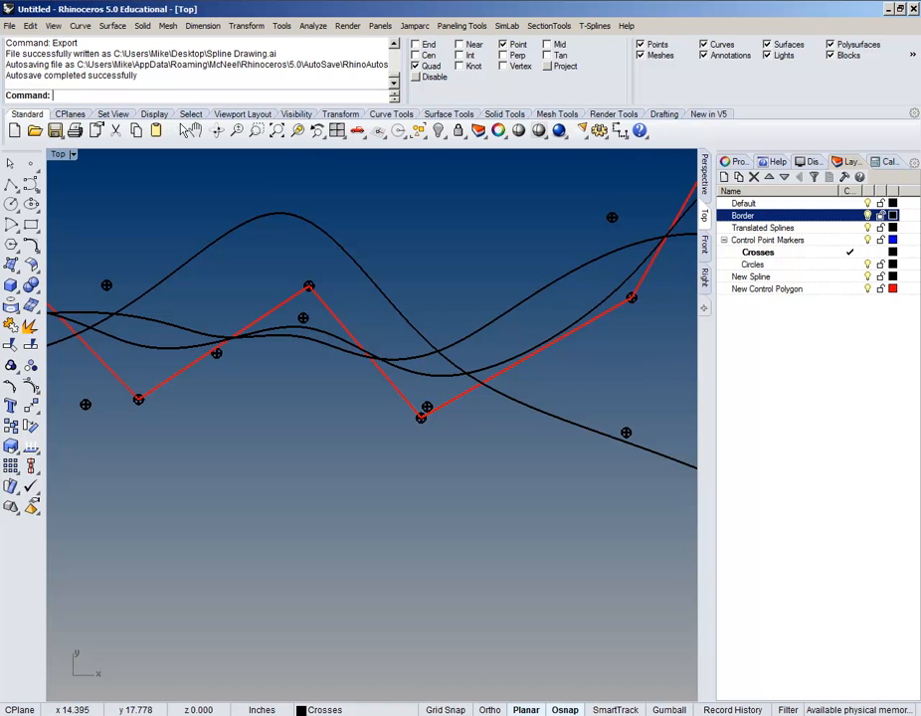
{"action": "key", "text": "super"}
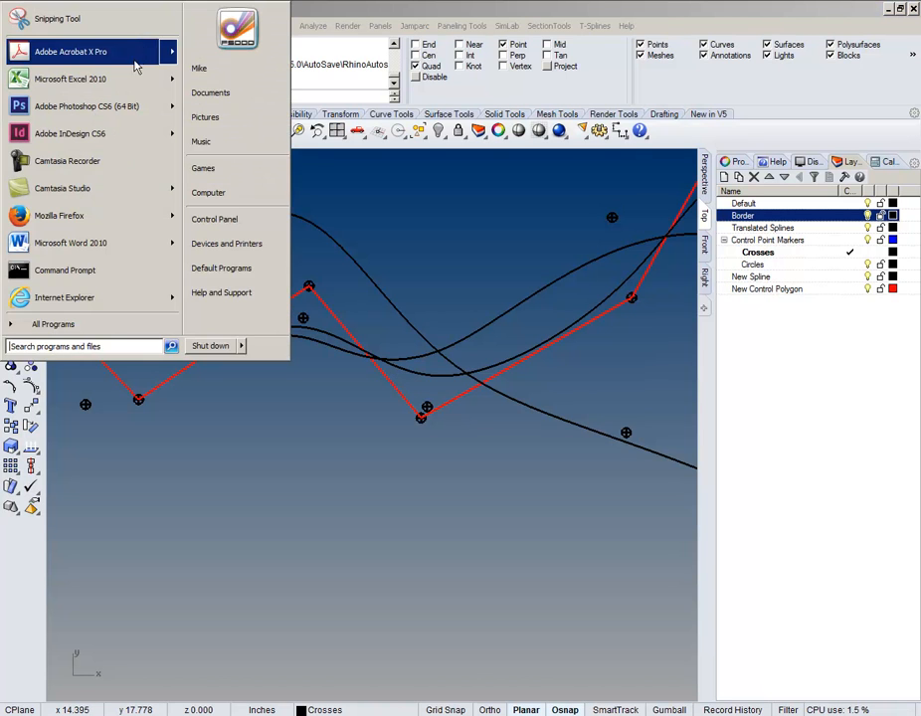
{"action": "key", "text": "super"}
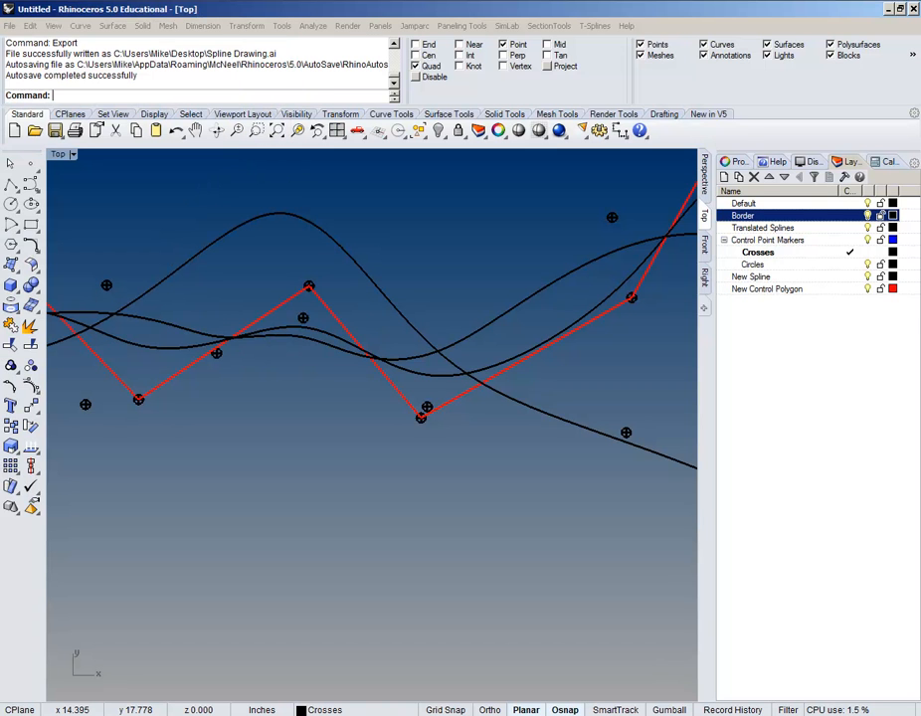